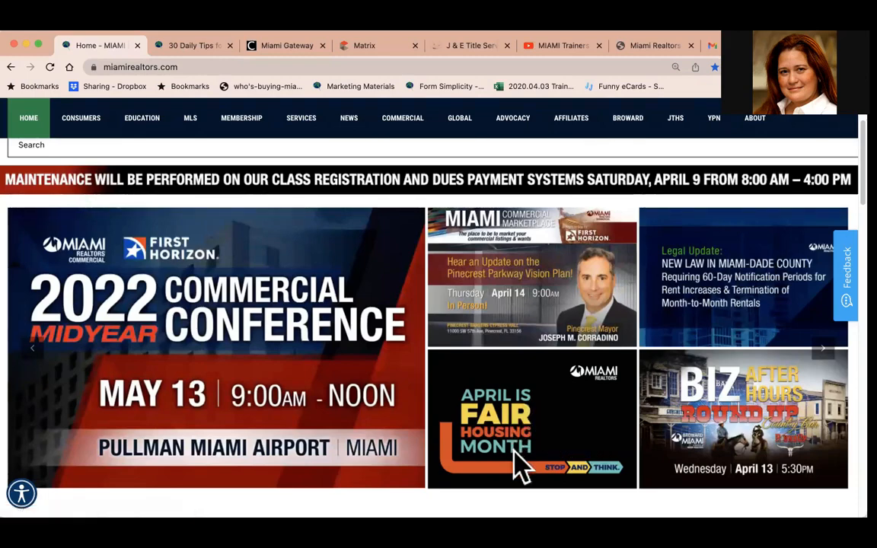
# Open the 30 Daily Tips for April Fair Housing Month page and read through the tips.
pyautogui.click(190, 47)
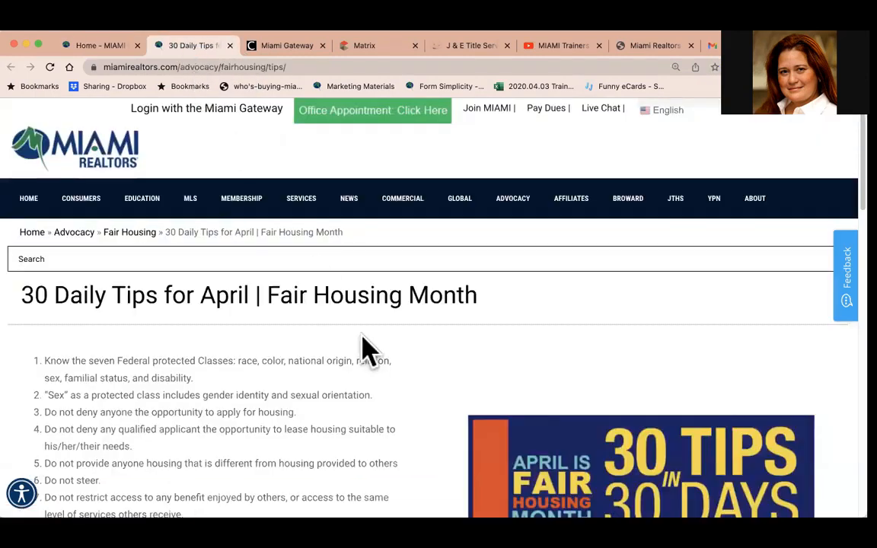
pyautogui.scroll(-3, 359, 346)
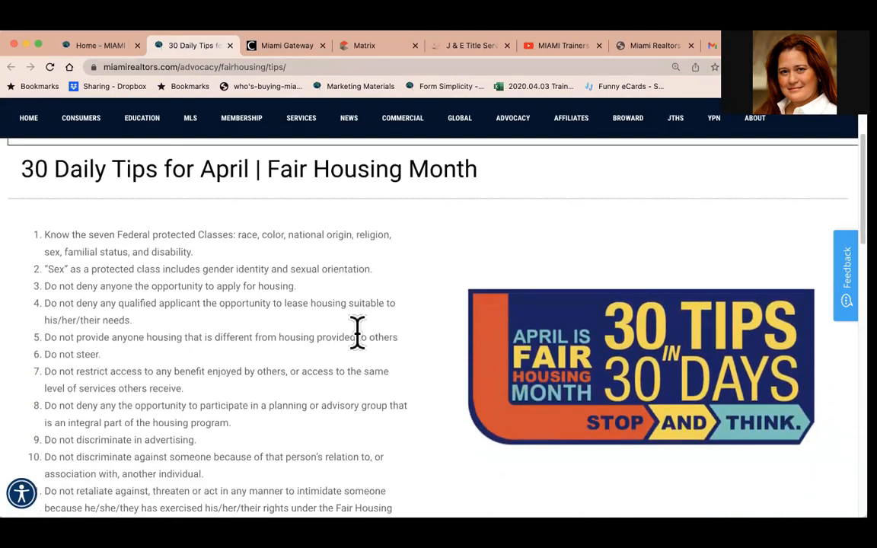
pyautogui.scroll(-4, 357, 331)
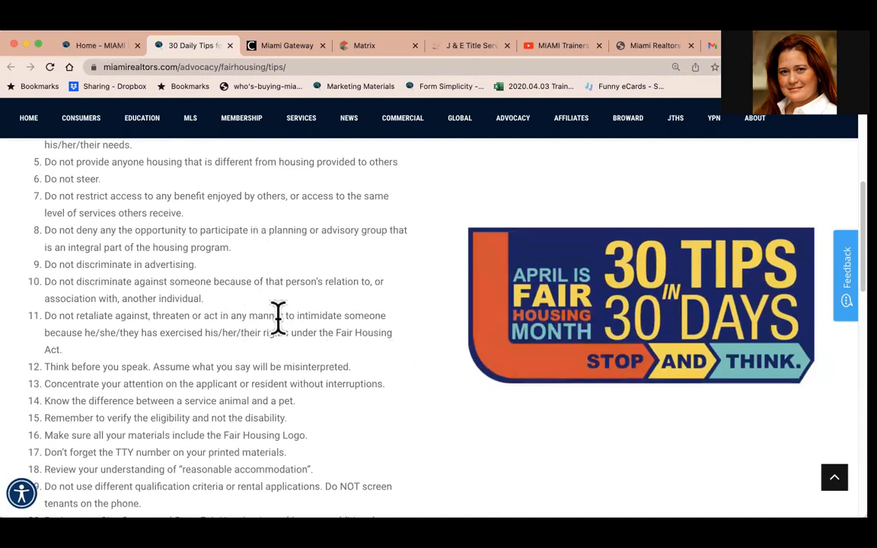
pyautogui.scroll(4, 278, 318)
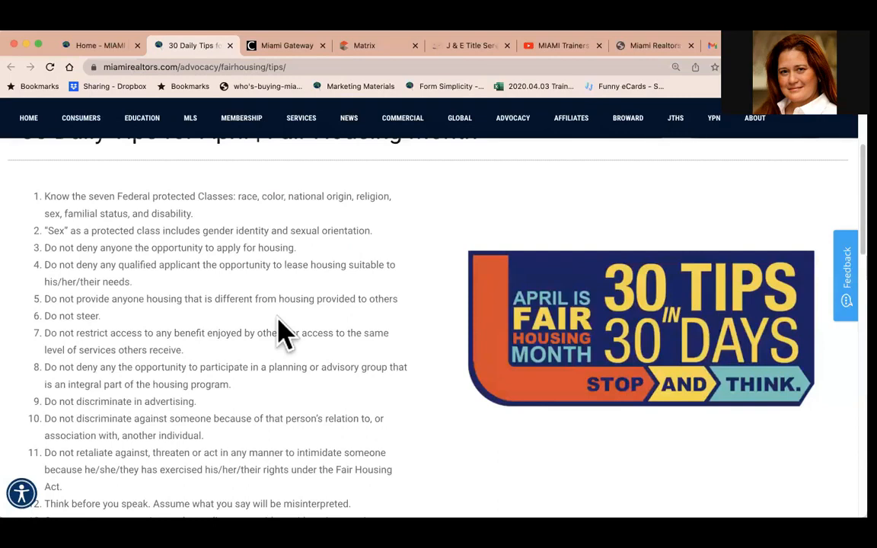
# Go to the Miami Gateway single sign-on page and open Matrix.
pyautogui.click(107, 47)
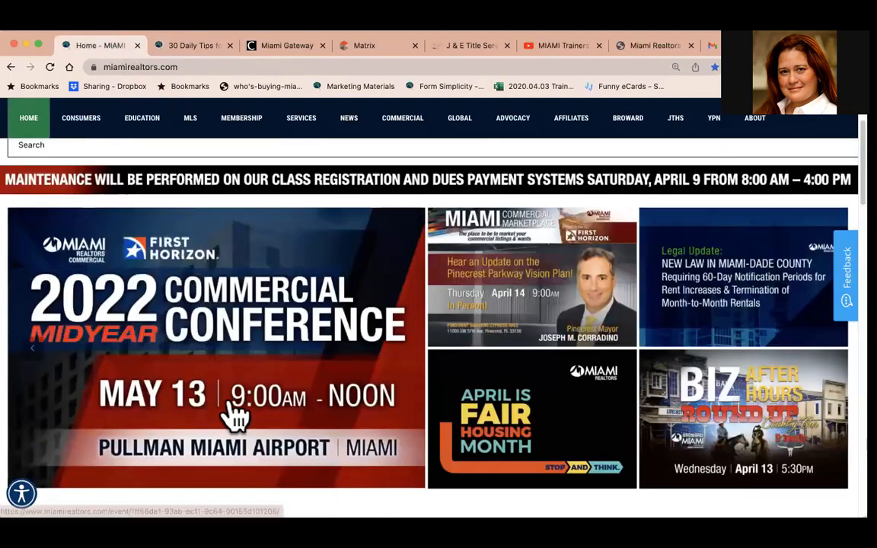
pyautogui.scroll(-8, 231, 415)
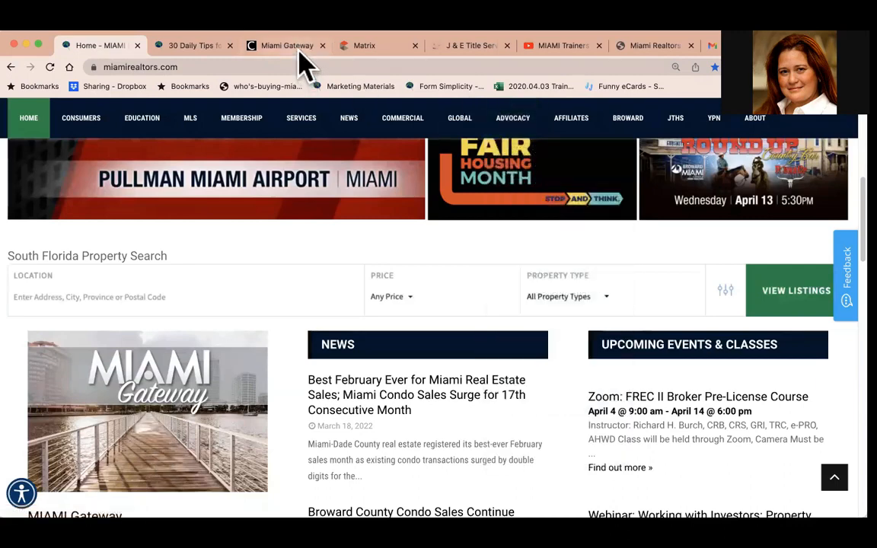
pyautogui.click(300, 50)
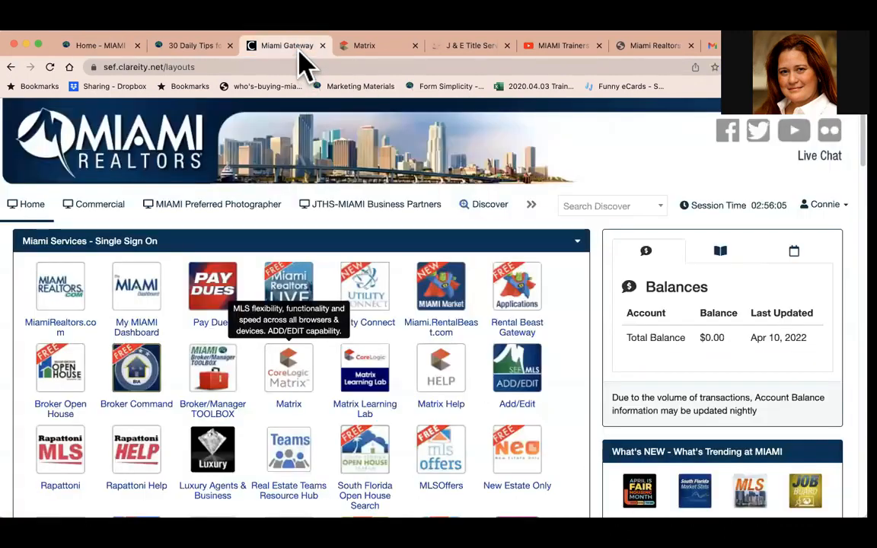
pyautogui.click(333, 361)
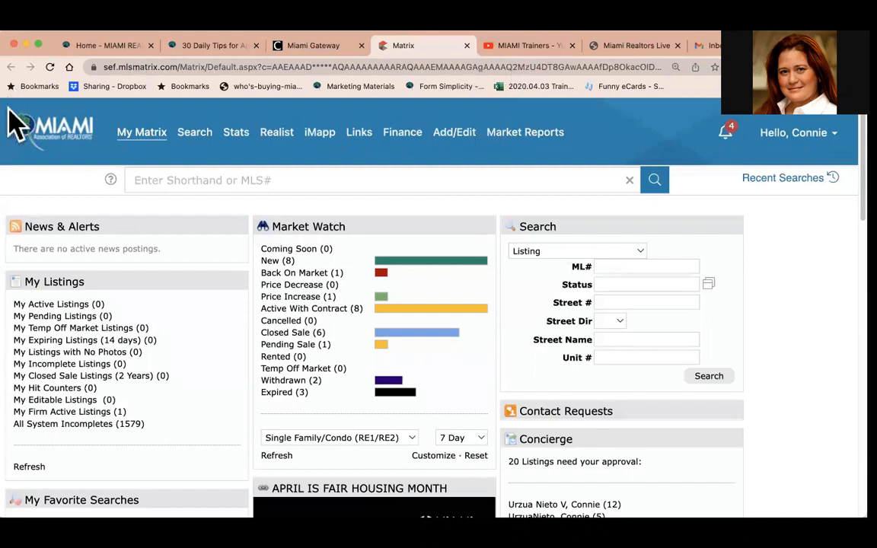
# Start an RE1/RE2 Single Family/Condo search and limit the status to Active and Closed.
pyautogui.moveTo(141, 141)
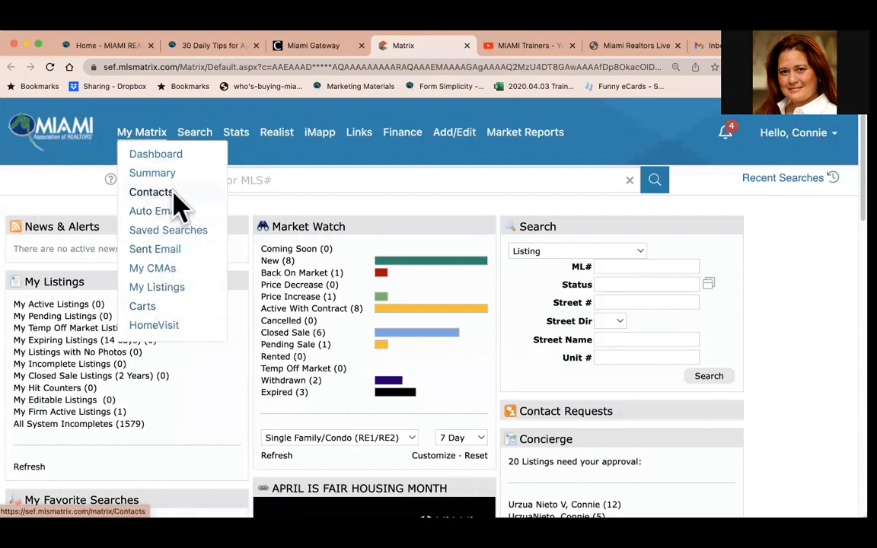
pyautogui.moveTo(206, 145)
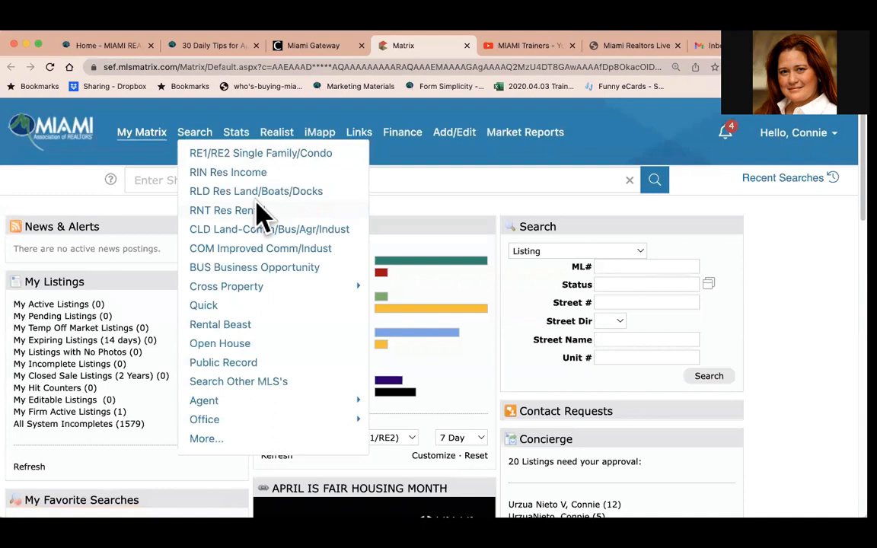
pyautogui.click(257, 156)
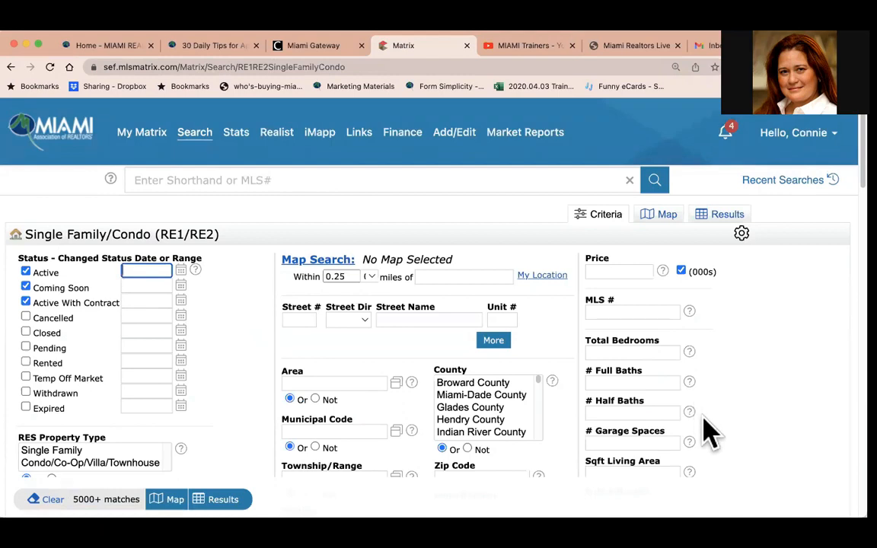
pyautogui.click(27, 288)
pyautogui.click(26, 302)
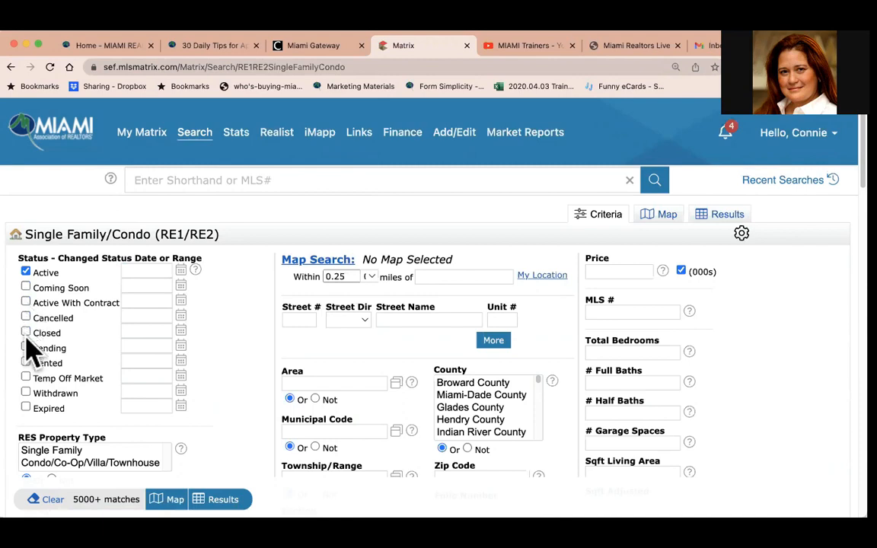
pyautogui.click(25, 333)
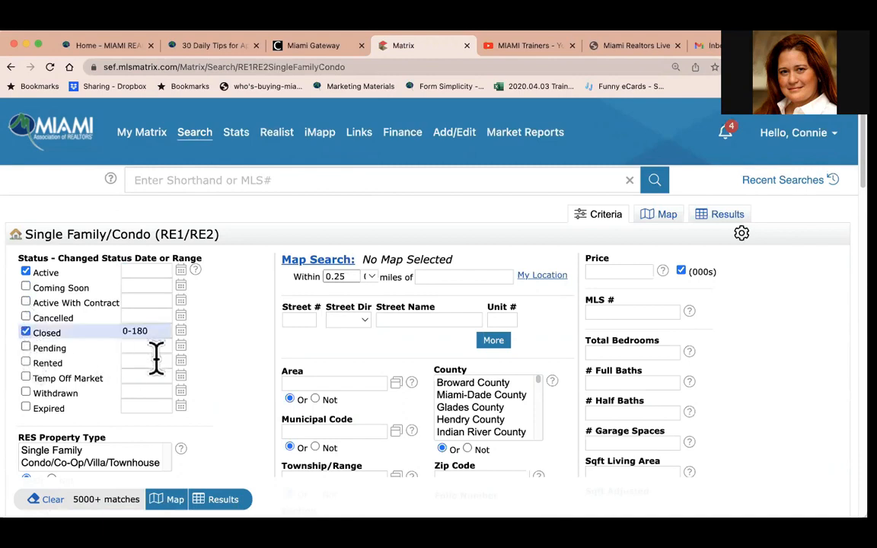
# Enter zip code 33139, select both RES property types, and choose Condo as the type of property.
pyautogui.scroll(-2, 156, 353)
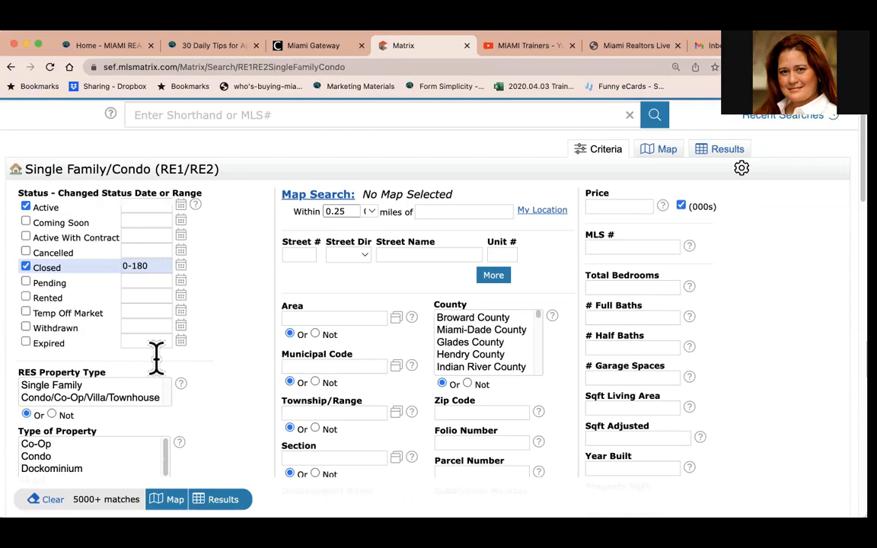
pyautogui.click(460, 412)
pyautogui.write('33139')
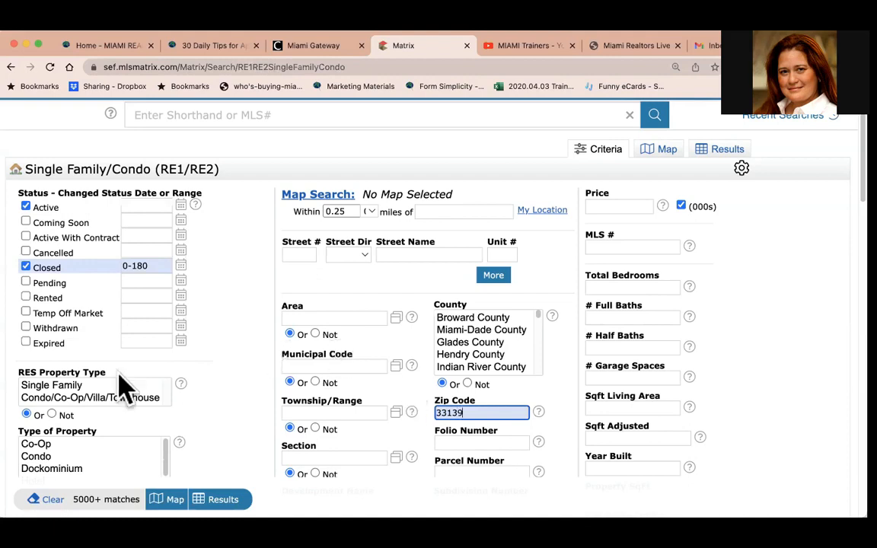
pyautogui.click(97, 397)
pyautogui.moveTo(61, 443); pyautogui.dragTo(64, 455)
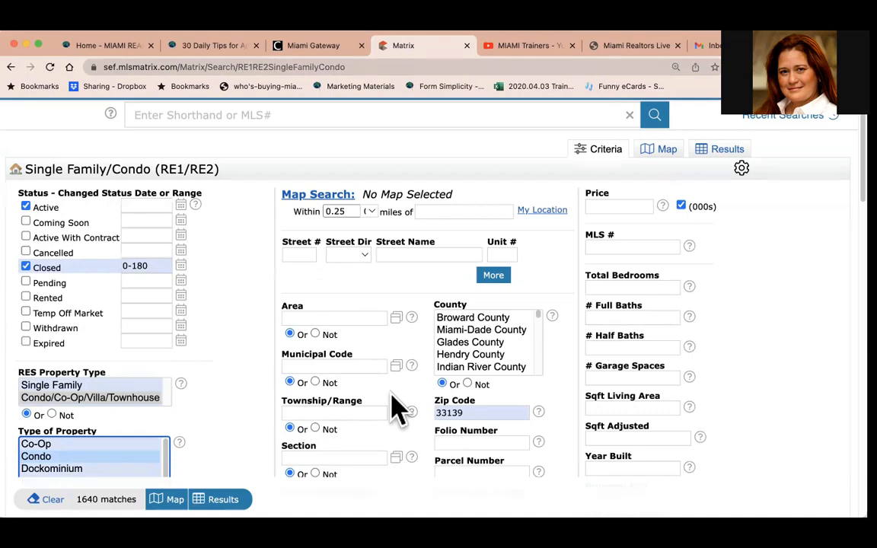
# Set the price criterion to 500- in thousands.
pyautogui.click(618, 204)
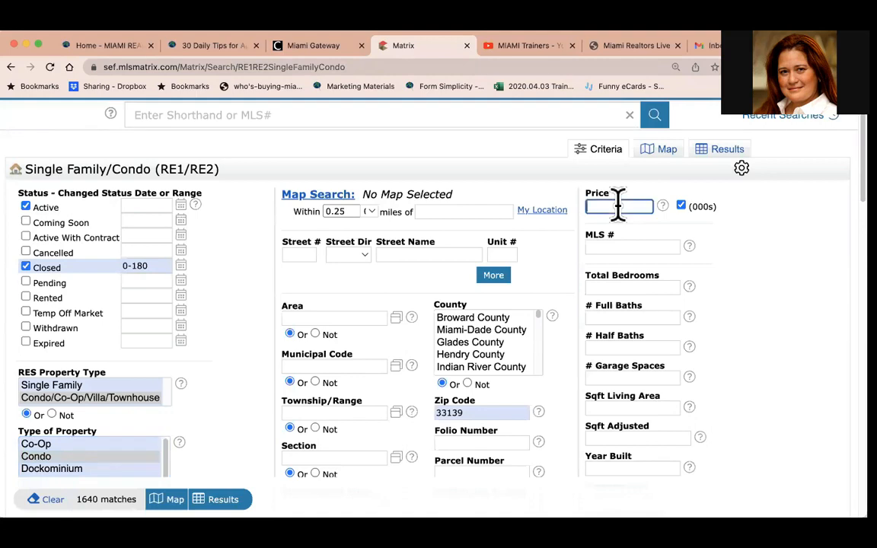
pyautogui.write('60')
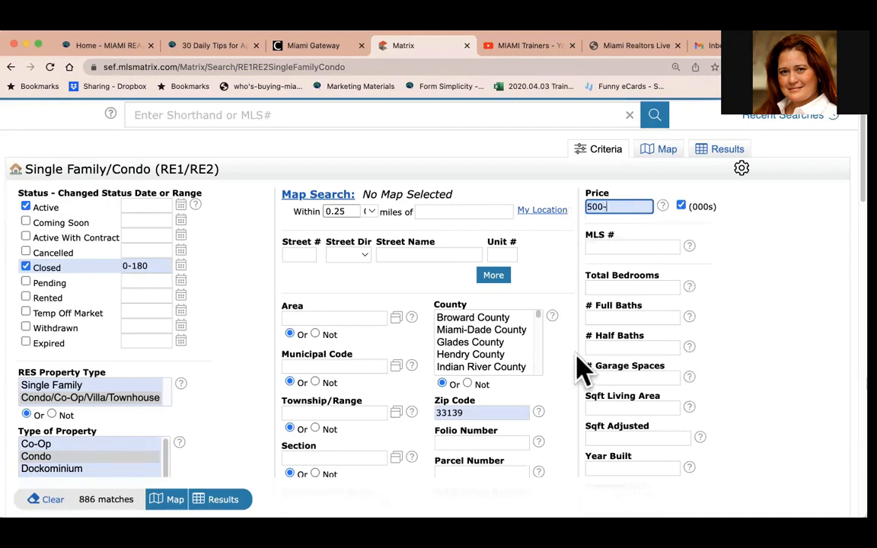
pyautogui.scroll(-1, 583, 372)
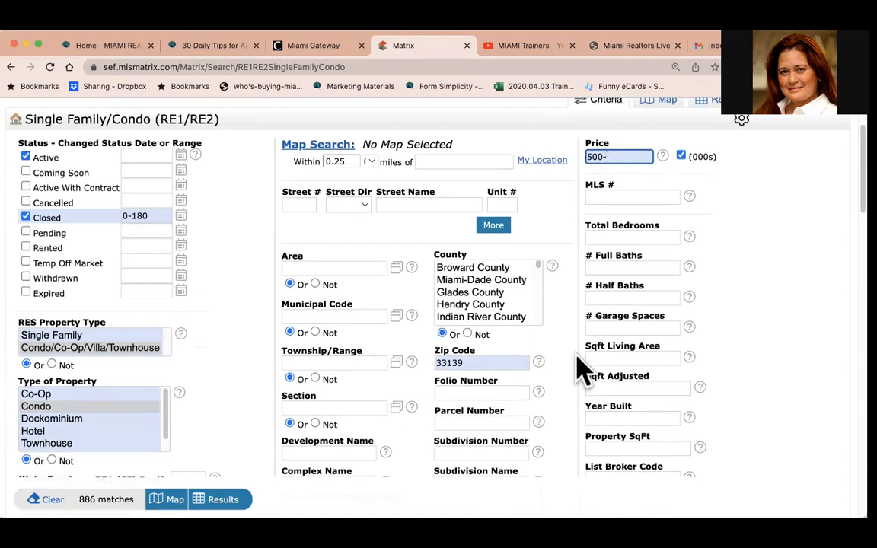
# Set total bedrooms to 3+ and full baths to 2+.
pyautogui.click(618, 241)
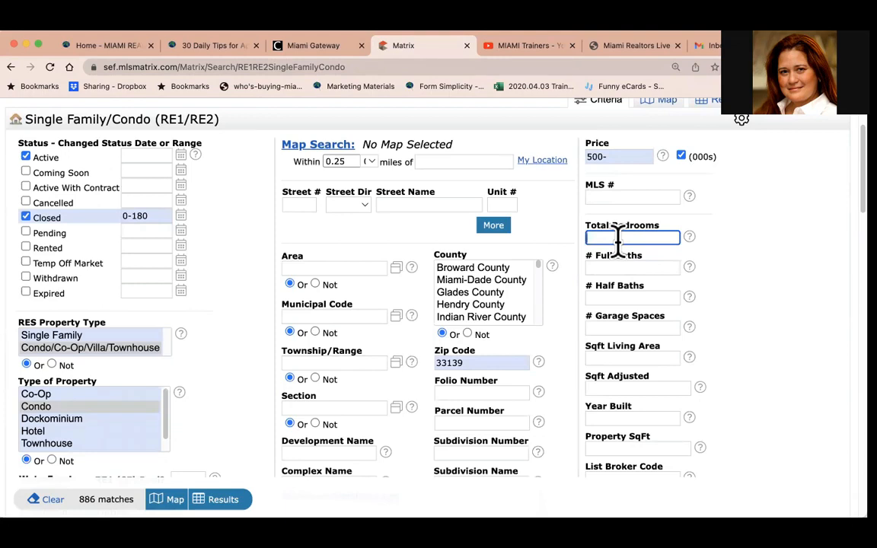
pyautogui.write('3-')
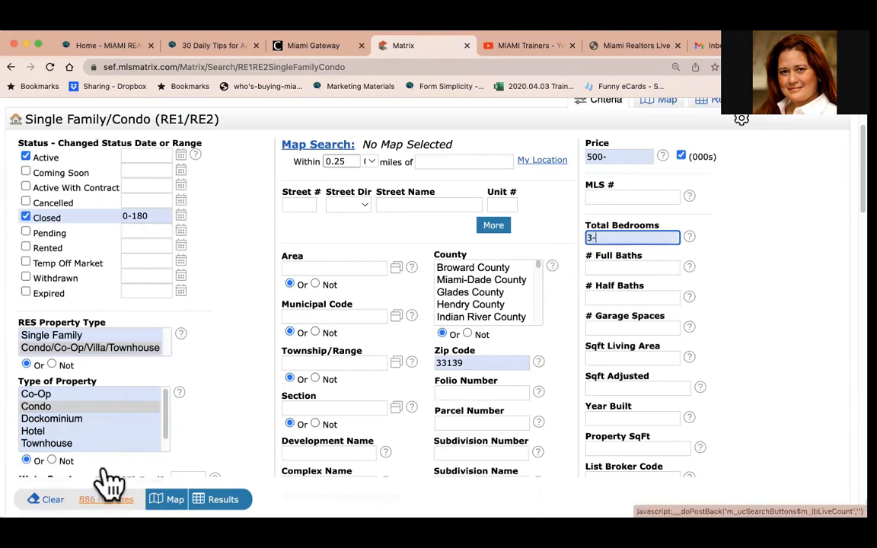
pyautogui.click(613, 266)
pyautogui.write('2-')
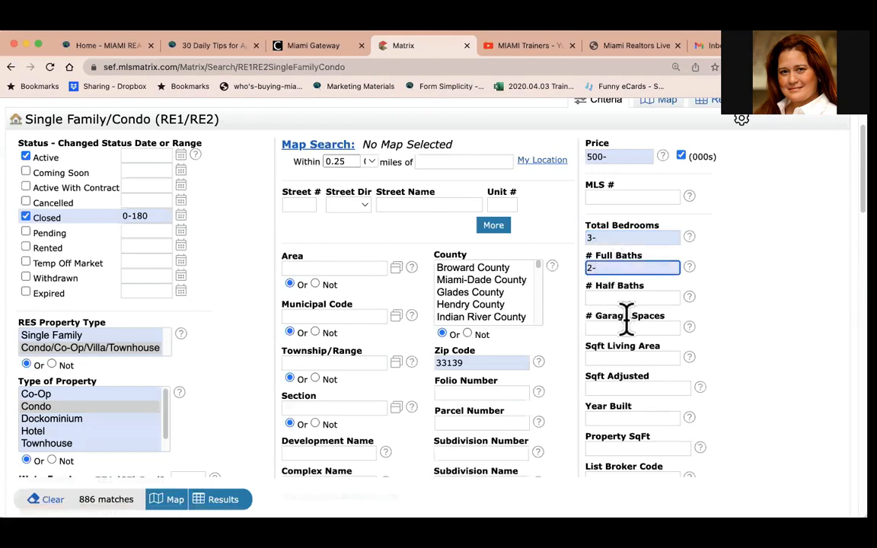
pyautogui.click(590, 238)
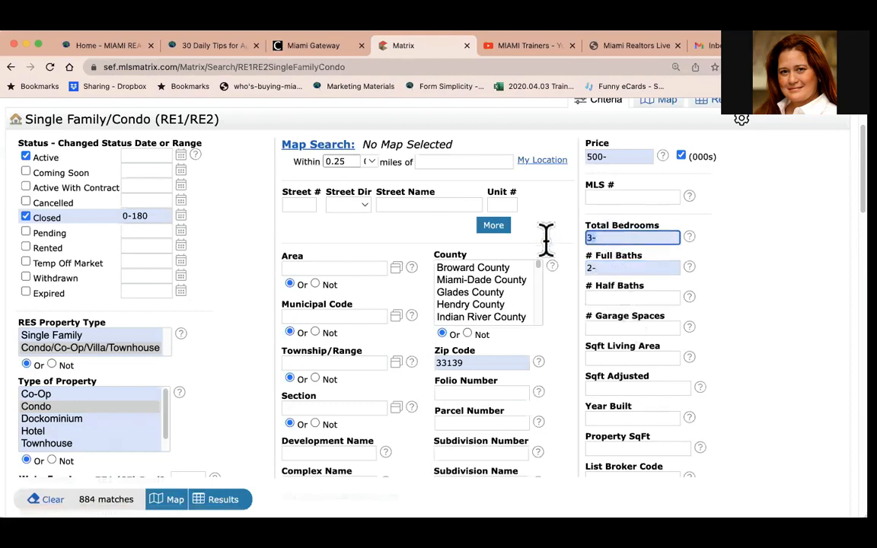
pyautogui.click(588, 269)
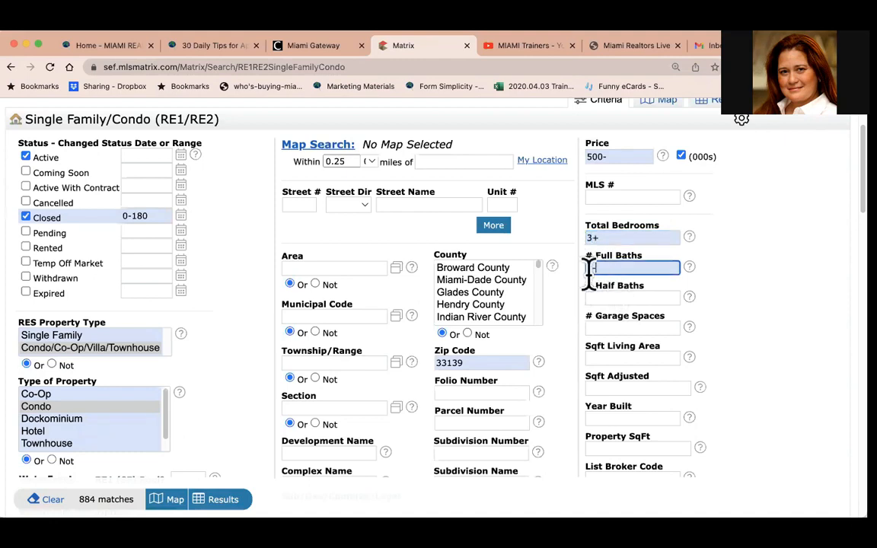
pyautogui.write('2+')
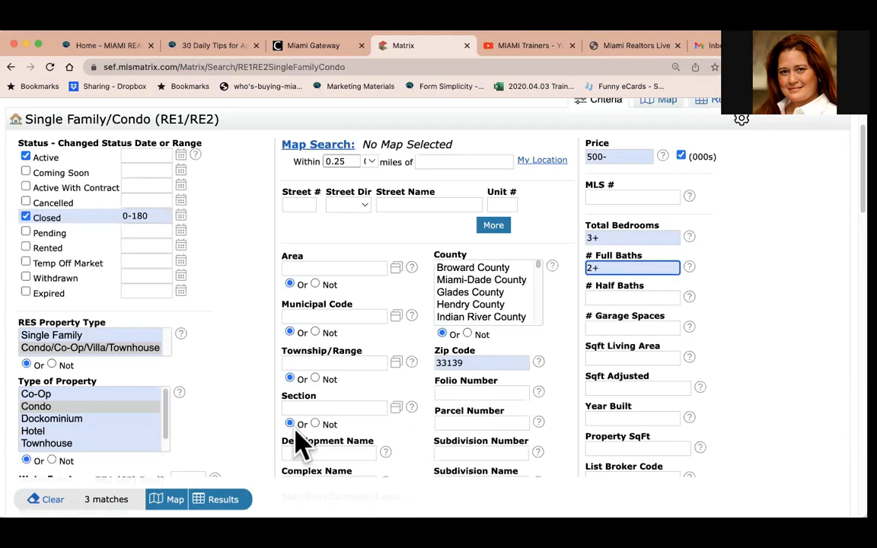
# Run the search to show results, then switch the results to the map view.
pyautogui.click(229, 472)
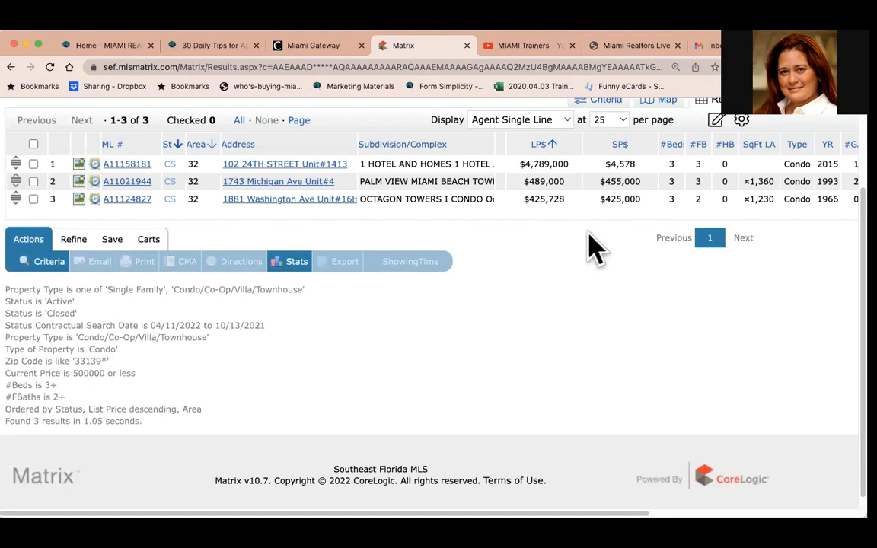
pyautogui.scroll(3, 593, 247)
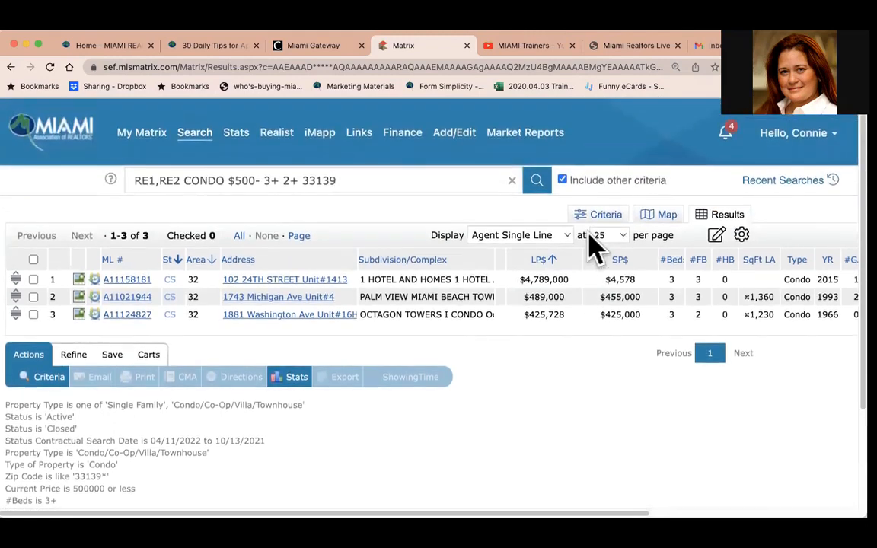
pyautogui.click(666, 219)
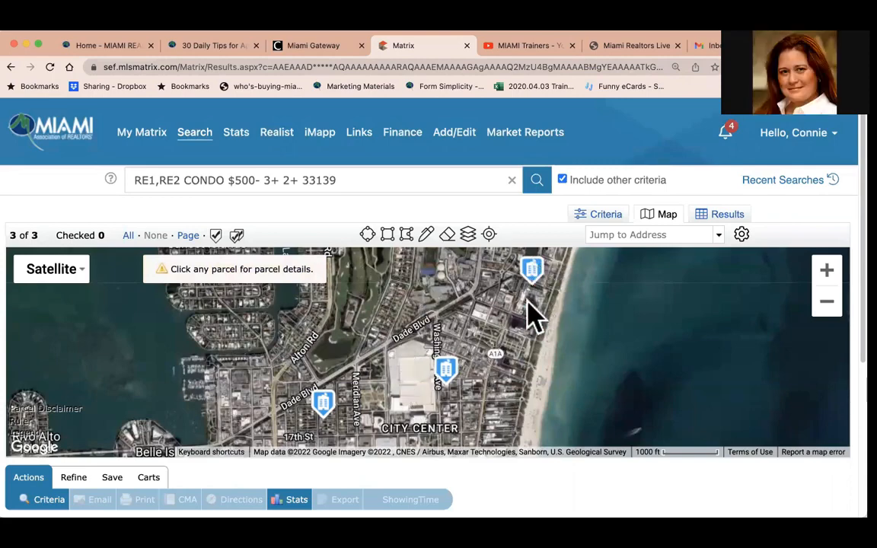
# Zoom the map out and switch between the Map and Satellite styles, ending on Satellite.
pyautogui.click(826, 301)
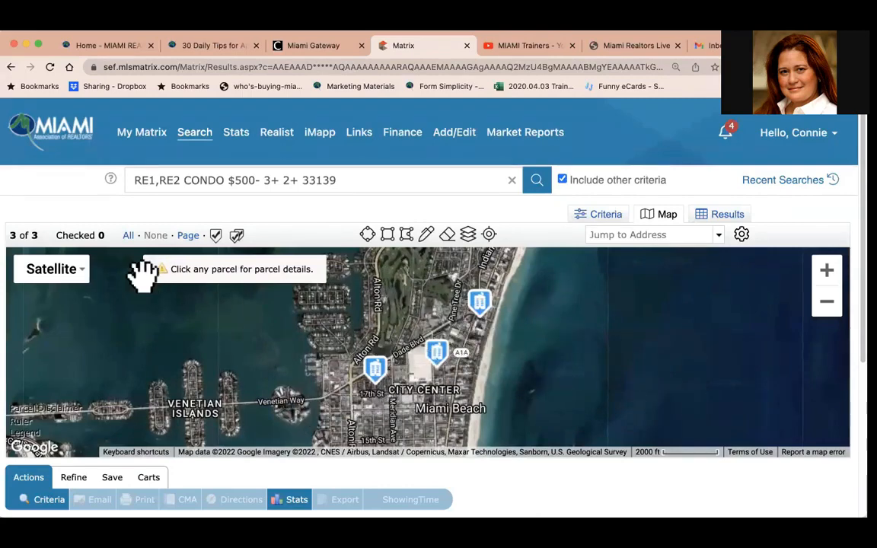
pyautogui.click(71, 274)
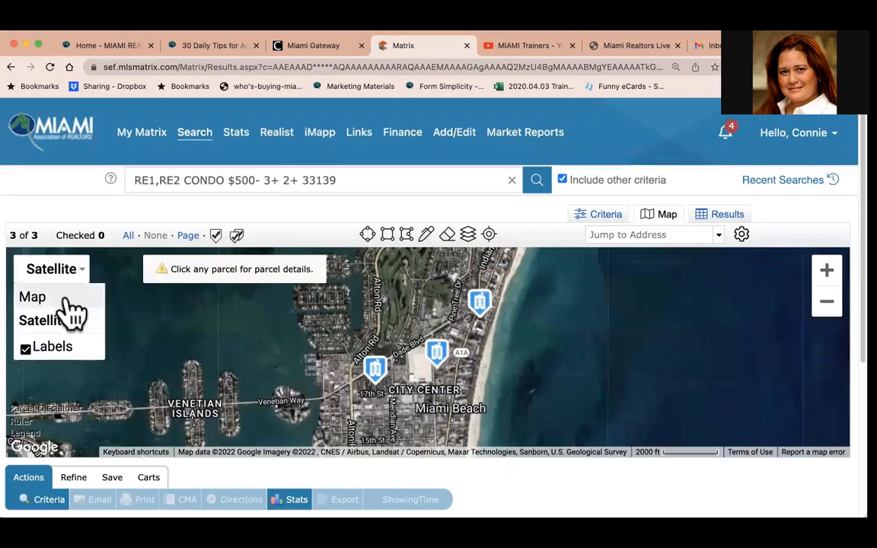
pyautogui.click(68, 298)
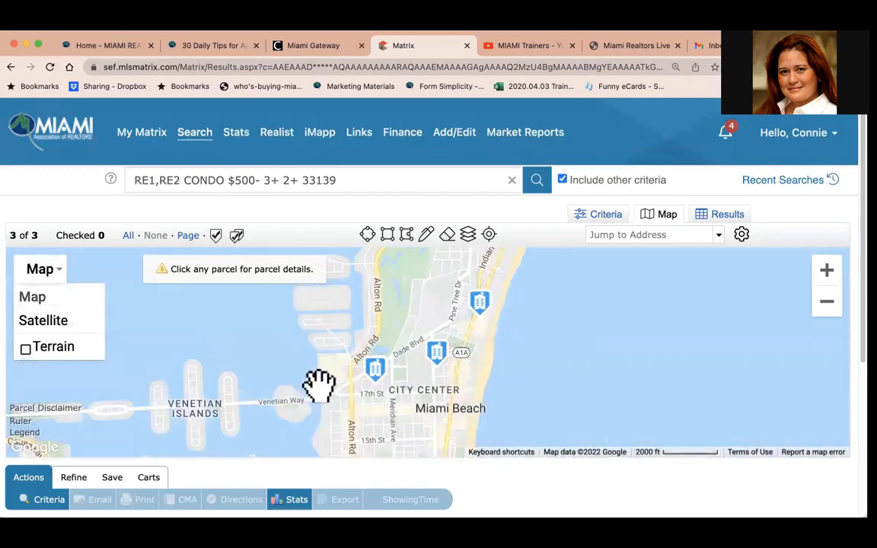
pyautogui.click(42, 271)
pyautogui.click(49, 320)
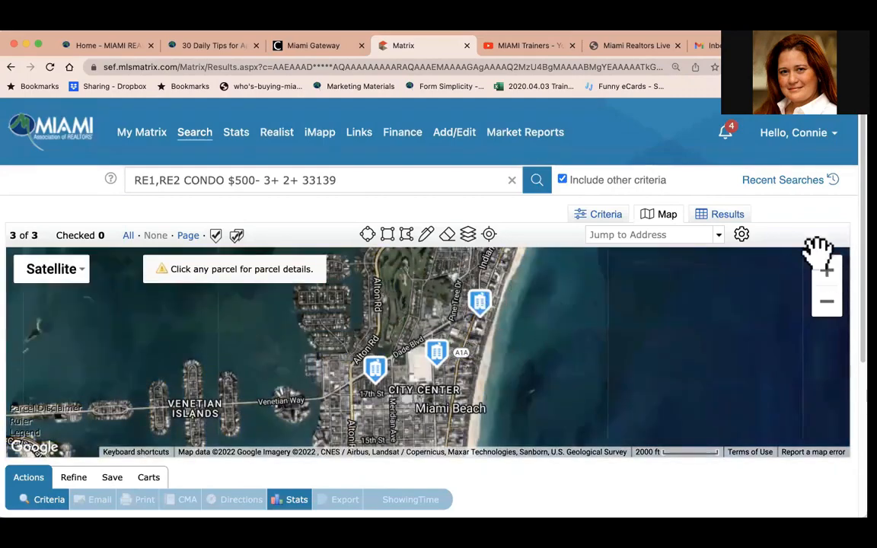
# Zoom in on the listing markers near City Center and pan the map.
pyautogui.click(828, 273)
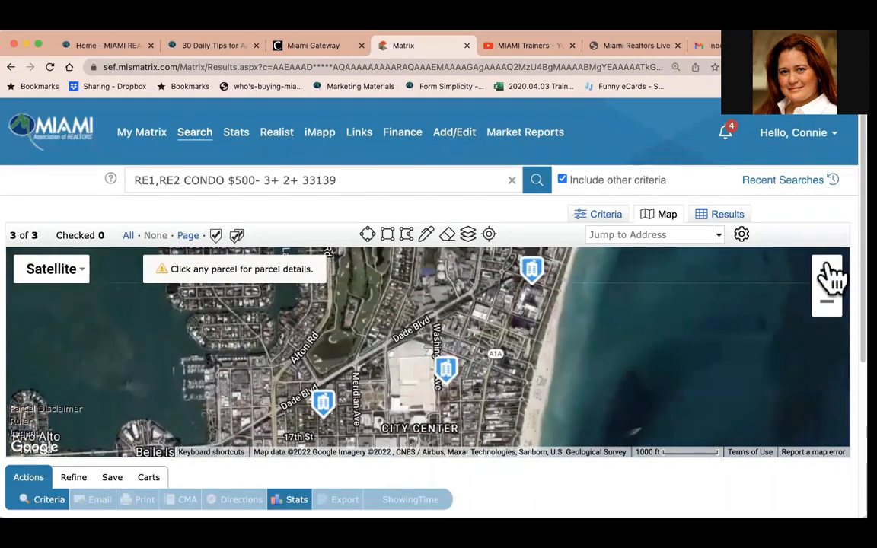
pyautogui.click(826, 271)
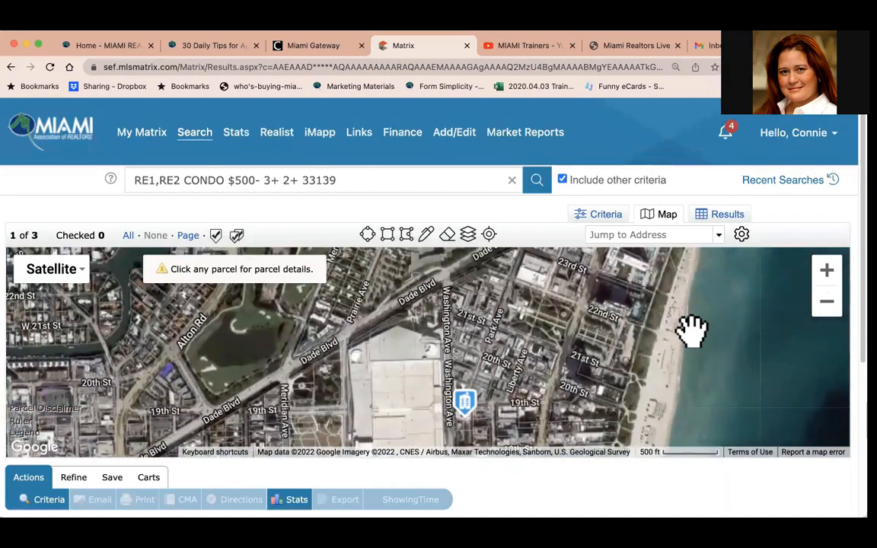
pyautogui.moveTo(689, 329); pyautogui.dragTo(646, 281)
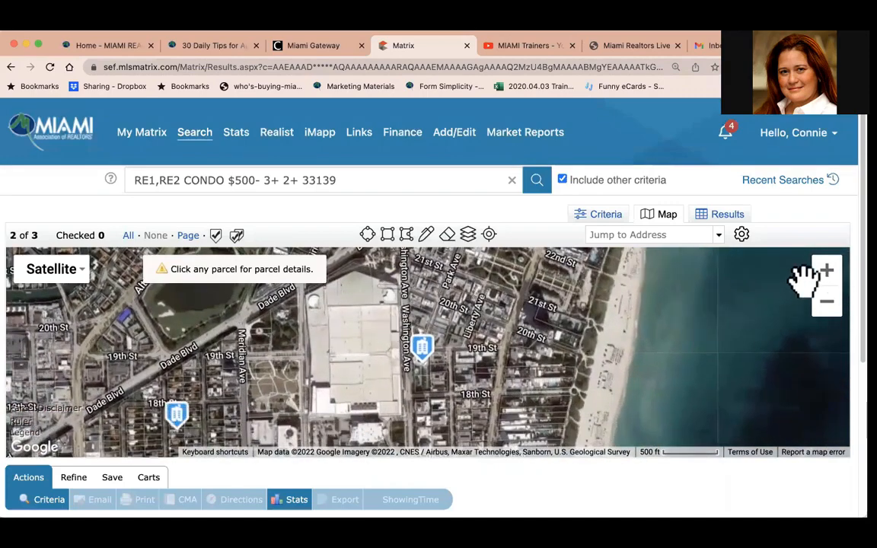
# Zoom in to inspect the listing markers near Washington Ave and 19th St, then zoom back out.
pyautogui.click(828, 271)
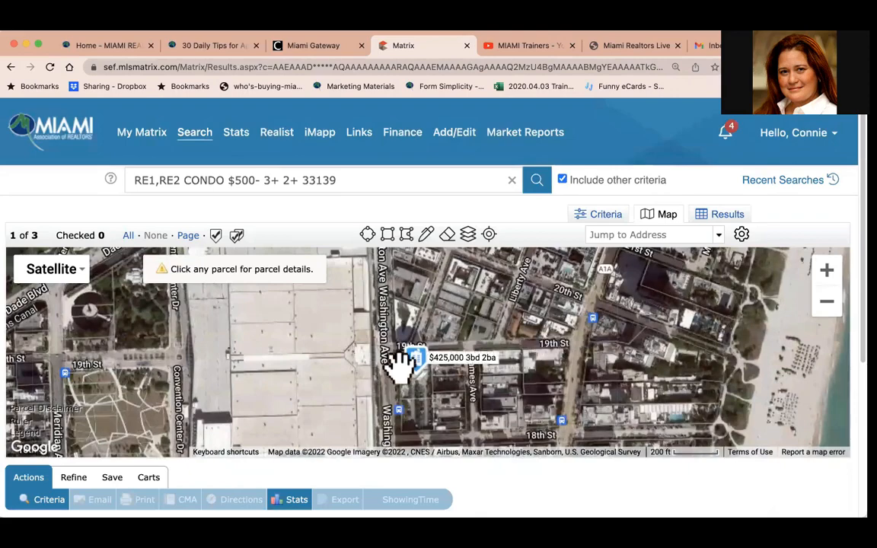
pyautogui.moveTo(490, 368); pyautogui.dragTo(531, 268)
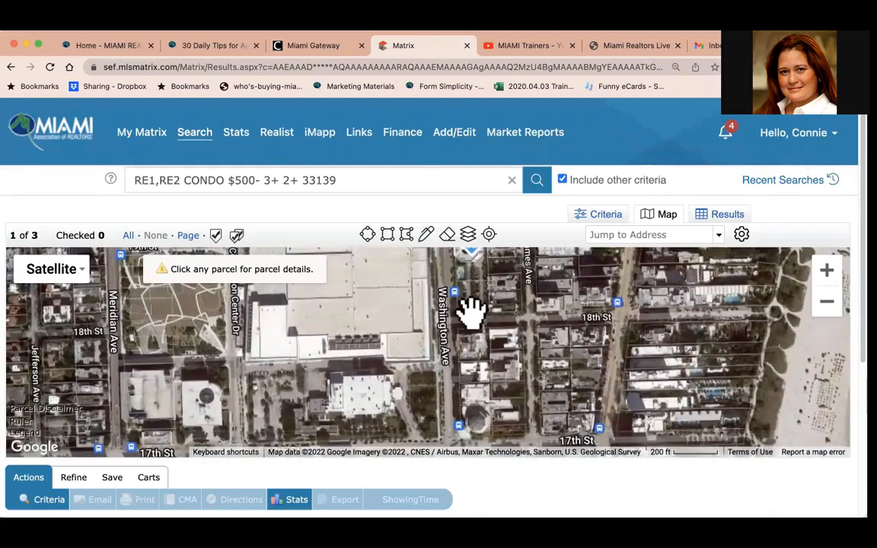
pyautogui.moveTo(472, 313); pyautogui.dragTo(589, 222)
pyautogui.moveTo(343, 352); pyautogui.dragTo(509, 260)
pyautogui.moveTo(441, 329); pyautogui.dragTo(505, 260)
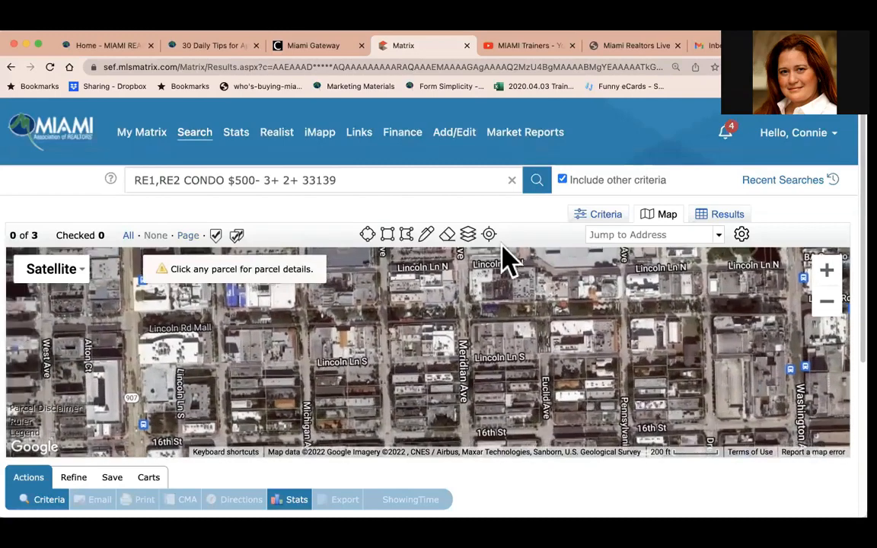
pyautogui.click(828, 304)
pyautogui.click(828, 308)
pyautogui.click(828, 308)
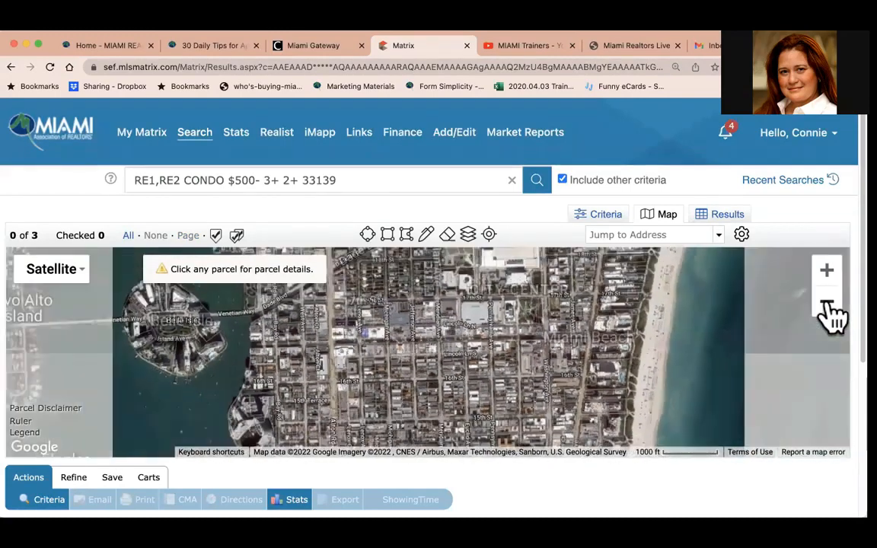
pyautogui.moveTo(528, 323); pyautogui.dragTo(489, 417)
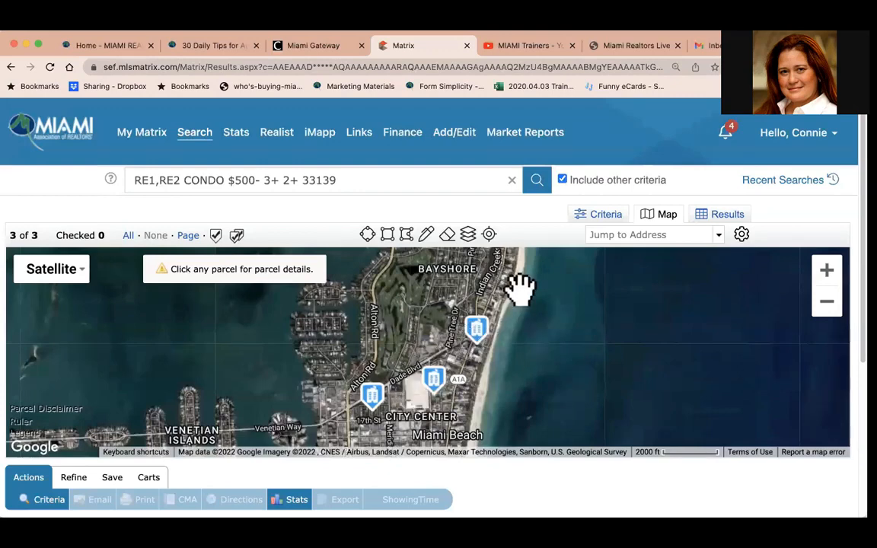
# Draw a circle of about 0.74 miles radius over Bayshore and City Center, then delete the shape.
pyautogui.click(367, 235)
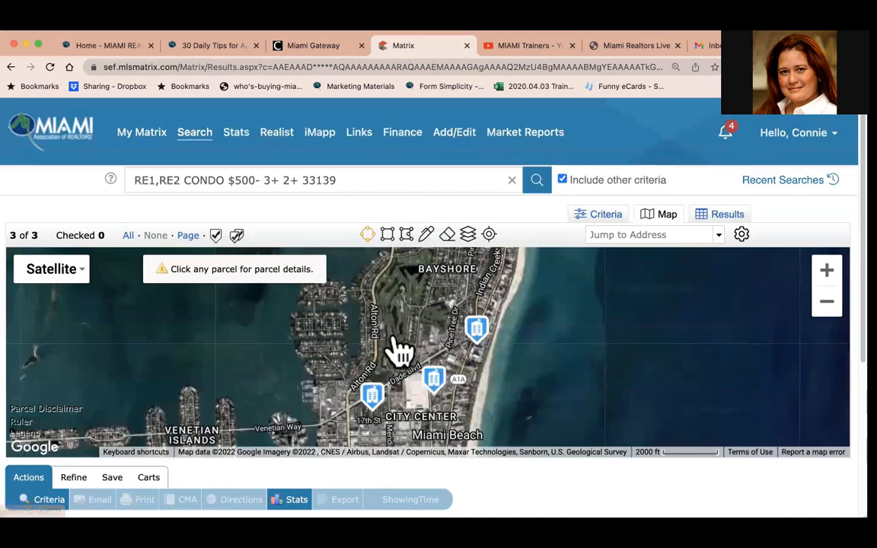
pyautogui.moveTo(397, 344); pyautogui.dragTo(494, 405)
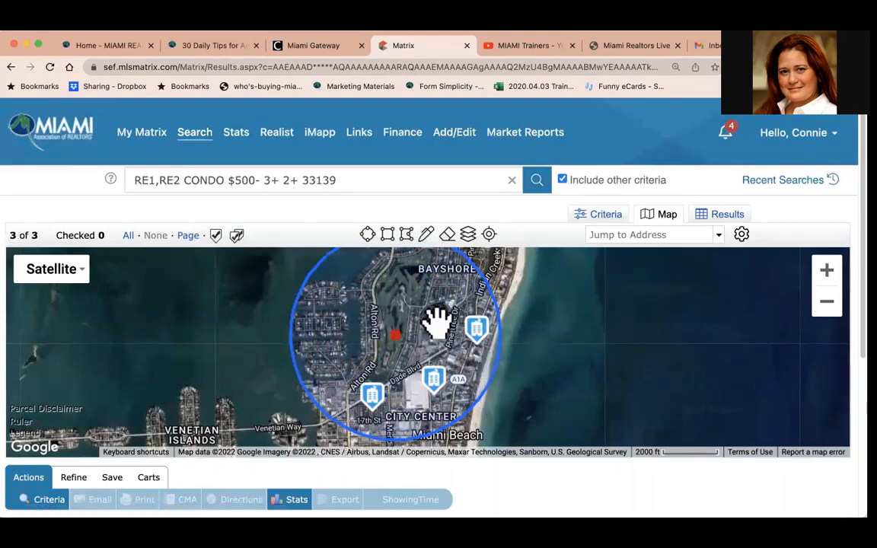
pyautogui.click(385, 352)
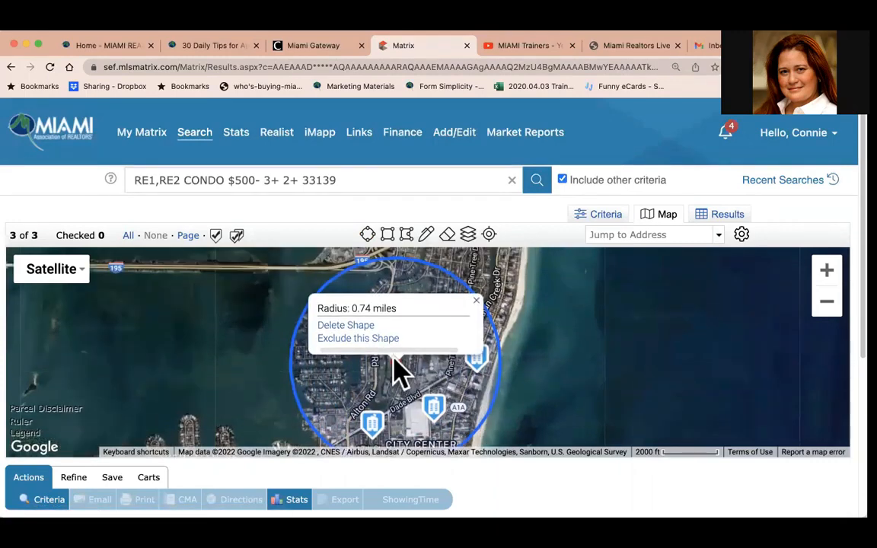
pyautogui.click(356, 326)
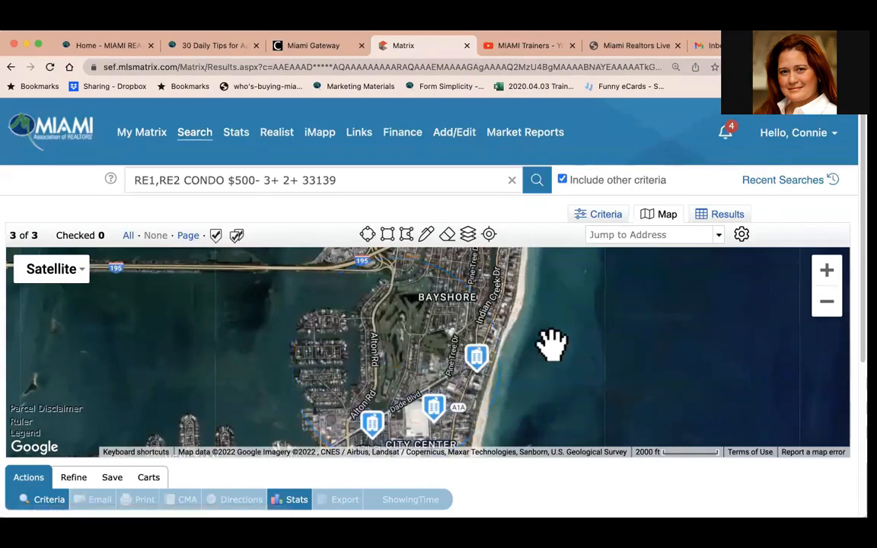
# Draw a polygon search area bounded roughly by Michigan Ave, Lincoln Ln N, Washington Ave and 16th St.
pyautogui.moveTo(550, 344); pyautogui.dragTo(545, 307)
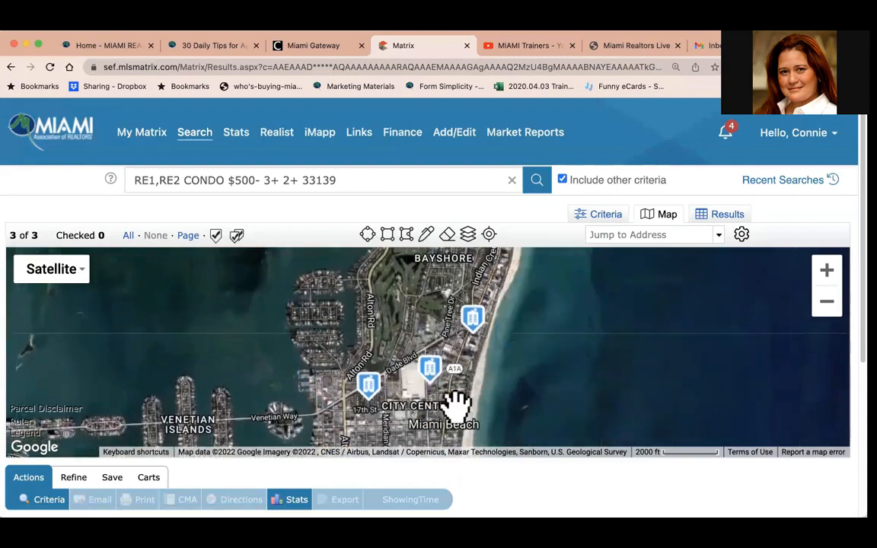
pyautogui.moveTo(558, 386); pyautogui.dragTo(573, 319)
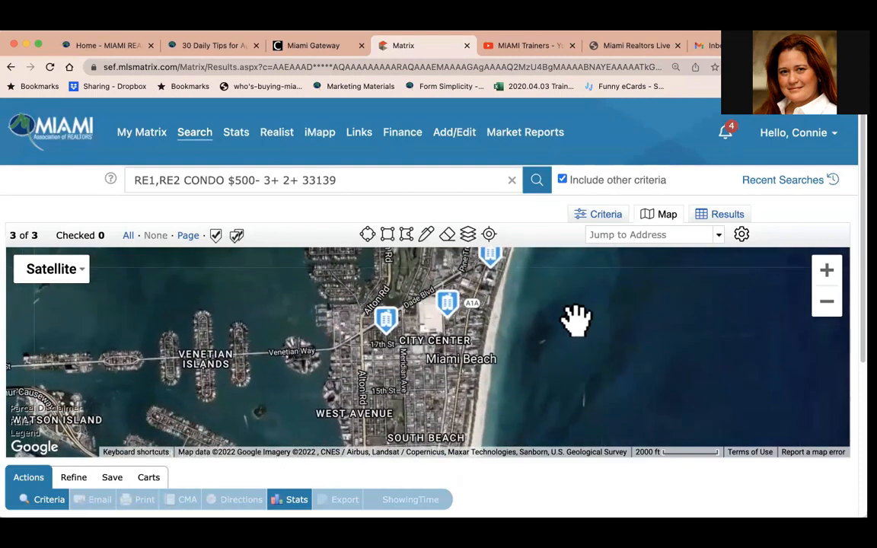
pyautogui.click(827, 270)
pyautogui.click(827, 270)
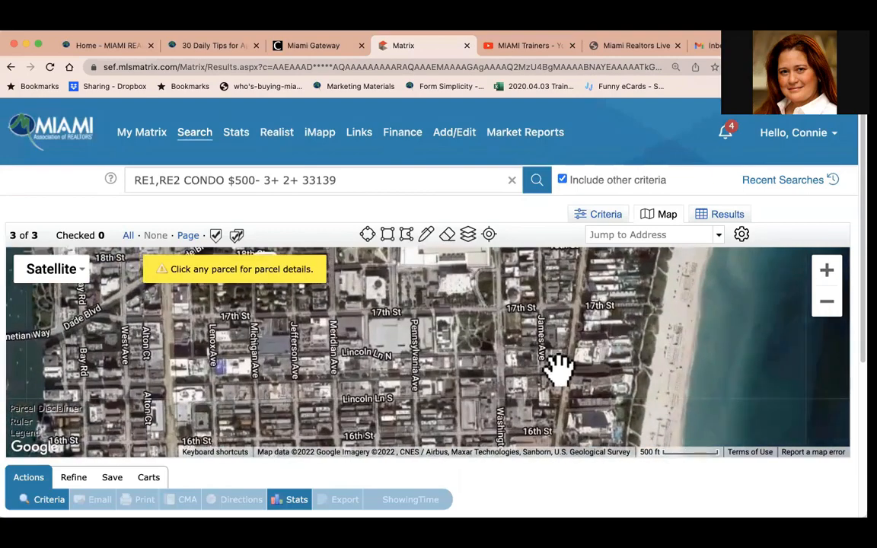
pyautogui.moveTo(556, 366); pyautogui.dragTo(630, 307)
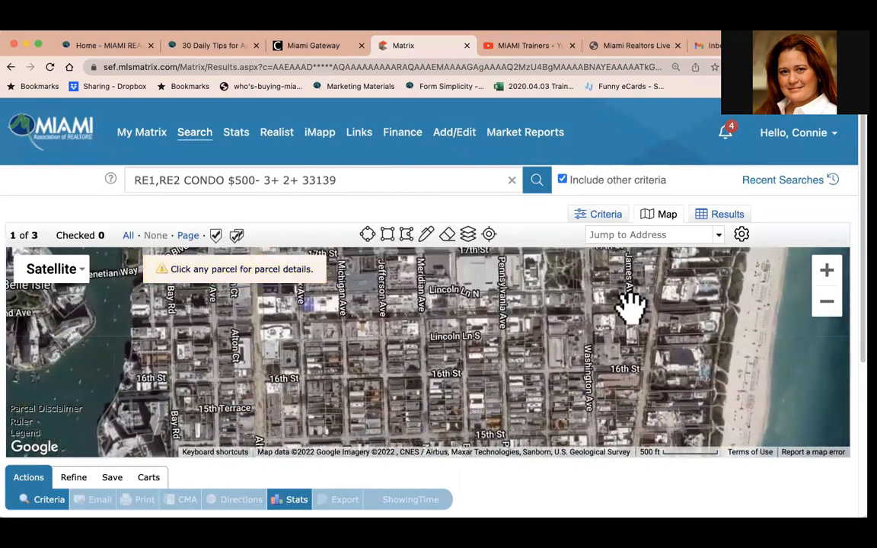
pyautogui.click(407, 235)
pyautogui.click(340, 315)
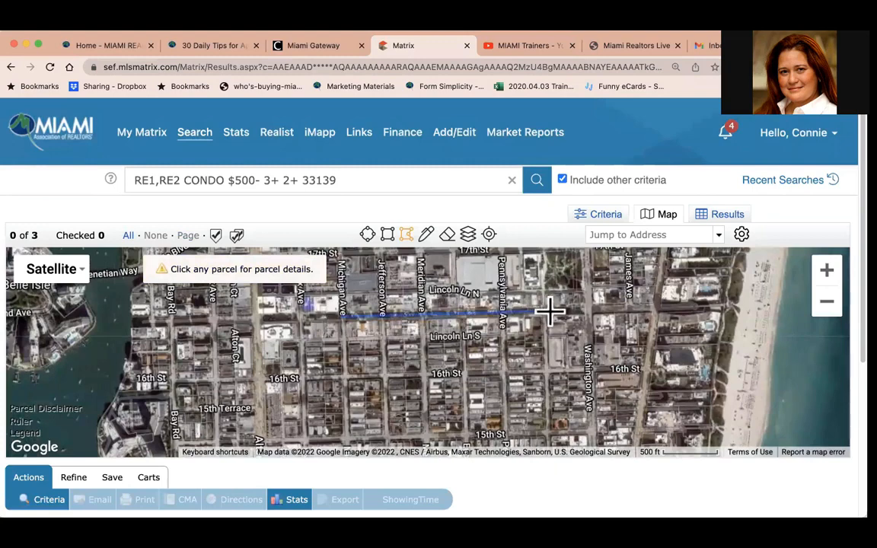
pyautogui.click(548, 310)
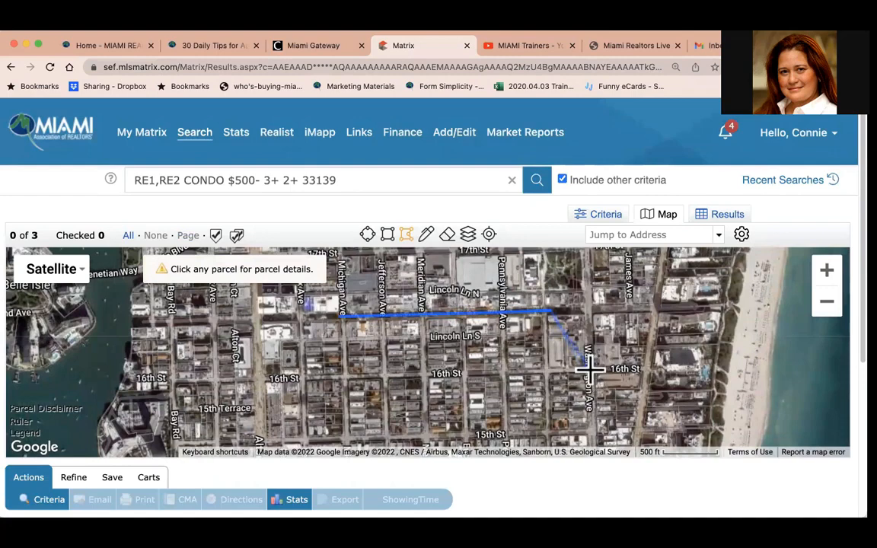
pyautogui.click(589, 364)
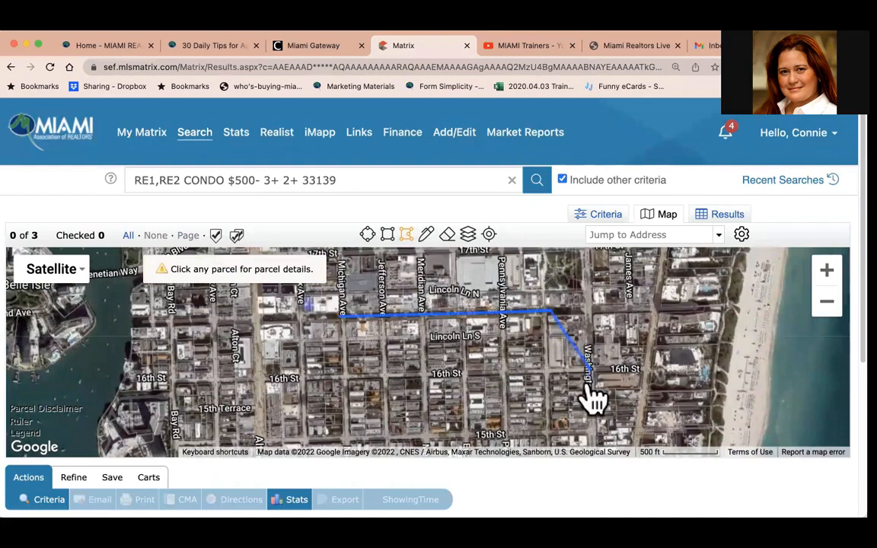
pyautogui.click(587, 431)
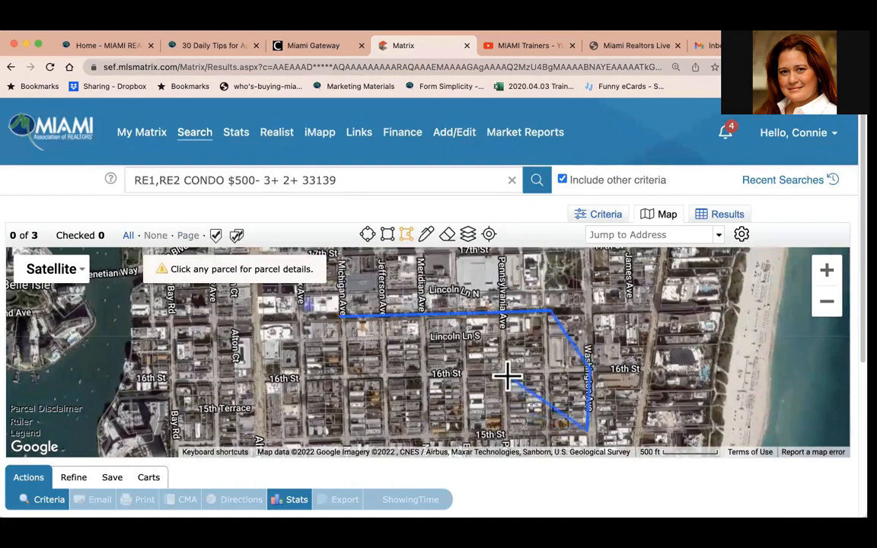
pyautogui.click(507, 374)
pyautogui.click(310, 377)
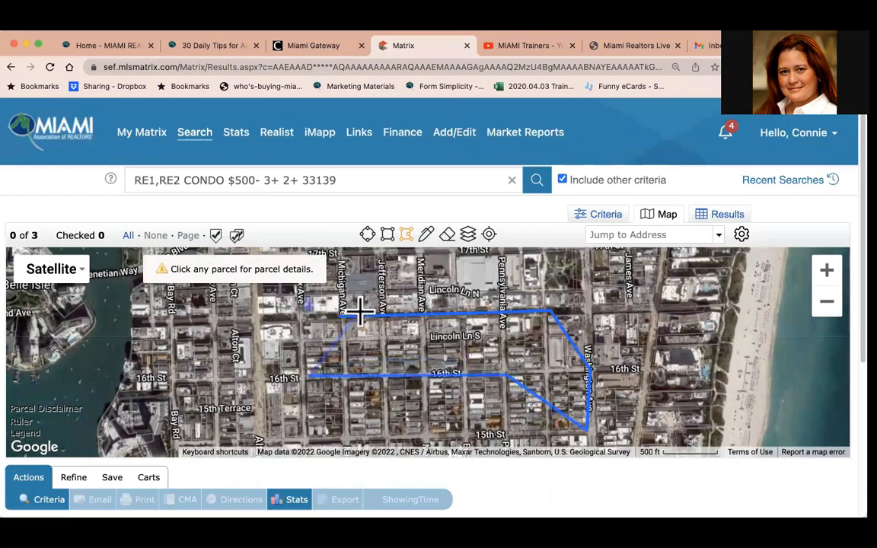
pyautogui.click(341, 318)
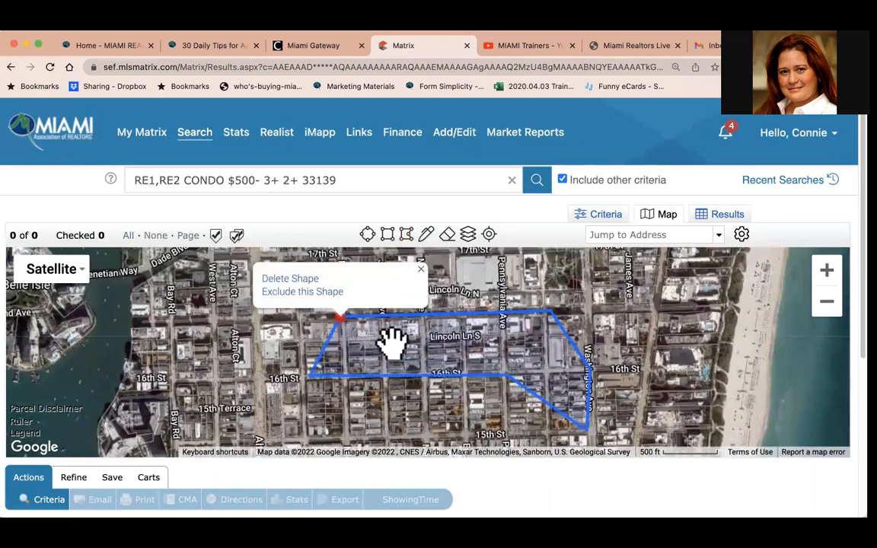
# Set the polygon to exclude its area from the search.
pyautogui.click(449, 339)
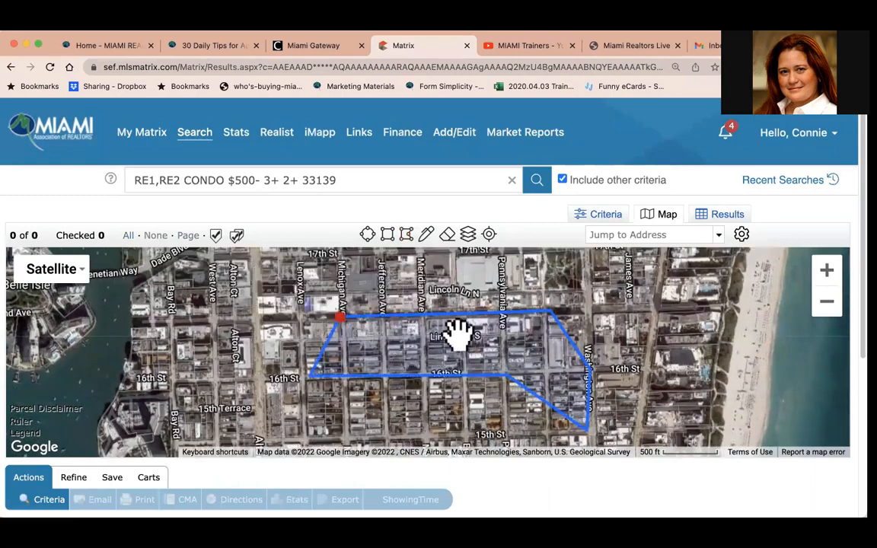
pyautogui.click(341, 326)
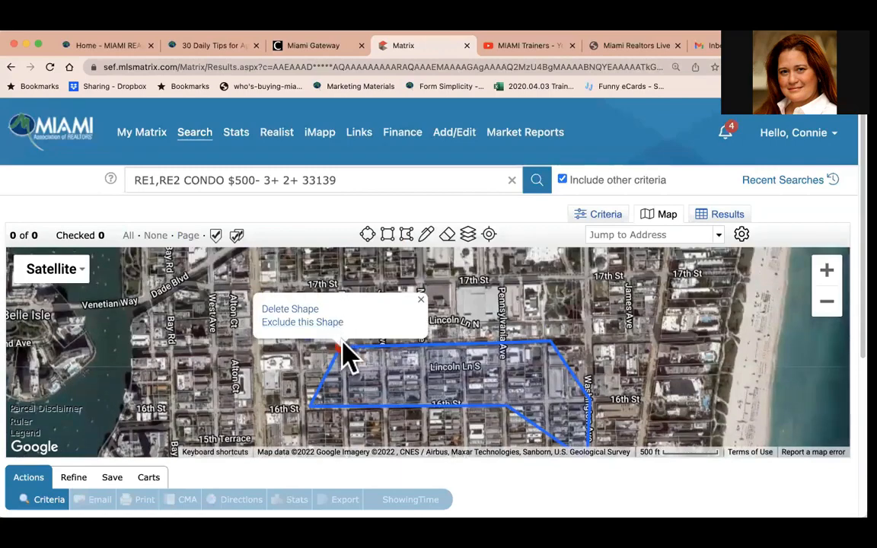
pyautogui.moveTo(342, 343); pyautogui.dragTo(285, 327)
pyautogui.click(289, 324)
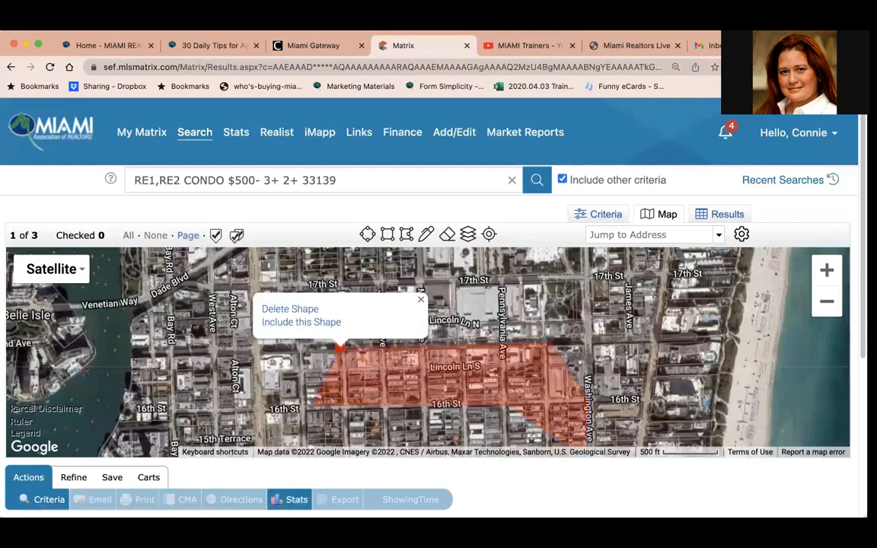
# Zoom the map out and switch its style from Satellite to Map.
pyautogui.click(827, 302)
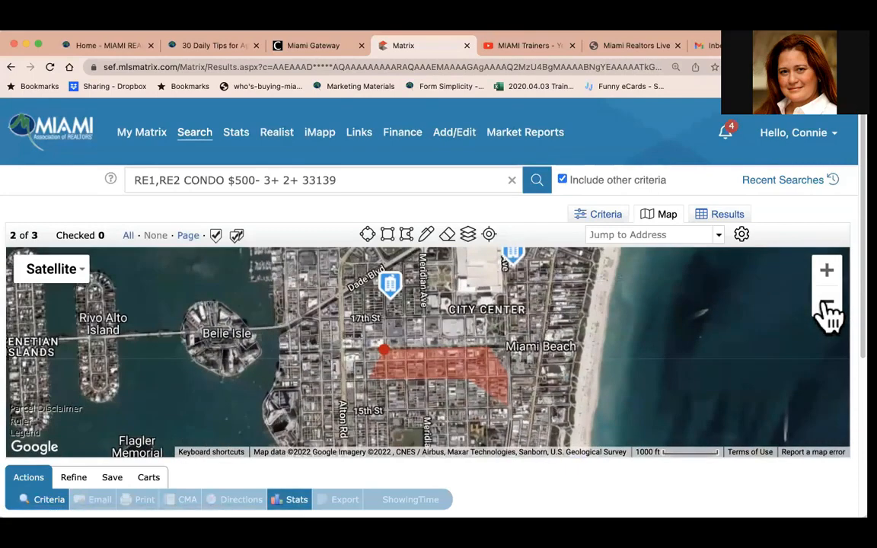
pyautogui.click(825, 302)
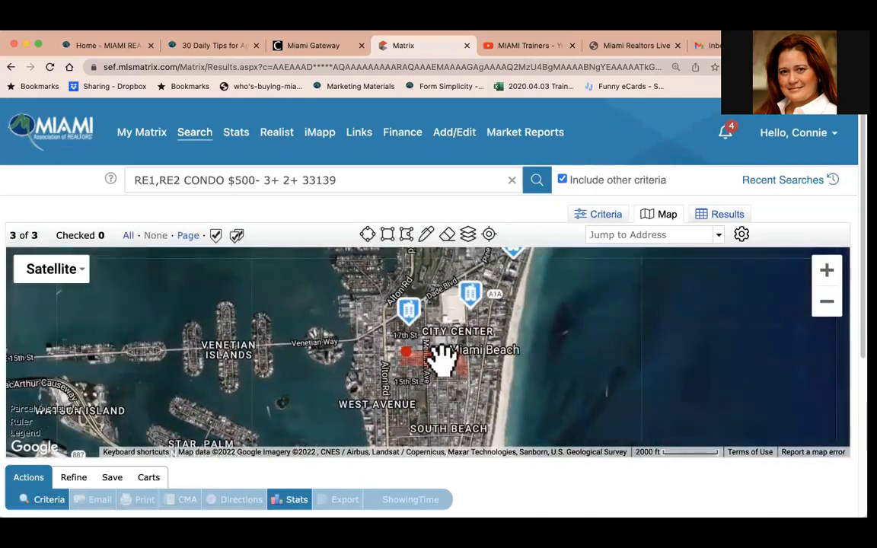
pyautogui.click(407, 343)
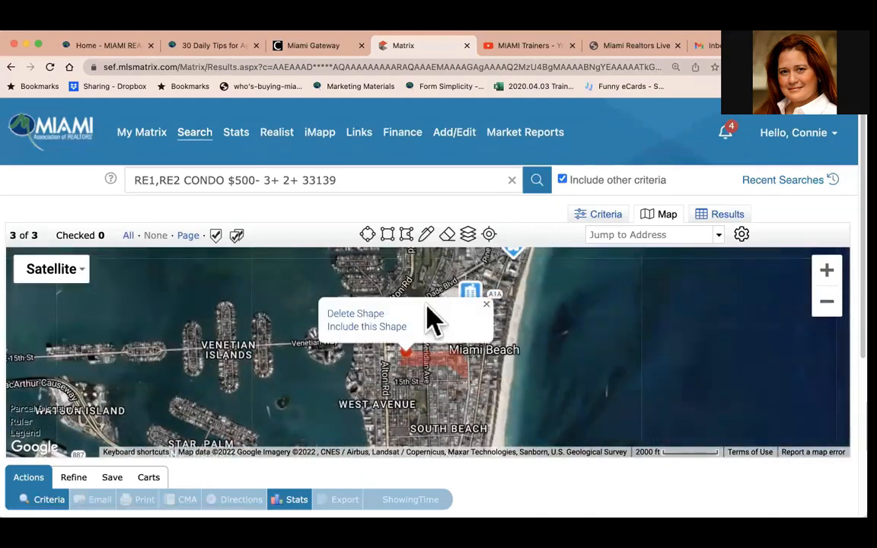
pyautogui.click(491, 397)
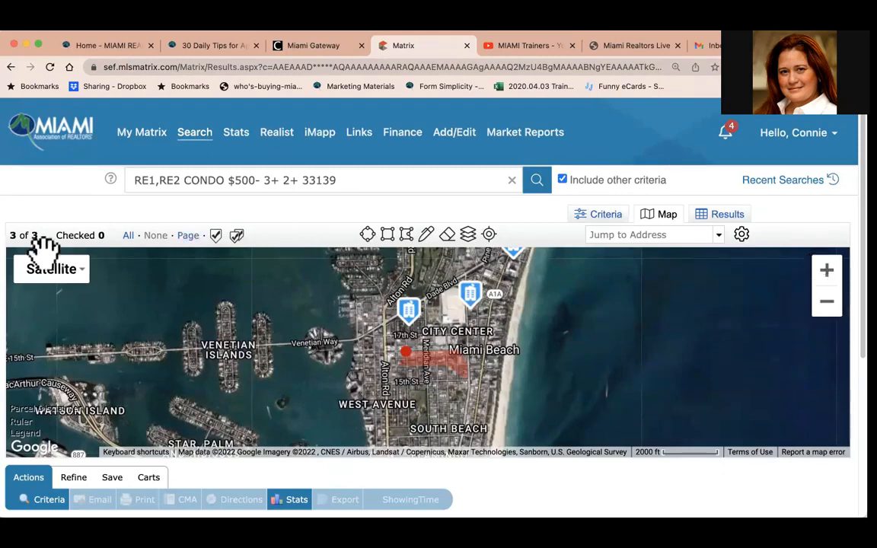
pyautogui.click(51, 270)
pyautogui.click(50, 298)
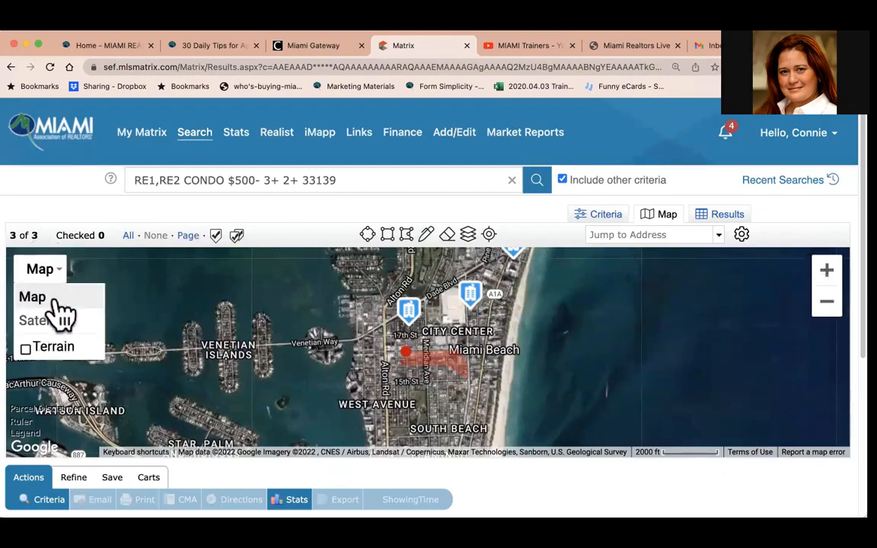
pyautogui.moveTo(652, 315); pyautogui.dragTo(631, 411)
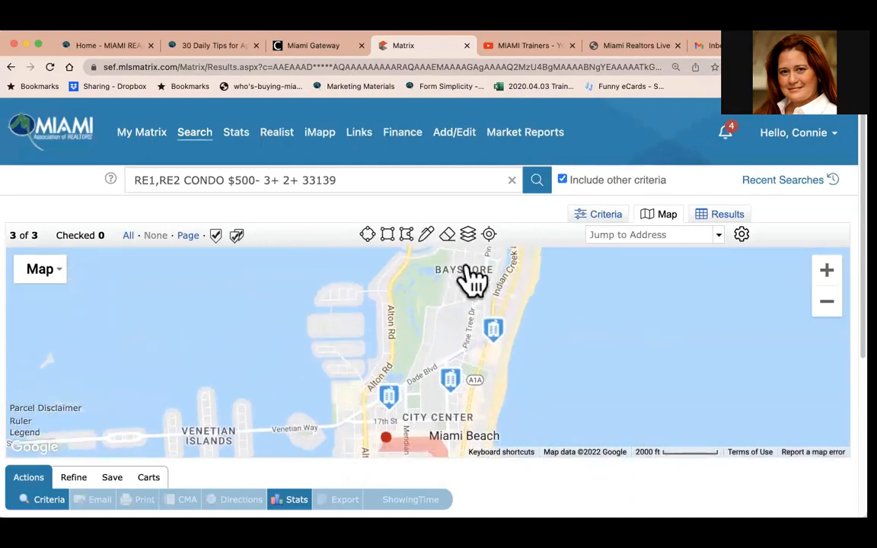
# Draw a freehand shape around Bayshore and the northern Miami Beach listings.
pyautogui.click(427, 235)
pyautogui.moveTo(518, 297)
pyautogui.mouseDown()
pyautogui.moveTo(481, 293)
pyautogui.moveTo(423, 370)
pyautogui.moveTo(388, 370)
pyautogui.moveTo(357, 385)
pyautogui.moveTo(354, 411)
pyautogui.moveTo(475, 378)
pyautogui.moveTo(497, 351)
pyautogui.moveTo(519, 281)
pyautogui.mouseUp()
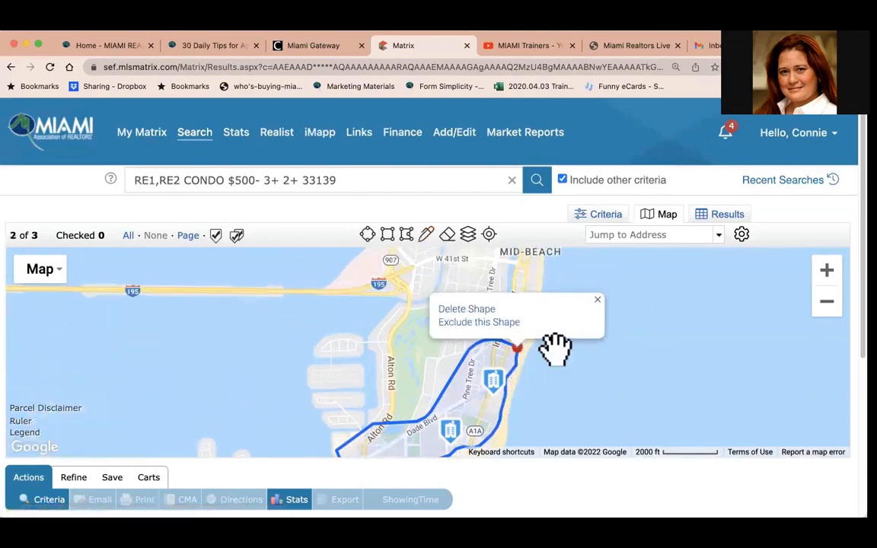
pyautogui.click(555, 349)
# Draw another freehand shape around the W 47th St area near Nautilus.
pyautogui.moveTo(614, 292); pyautogui.dragTo(584, 383)
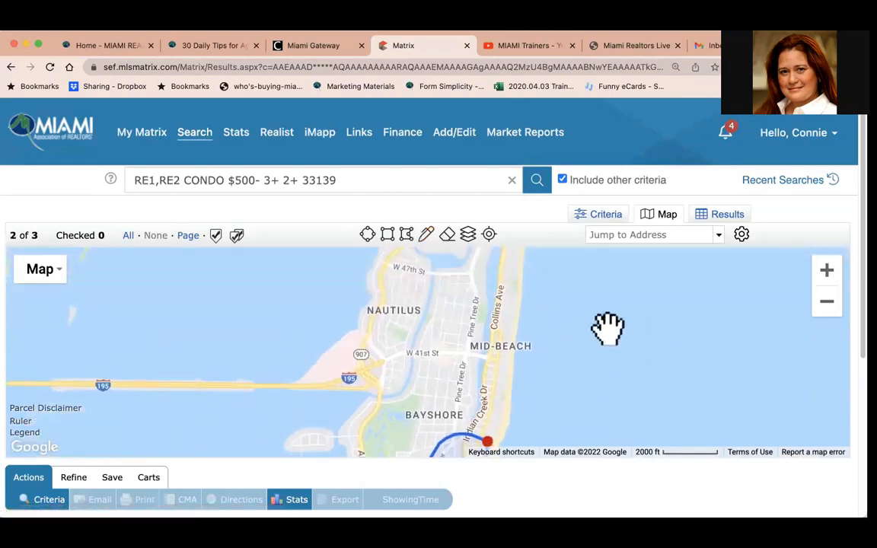
pyautogui.moveTo(608, 329); pyautogui.dragTo(600, 392)
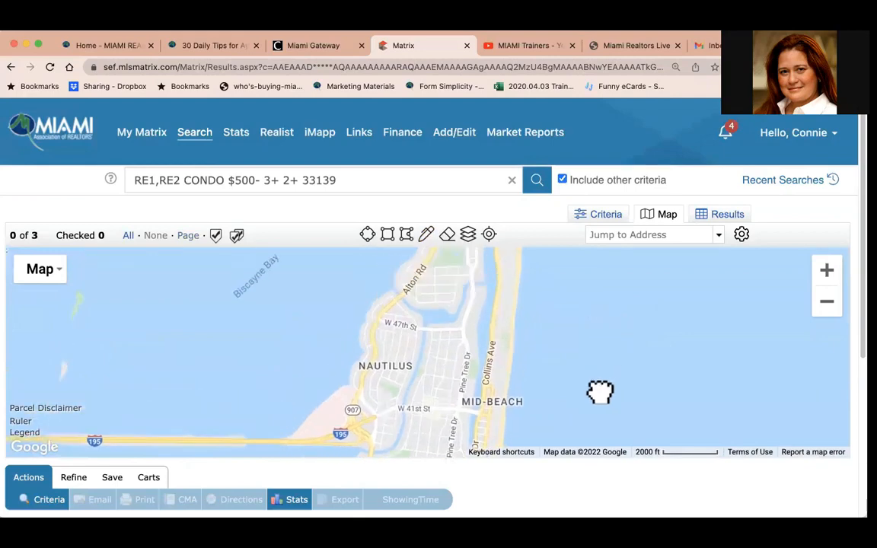
pyautogui.click(427, 234)
pyautogui.moveTo(524, 295)
pyautogui.mouseDown()
pyautogui.moveTo(386, 286)
pyautogui.moveTo(351, 318)
pyautogui.moveTo(416, 355)
pyautogui.moveTo(533, 337)
pyautogui.moveTo(524, 297)
pyautogui.mouseUp()
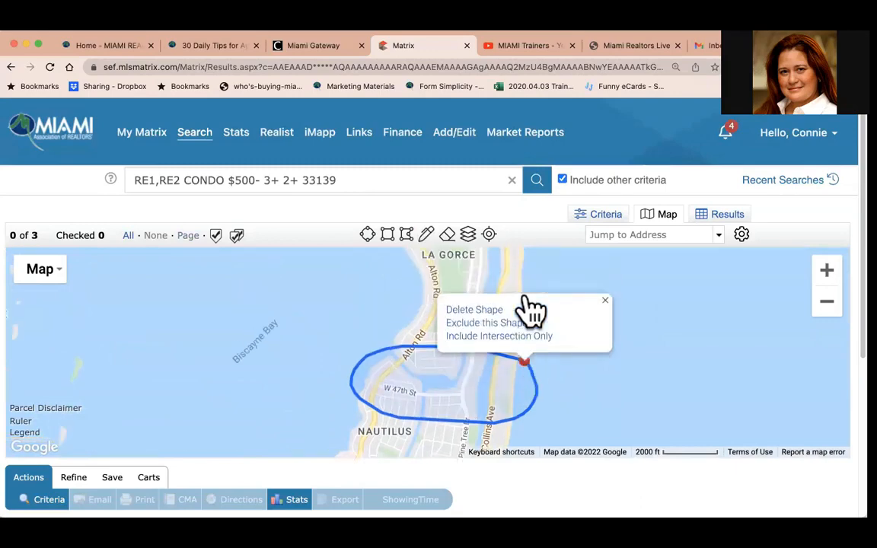
# Clear all shapes from the map and zoom out to show the listings again.
pyautogui.click(447, 238)
pyautogui.click(827, 303)
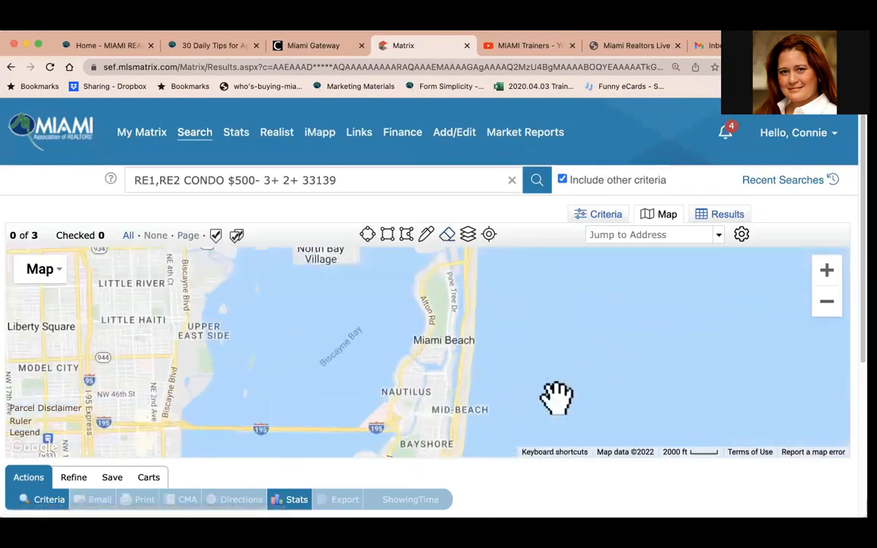
pyautogui.moveTo(557, 397); pyautogui.dragTo(587, 247)
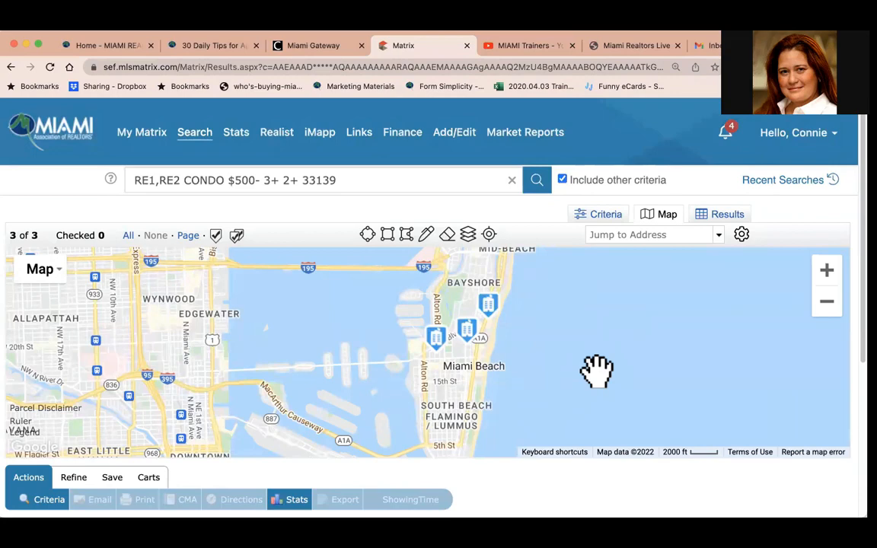
# Jump the map to the address flamingo park.
pyautogui.click(612, 235)
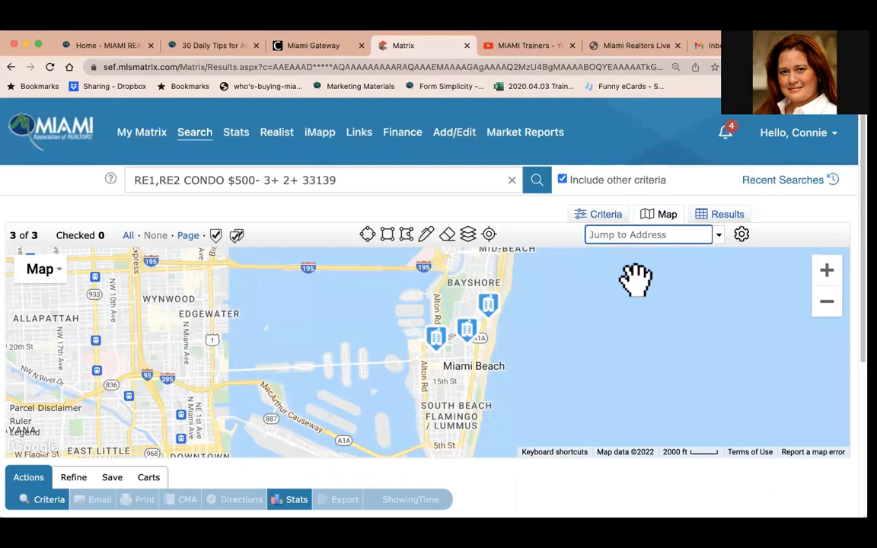
pyautogui.write('f')
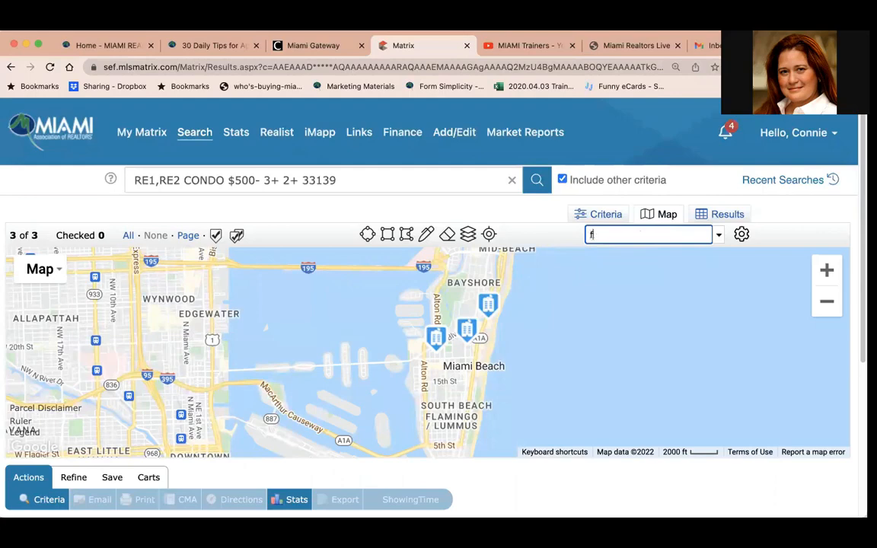
pyautogui.write('lamingo park')
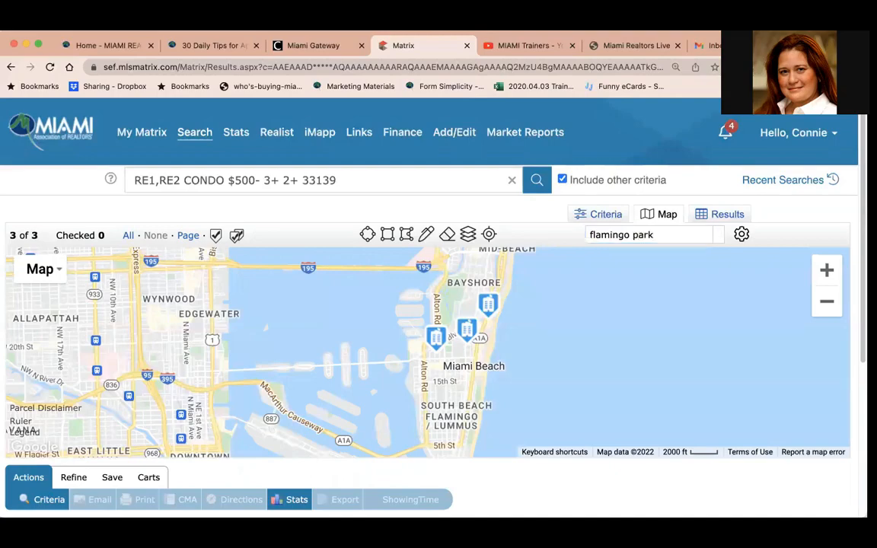
pyautogui.press('Return')
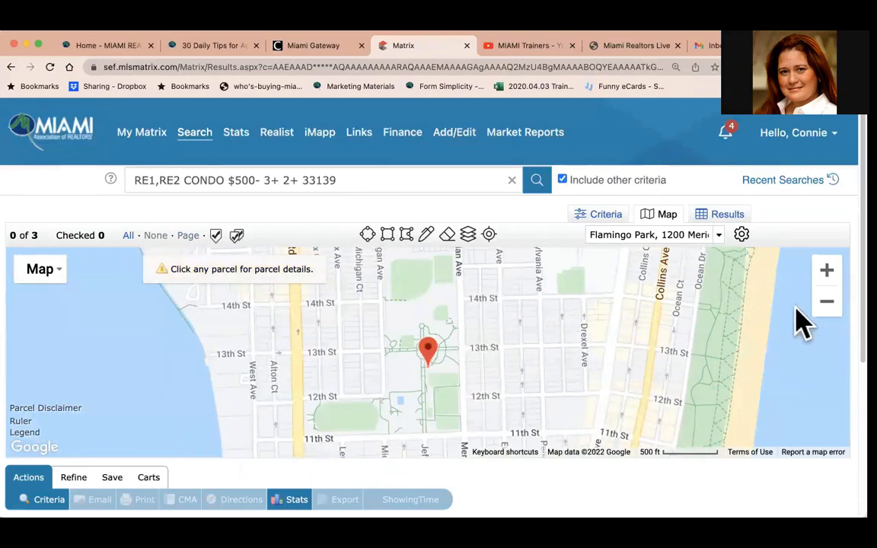
# Measure with the Ruler the distance from the Flamingo Park pin north to the nearest listing, then close the distance popup.
pyautogui.click(826, 301)
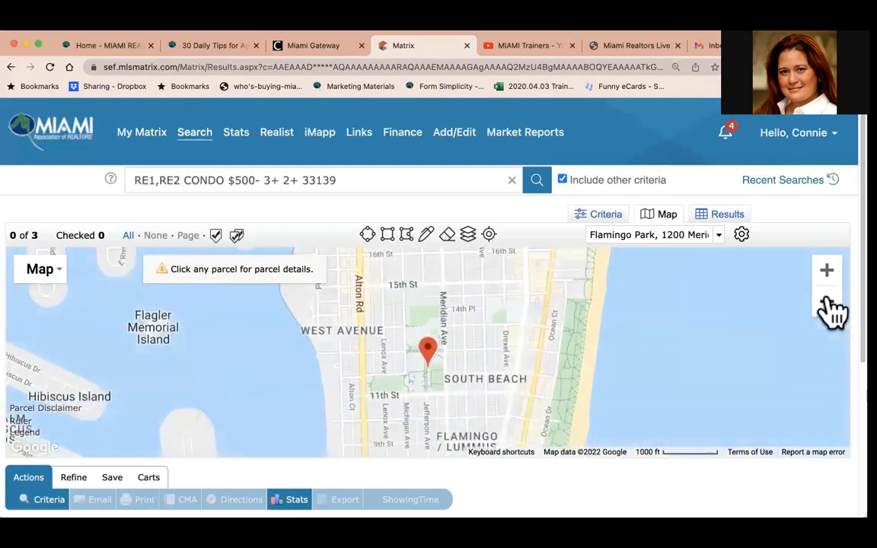
pyautogui.moveTo(489, 393); pyautogui.dragTo(490, 307)
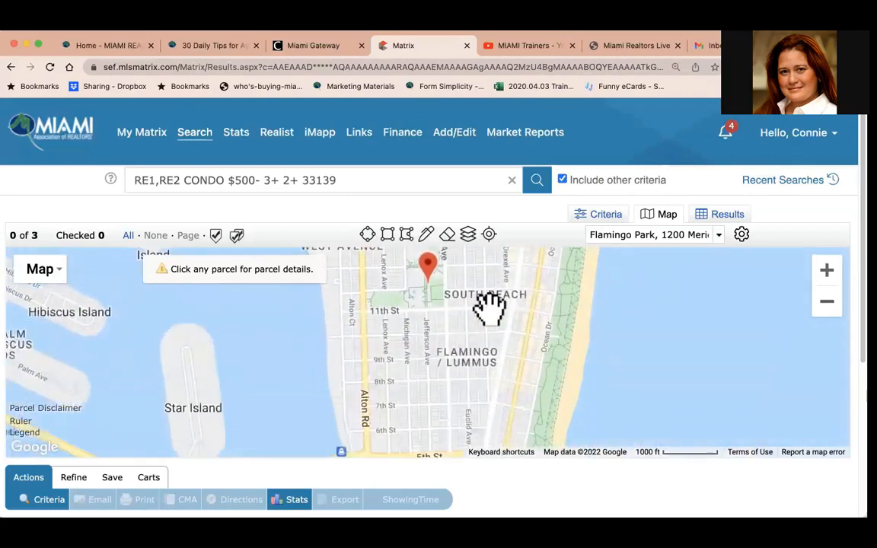
pyautogui.moveTo(505, 370); pyautogui.dragTo(503, 276)
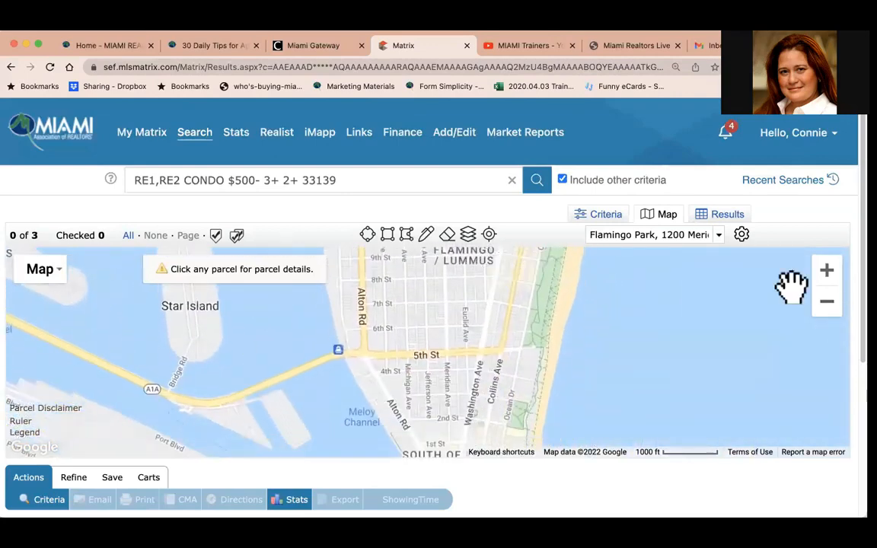
pyautogui.click(828, 301)
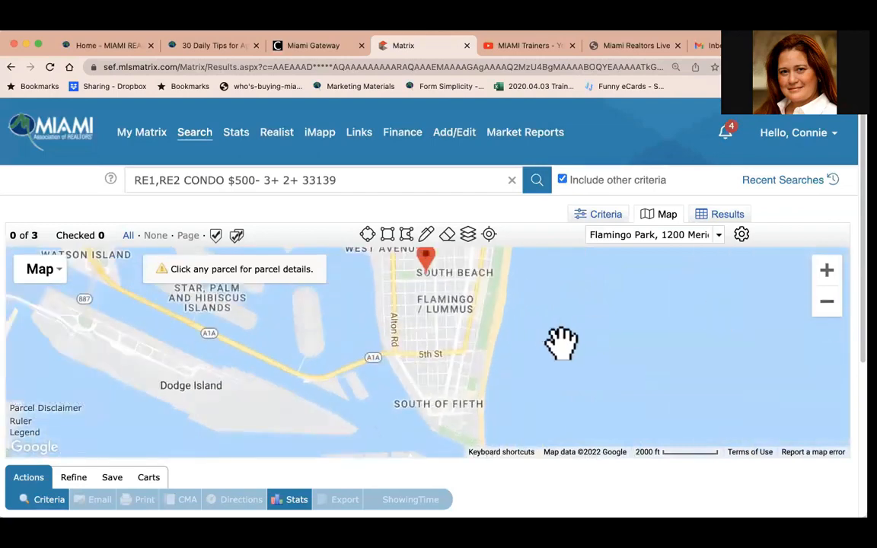
pyautogui.moveTo(570, 332); pyautogui.dragTo(571, 386)
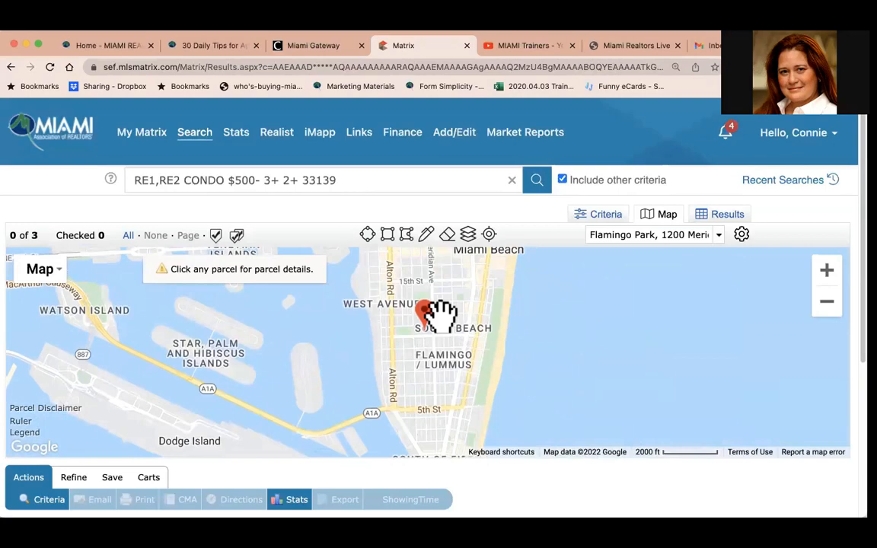
pyautogui.click(828, 302)
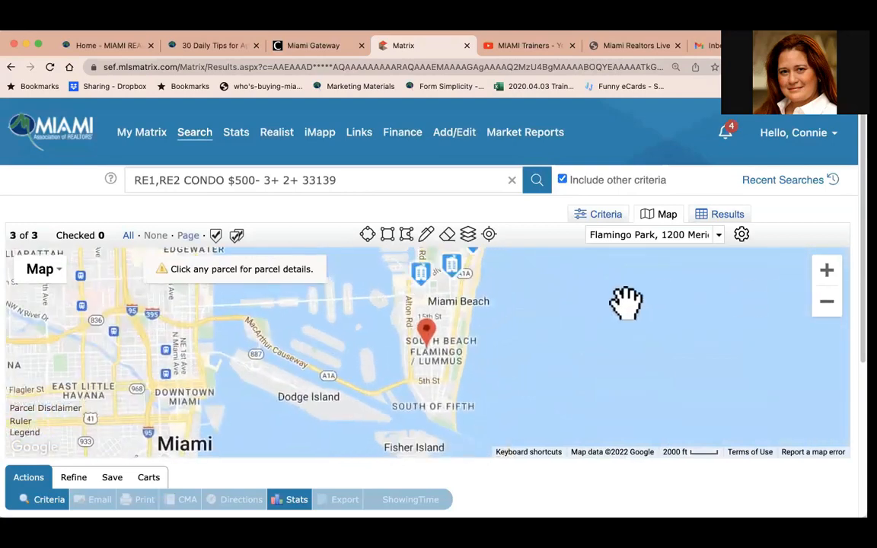
pyautogui.moveTo(518, 281); pyautogui.dragTo(516, 328)
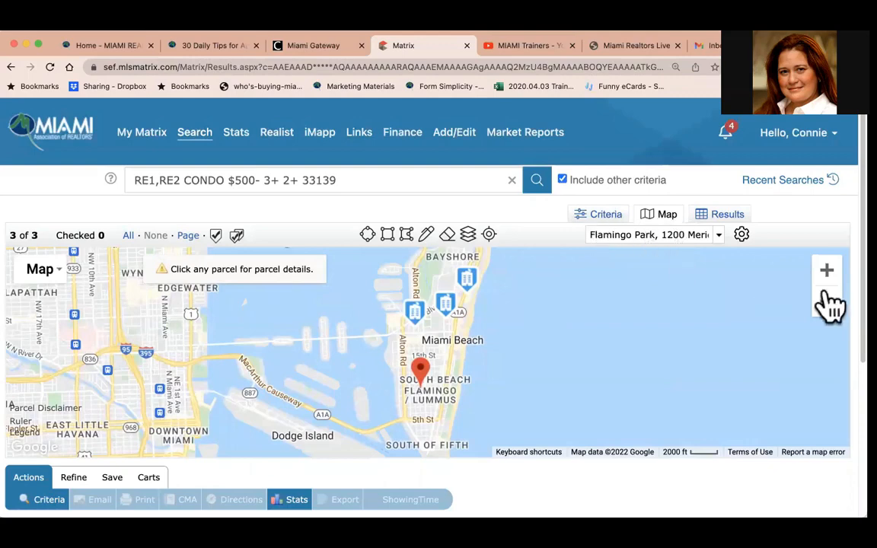
pyautogui.moveTo(592, 340); pyautogui.dragTo(596, 374)
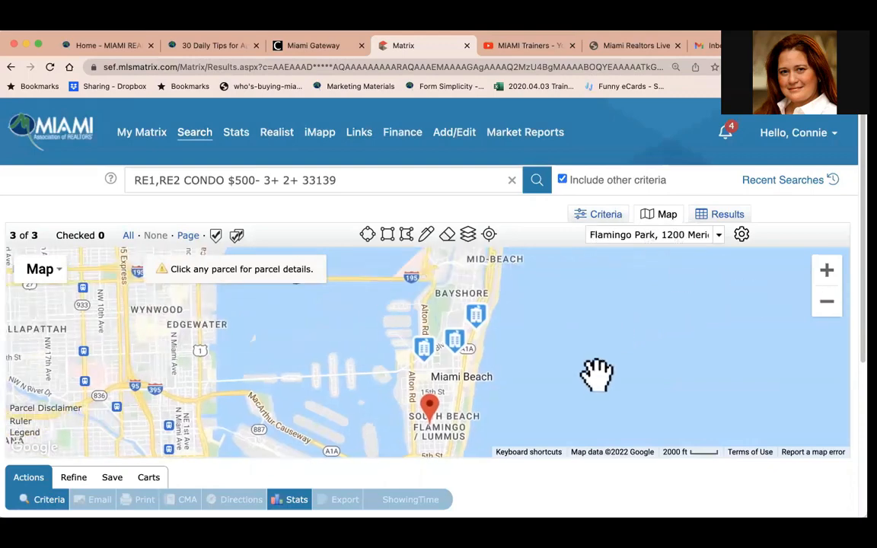
pyautogui.click(826, 271)
pyautogui.moveTo(638, 348); pyautogui.dragTo(659, 297)
pyautogui.moveTo(441, 326)
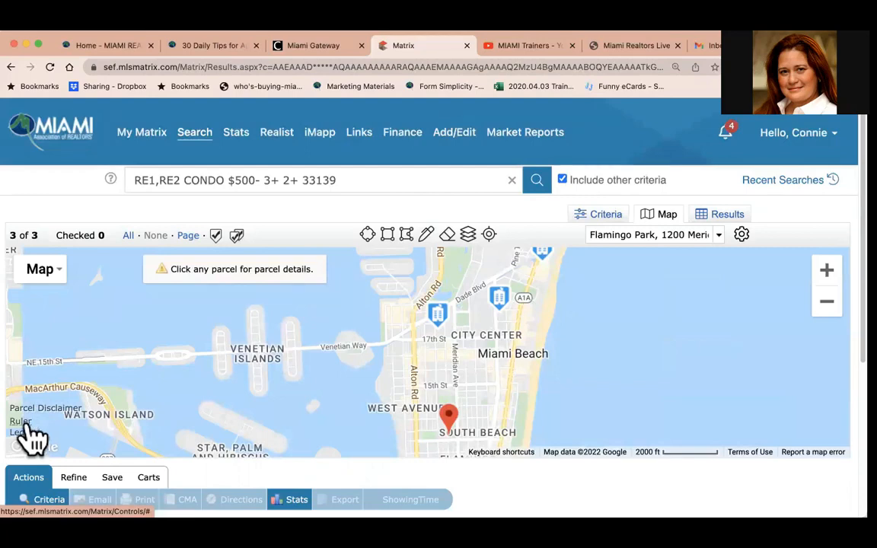
pyautogui.click(441, 329)
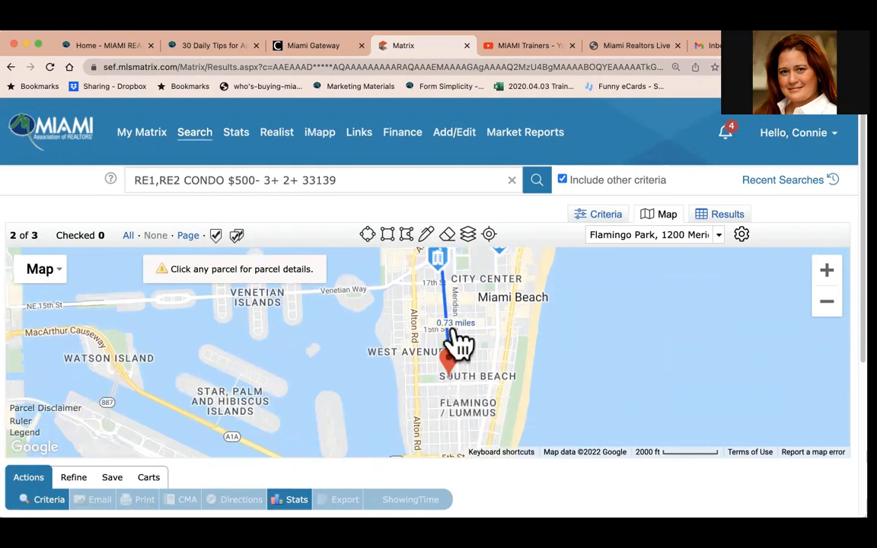
pyautogui.click(451, 341)
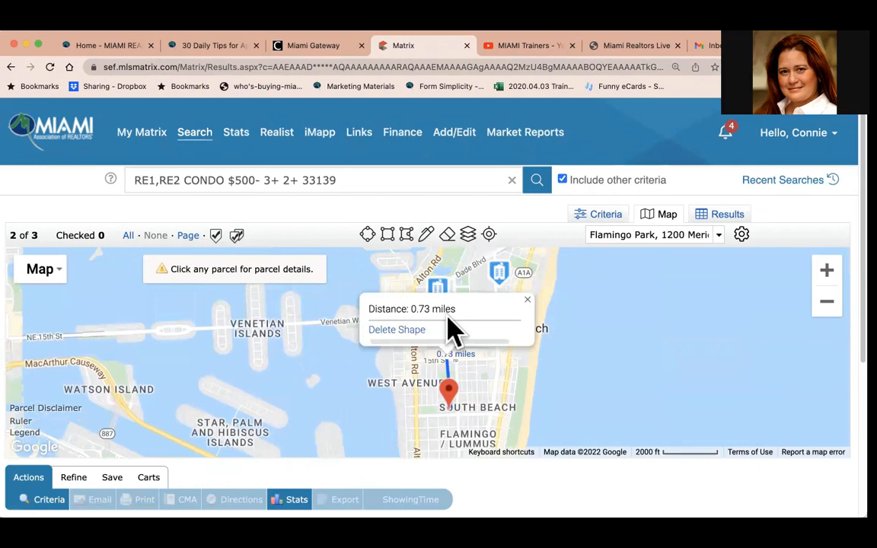
pyautogui.click(528, 299)
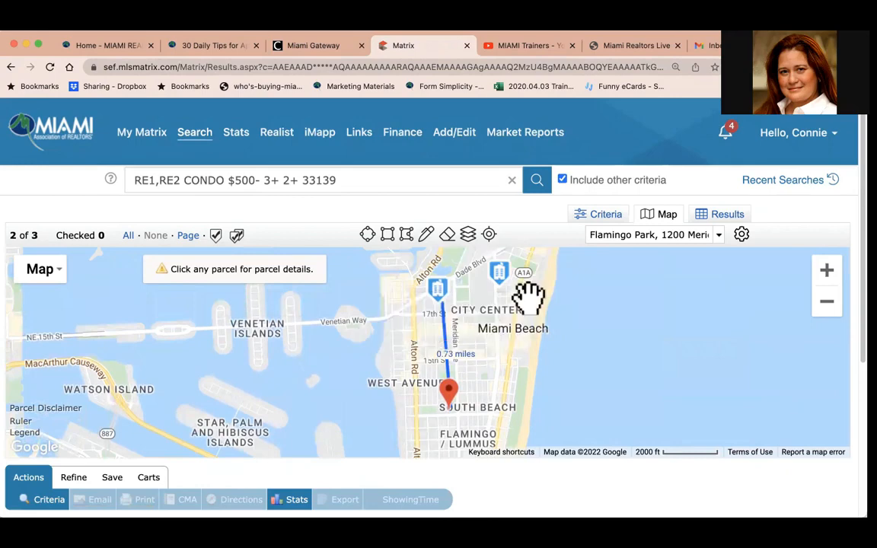
# Delete the ruler measurement from the map.
pyautogui.click(444, 313)
pyautogui.click(446, 357)
pyautogui.click(412, 333)
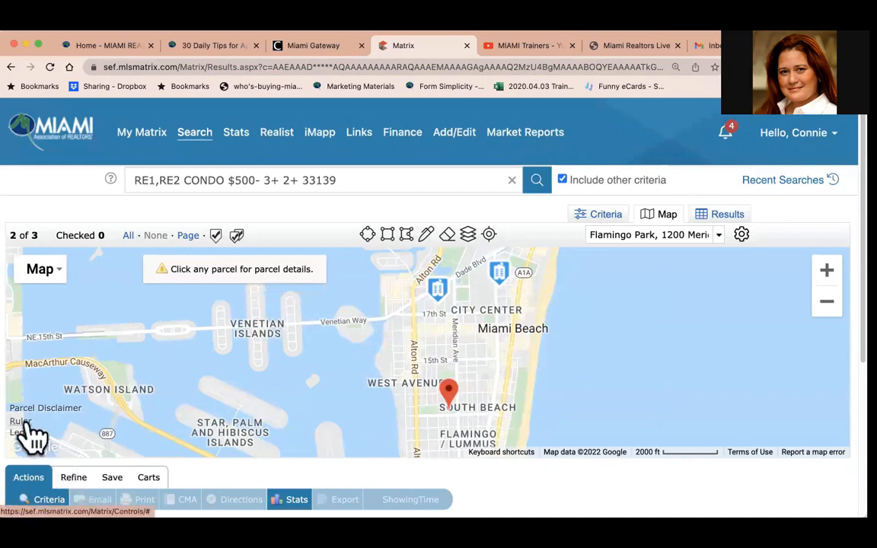
# Measure the distance from Flamingo Park to the listing near Dade Blvd, then delete that measurement.
pyautogui.click(504, 298)
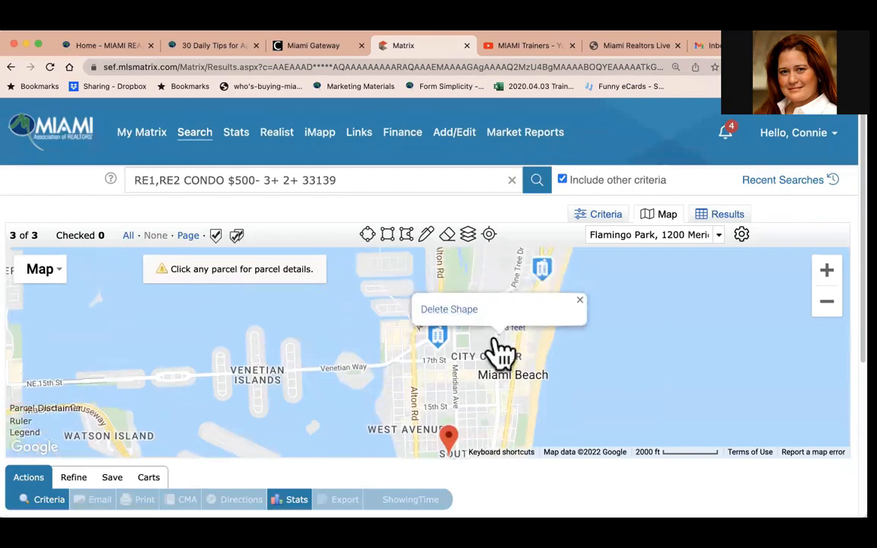
pyautogui.moveTo(460, 425); pyautogui.dragTo(449, 393)
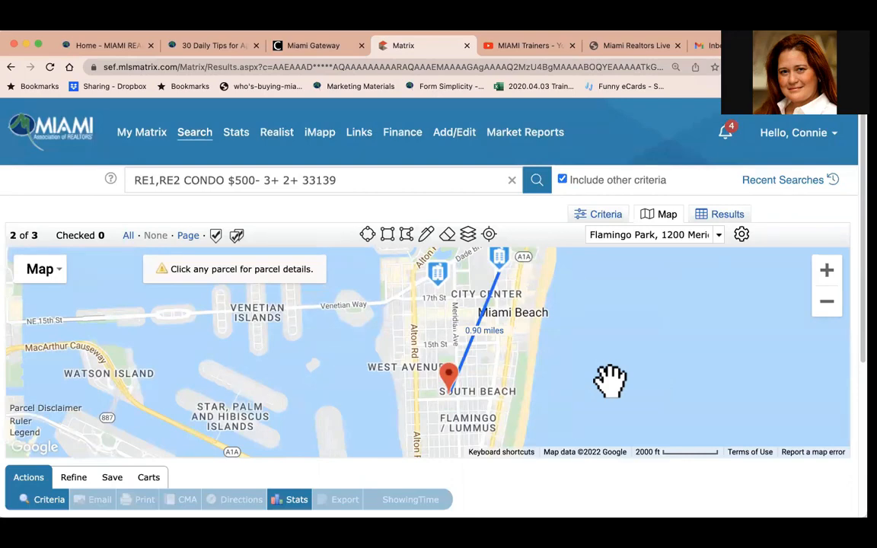
pyautogui.click(478, 323)
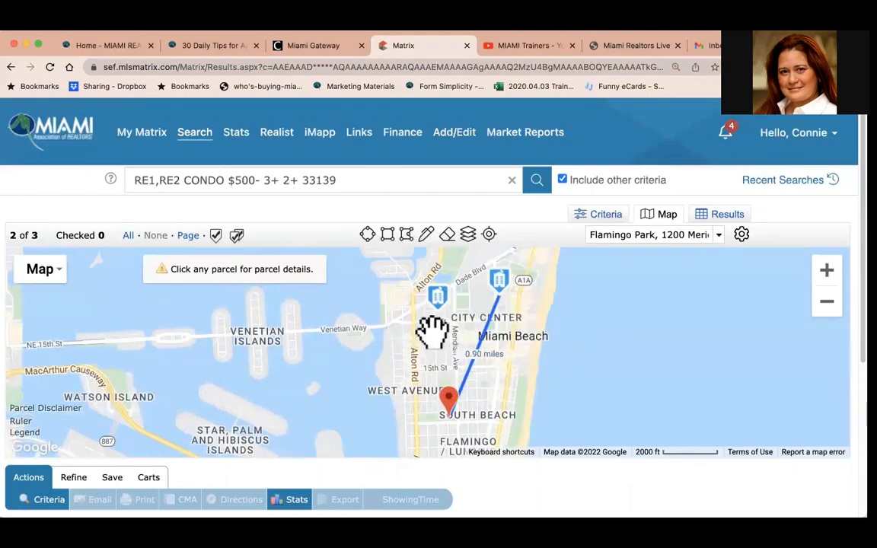
pyautogui.moveTo(473, 351)
pyautogui.click(445, 330)
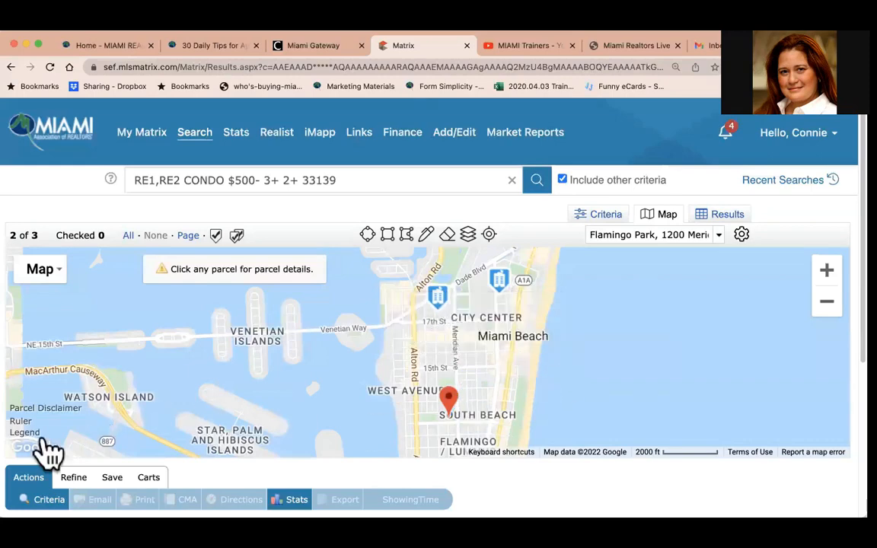
# Measure the distance from Flamingo Park to the listing near 17th St, then delete that shape.
pyautogui.click(446, 312)
pyautogui.click(450, 422)
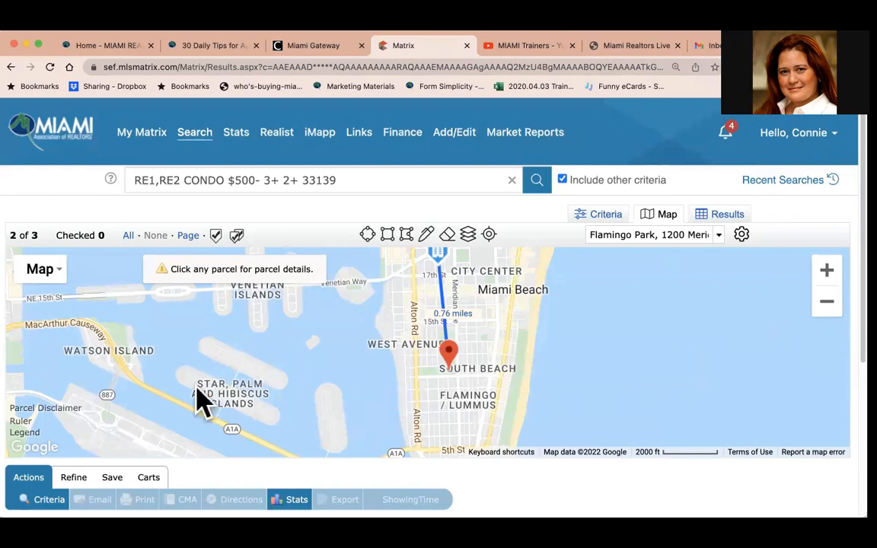
pyautogui.click(444, 313)
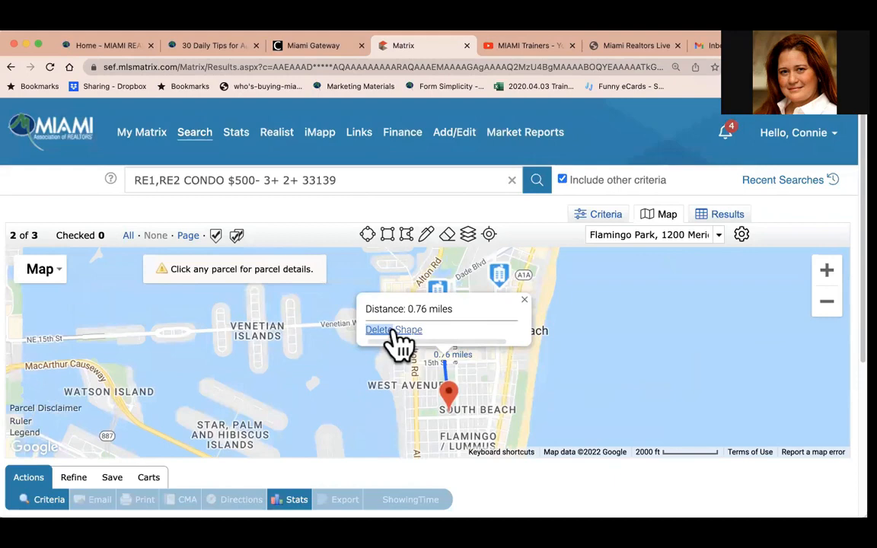
pyautogui.click(393, 332)
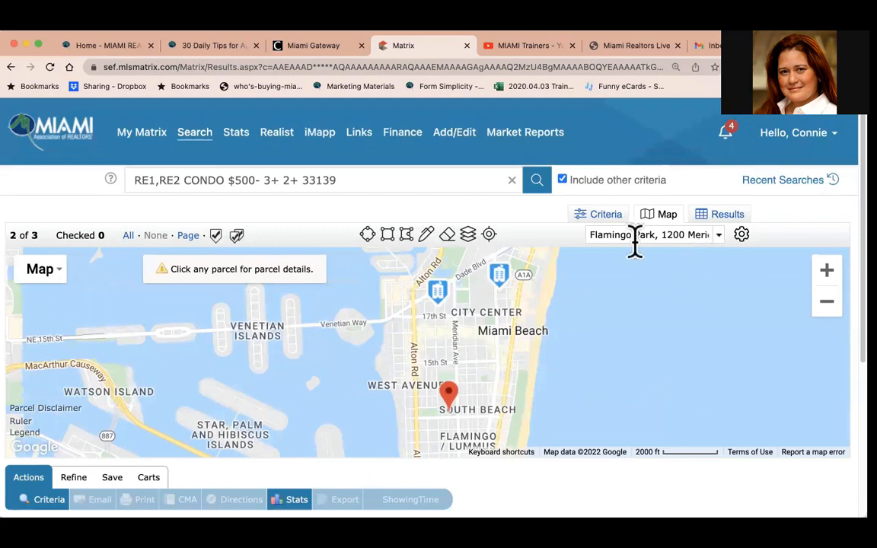
# Clear the Jump to Address field and remove the Flamingo Park pin from the map.
pyautogui.moveTo(585, 234); pyautogui.dragTo(763, 254)
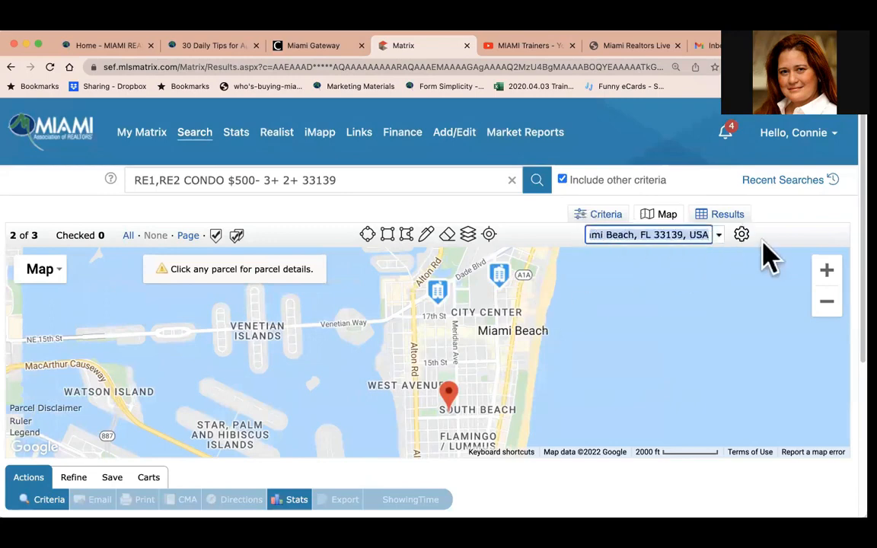
pyautogui.press('BackSpace')
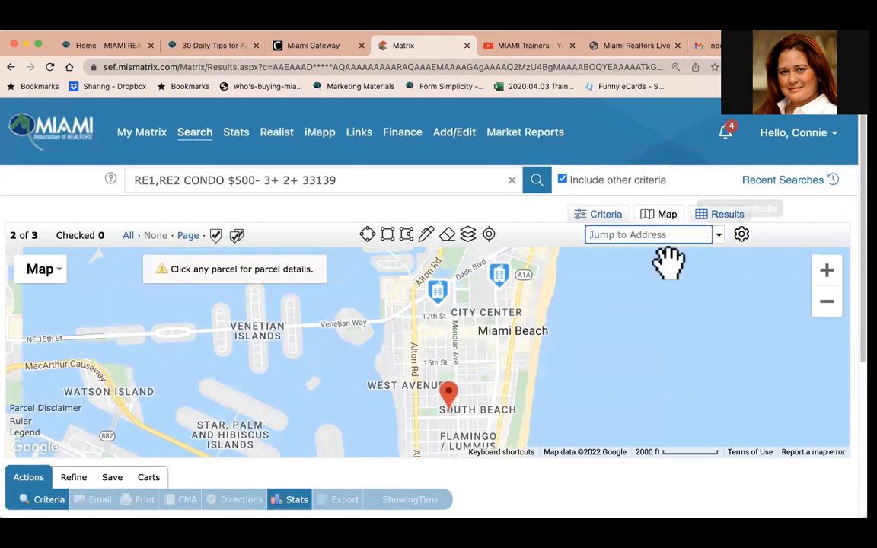
pyautogui.click(450, 397)
pyautogui.click(384, 372)
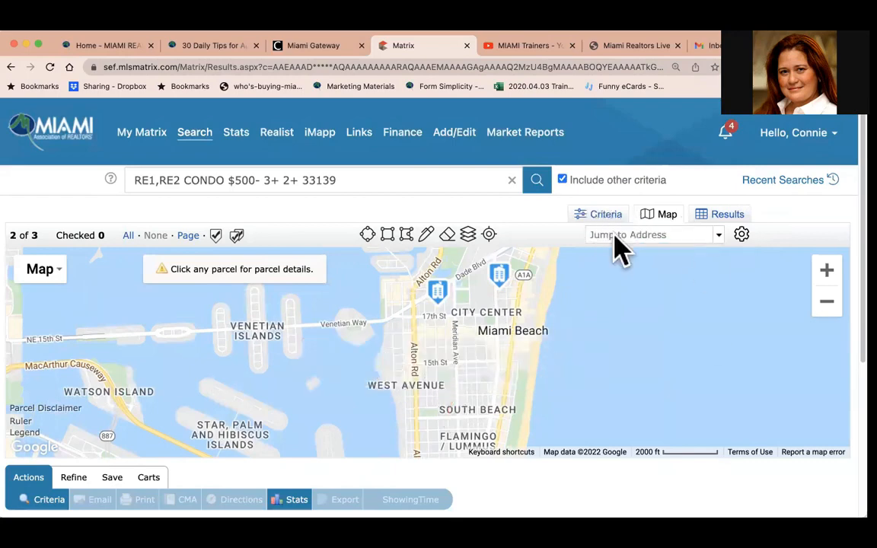
# Jump the map to Flamingo Park again.
pyautogui.click(657, 236)
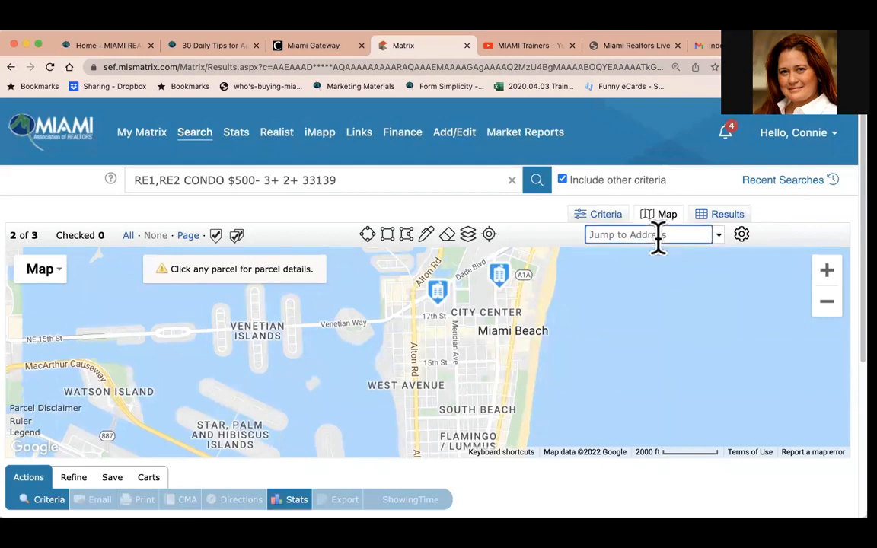
pyautogui.write('Flaming')
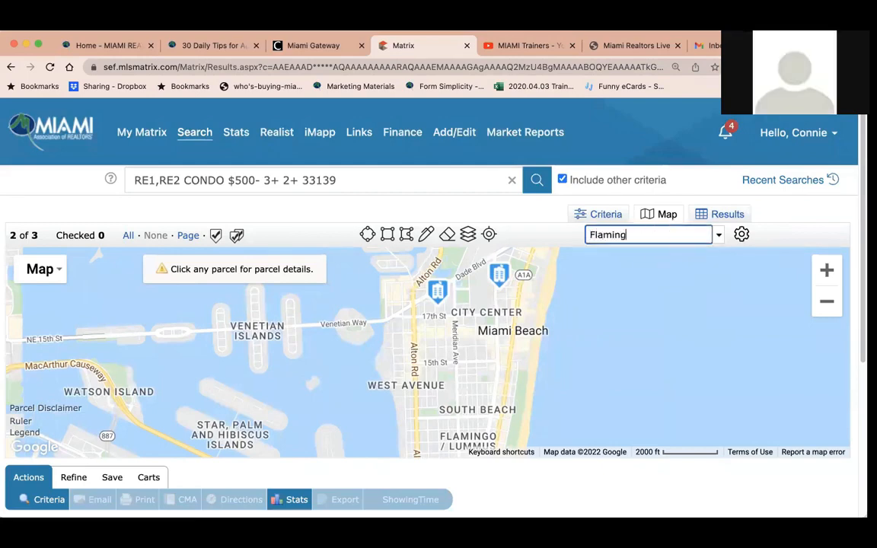
pyautogui.write('o Park')
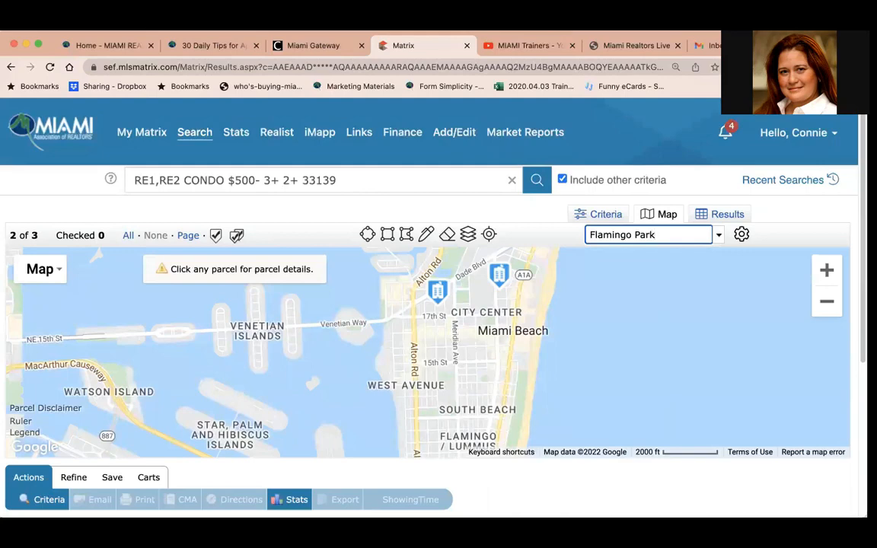
pyautogui.press('Return')
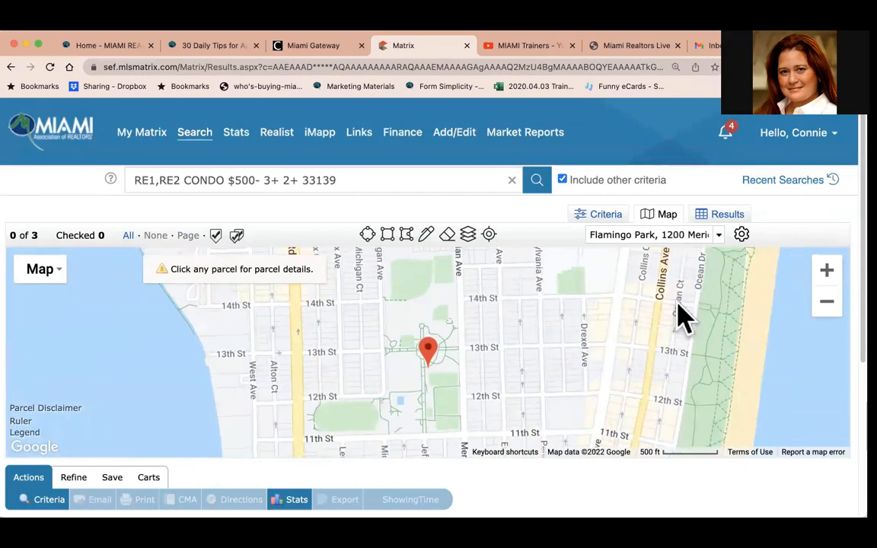
# Zoom out to the listings, review the three matches in the Results list, and reopen the search Criteria.
pyautogui.click(827, 302)
pyautogui.click(826, 301)
pyautogui.moveTo(449, 352); pyautogui.dragTo(446, 394)
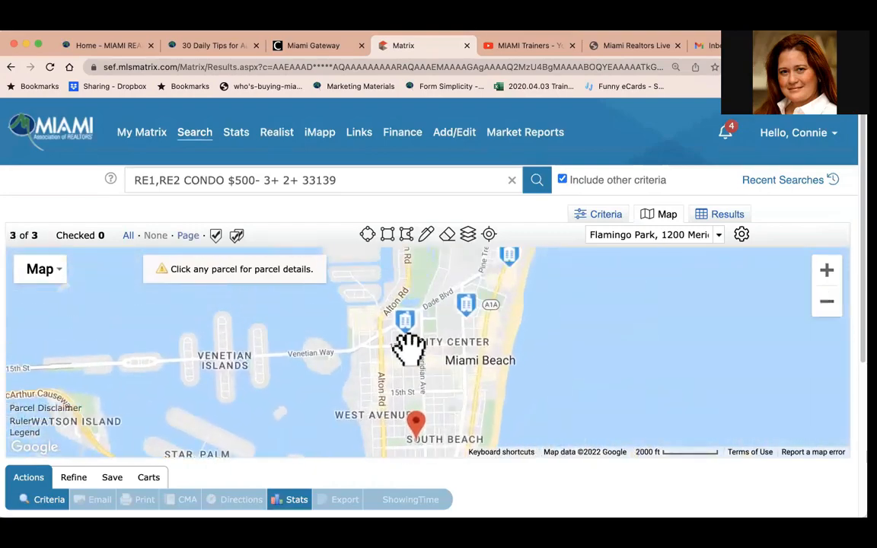
pyautogui.moveTo(399, 335)
pyautogui.moveTo(463, 318)
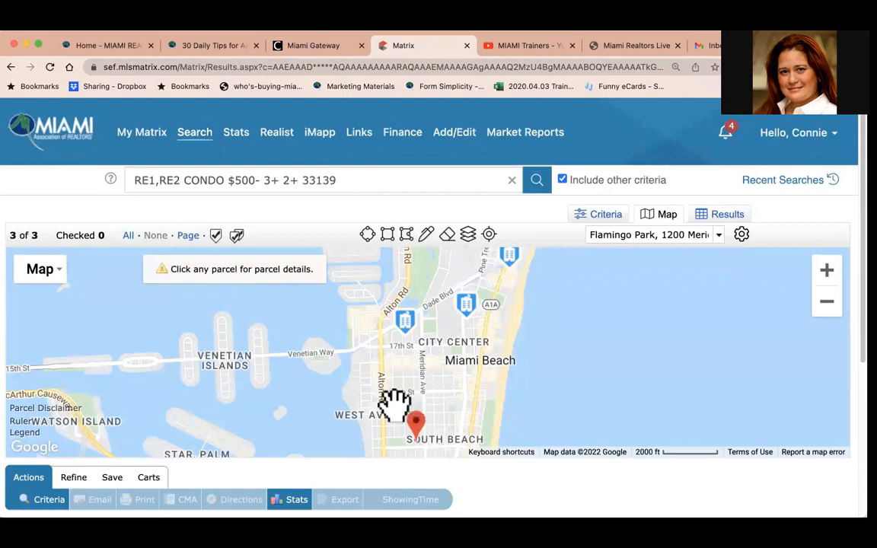
pyautogui.click(727, 215)
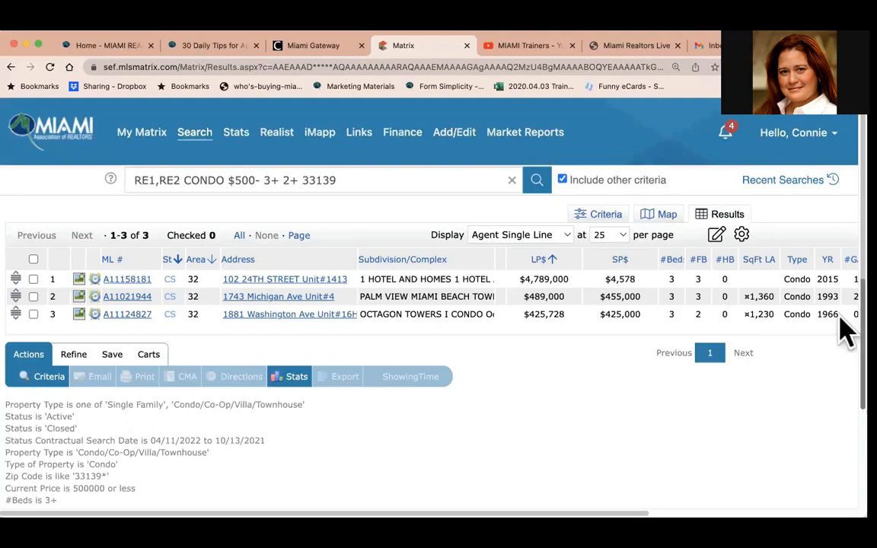
pyautogui.click(613, 219)
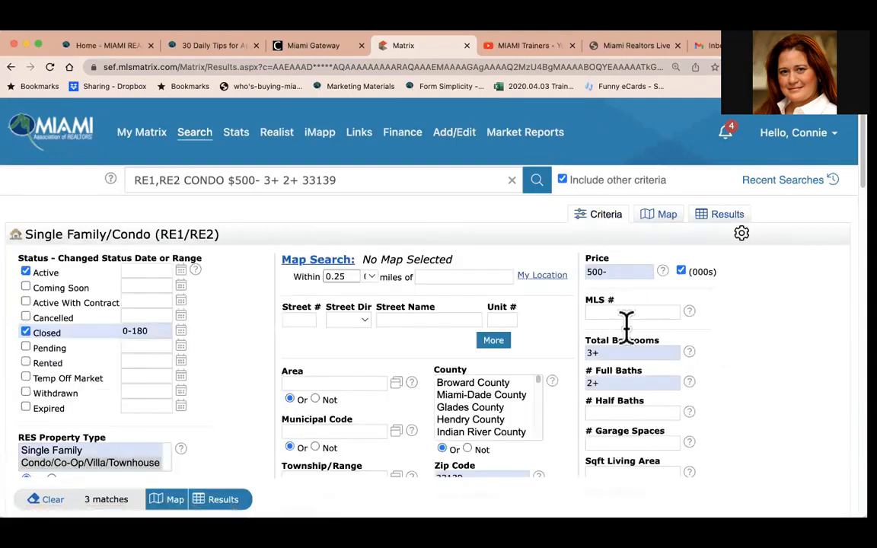
# Re-enter the maximum price as 500- in the search criteria and return to the Results list.
pyautogui.click(227, 498)
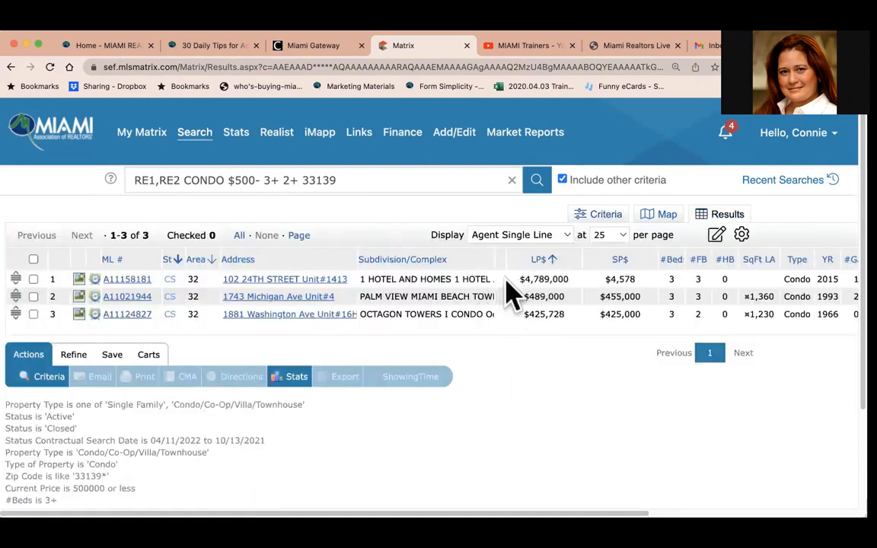
pyautogui.click(610, 218)
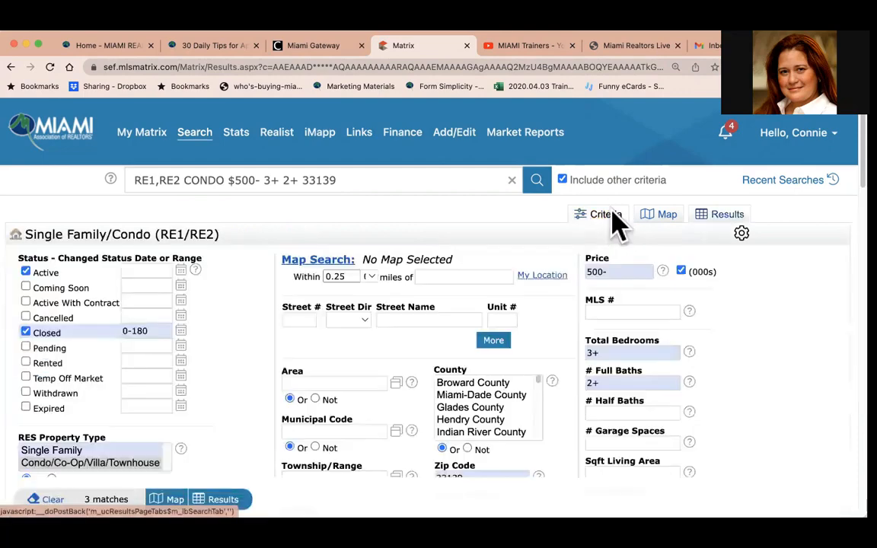
pyautogui.moveTo(614, 269); pyautogui.dragTo(465, 268)
pyautogui.write('500')
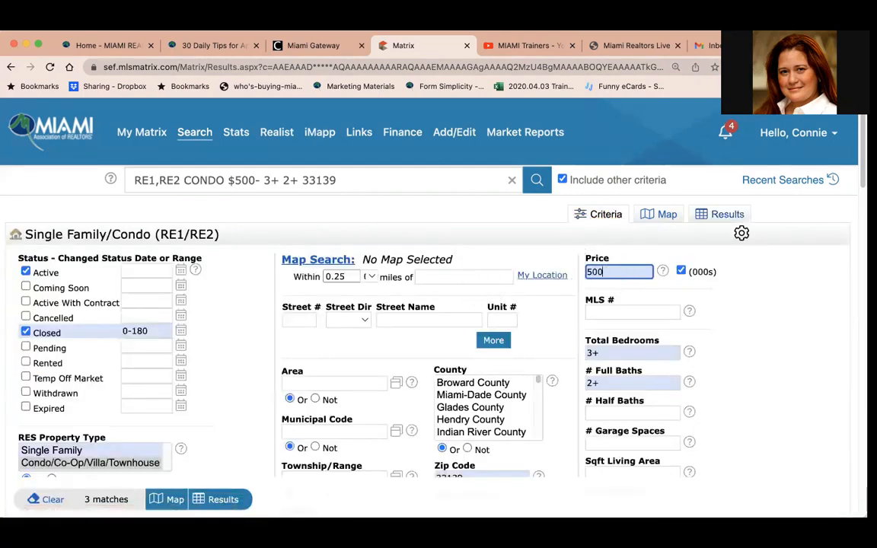
pyautogui.write('-')
pyautogui.click(241, 404)
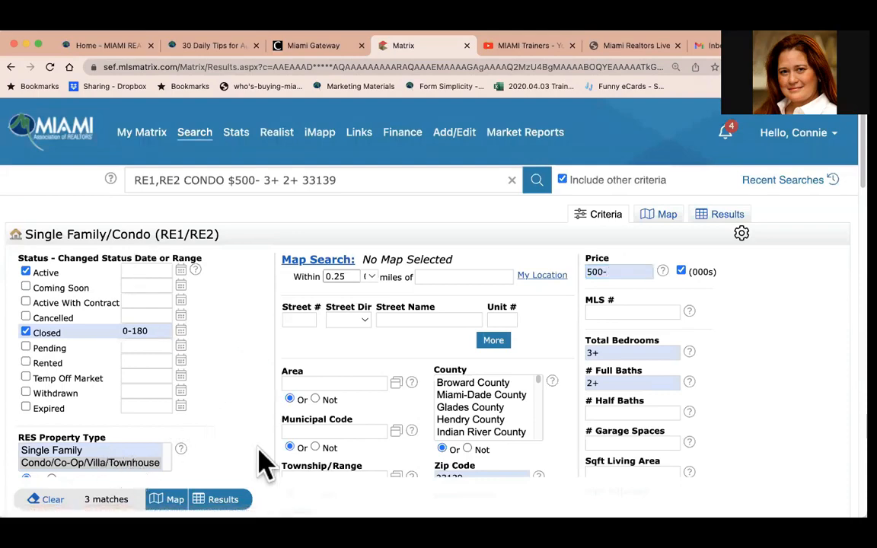
pyautogui.click(222, 499)
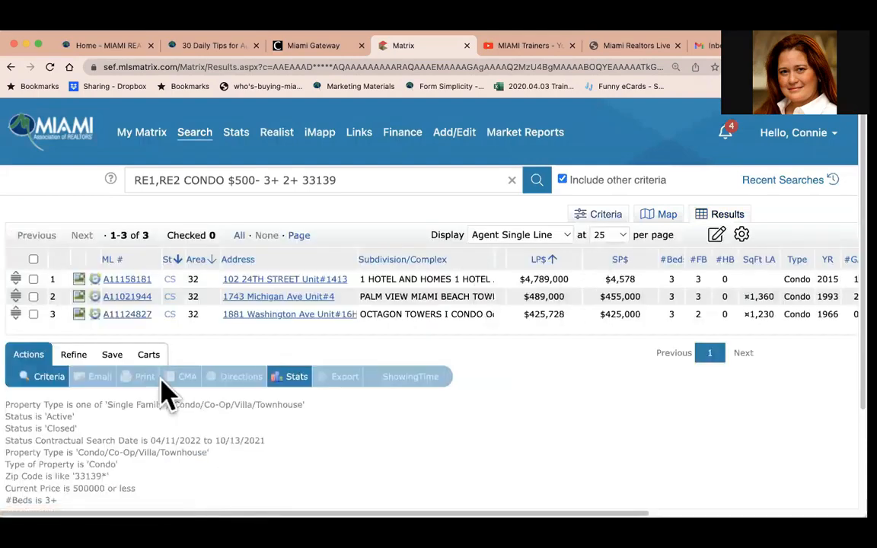
# Start a new auto email from the search results and open the form for creating a new contact.
pyautogui.click(119, 355)
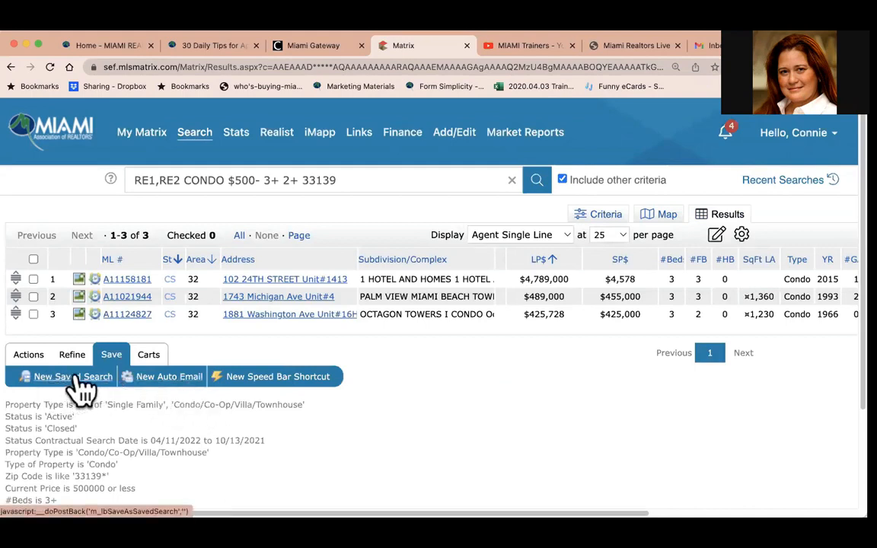
pyautogui.click(166, 378)
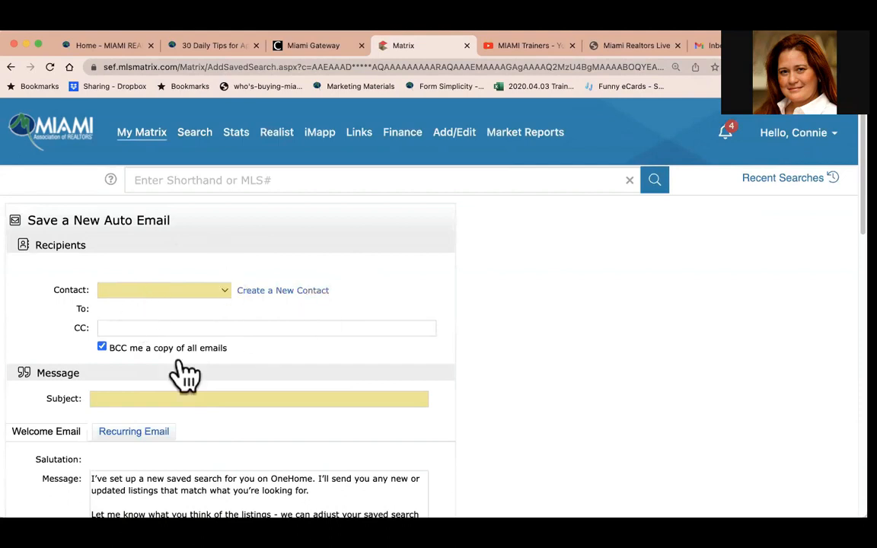
pyautogui.click(225, 292)
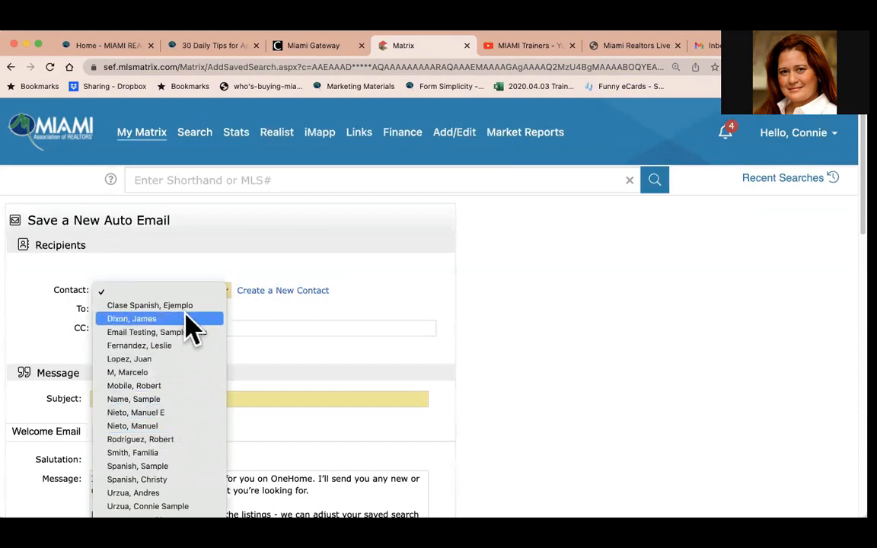
pyautogui.click(278, 293)
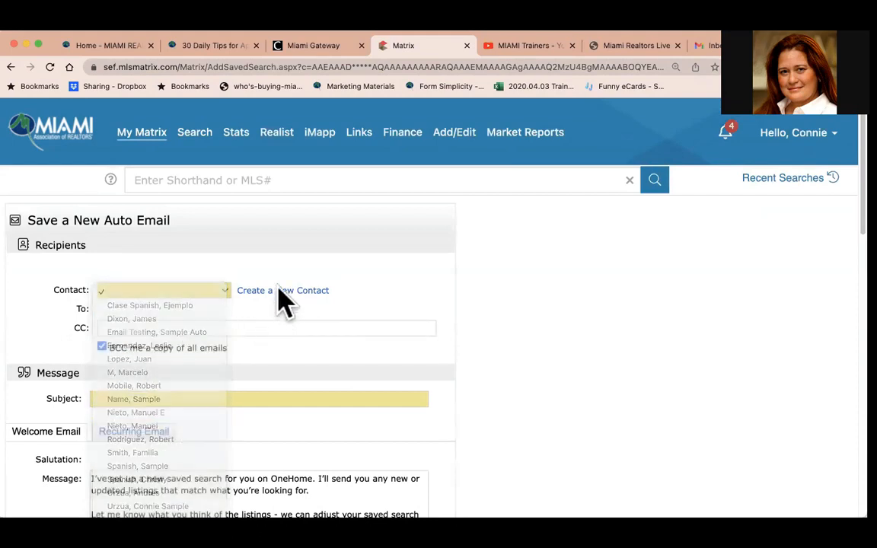
pyautogui.click(279, 291)
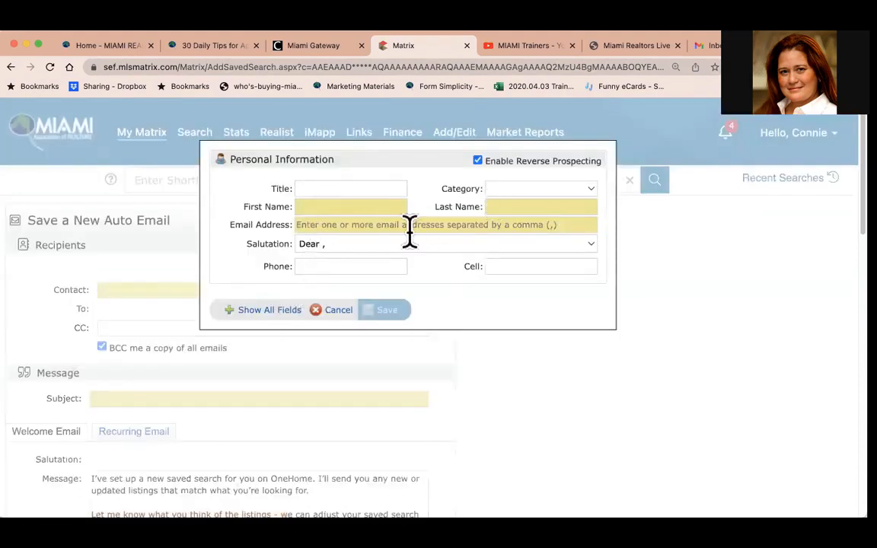
# Enter the new contact's first name, last name and e-mail address.
pyautogui.click(371, 204)
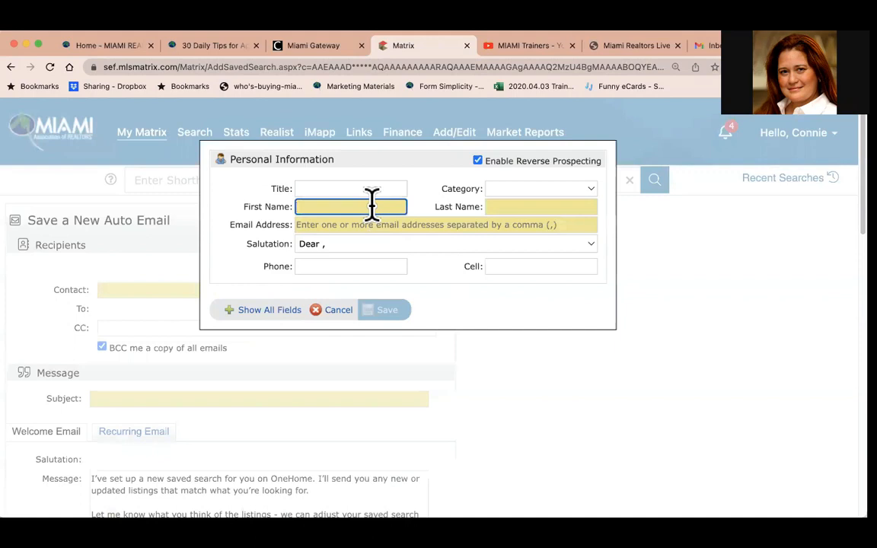
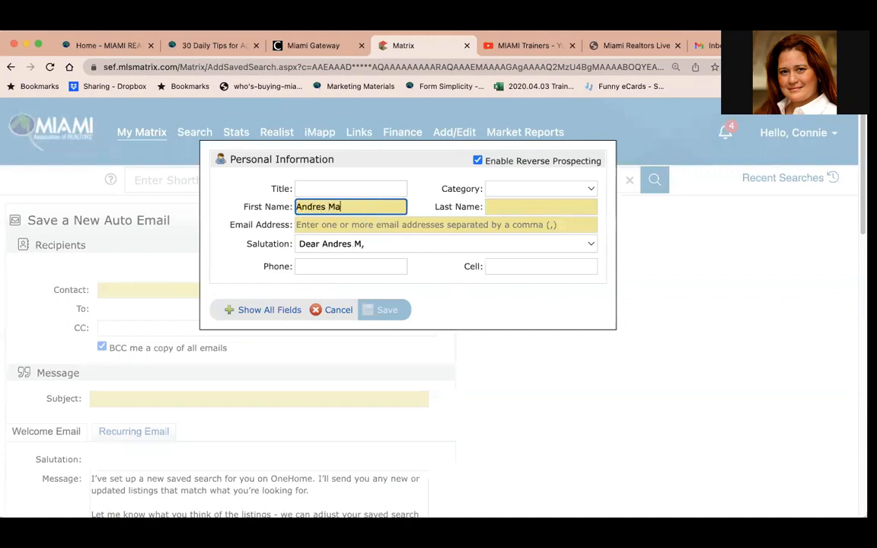
pyautogui.press('Tab')
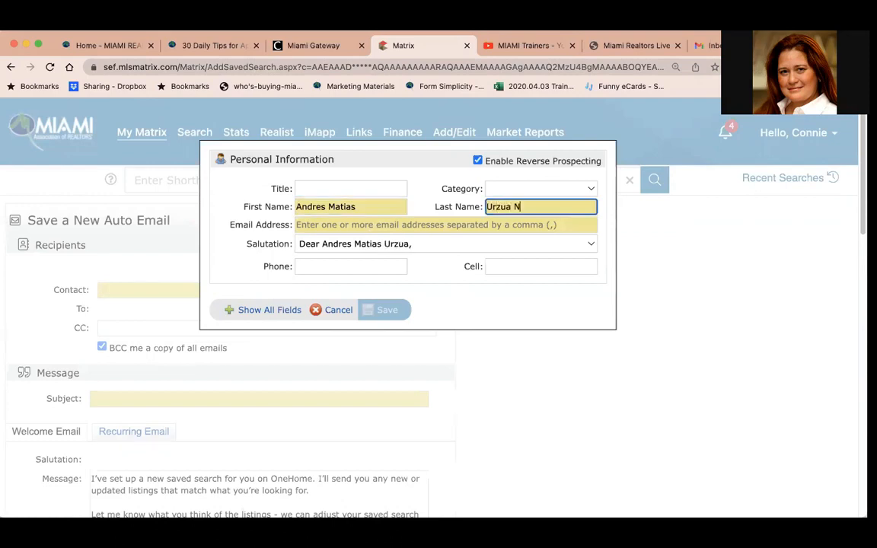
pyautogui.press('Tab')
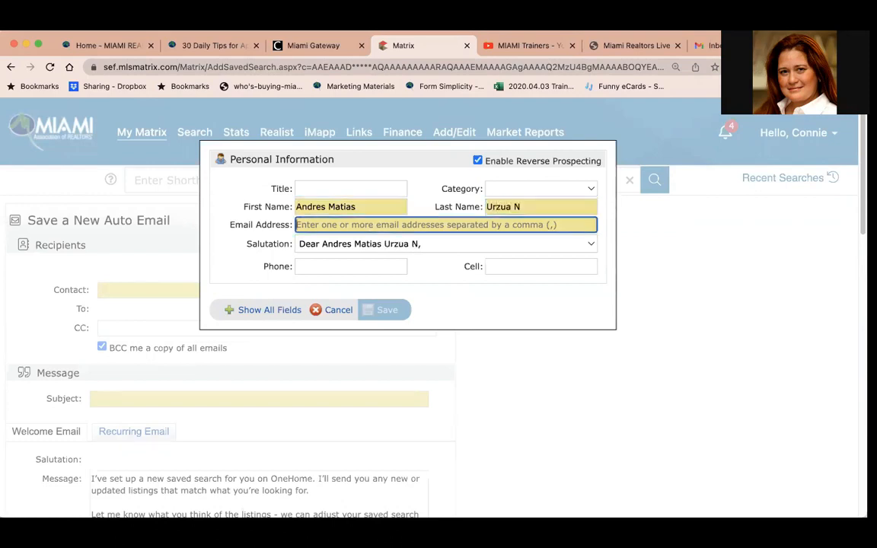
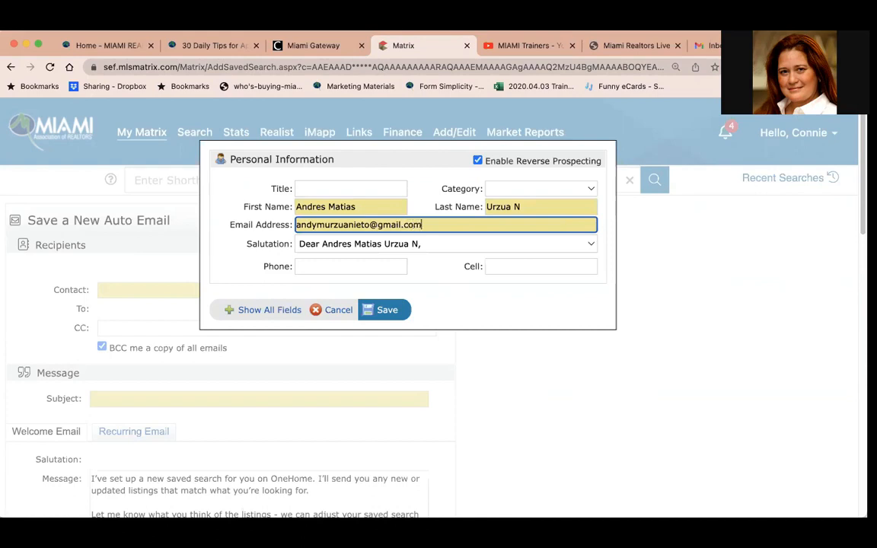
# Set a custom salutation greeting the contact by nickname.
pyautogui.click(480, 245)
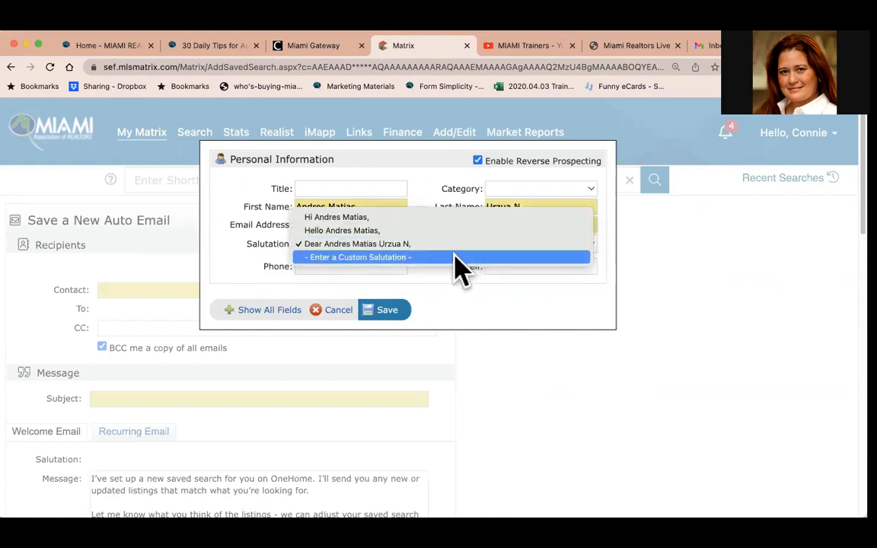
pyautogui.click(453, 257)
pyautogui.write('Dear Andy,')
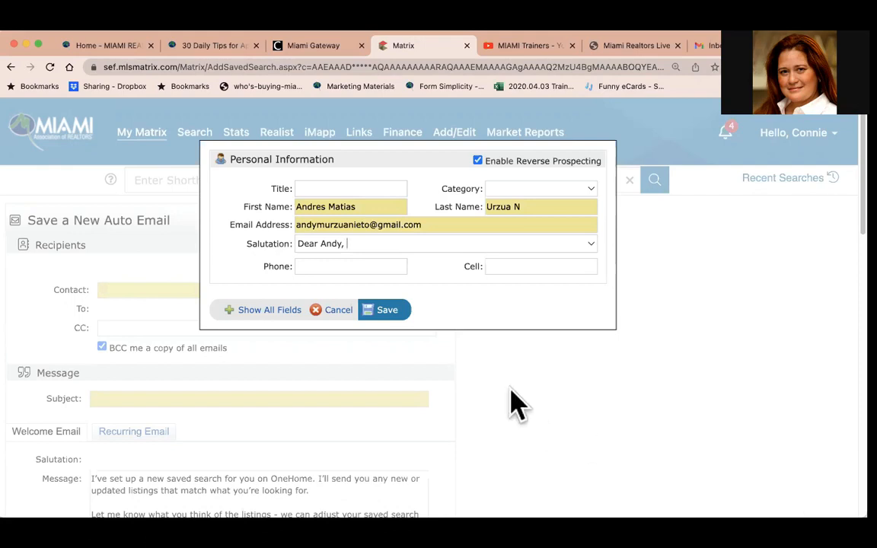
# Show all contact fields, add the note 'Looking to sell condo in the area...', and save the contact.
pyautogui.click(283, 308)
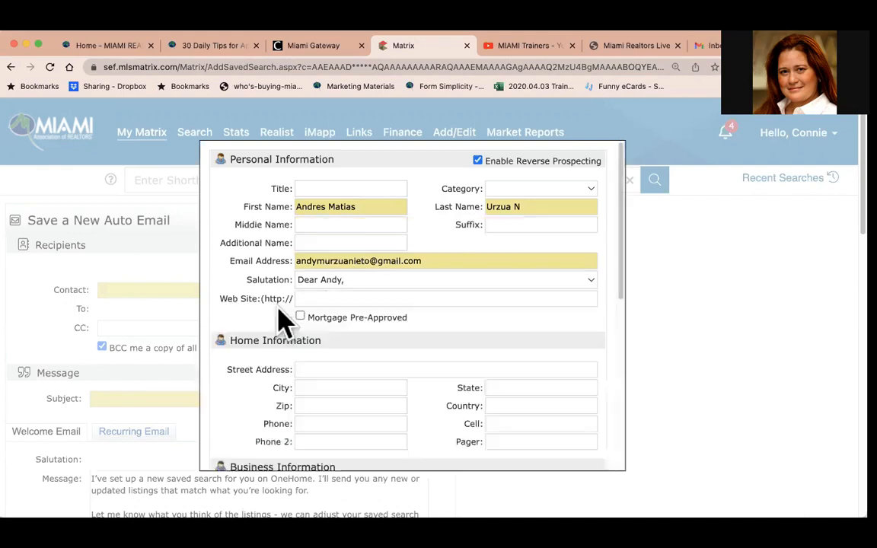
pyautogui.scroll(-1, 467, 261)
pyautogui.scroll(-5, 466, 260)
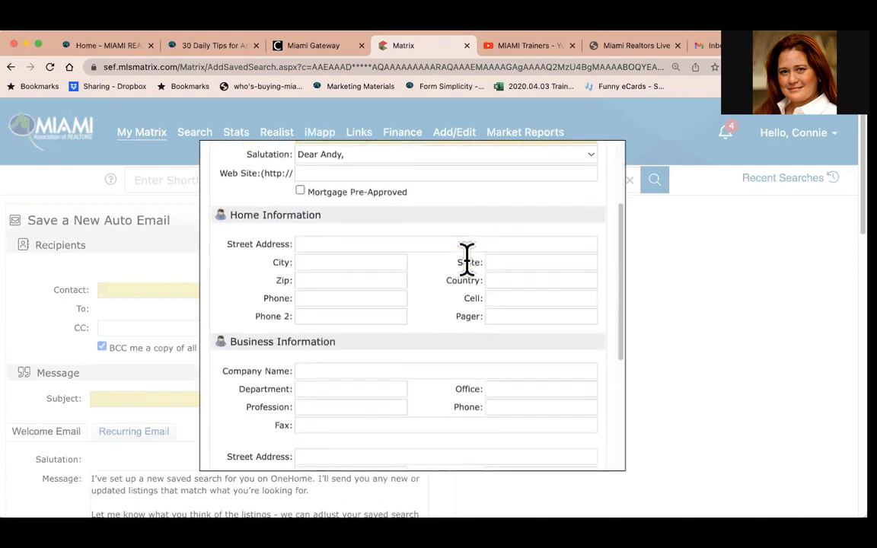
pyautogui.scroll(6, 467, 261)
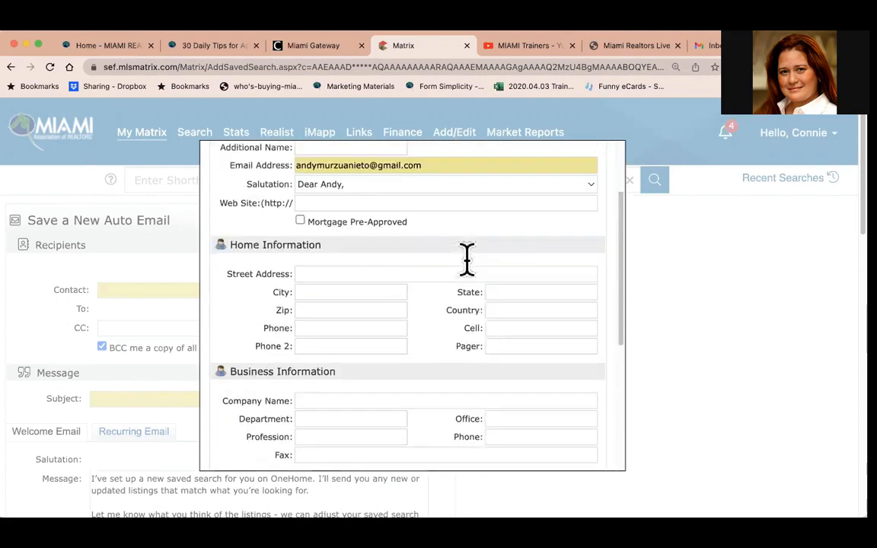
pyautogui.scroll(-3, 467, 261)
pyautogui.scroll(-5, 466, 260)
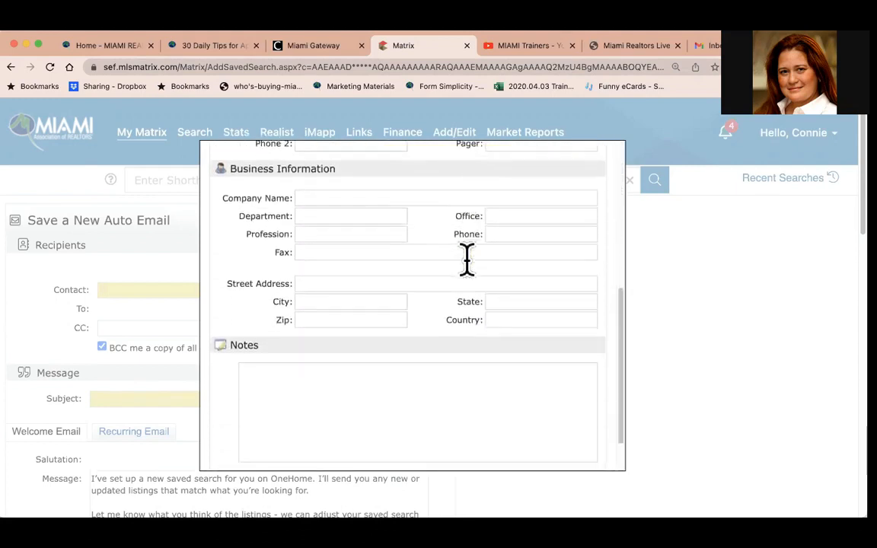
pyautogui.click(312, 357)
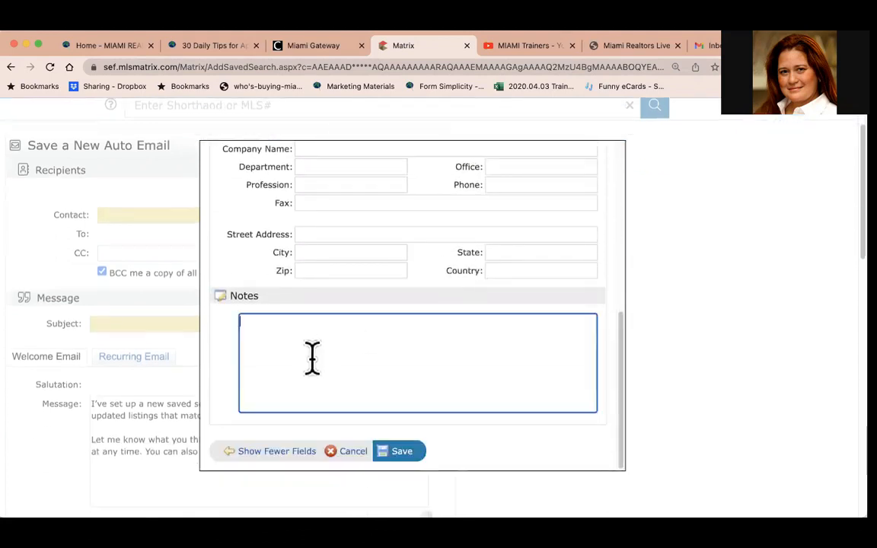
pyautogui.write('Look')
pyautogui.write('int')
pyautogui.press('BackSpace')
pyautogui.write('g at a')
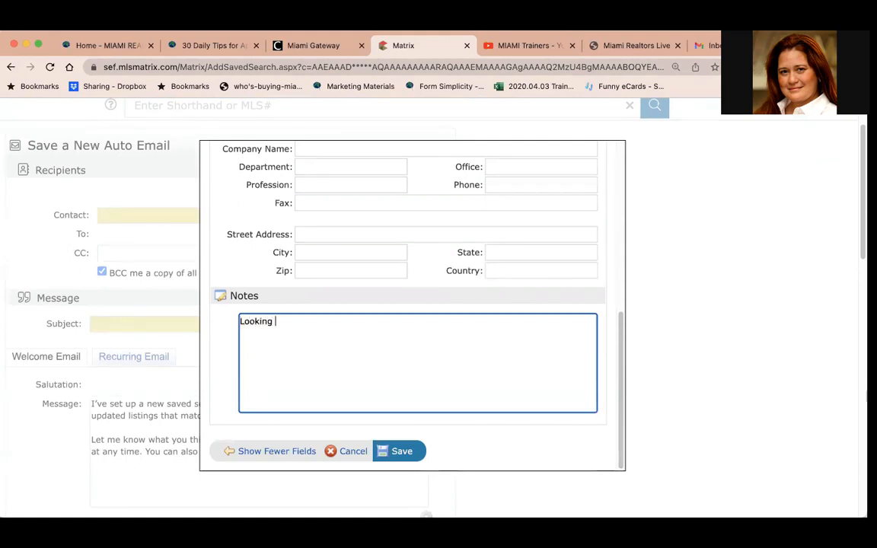
pyautogui.press('BackSpace')
pyautogui.press('BackSpace')
pyautogui.press('BackSpace')
pyautogui.press('BackSpace')
pyautogui.write('o')
pyautogui.press('BackSpace')
pyautogui.write('to sell condo in the area...')
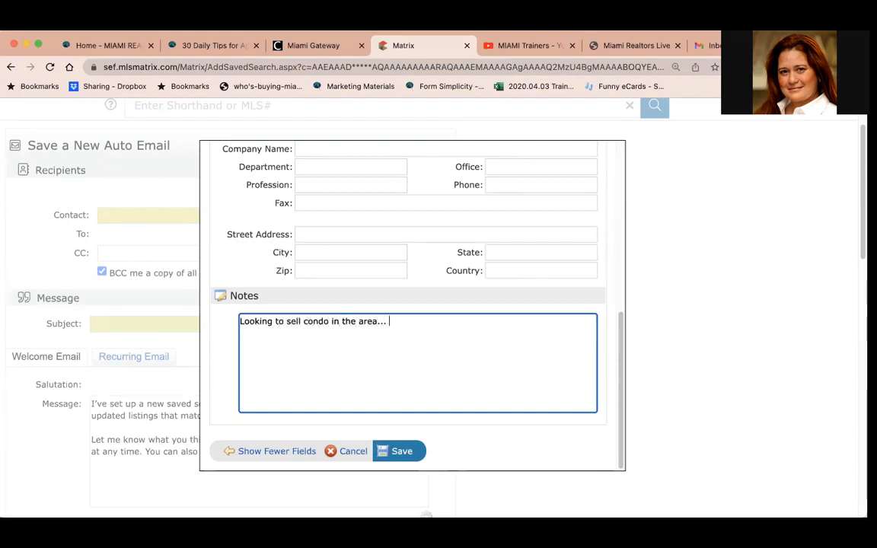
pyautogui.click(402, 450)
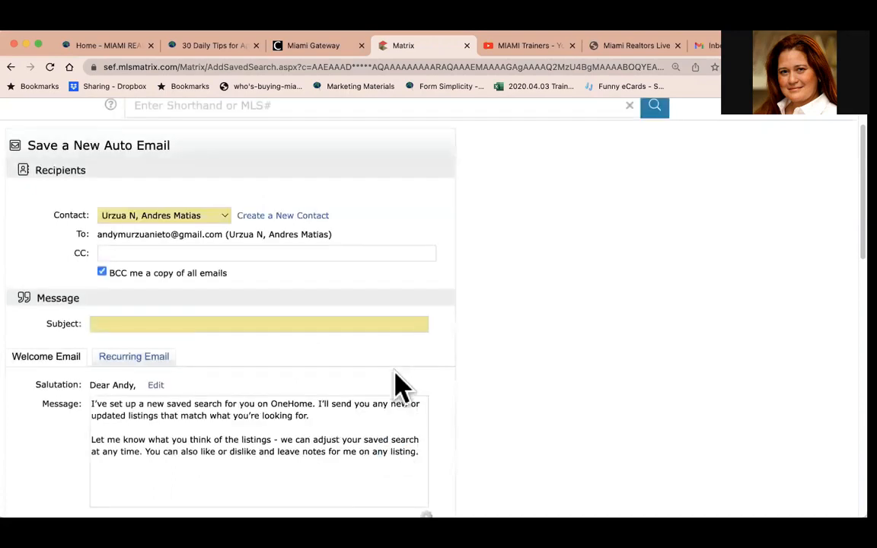
# Set the auto email subject to 'Condo in South Beach'.
pyautogui.click(239, 323)
pyautogui.write('Cond')
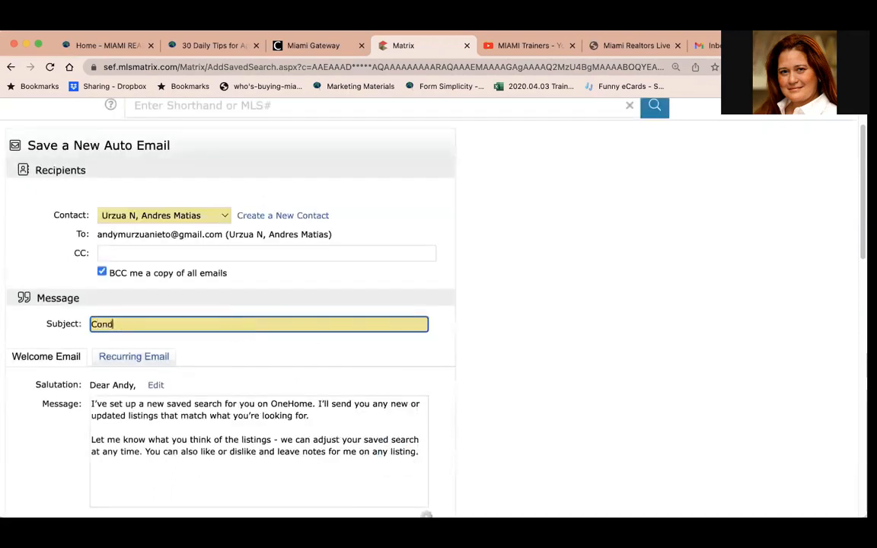
pyautogui.write('o in south Beach')
pyautogui.press('BackSpace')
pyautogui.write('S')
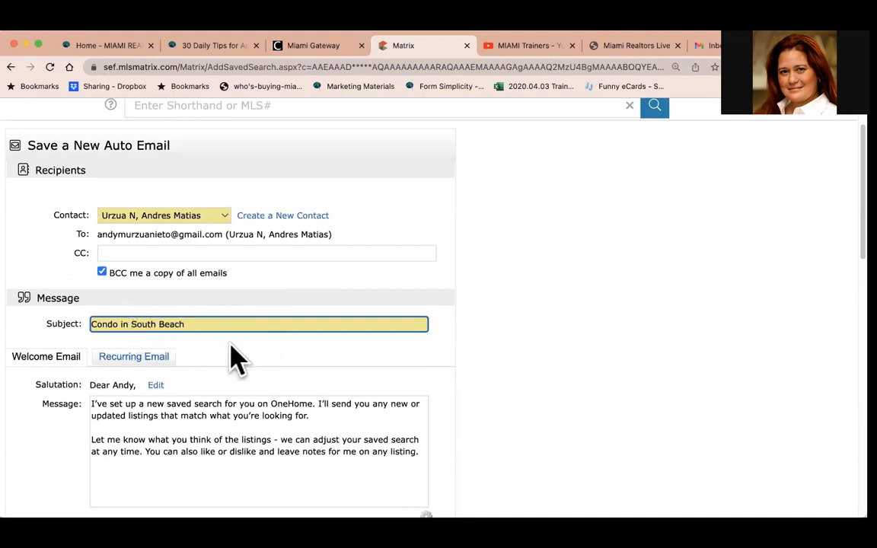
# Turn concierge mode on and back off in the auto email settings.
pyautogui.scroll(-3, 232, 361)
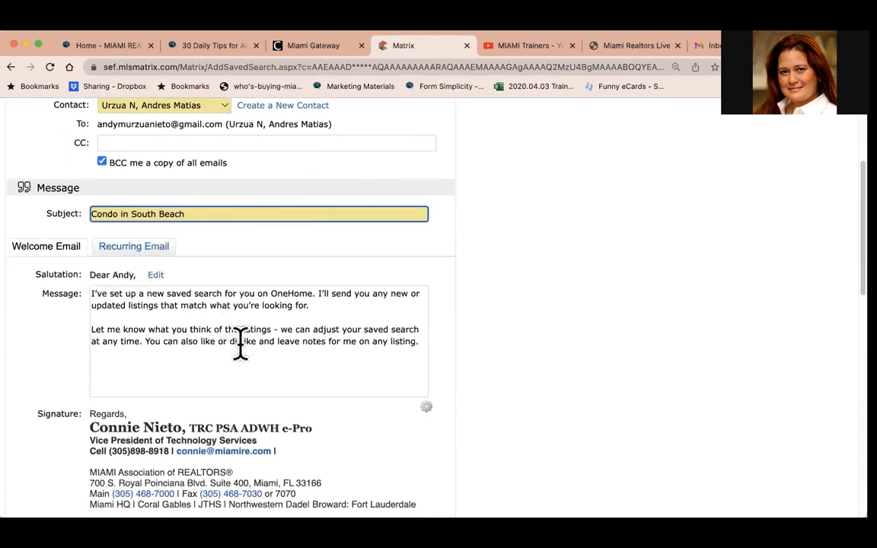
pyautogui.scroll(-3, 329, 350)
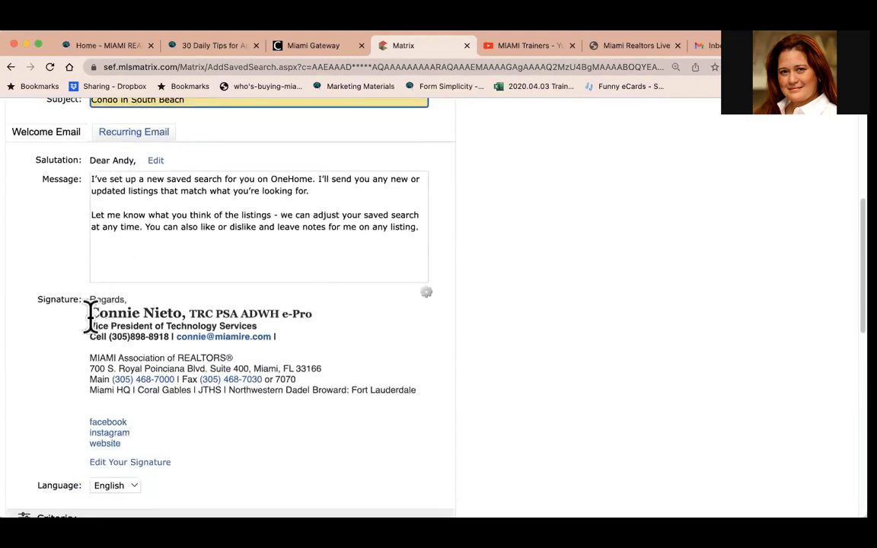
pyautogui.scroll(-5, 141, 421)
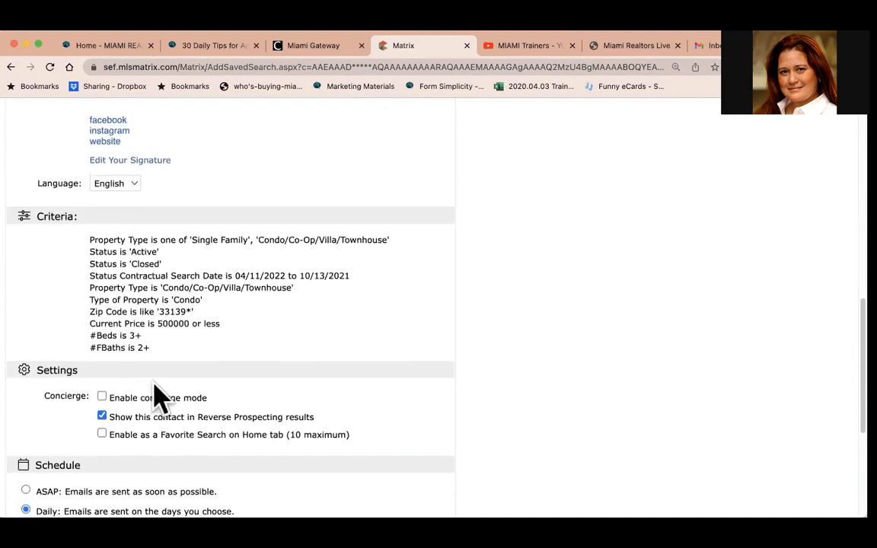
pyautogui.click(102, 397)
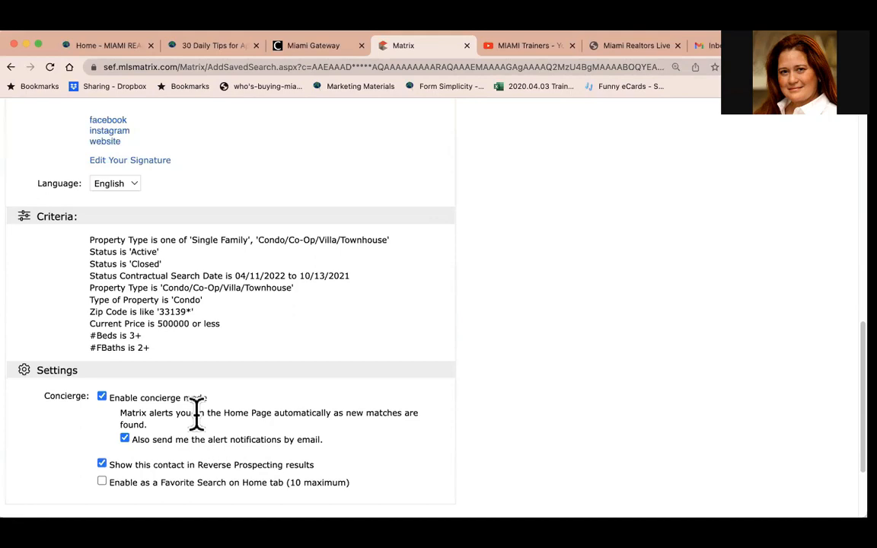
pyautogui.scroll(-1, 196, 412)
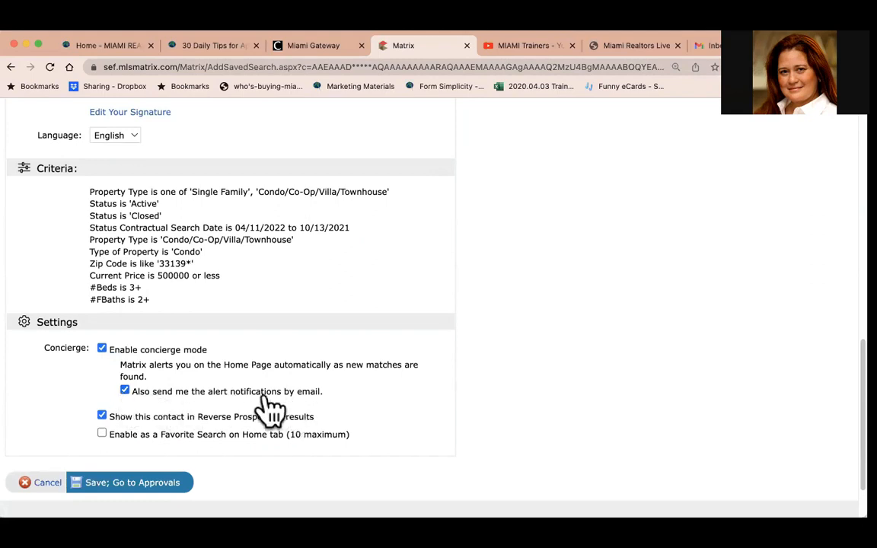
pyautogui.click(102, 348)
# Set the email schedule to ASAP.
pyautogui.scroll(-1, 116, 401)
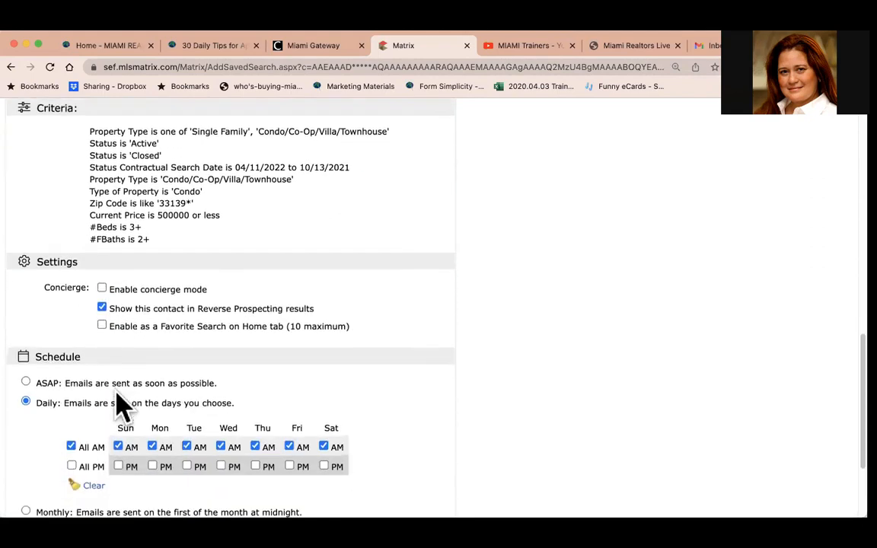
pyautogui.click(26, 382)
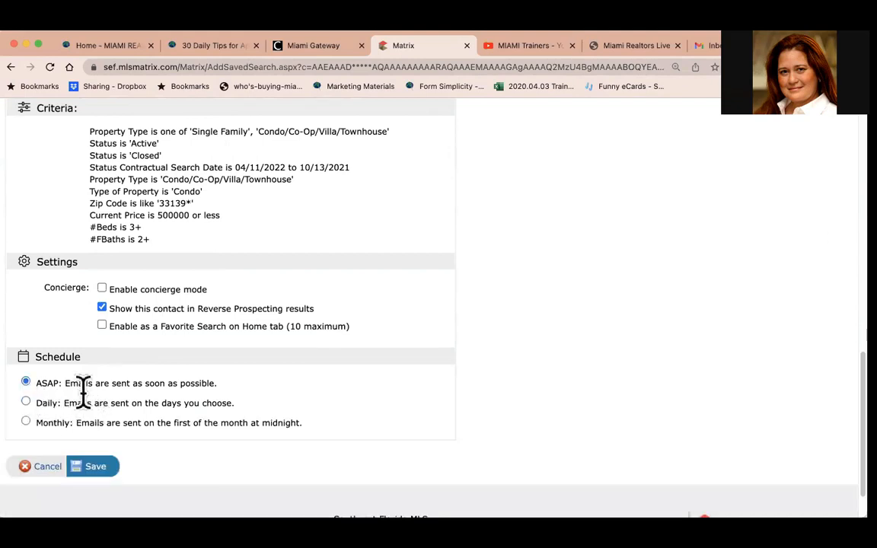
# Review the Daily and Monthly schedule options, return to ASAP, and save the auto email.
pyautogui.click(26, 401)
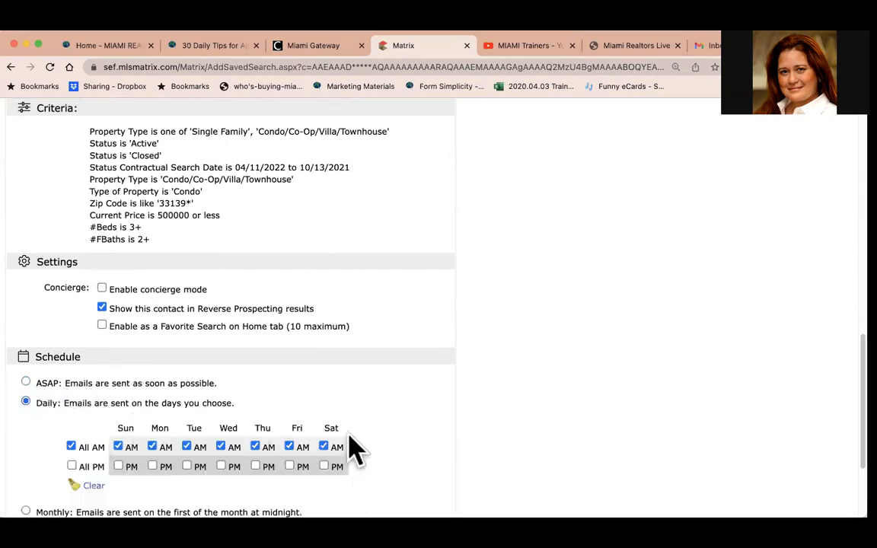
pyautogui.scroll(-1, 347, 460)
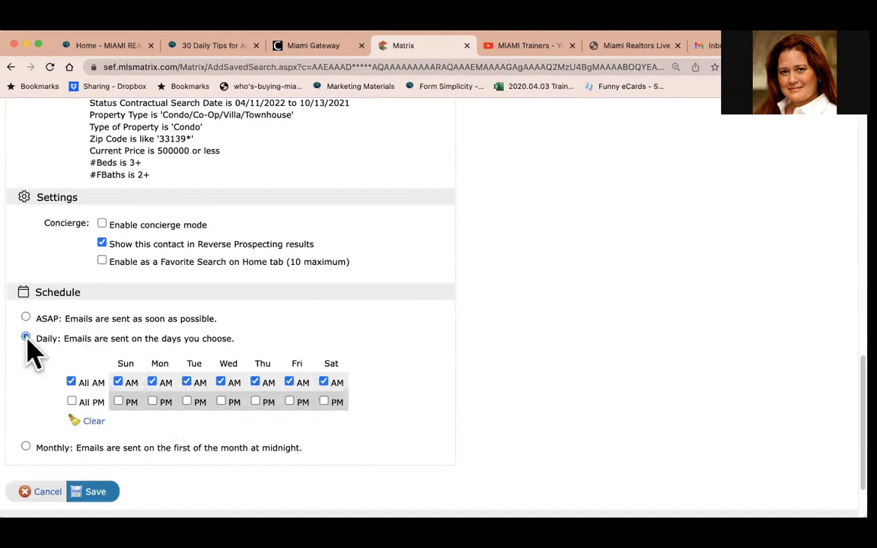
pyautogui.click(26, 447)
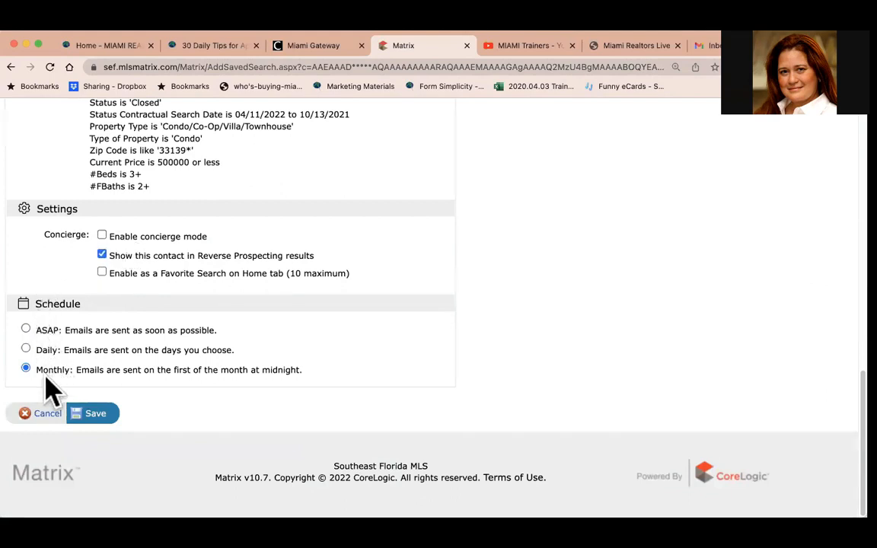
pyautogui.click(26, 329)
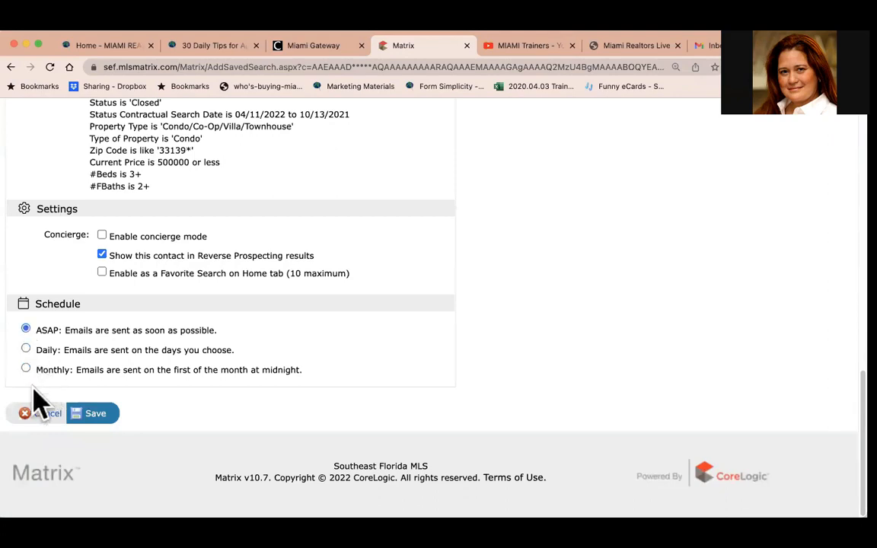
pyautogui.click(96, 423)
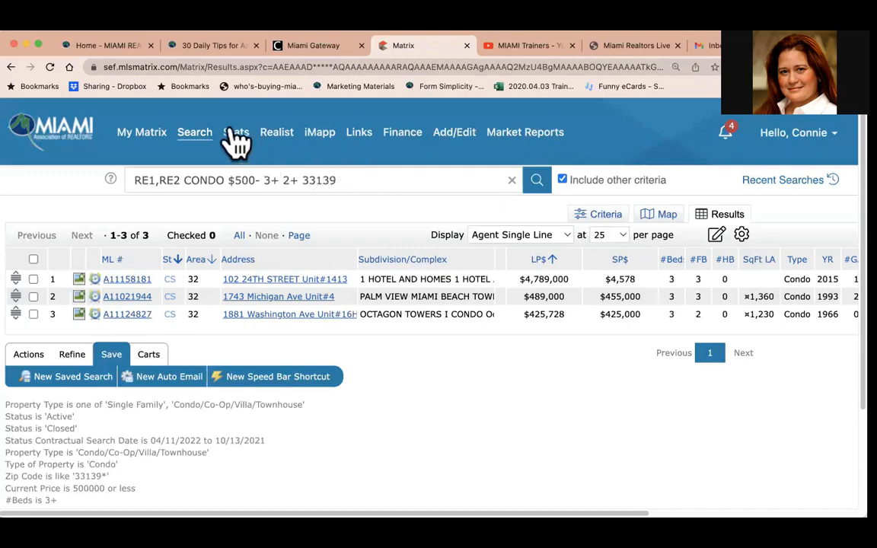
# Start a new RE1/RE2 Single Family/Condo search with statuses Active and Active With Contract.
pyautogui.moveTo(192, 135)
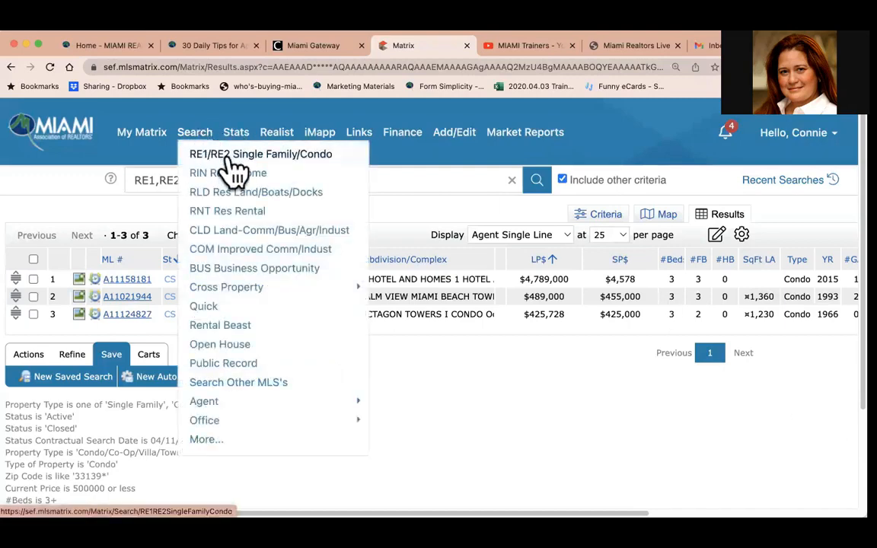
pyautogui.click(233, 161)
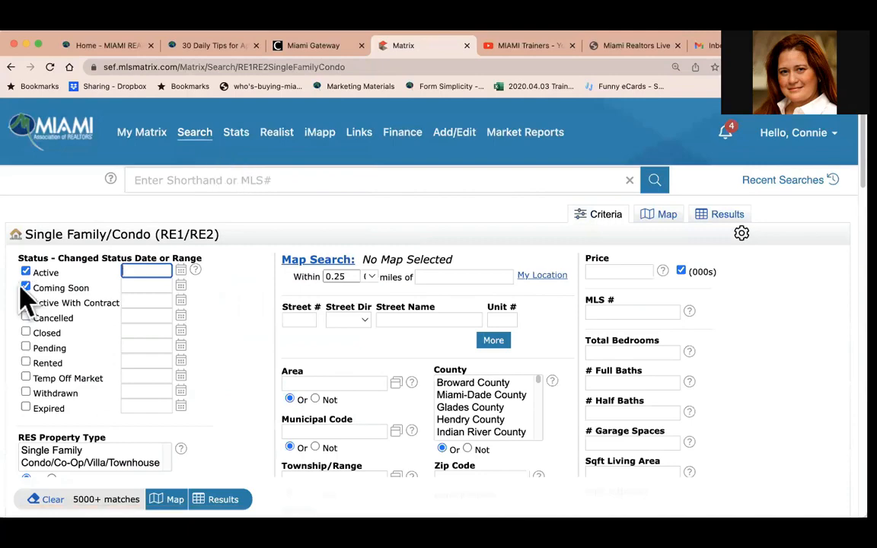
pyautogui.click(26, 288)
pyautogui.click(26, 302)
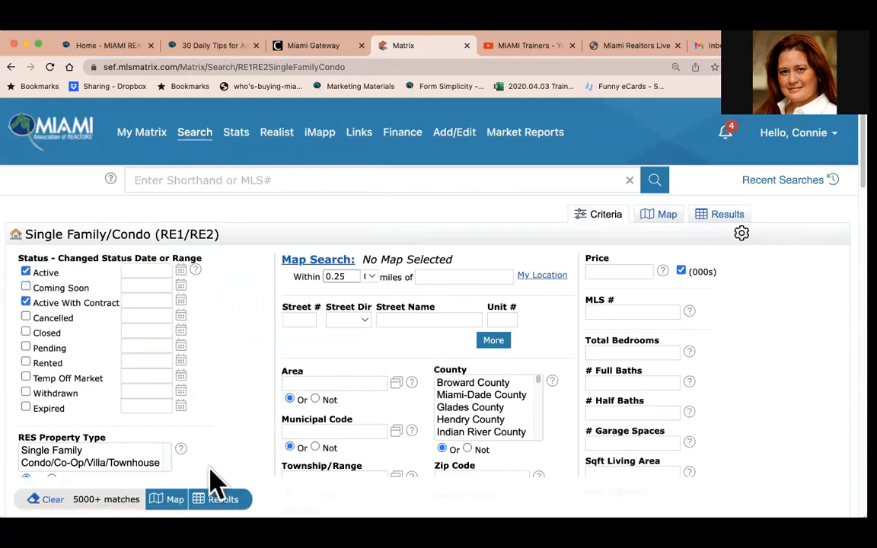
# Set the search zip code to 33073.
pyautogui.scroll(-2, 387, 421)
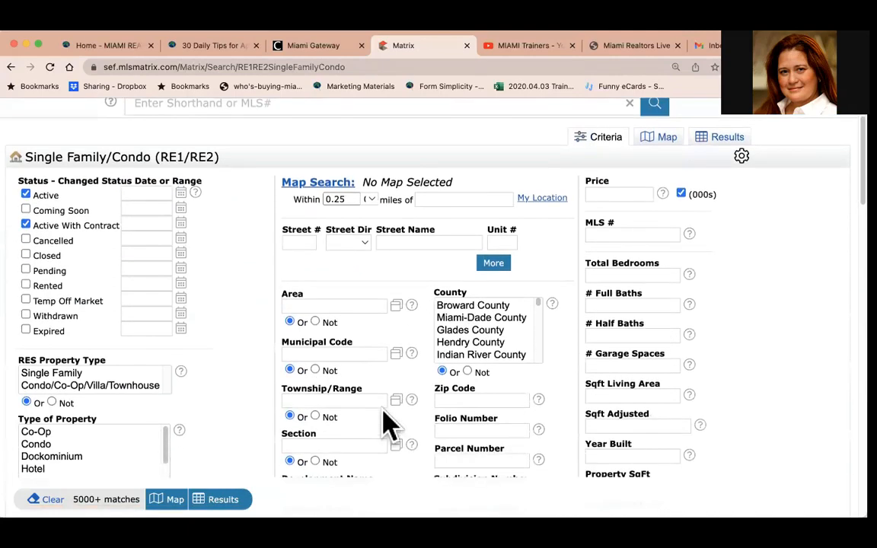
pyautogui.scroll(-1, 387, 423)
pyautogui.click(463, 362)
pyautogui.write('33')
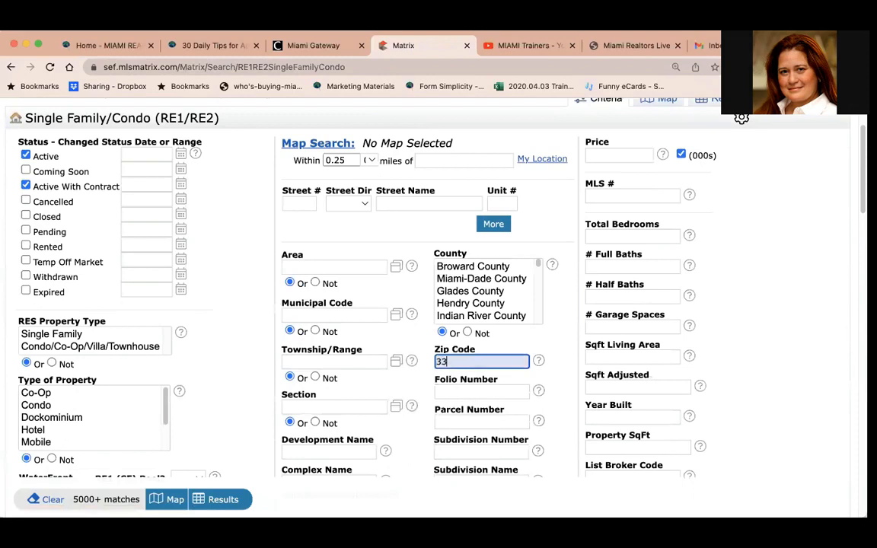
pyautogui.write('073')
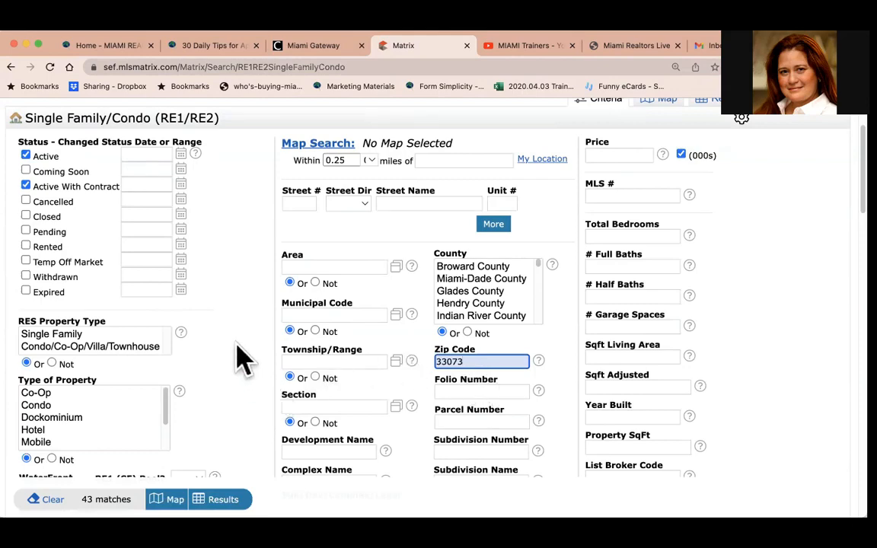
# Select both Single Family and Condo/Co-Op/Villa/Townhouse property types and Single as the type of property.
pyautogui.scroll(-2, 242, 358)
pyautogui.scroll(3, 242, 357)
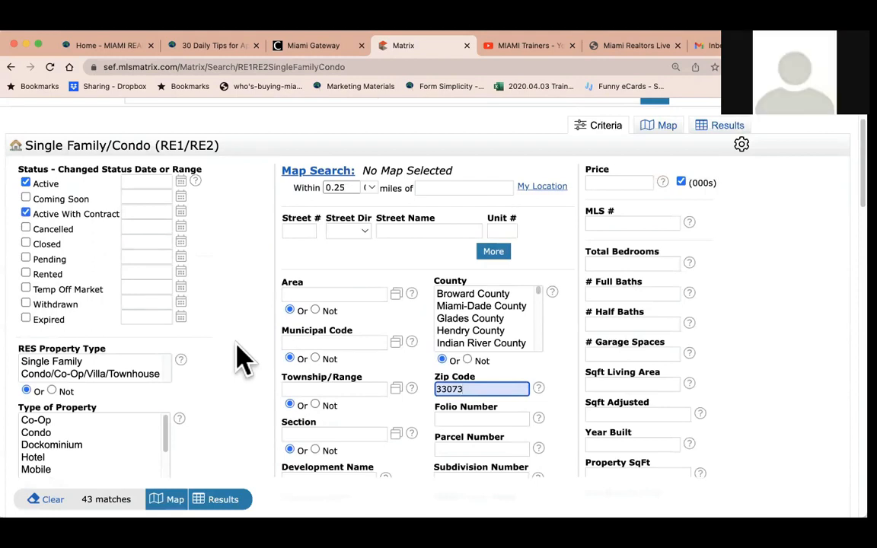
pyautogui.moveTo(92, 362); pyautogui.dragTo(80, 375)
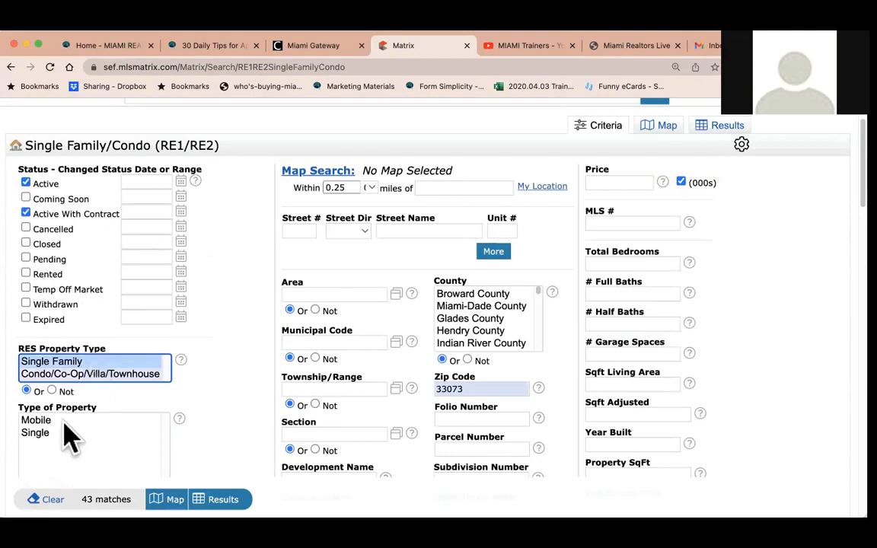
pyautogui.click(61, 432)
pyautogui.click(26, 213)
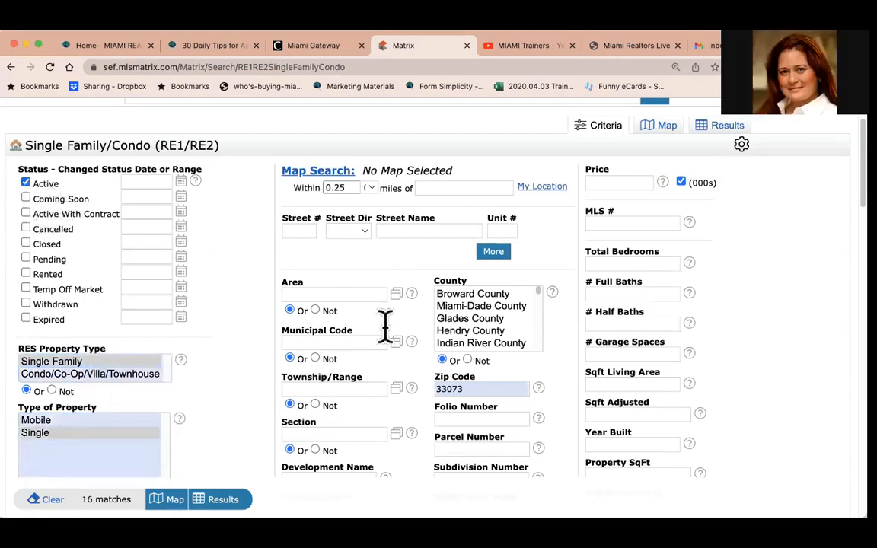
pyautogui.click(25, 213)
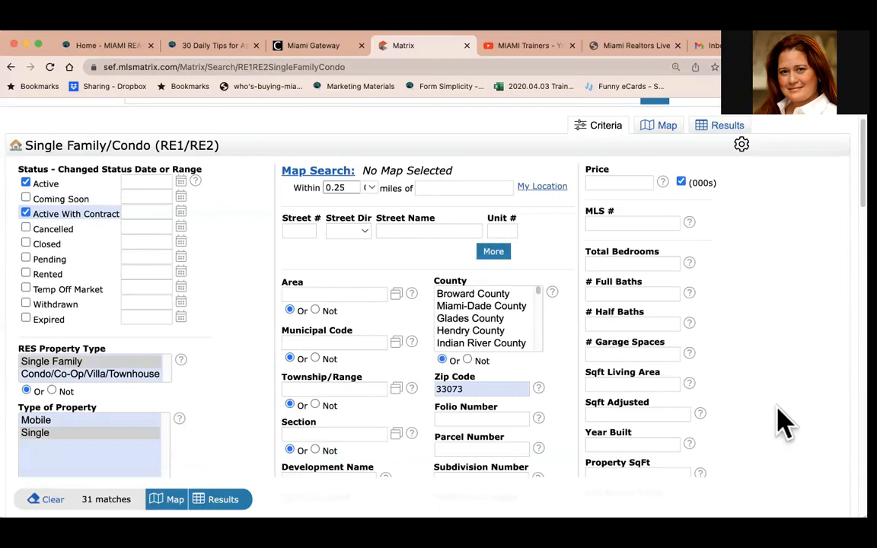
# Set total bedrooms to 3+ and full baths to 2+.
pyautogui.click(602, 261)
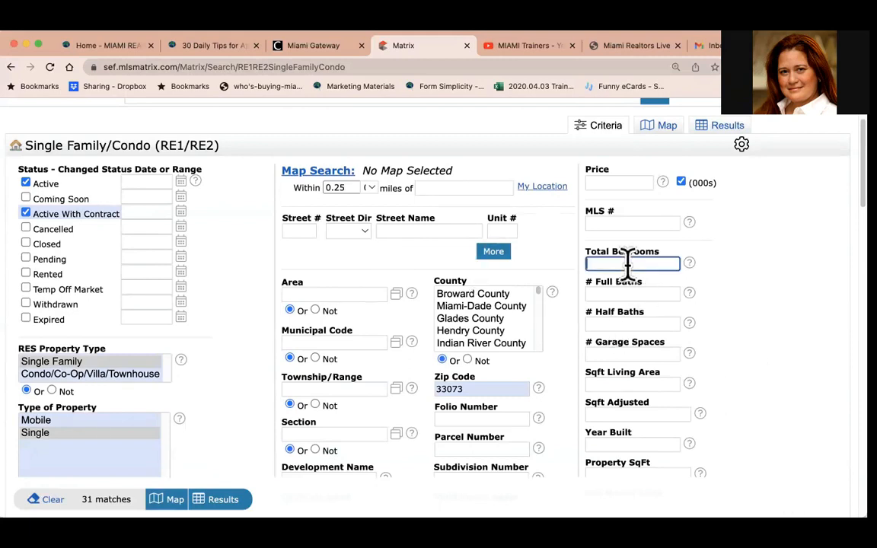
pyautogui.write('3+')
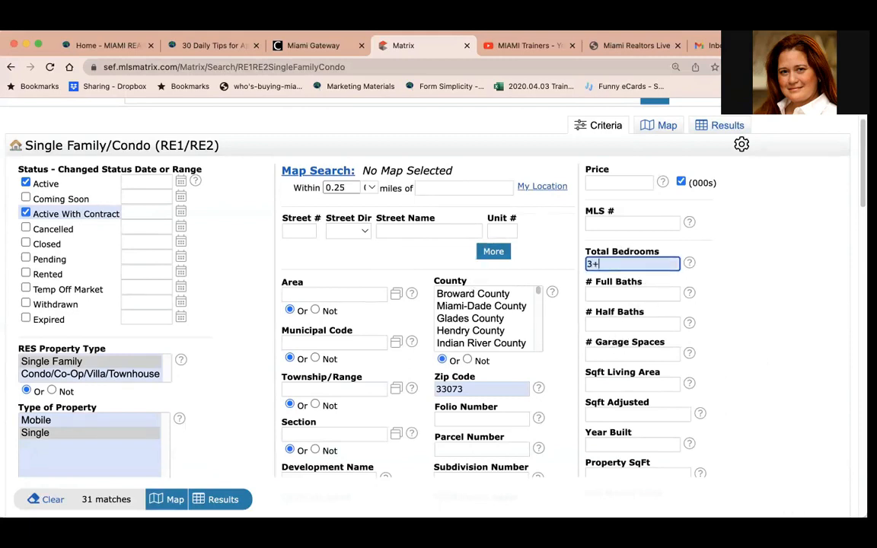
pyautogui.click(626, 293)
pyautogui.write('2+')
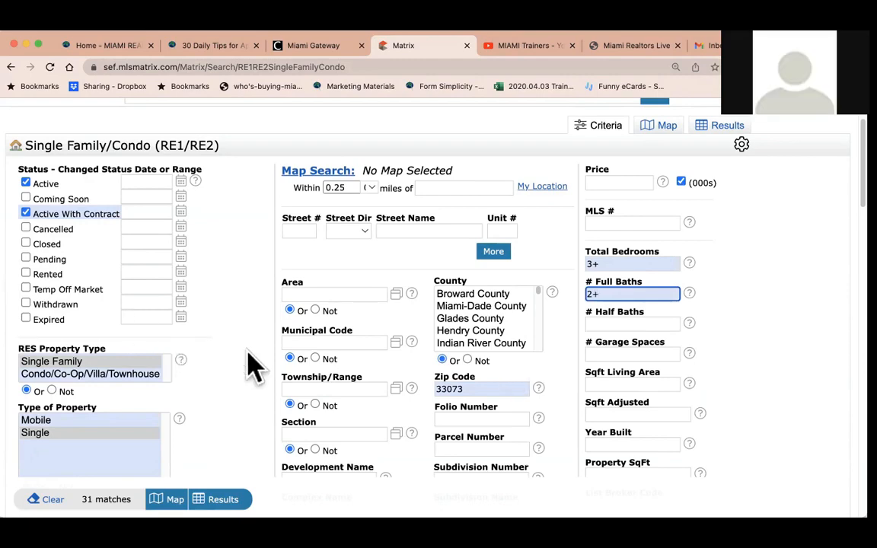
# Set the price criterion to 400+ in thousands.
pyautogui.scroll(-2, 251, 362)
pyautogui.scroll(4, 250, 362)
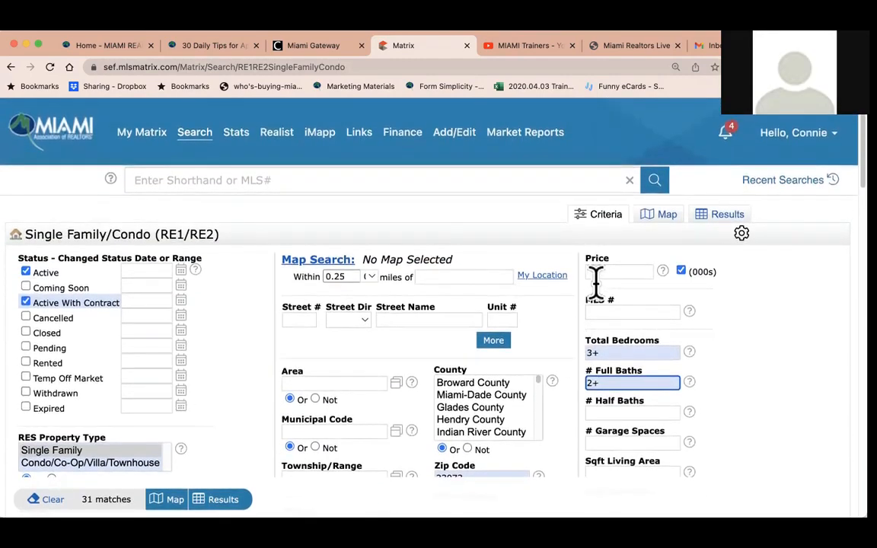
pyautogui.click(595, 272)
pyautogui.write('400')
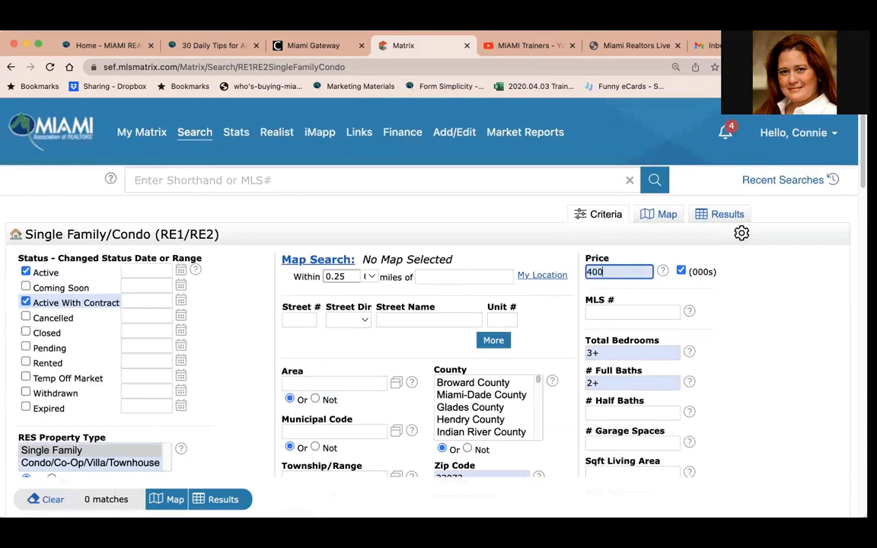
pyautogui.write('+')
# View the search results on the map and zoom in on the listings.
pyautogui.scroll(-3, 172, 424)
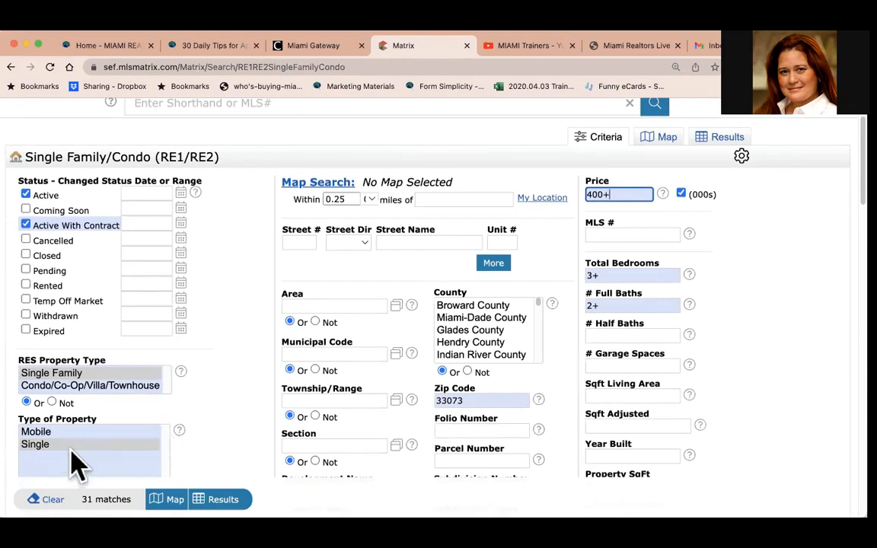
pyautogui.click(661, 139)
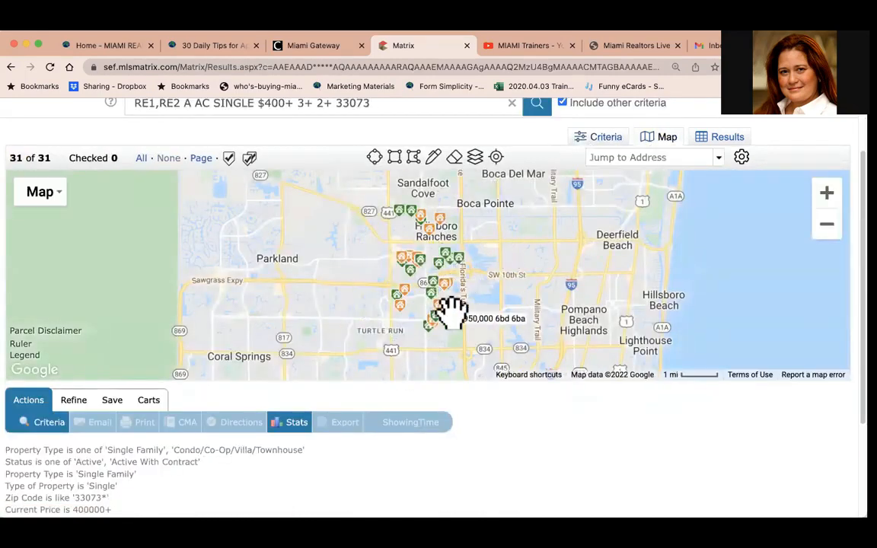
pyautogui.click(827, 196)
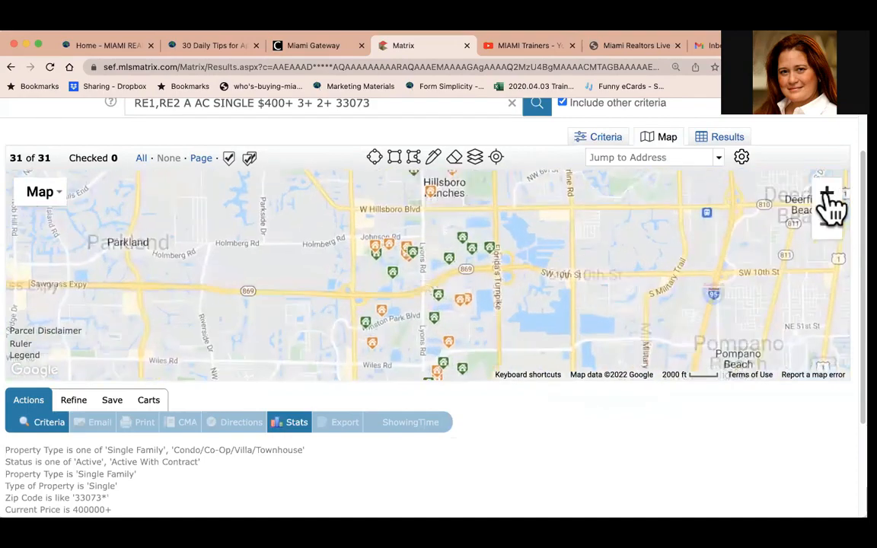
pyautogui.click(827, 196)
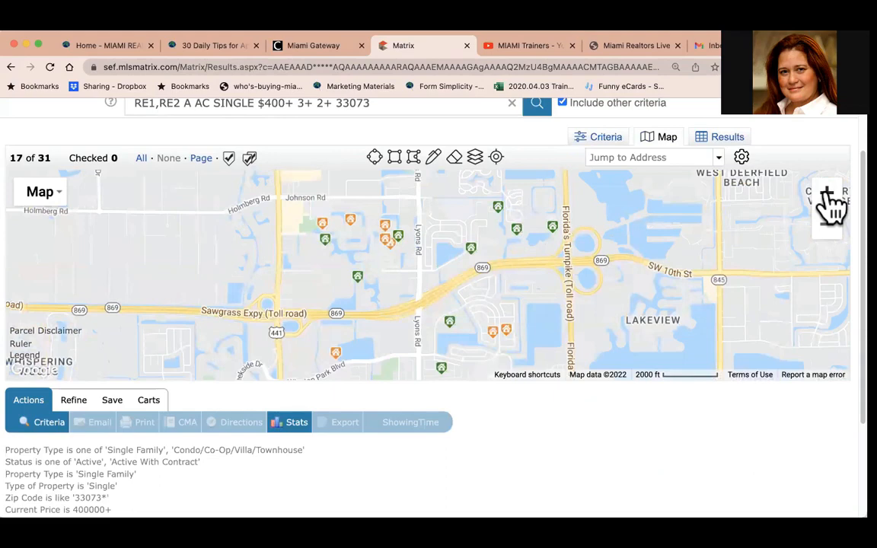
# Return to the criteria and toggle the Active With Contract status off and back on.
pyautogui.click(618, 145)
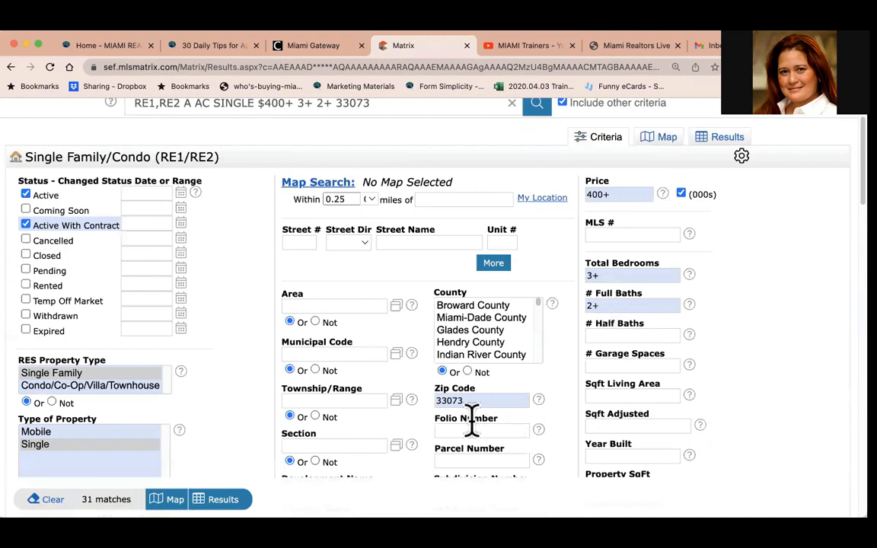
pyautogui.click(28, 226)
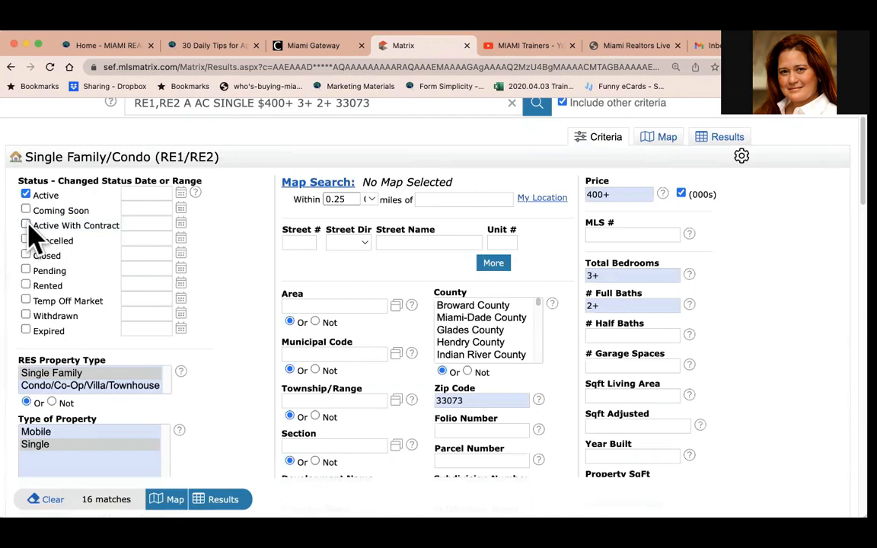
pyautogui.click(27, 225)
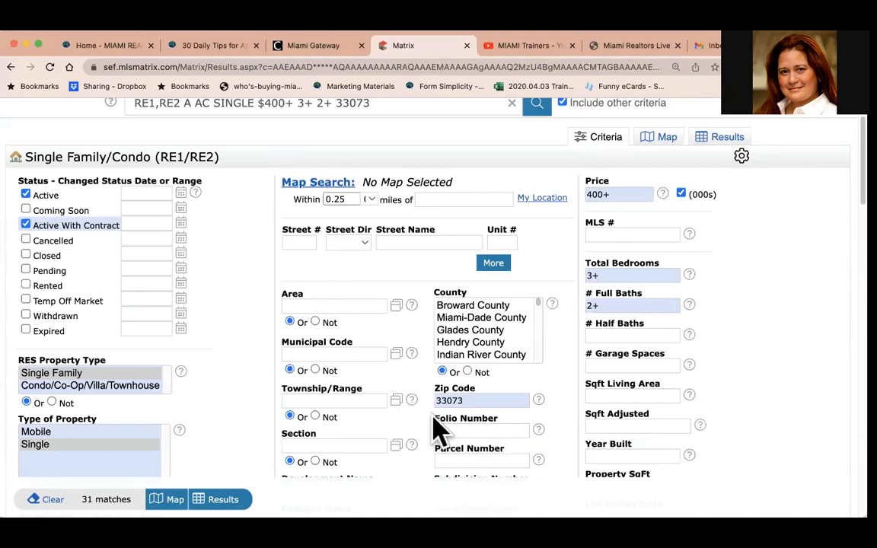
pyautogui.scroll(2, 665, 235)
# Go back to the map and zoom and pan into the cluster of listed homes.
pyautogui.click(668, 217)
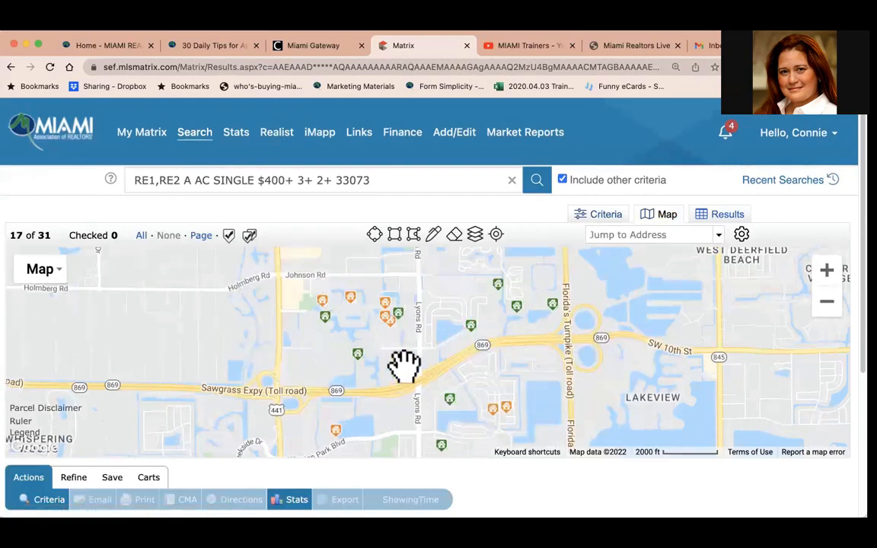
pyautogui.click(827, 271)
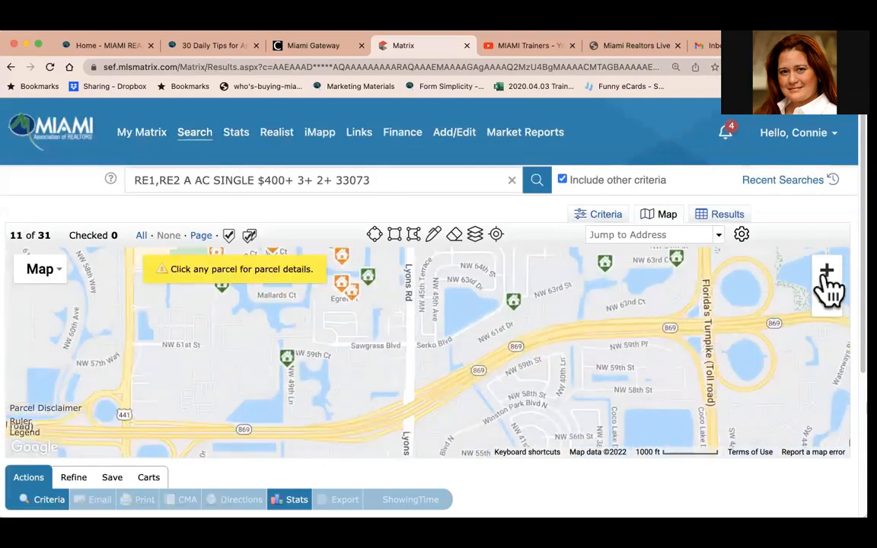
pyautogui.moveTo(386, 340); pyautogui.dragTo(423, 423)
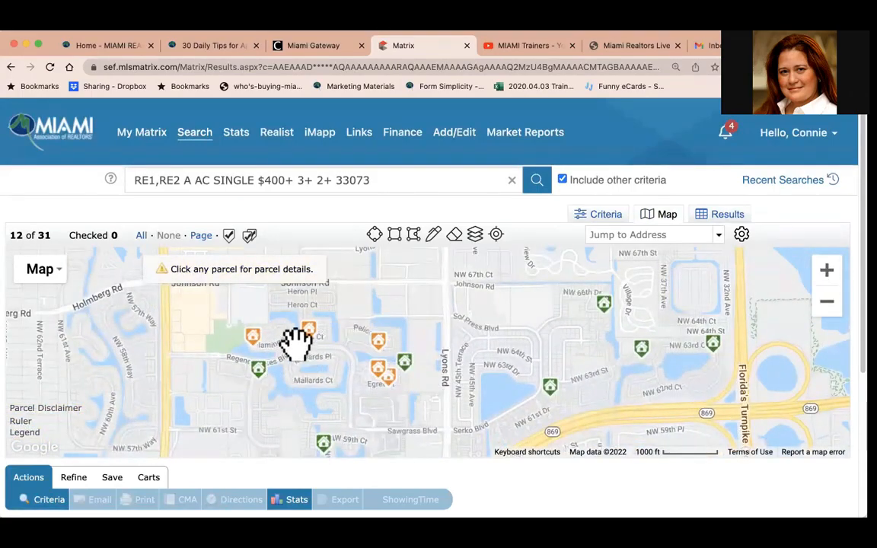
pyautogui.click(827, 271)
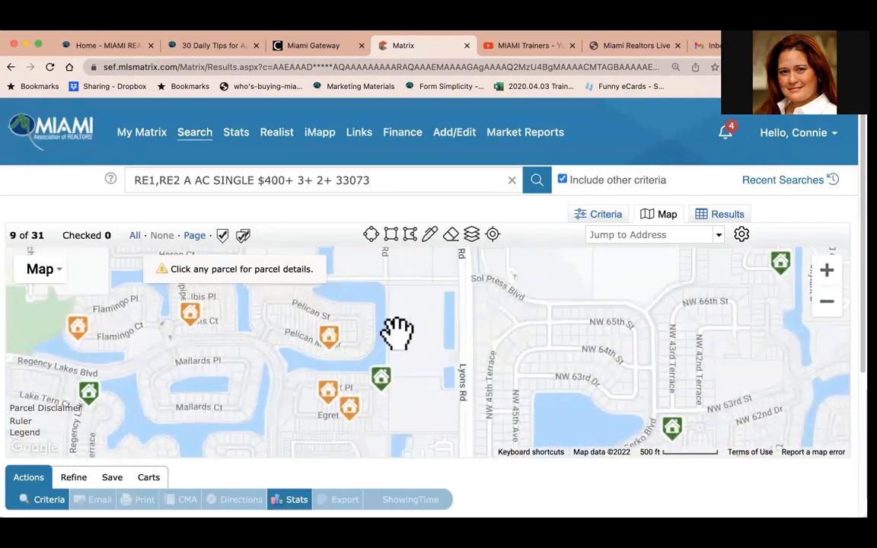
pyautogui.moveTo(397, 333); pyautogui.dragTo(489, 342)
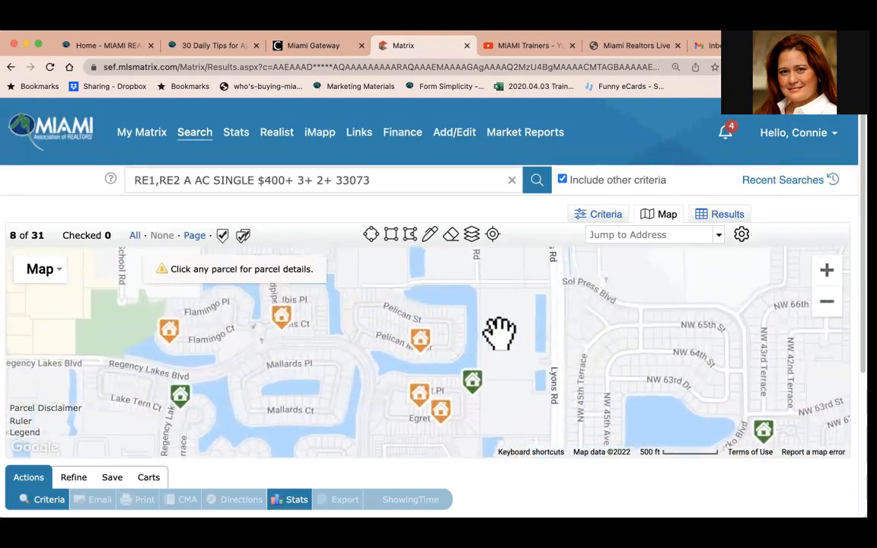
# Zoom in on the listings near Pelican Manor and turn on the Zip boundary layer on the map.
pyautogui.click(472, 235)
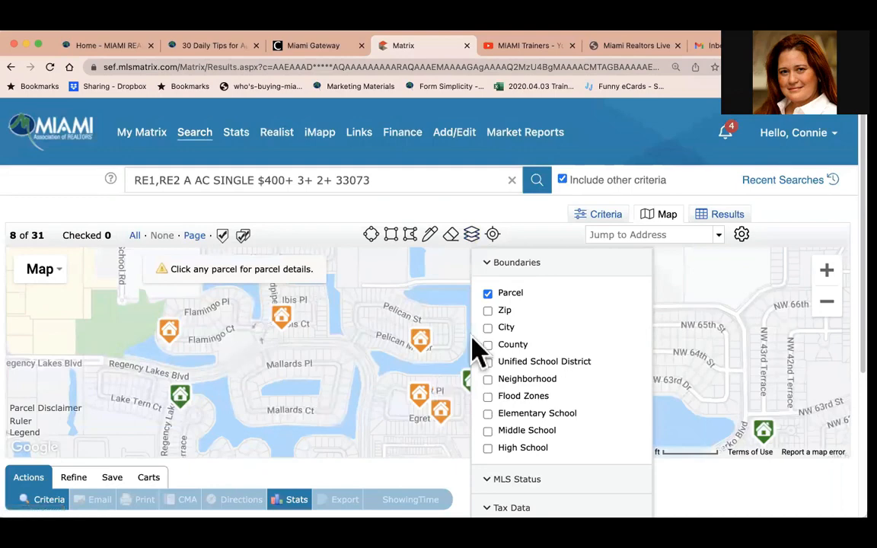
pyautogui.click(826, 271)
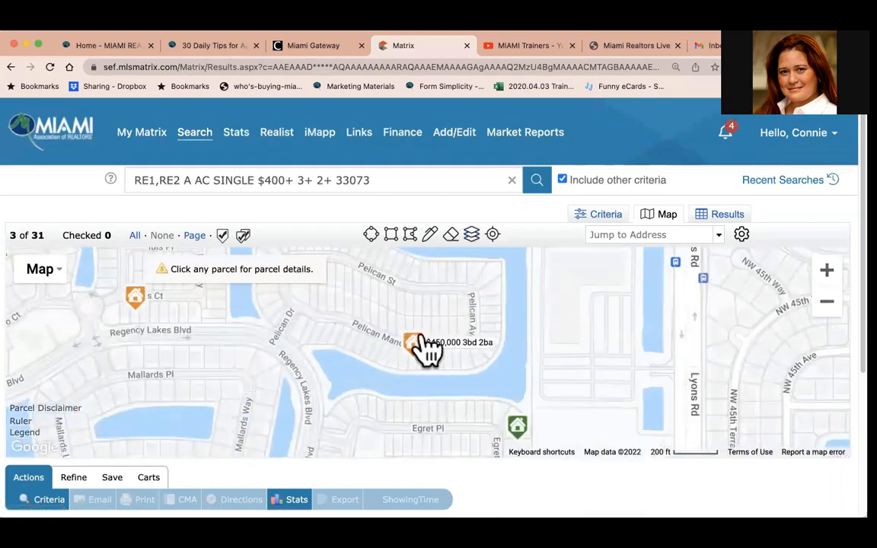
pyautogui.moveTo(426, 349); pyautogui.dragTo(479, 411)
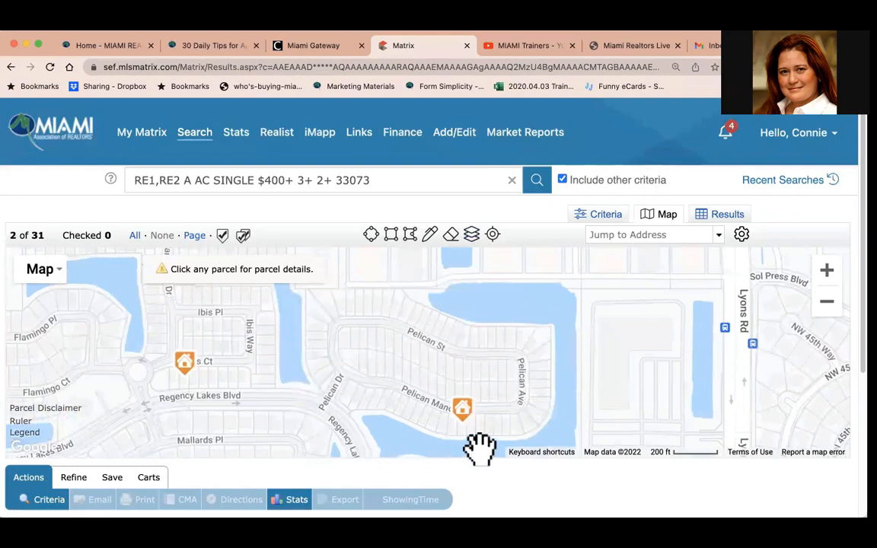
pyautogui.click(471, 236)
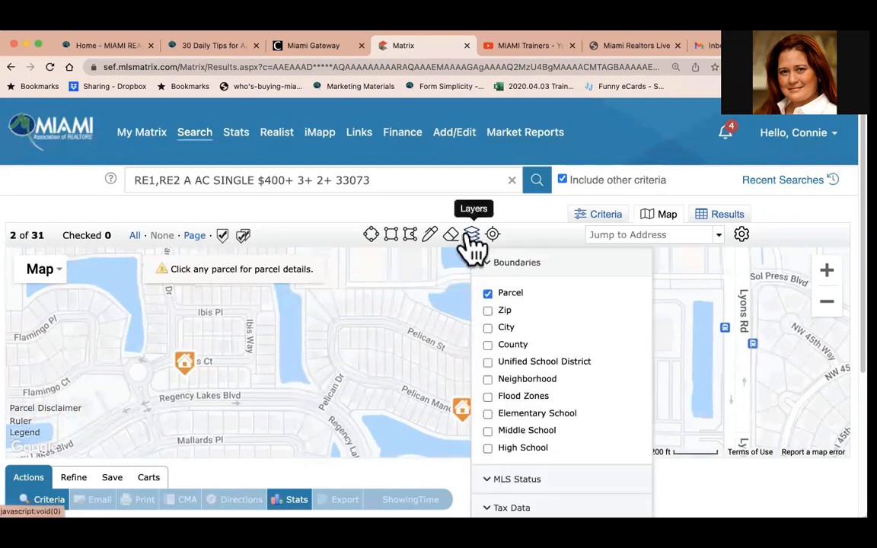
pyautogui.click(495, 315)
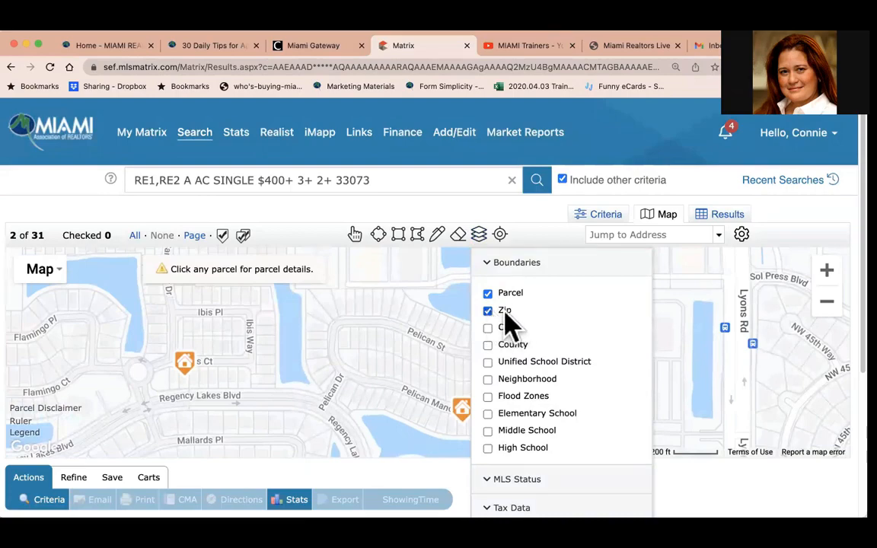
# Zoom out to view the zip code boundaries around the listings.
pyautogui.click(828, 305)
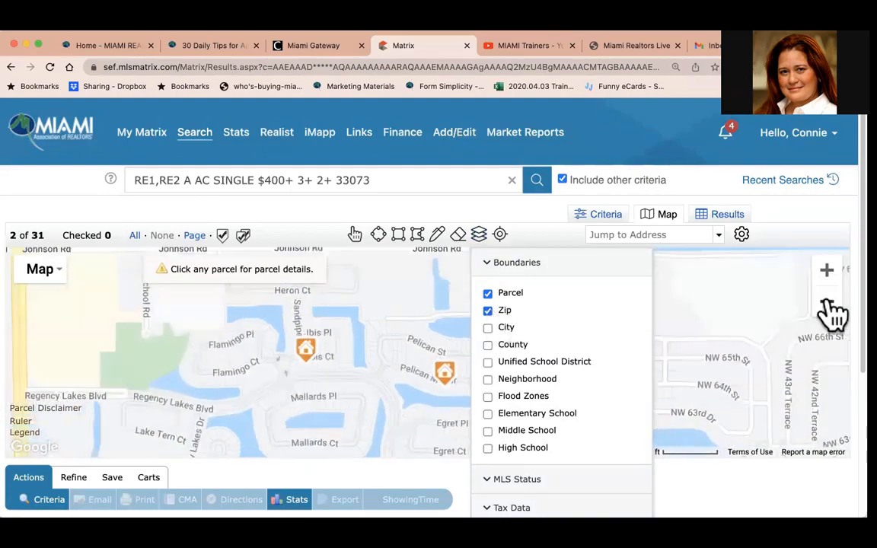
pyautogui.click(828, 305)
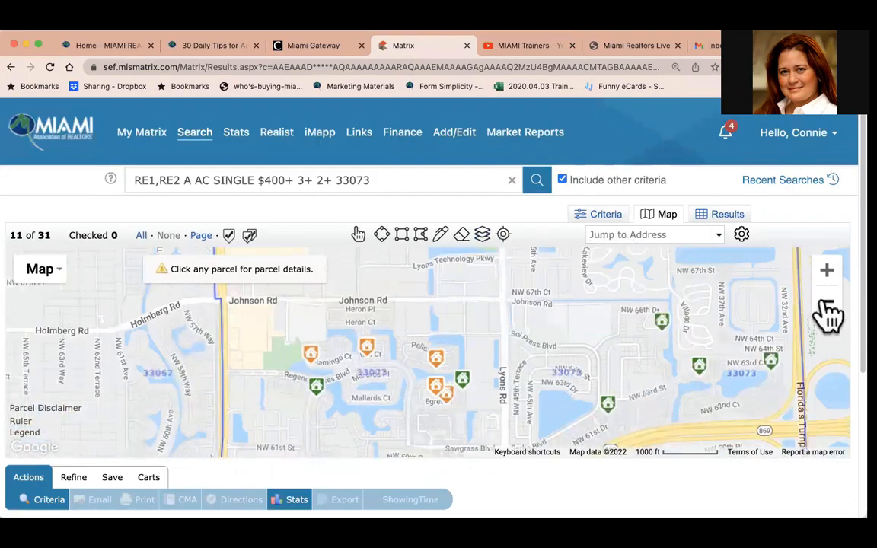
pyautogui.click(827, 307)
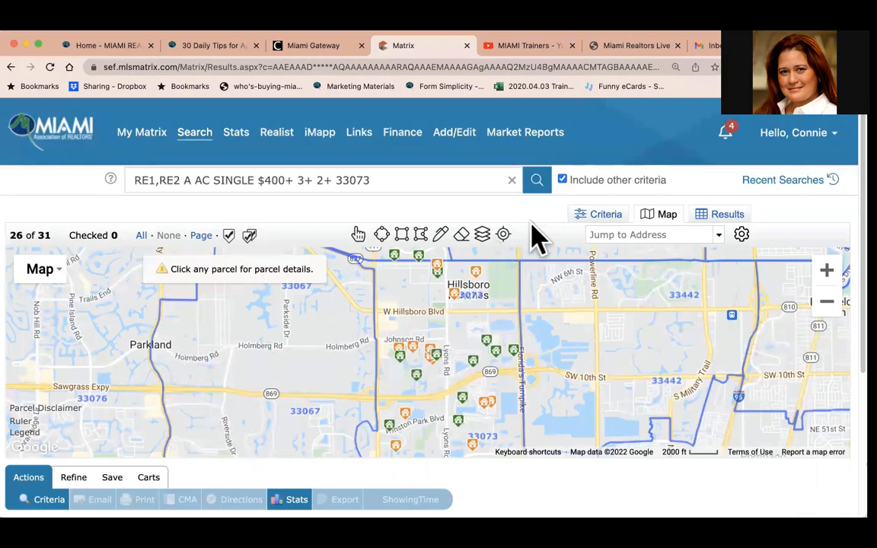
# Switch the map's boundary layer from Zip to City.
pyautogui.click(481, 234)
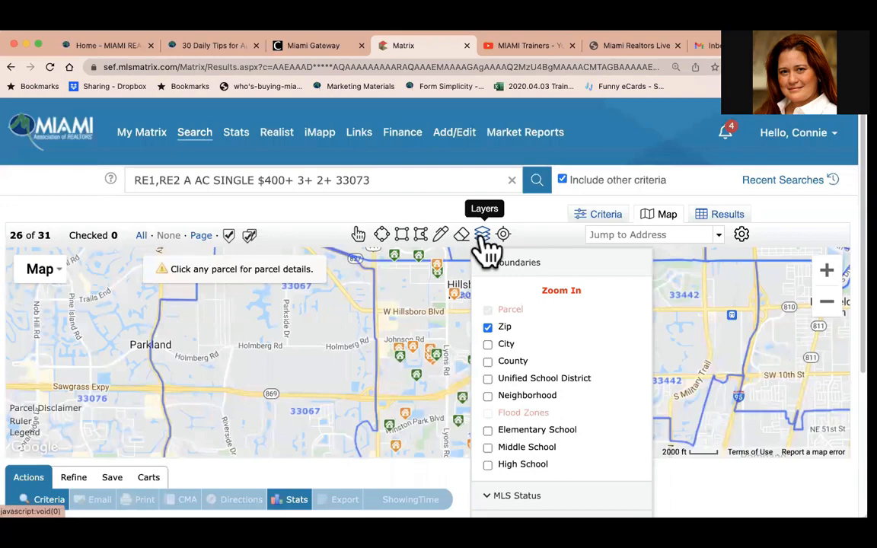
pyautogui.click(488, 328)
pyautogui.click(488, 345)
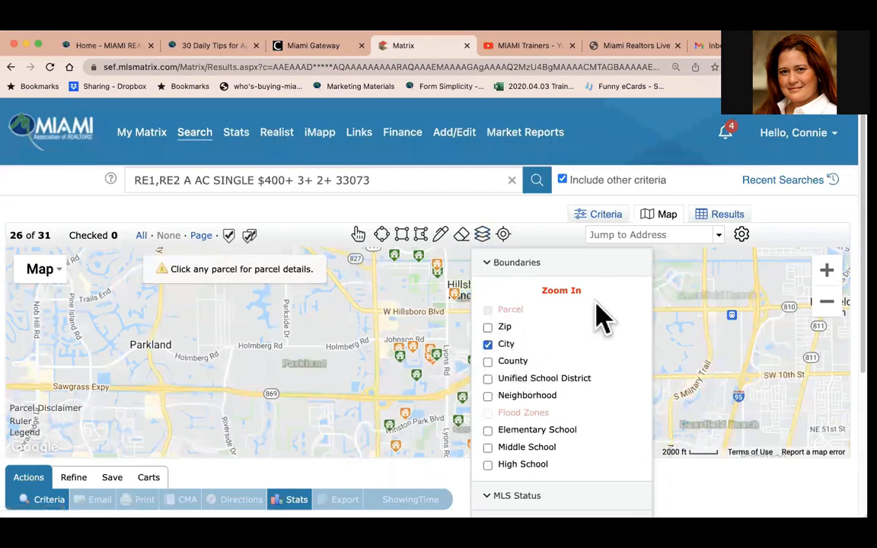
pyautogui.click(609, 261)
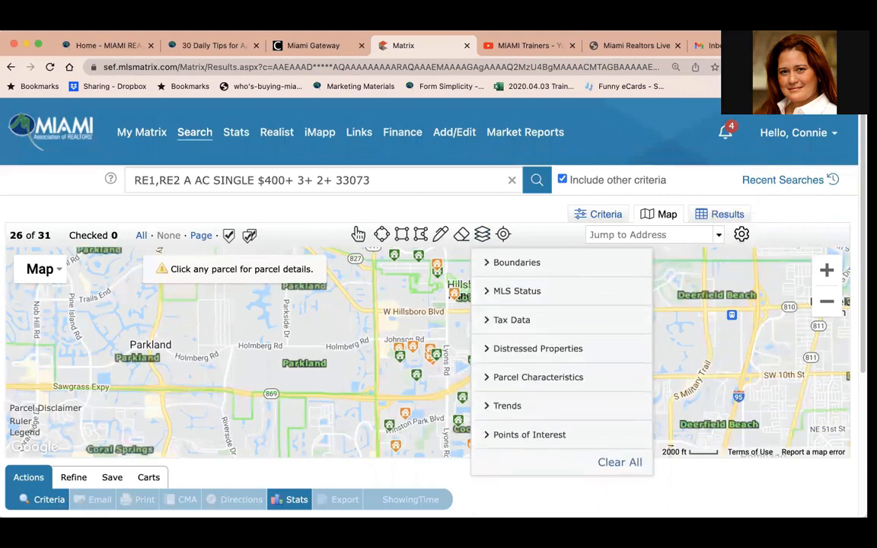
pyautogui.click(621, 491)
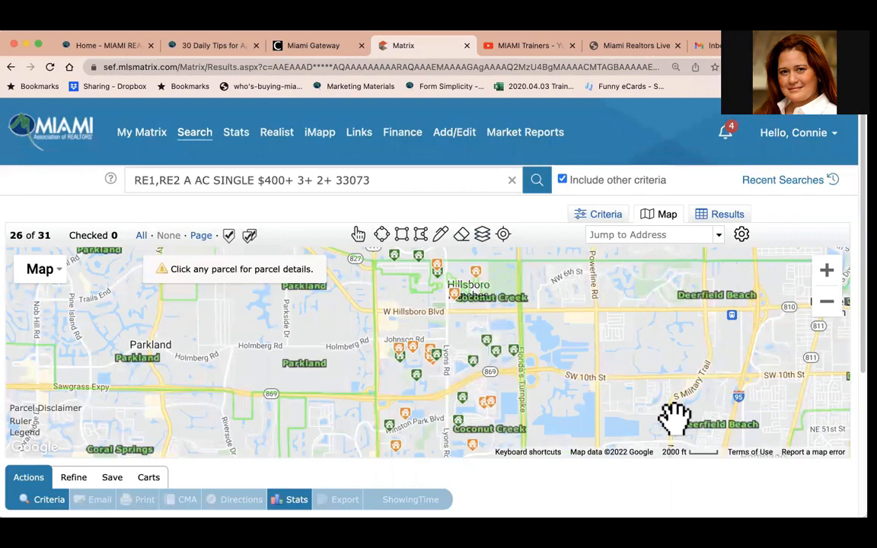
# Turn off the City boundary layer on the map.
pyautogui.click(484, 236)
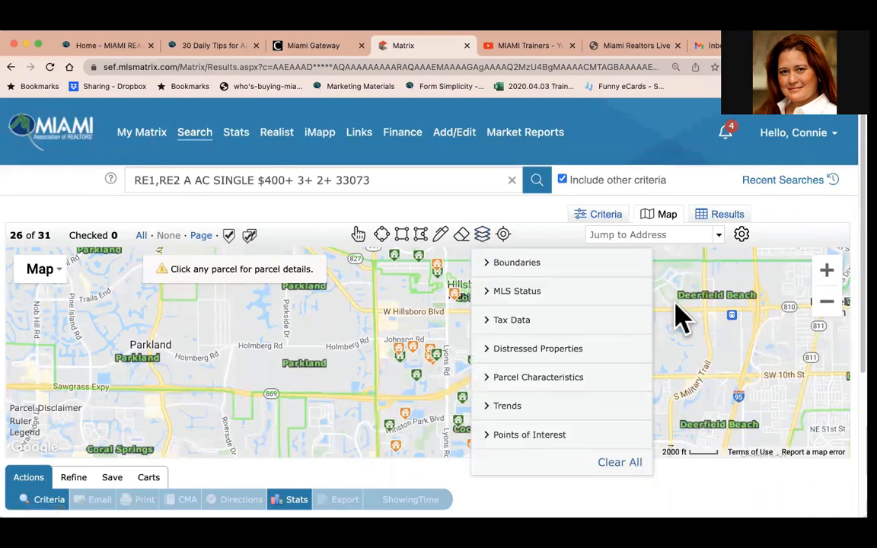
pyautogui.click(511, 264)
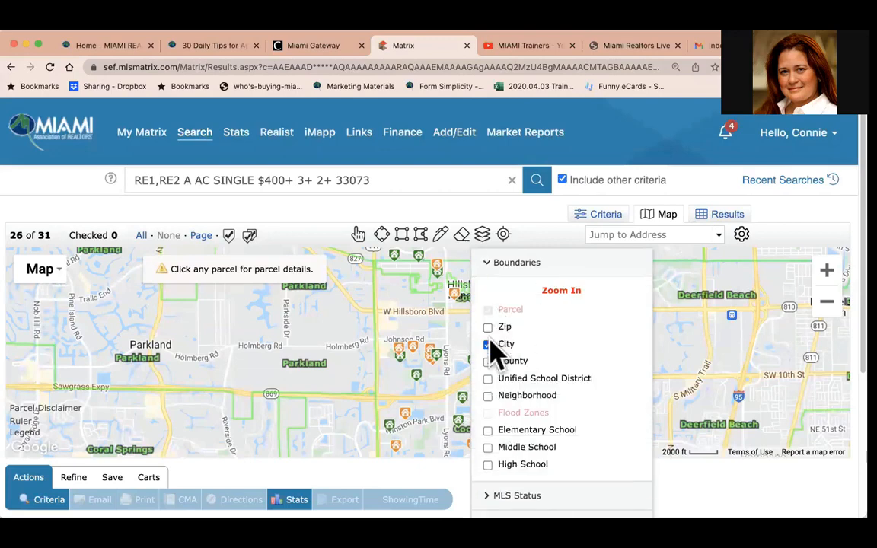
pyautogui.click(488, 345)
pyautogui.click(487, 267)
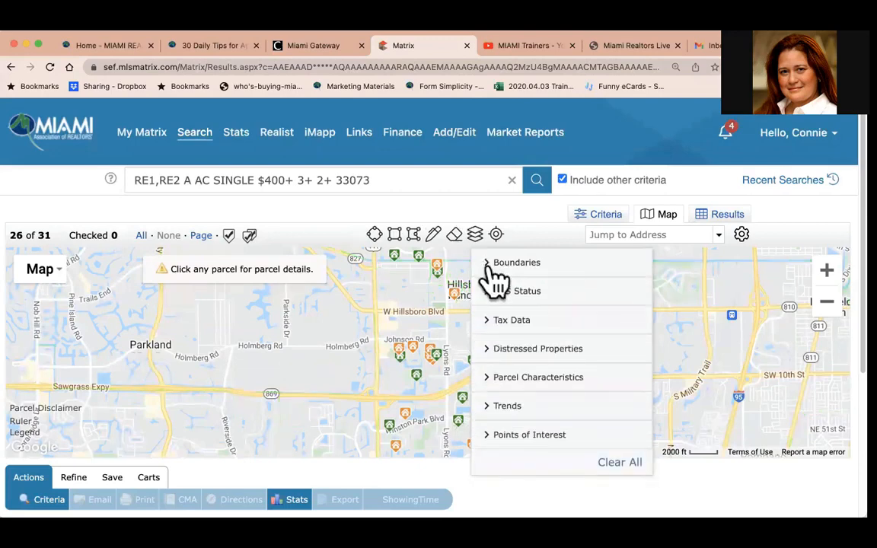
pyautogui.click(476, 236)
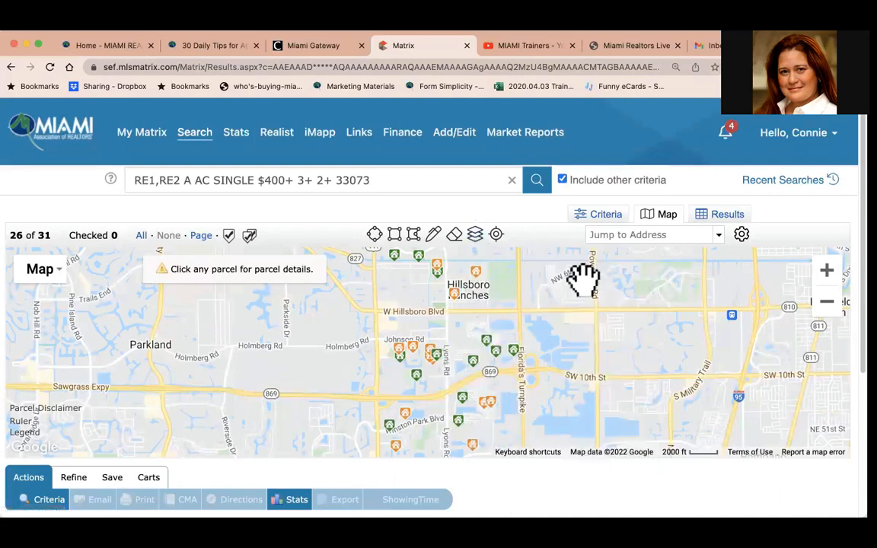
# Turn on the County boundary layer on the map.
pyautogui.click(475, 236)
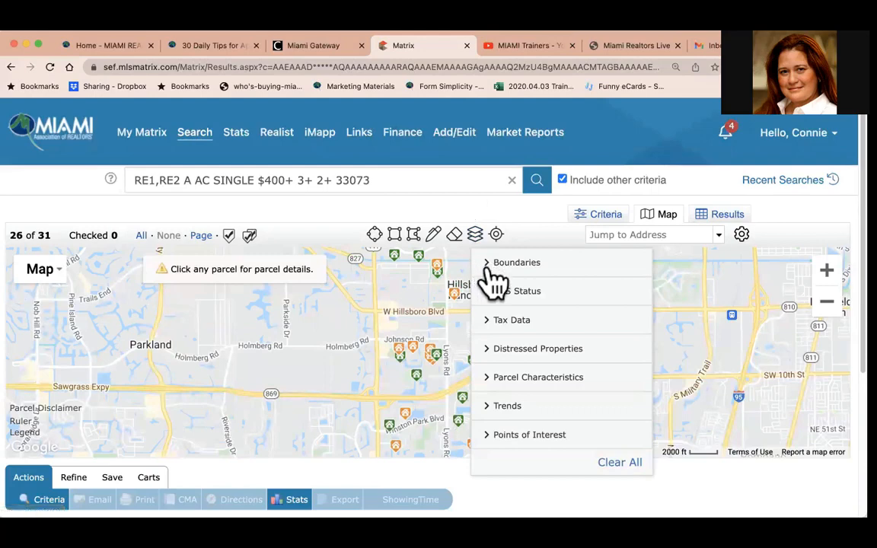
pyautogui.click(487, 262)
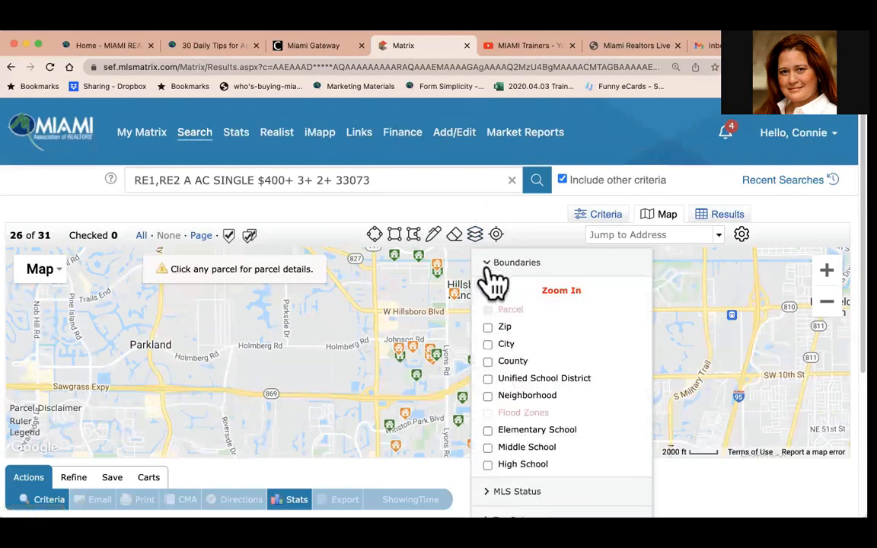
pyautogui.click(488, 362)
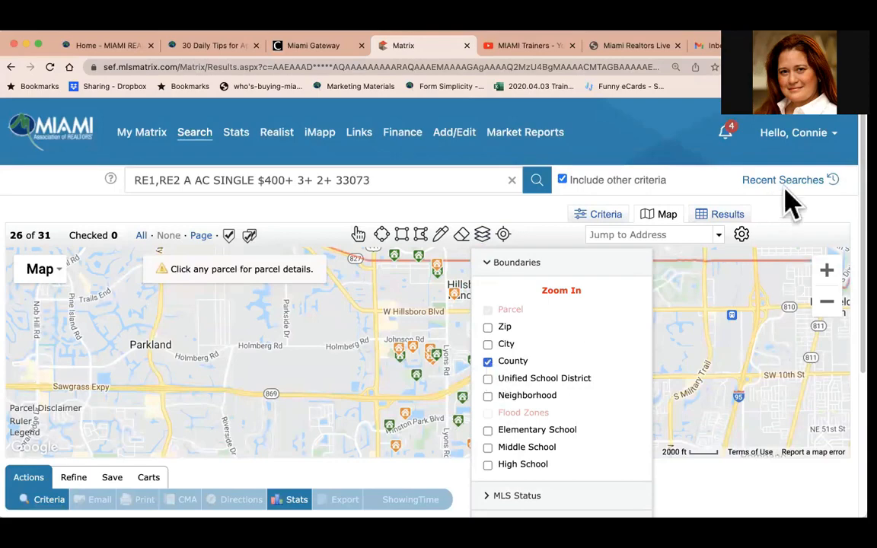
pyautogui.click(815, 214)
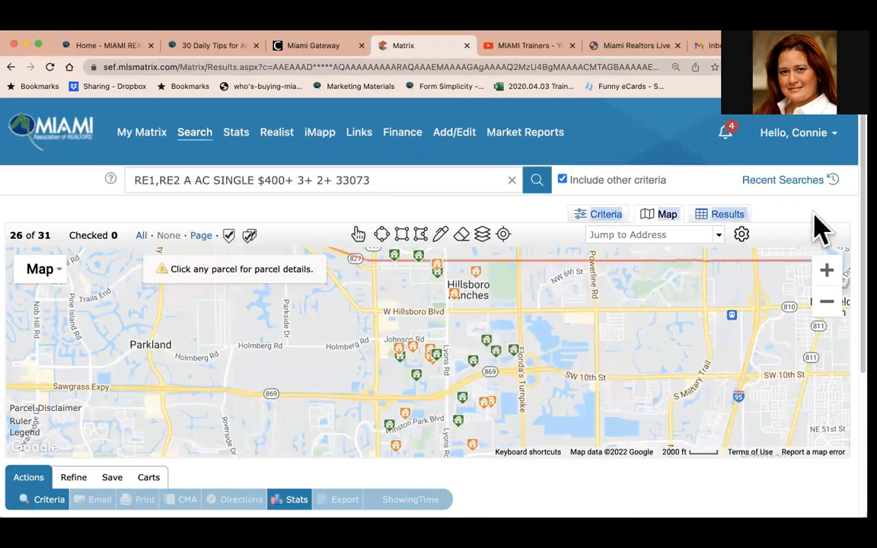
# Zoom out and pan across the map to examine the county boundaries, then zoom back in on the listings.
pyautogui.scroll(2, 730, 278)
pyautogui.scroll(-3, 730, 276)
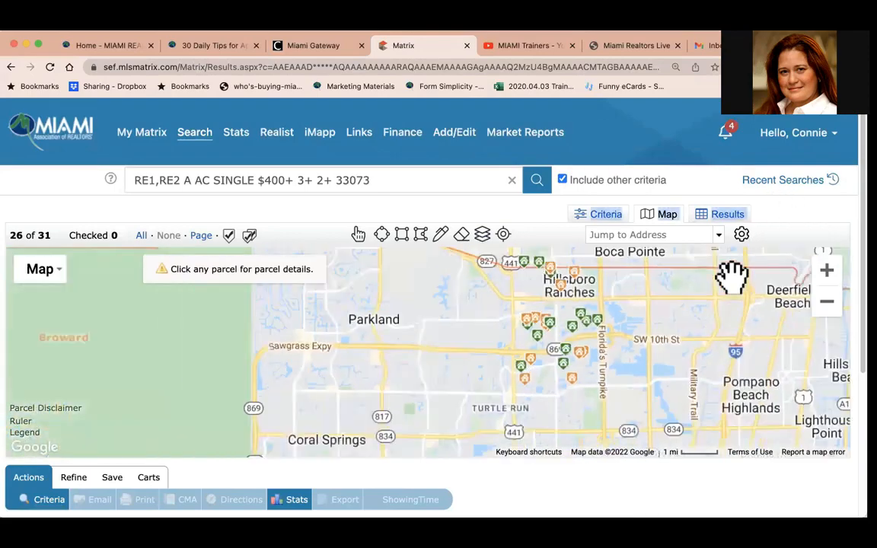
pyautogui.scroll(1, 716, 294)
pyautogui.scroll(-1, 716, 293)
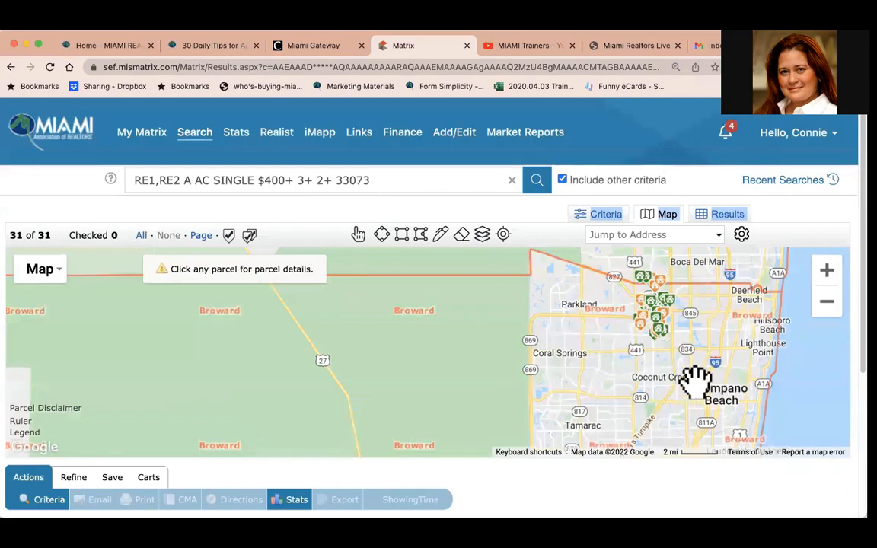
pyautogui.scroll(-1, 695, 379)
pyautogui.scroll(1, 695, 380)
pyautogui.scroll(-1, 695, 379)
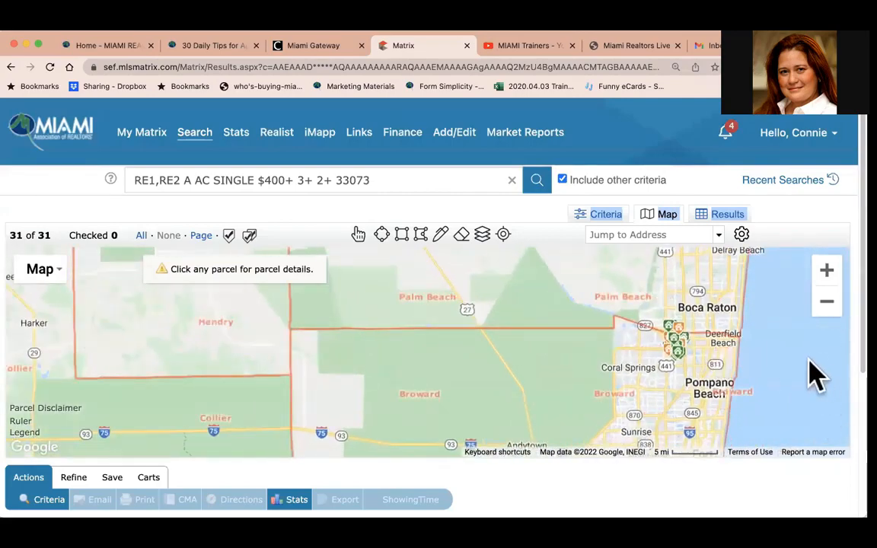
pyautogui.moveTo(804, 346); pyautogui.dragTo(788, 260)
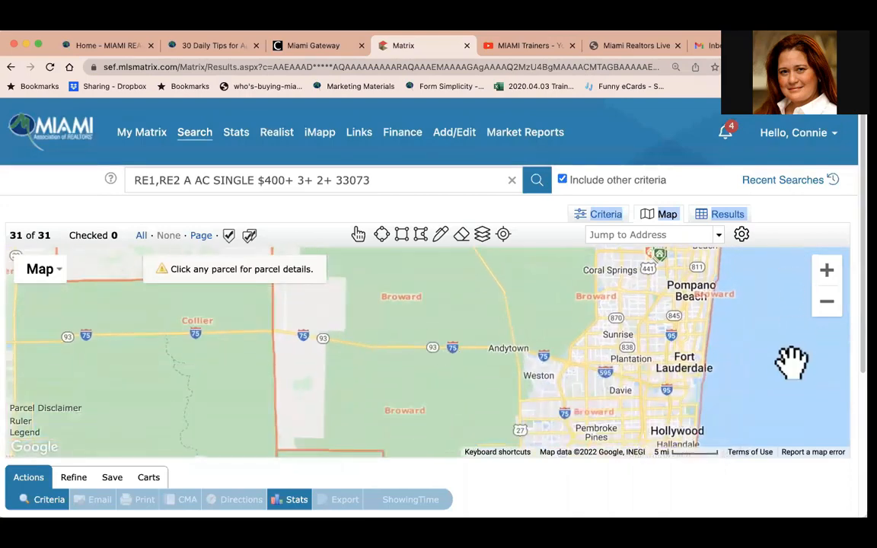
pyautogui.moveTo(791, 360); pyautogui.dragTo(789, 322)
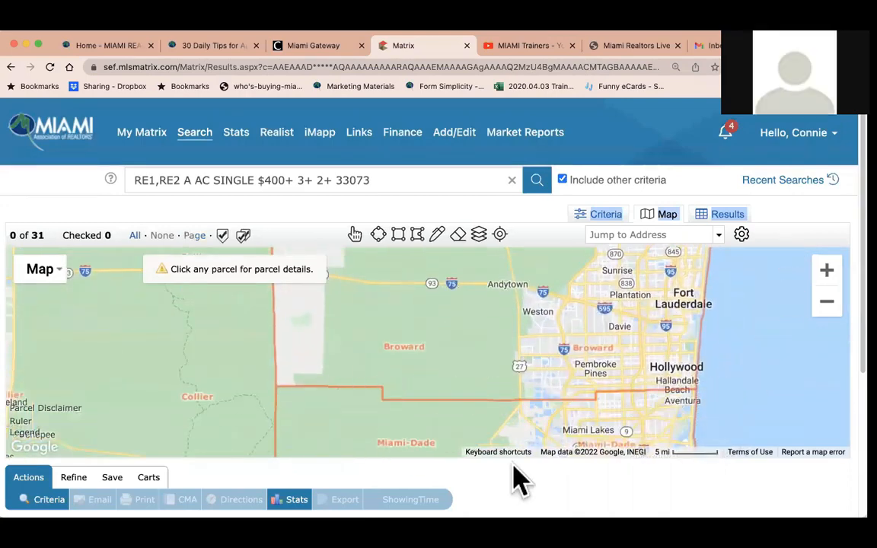
pyautogui.moveTo(754, 296); pyautogui.dragTo(759, 478)
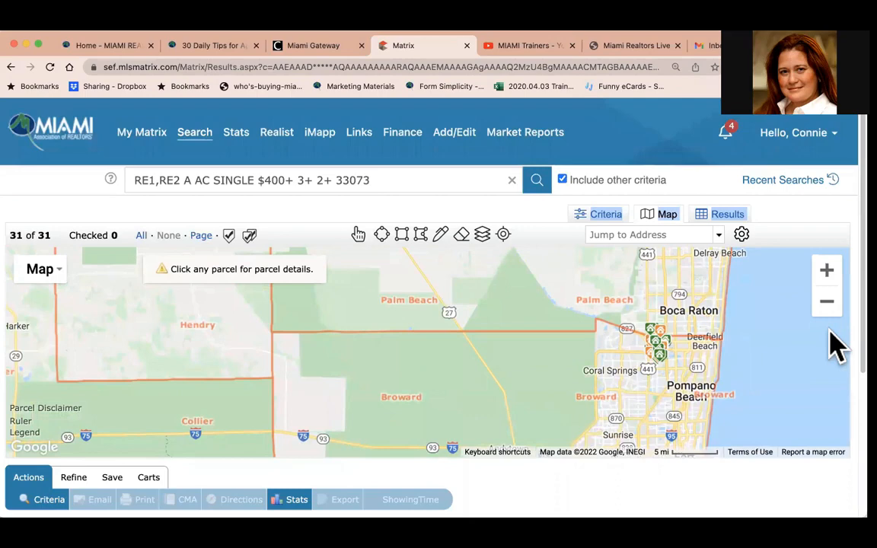
pyautogui.click(828, 272)
pyautogui.moveTo(683, 317); pyautogui.dragTo(385, 312)
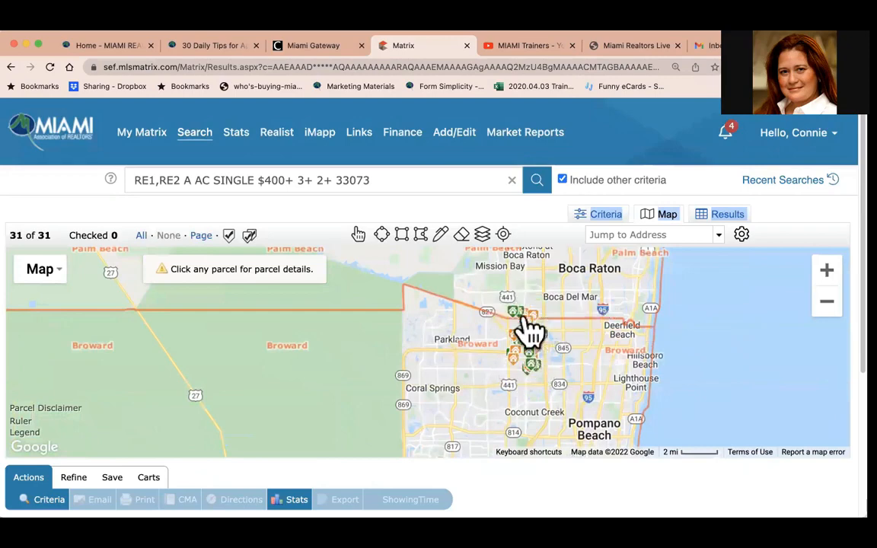
pyautogui.click(827, 272)
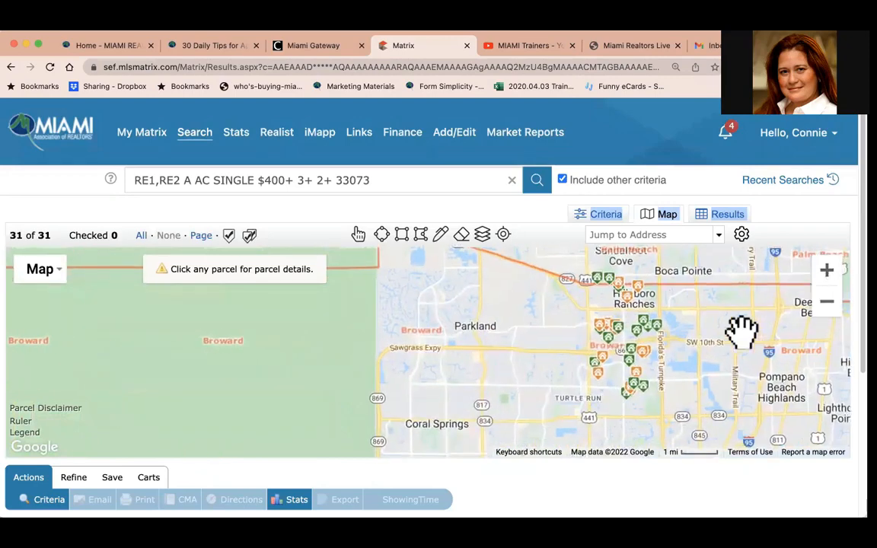
# Replace the County boundary layer with the Unified School District layer.
pyautogui.click(482, 235)
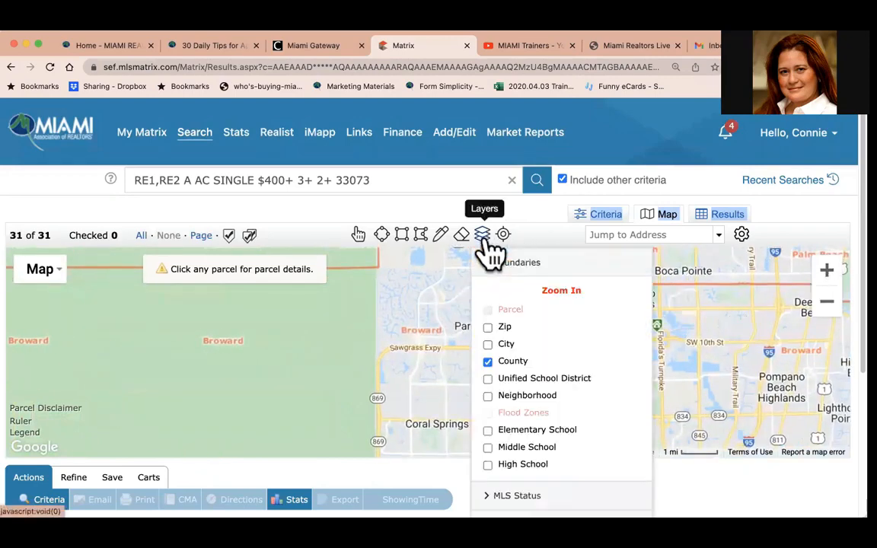
pyautogui.click(487, 360)
pyautogui.click(488, 379)
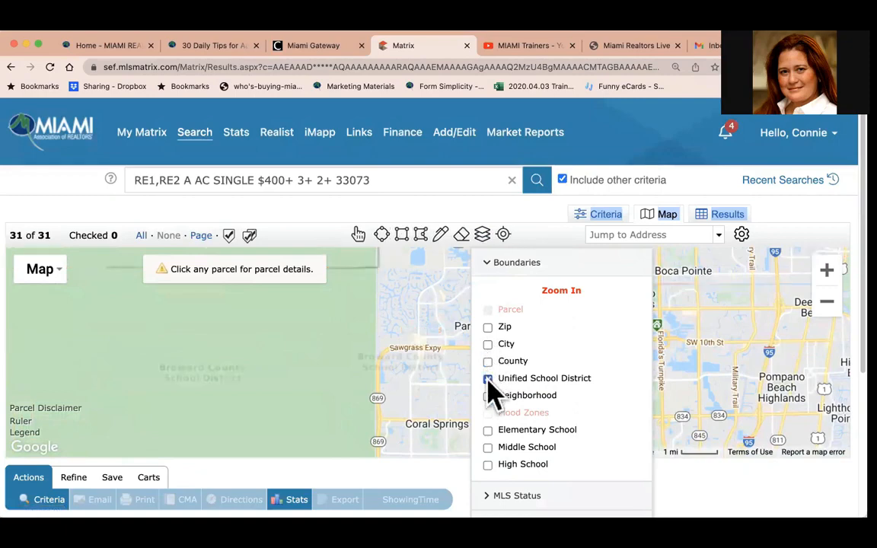
pyautogui.click(552, 263)
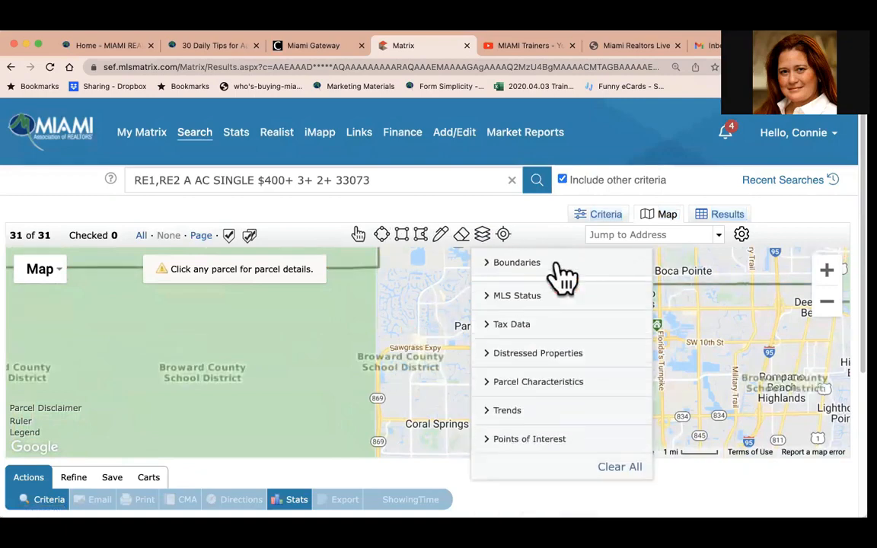
pyautogui.click(812, 203)
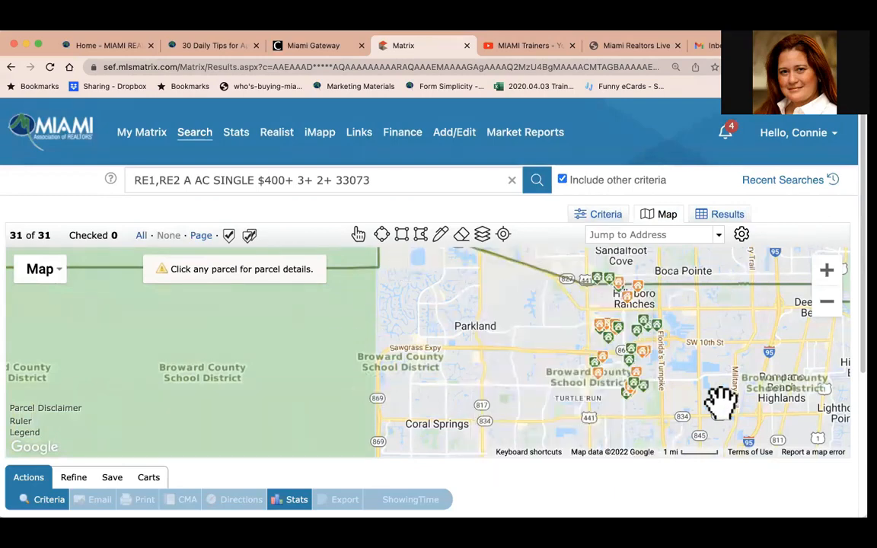
# Swap the Unified School District layer for the Elementary School boundary layer.
pyautogui.click(484, 238)
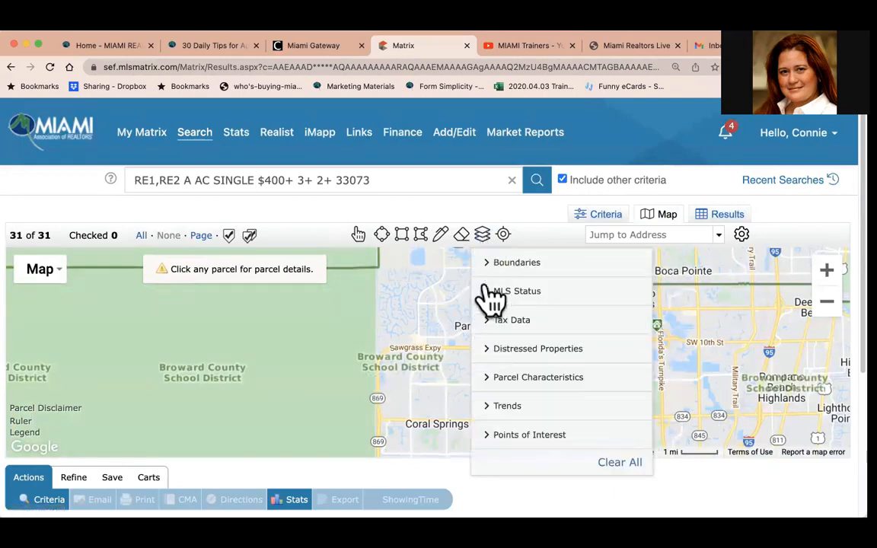
pyautogui.click(489, 262)
pyautogui.click(487, 379)
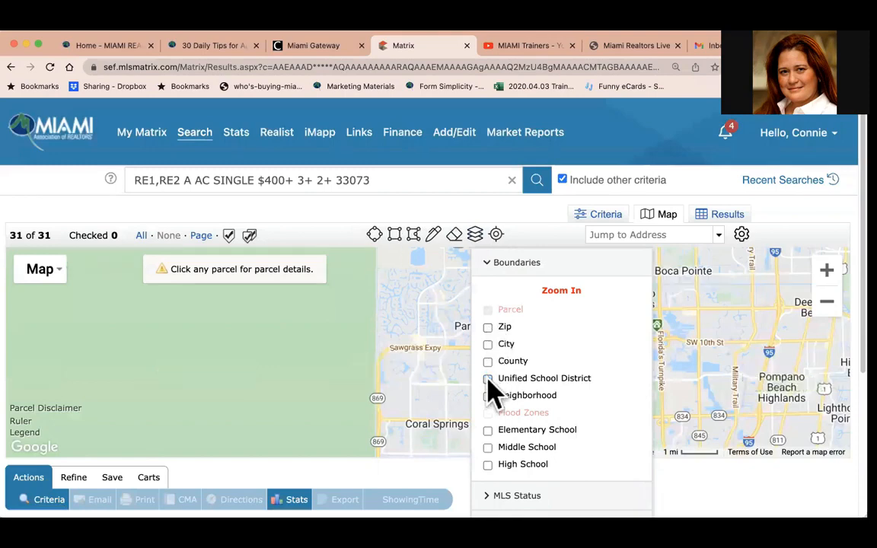
pyautogui.click(487, 431)
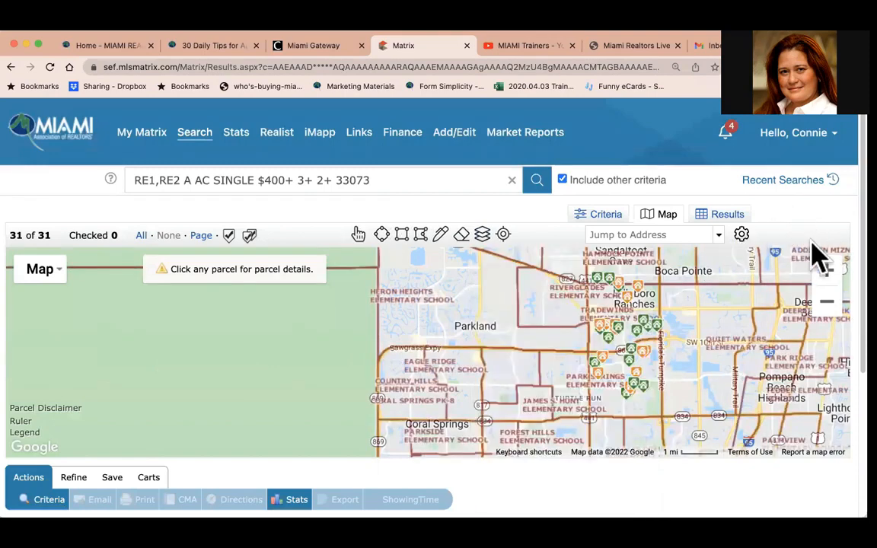
# Replace the Elementary School boundary layer with the Middle School boundary layer on the map.
pyautogui.click(827, 270)
pyautogui.moveTo(783, 278); pyautogui.dragTo(570, 381)
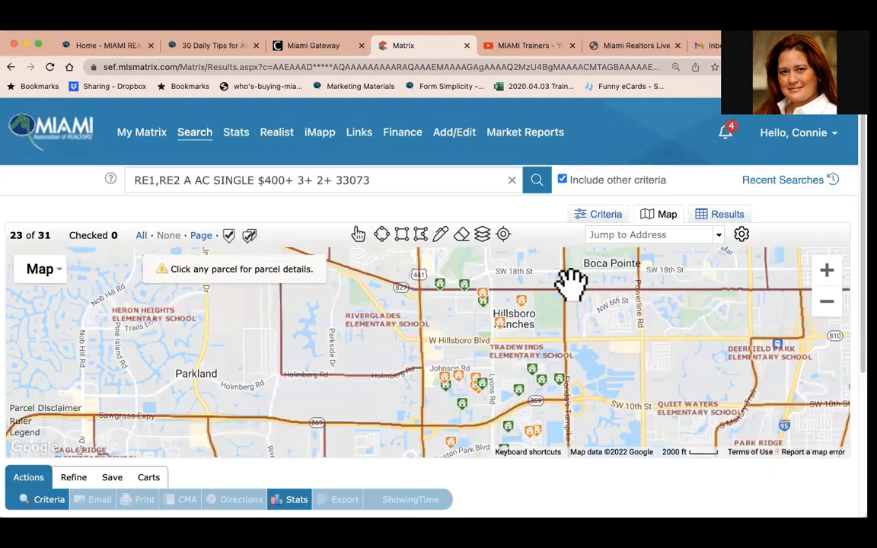
pyautogui.click(482, 234)
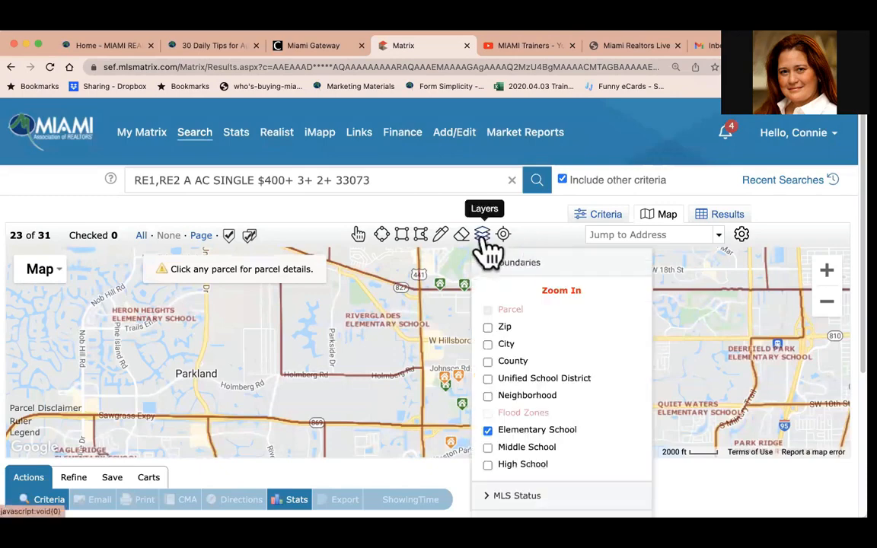
pyautogui.click(489, 431)
pyautogui.click(488, 447)
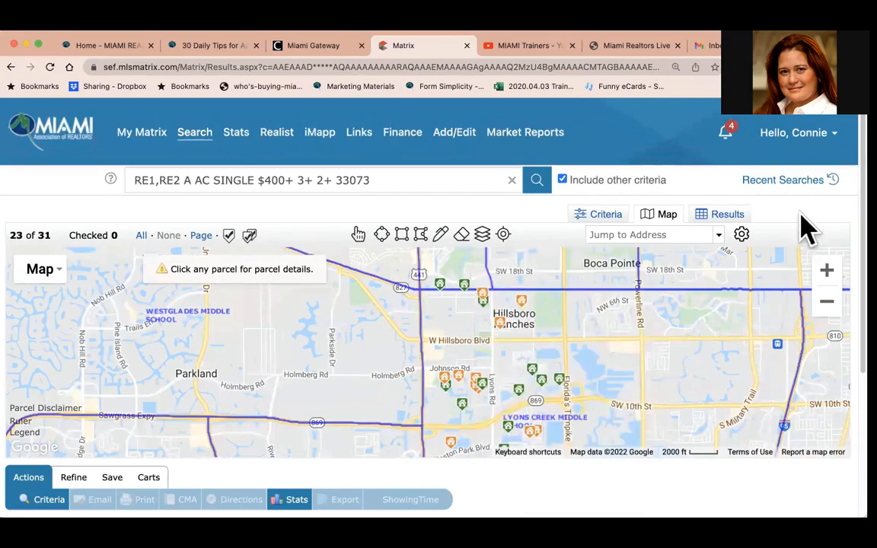
# Swap the Middle School boundary layer for the High School boundary layer.
pyautogui.click(828, 303)
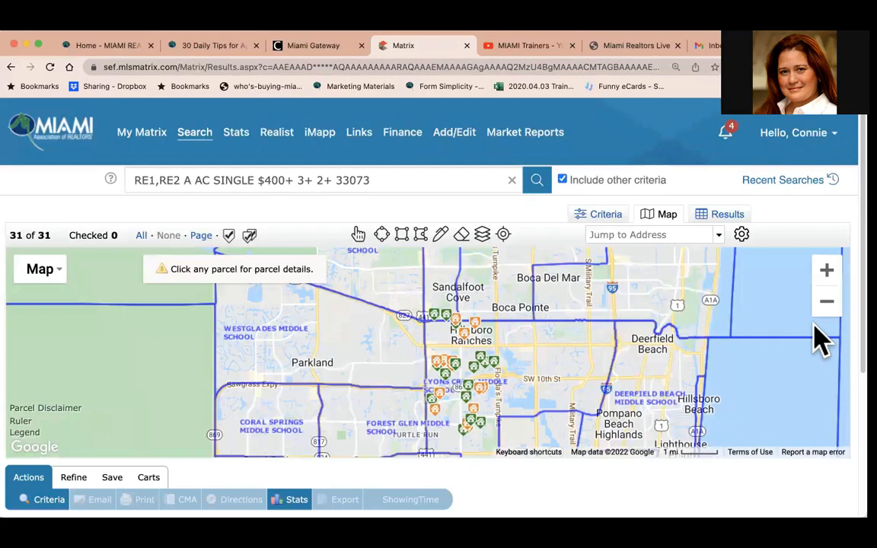
pyautogui.click(483, 236)
pyautogui.click(487, 447)
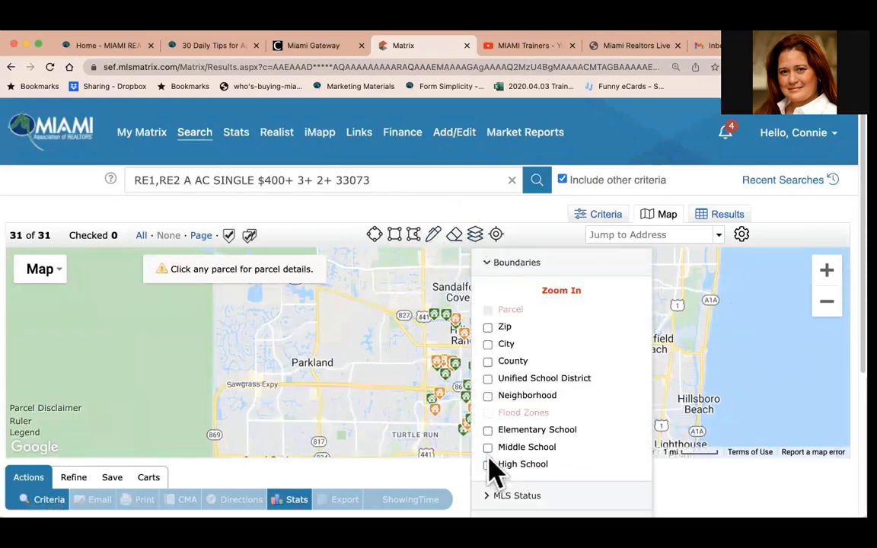
pyautogui.click(488, 465)
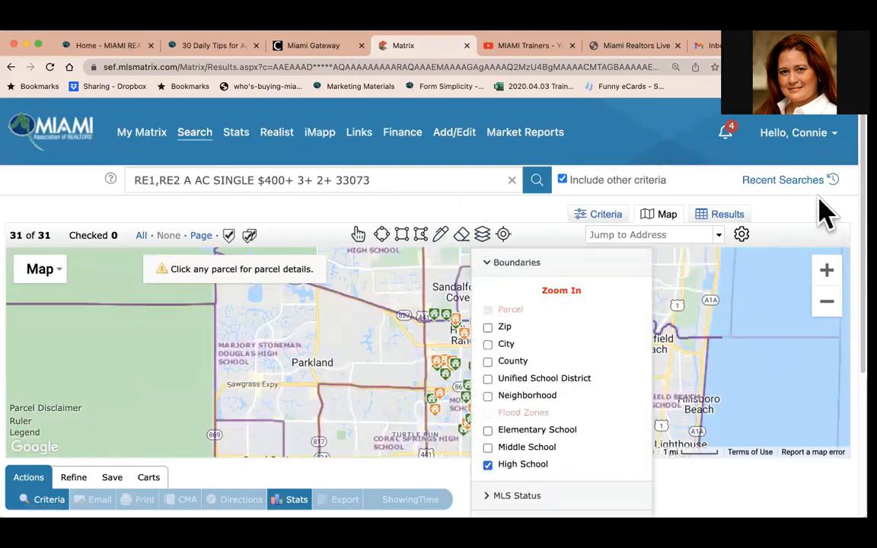
pyautogui.click(812, 221)
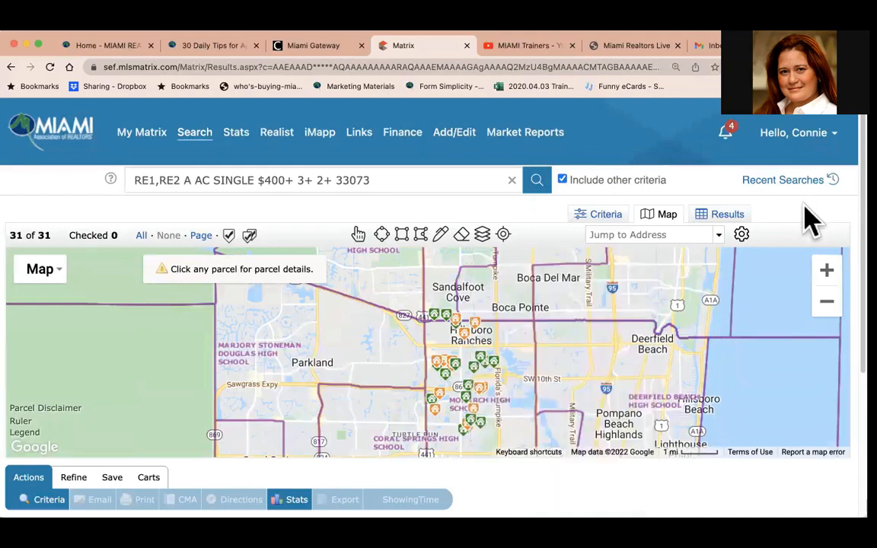
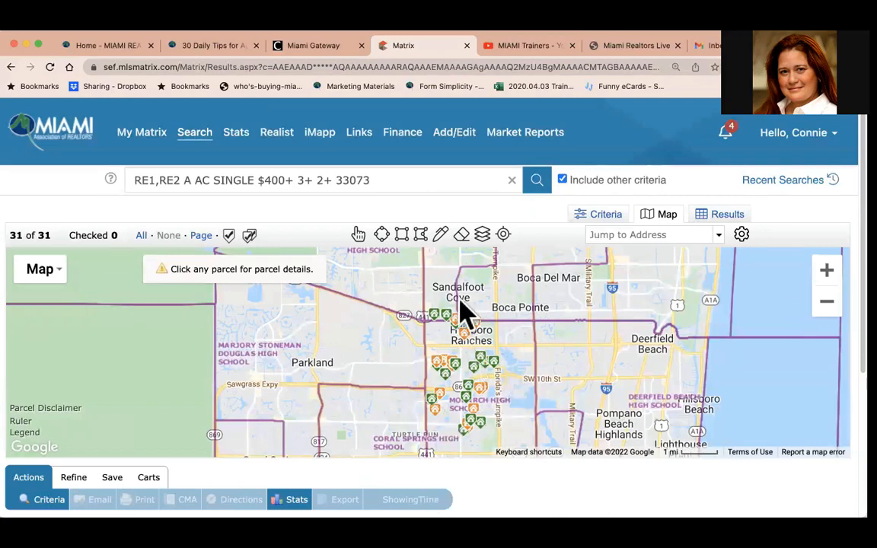
# Turn off the High School boundary layer on the map.
pyautogui.moveTo(467, 442)
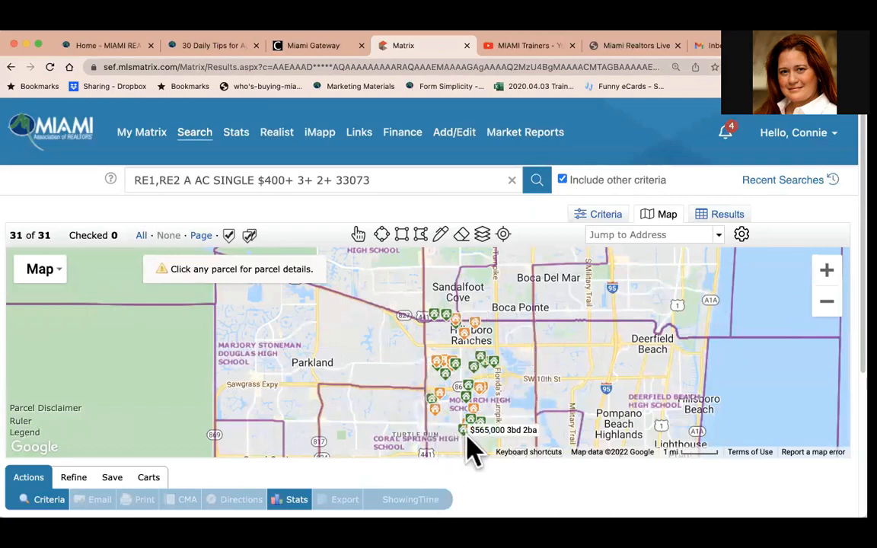
pyautogui.click(483, 236)
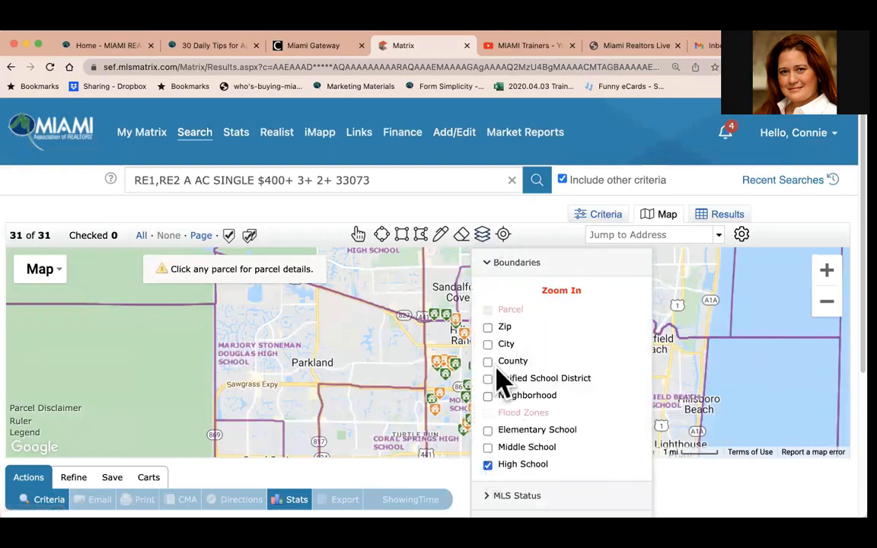
pyautogui.click(488, 465)
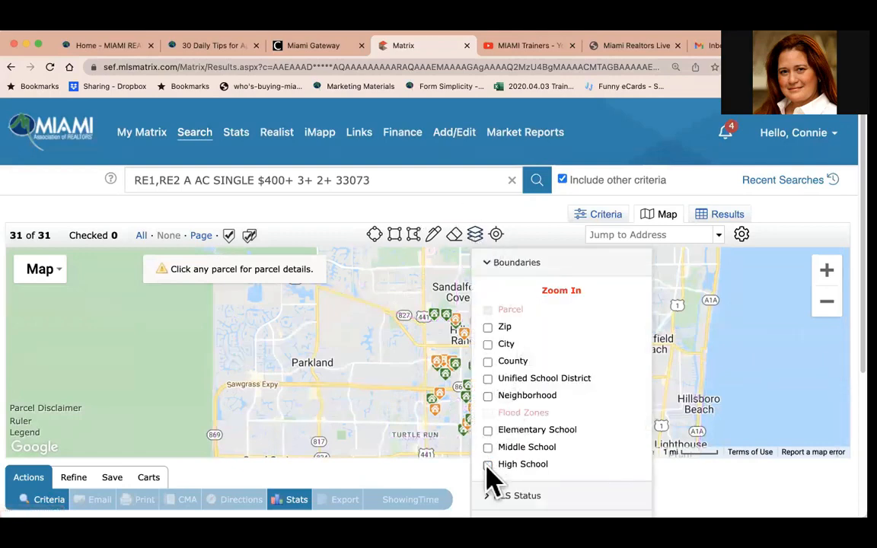
# Zoom the map in near Johnson Rd and Lyons Rd and turn on the Closed MLS status layer.
pyautogui.click(508, 272)
pyautogui.click(510, 301)
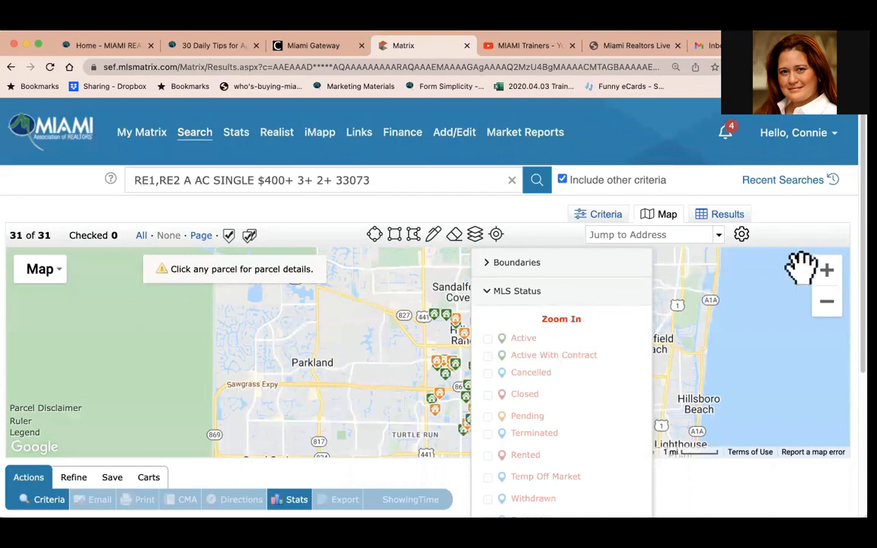
pyautogui.click(827, 283)
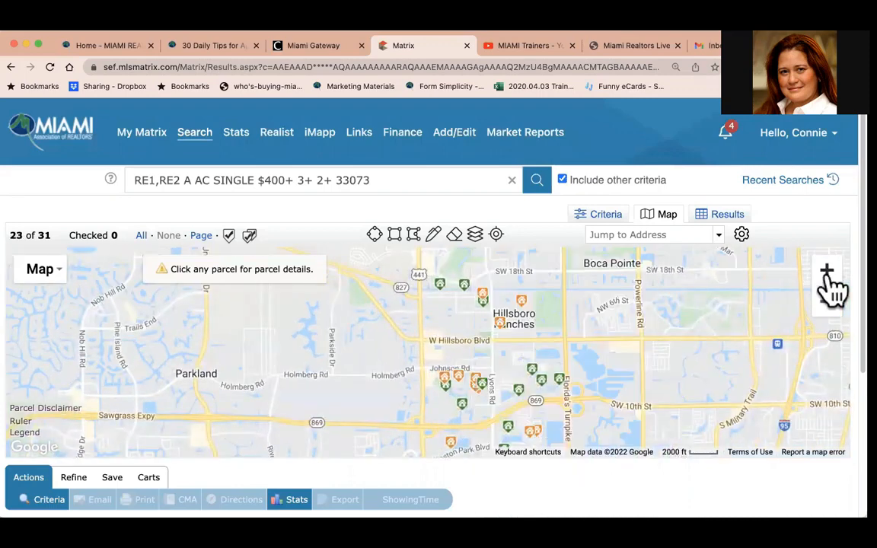
pyautogui.click(477, 237)
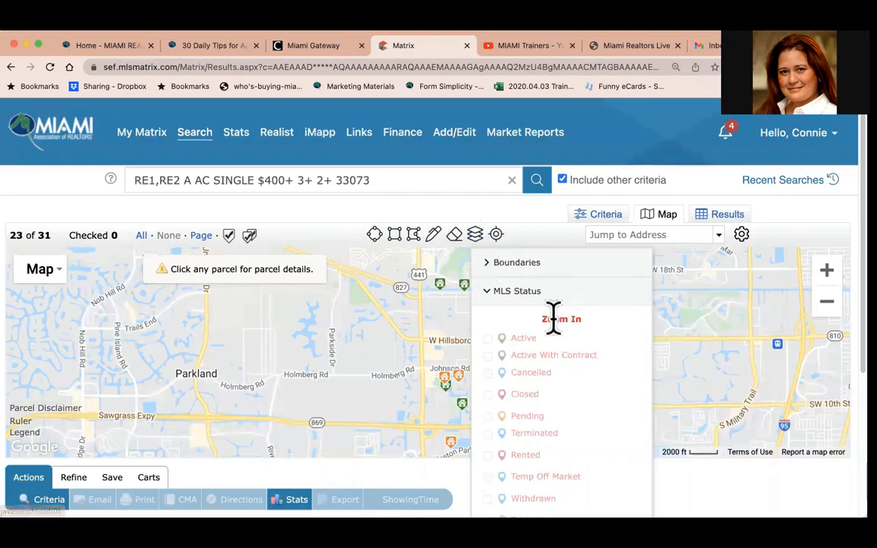
pyautogui.click(828, 273)
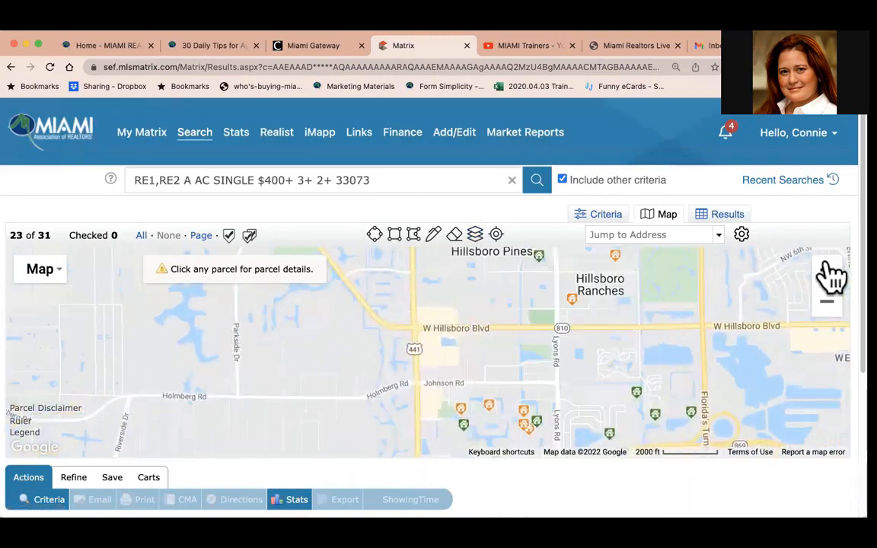
pyautogui.click(475, 238)
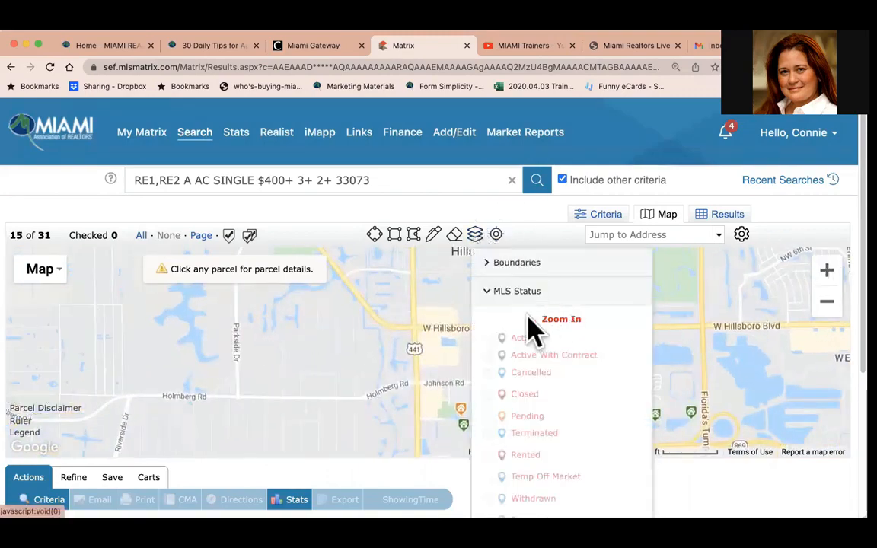
pyautogui.click(825, 272)
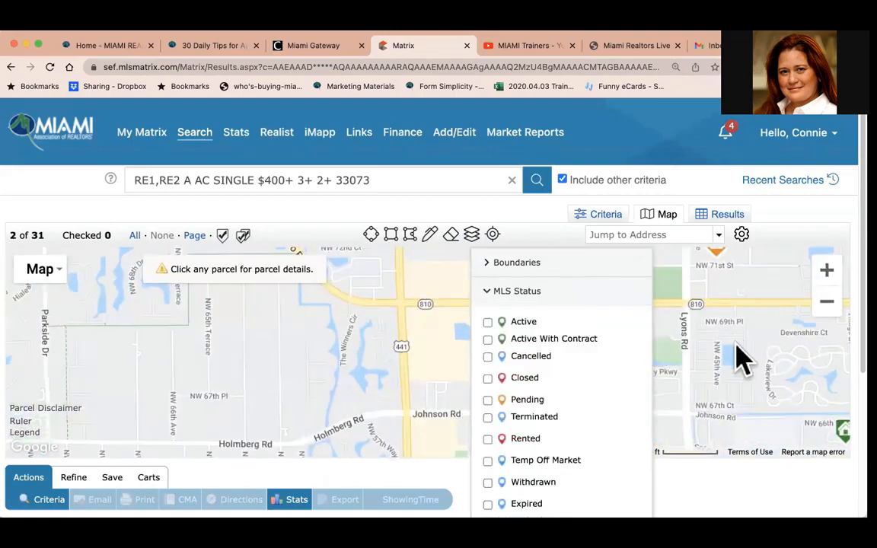
pyautogui.moveTo(665, 367); pyautogui.dragTo(659, 190)
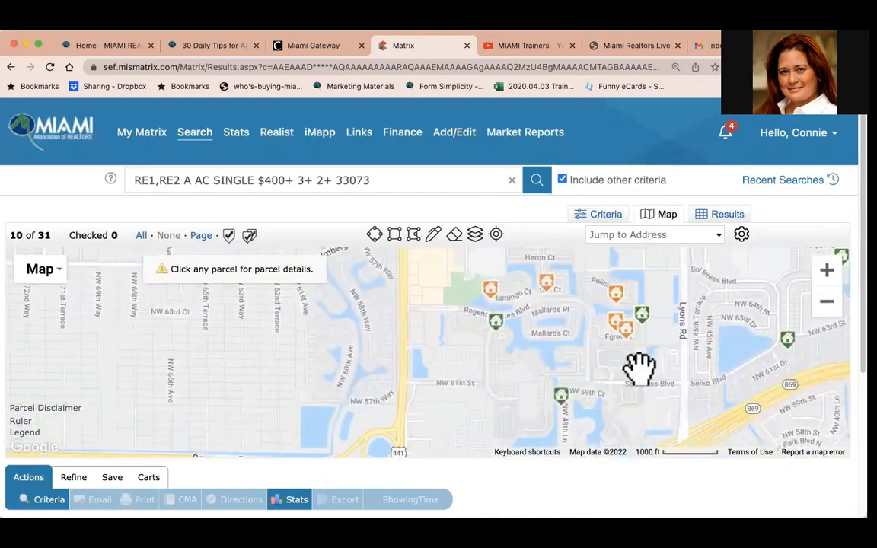
pyautogui.moveTo(633, 306); pyautogui.dragTo(581, 315)
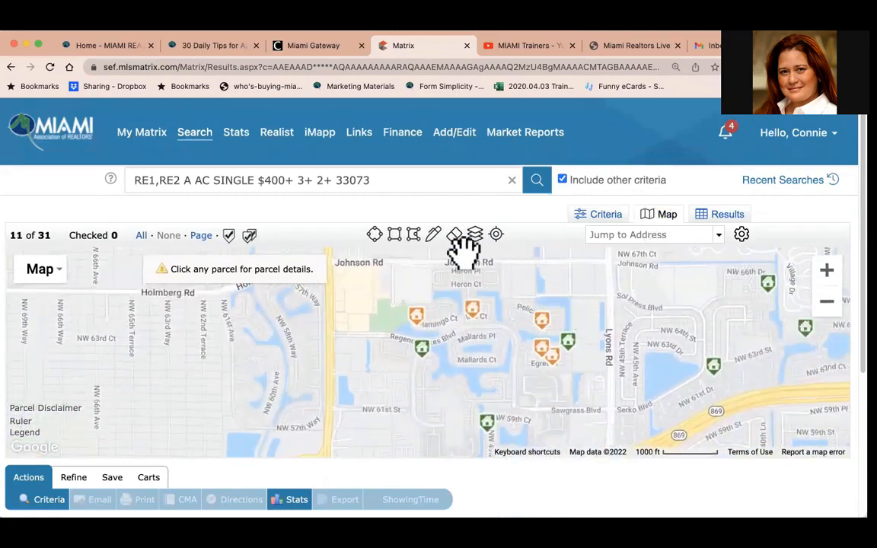
pyautogui.moveTo(480, 246)
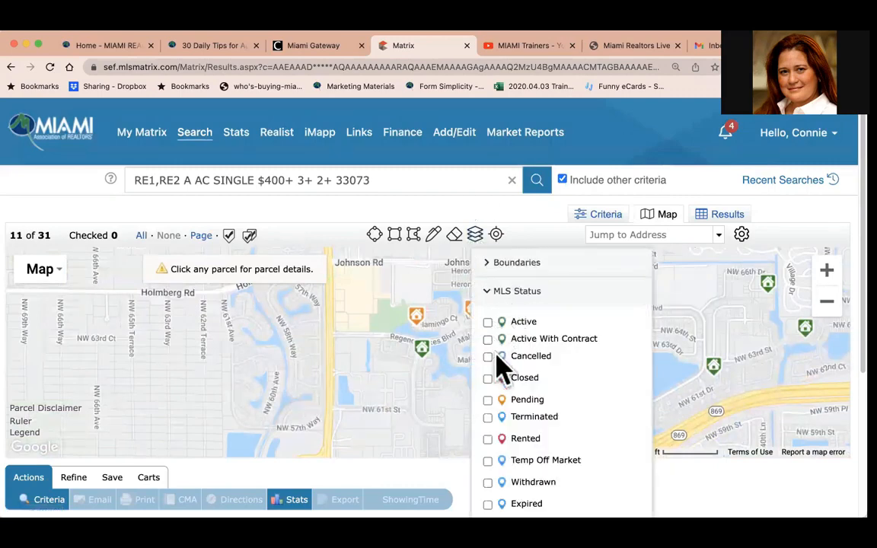
pyautogui.click(488, 378)
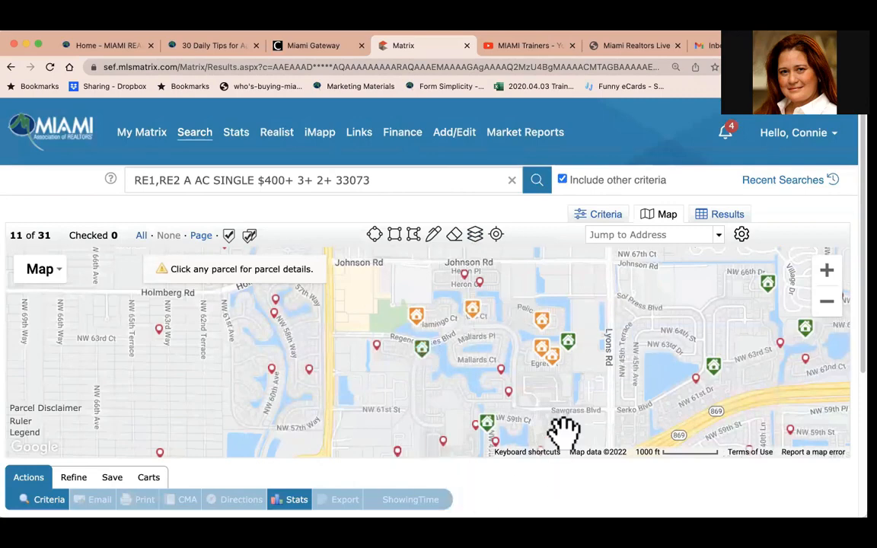
# Replace the Closed status layer with the Rented status layer for the Last 6 Months.
pyautogui.click(475, 233)
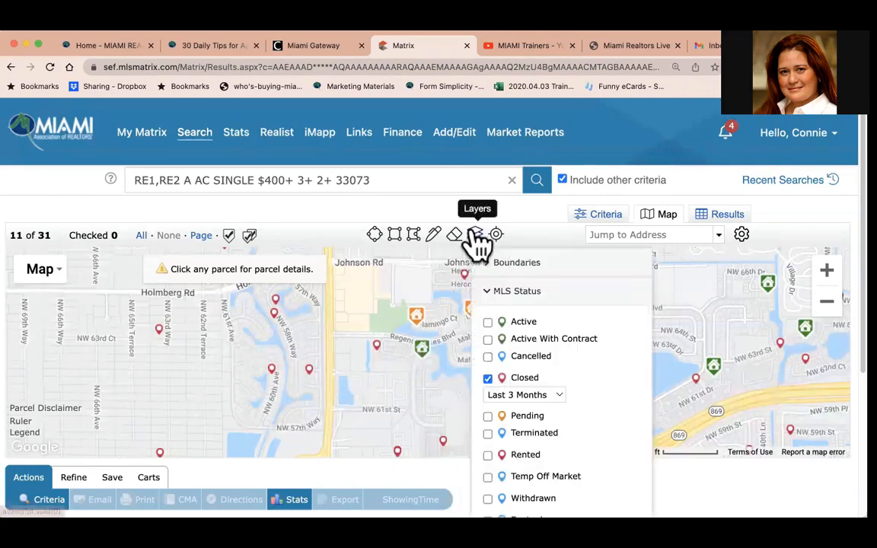
pyautogui.click(487, 378)
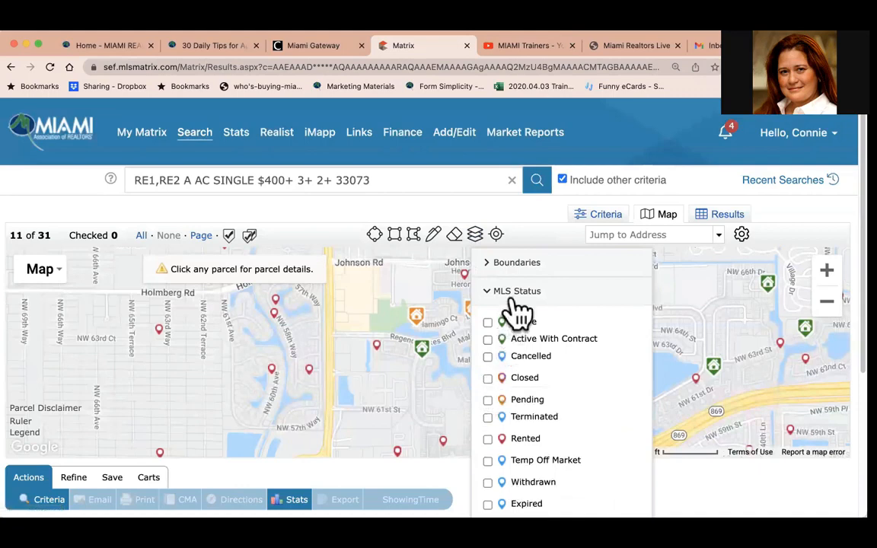
pyautogui.click(487, 439)
pyautogui.click(543, 456)
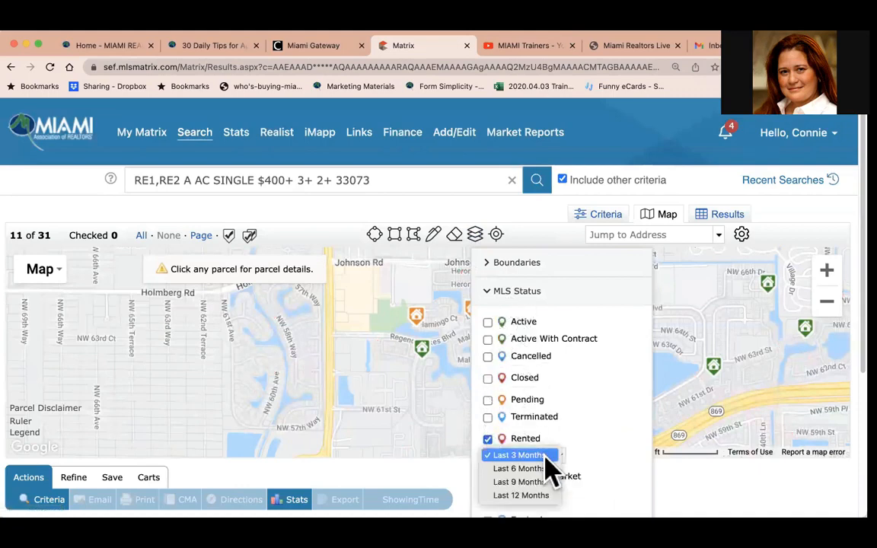
pyautogui.click(542, 470)
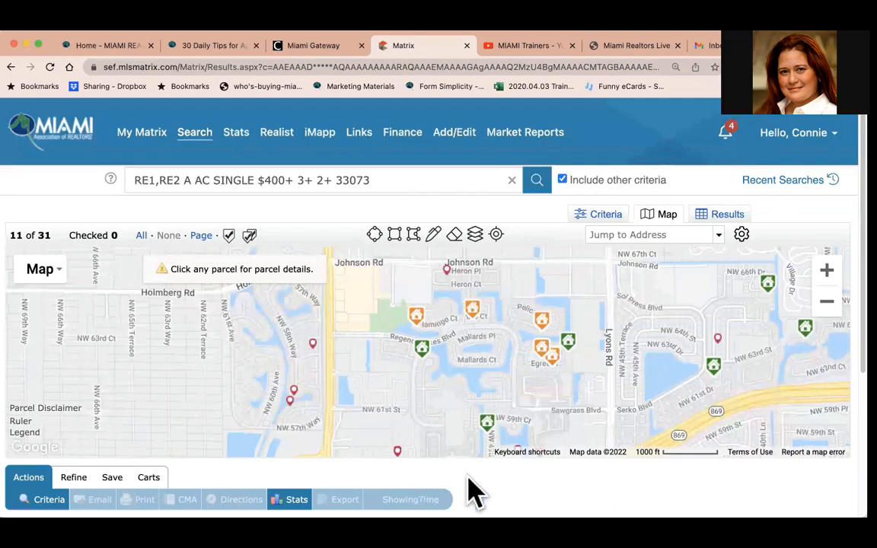
# Swap the Rented layer for the Tax Sales tax data layer set to Last 12 Months.
pyautogui.click(475, 237)
pyautogui.click(487, 440)
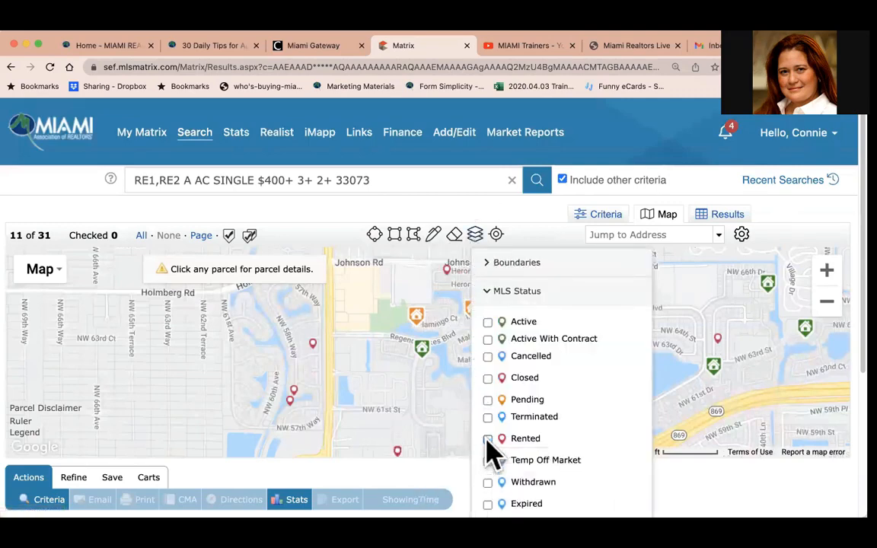
pyautogui.click(491, 291)
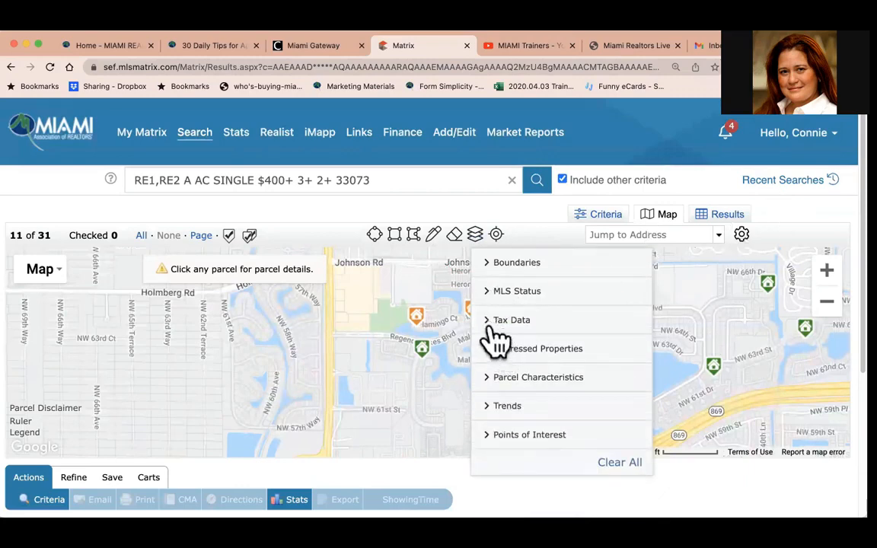
pyautogui.click(493, 323)
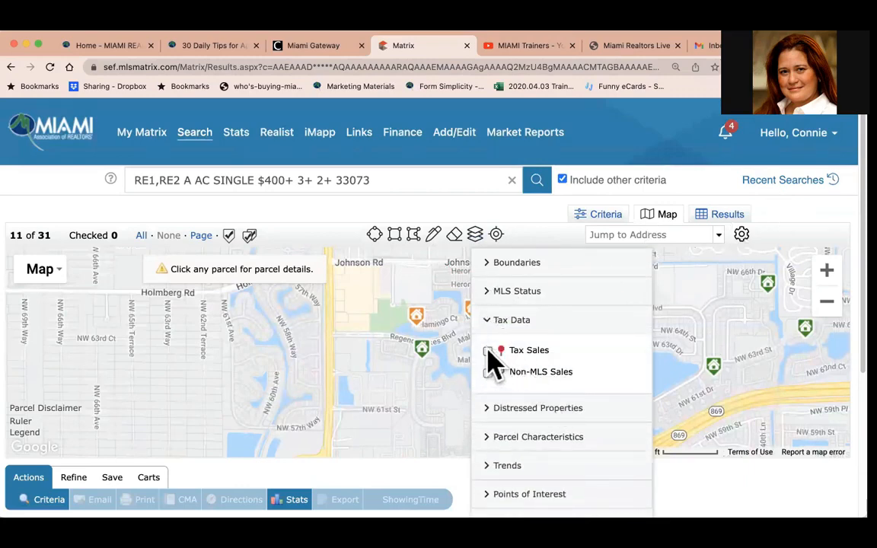
pyautogui.click(488, 352)
pyautogui.click(557, 368)
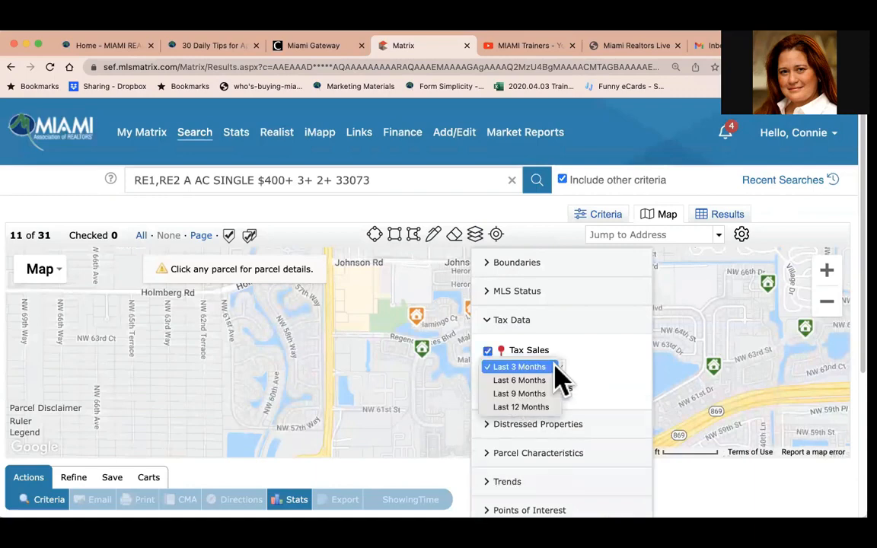
pyautogui.click(526, 408)
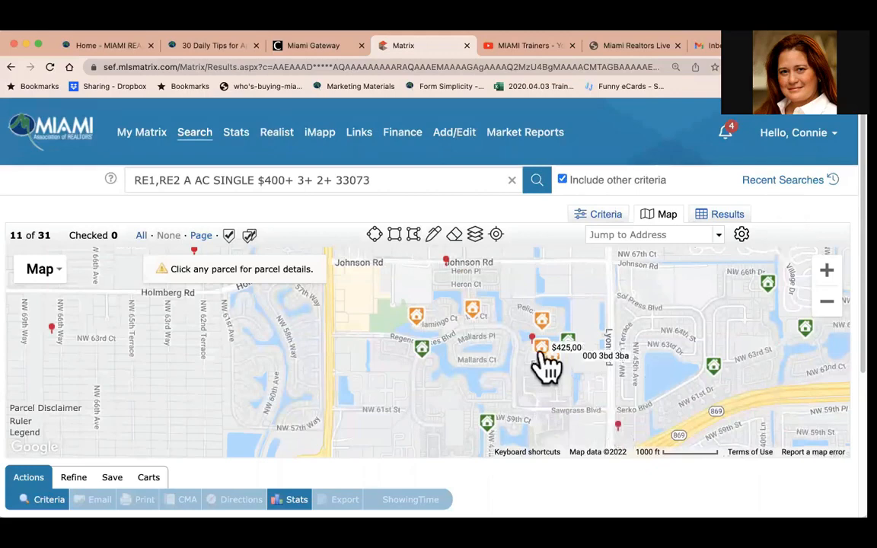
# Replace the Tax Sales layer with the Pre-Foreclosure and REO Sales distressed property layers.
pyautogui.click(475, 236)
pyautogui.click(488, 351)
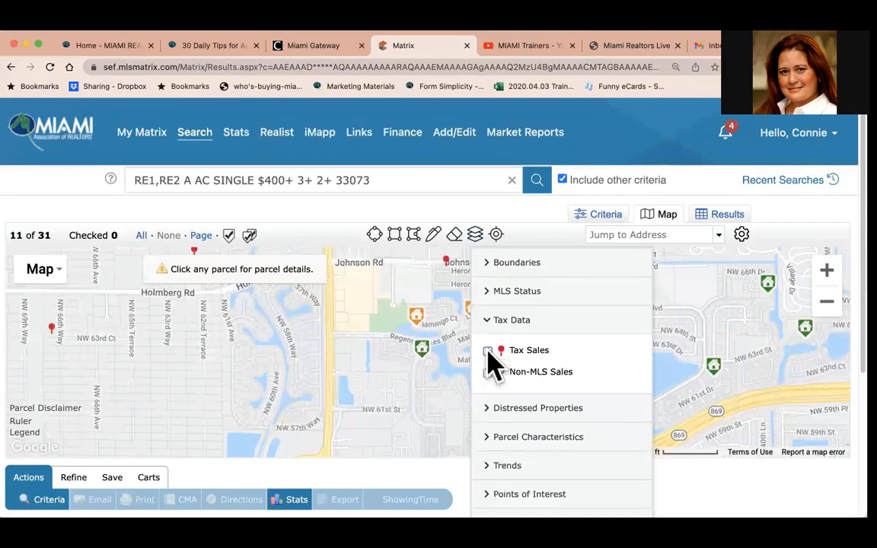
pyautogui.click(506, 322)
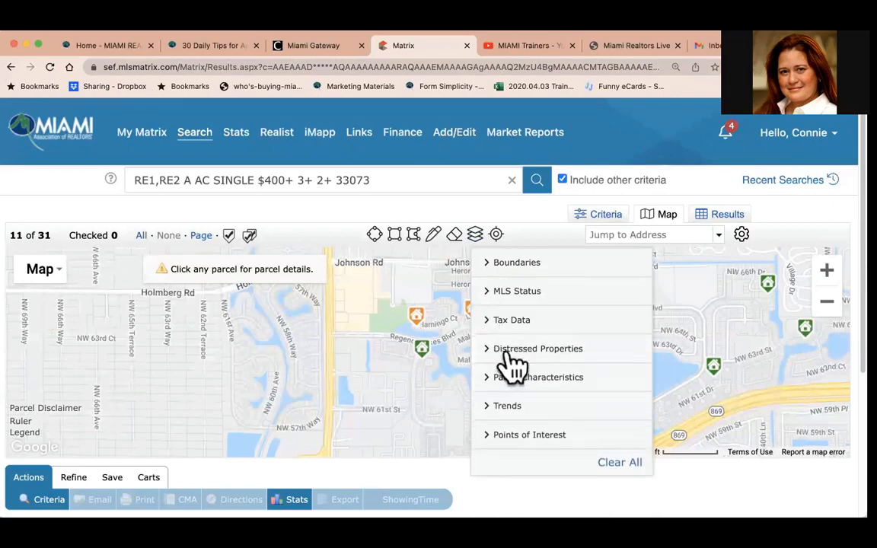
pyautogui.click(508, 350)
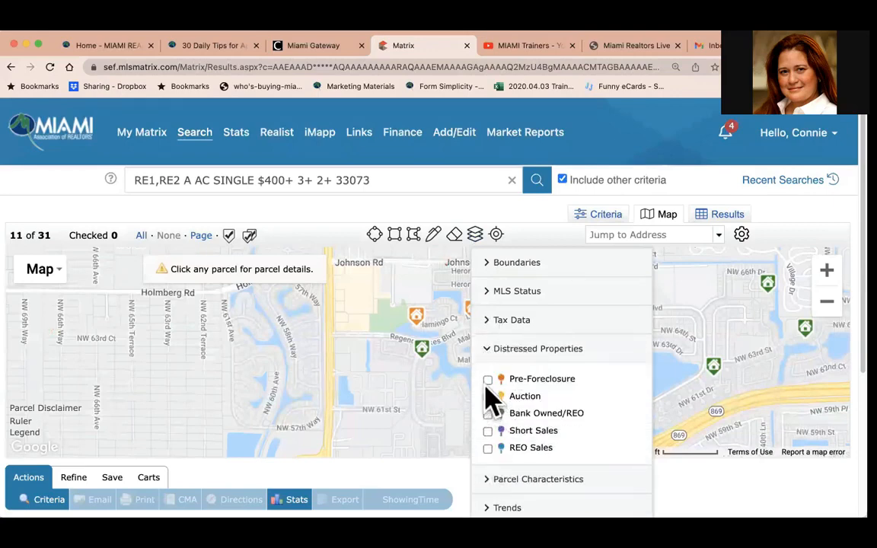
pyautogui.click(487, 379)
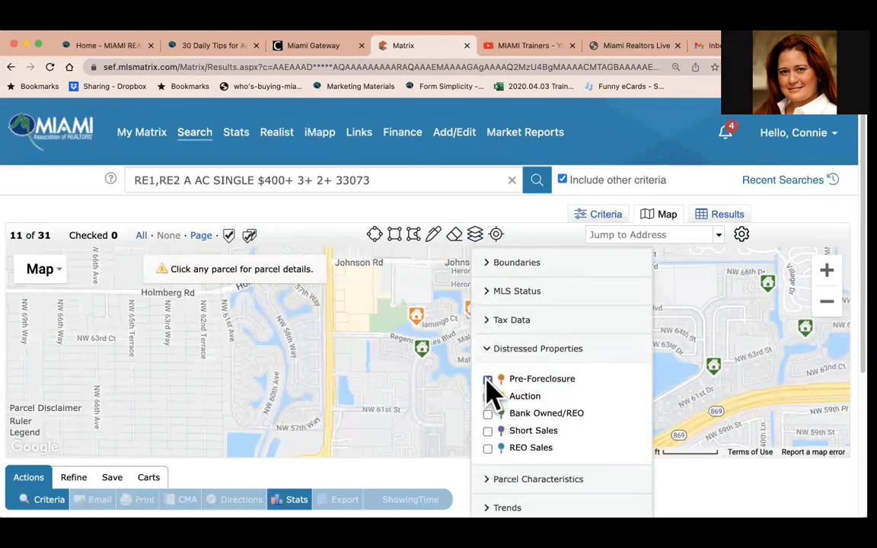
pyautogui.click(487, 448)
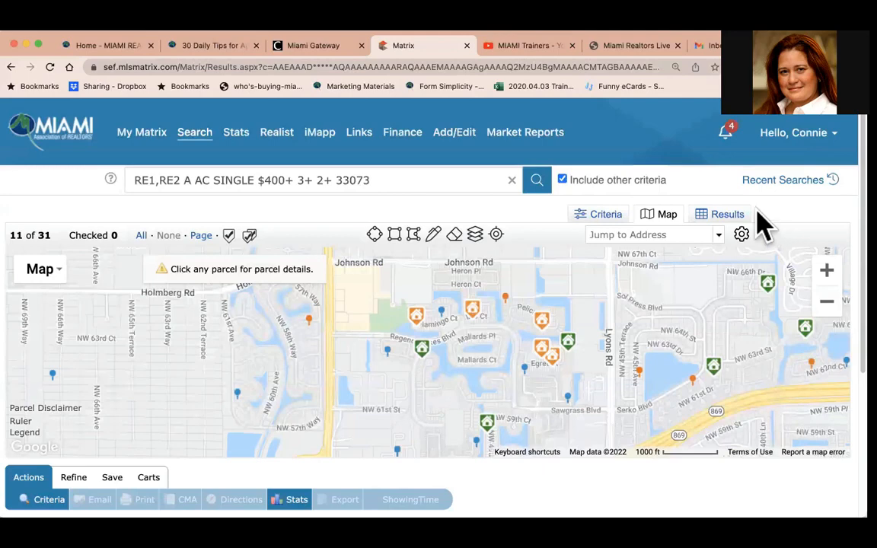
# Turn off the Pre-Foreclosure and REO Sales layers and open the Parcel Characteristics options.
pyautogui.moveTo(478, 251)
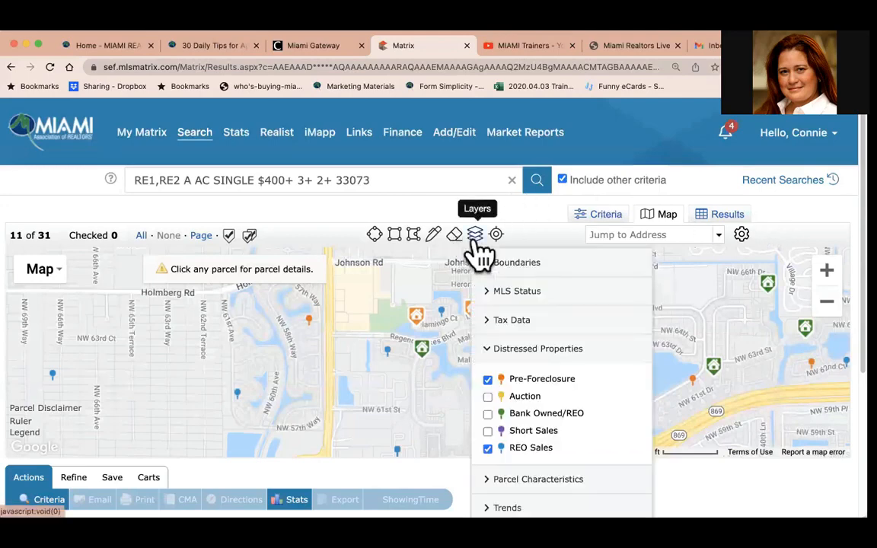
pyautogui.click(488, 379)
pyautogui.click(488, 448)
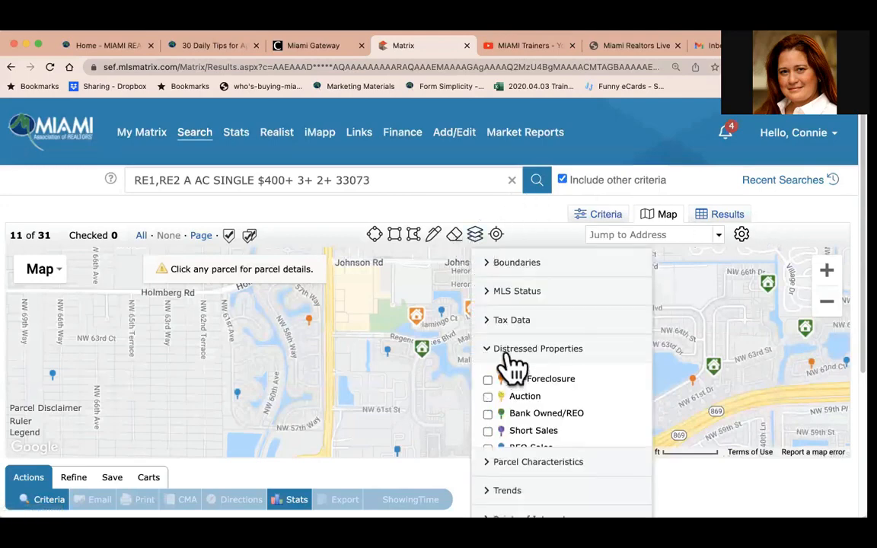
pyautogui.click(506, 350)
pyautogui.click(508, 380)
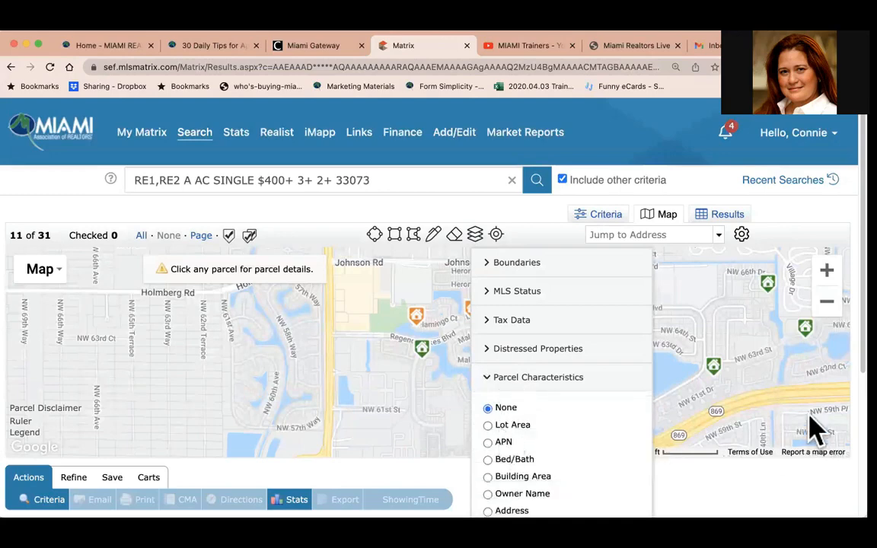
pyautogui.click(770, 308)
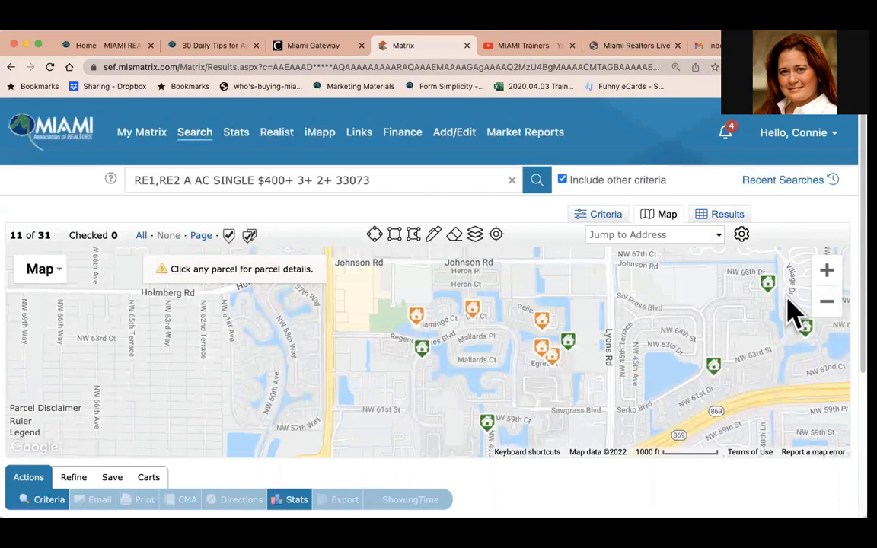
# Review the Tax Data and Parcel Characteristics layer options in the layers panel.
pyautogui.click(475, 236)
pyautogui.click(503, 321)
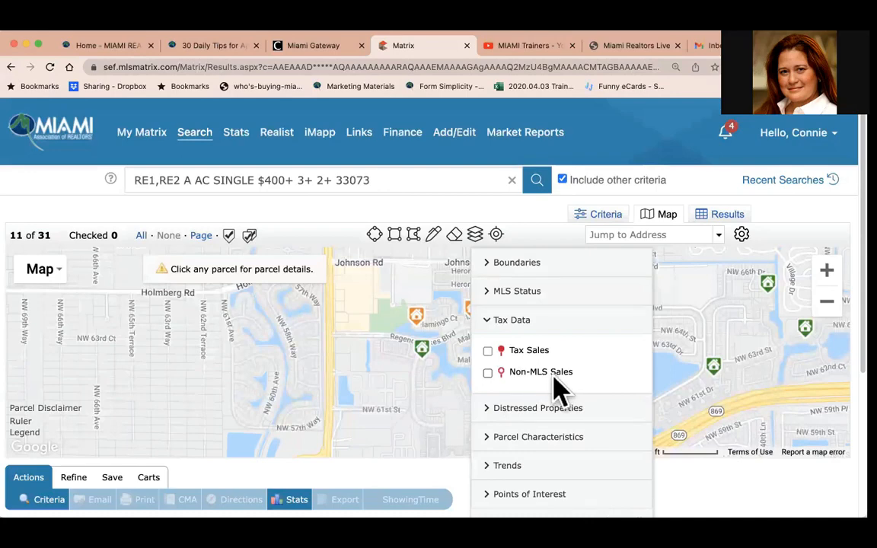
pyautogui.click(490, 319)
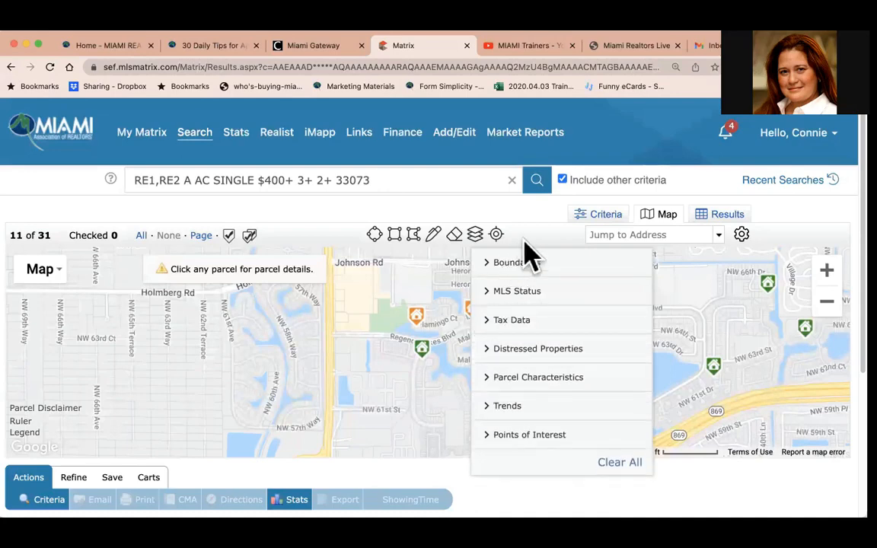
pyautogui.click(532, 238)
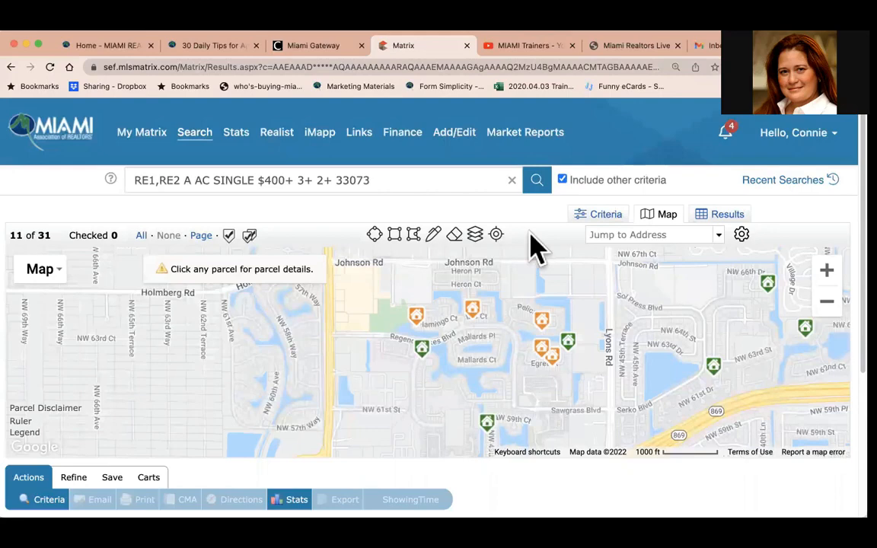
pyautogui.click(477, 238)
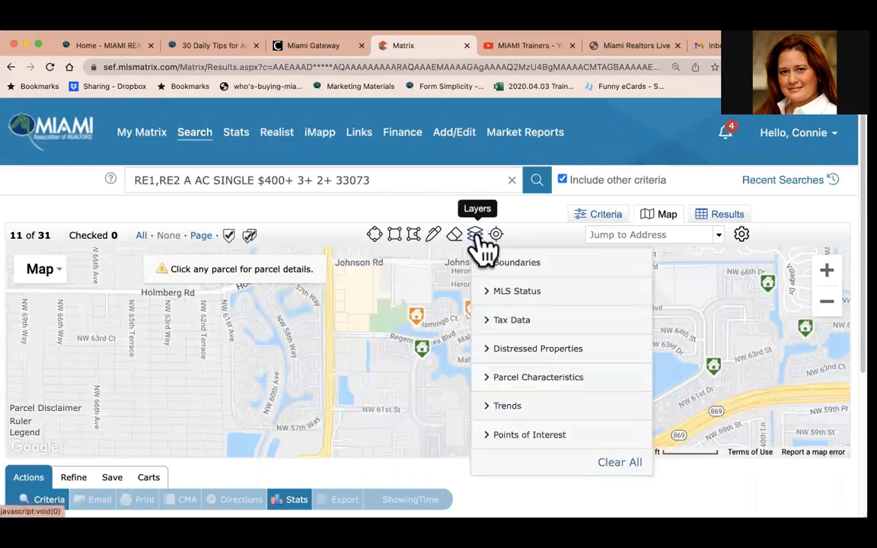
pyautogui.click(511, 381)
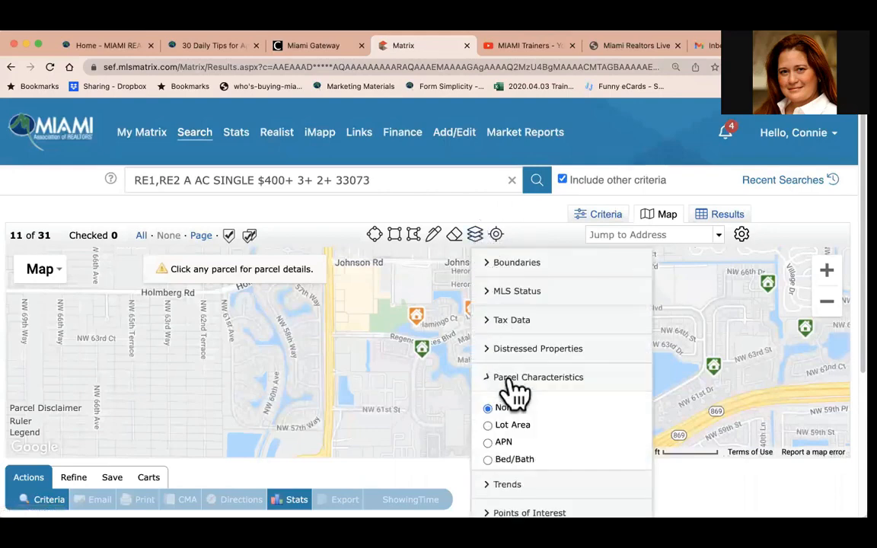
# Zoom into the Regency Lakes area and open then close the parcel details for the access road parcel.
pyautogui.moveTo(557, 268); pyautogui.dragTo(392, 258)
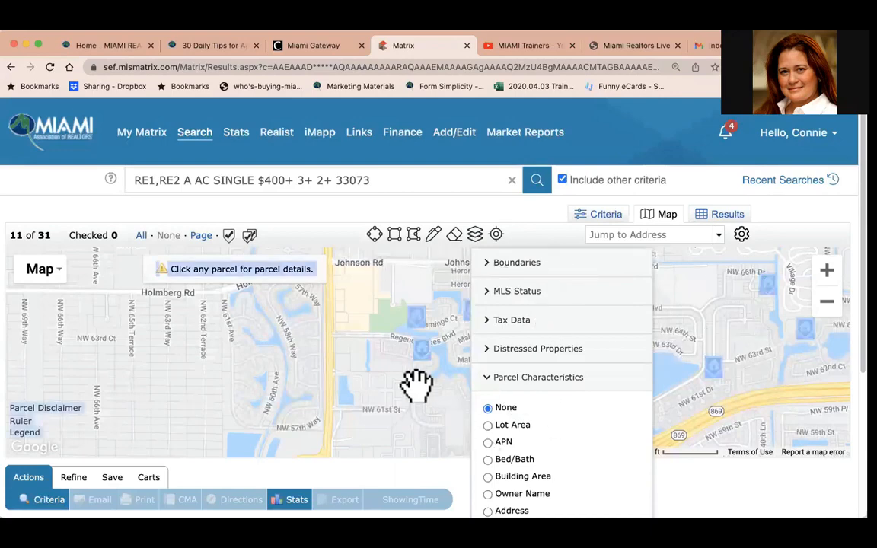
pyautogui.moveTo(417, 386); pyautogui.dragTo(198, 407)
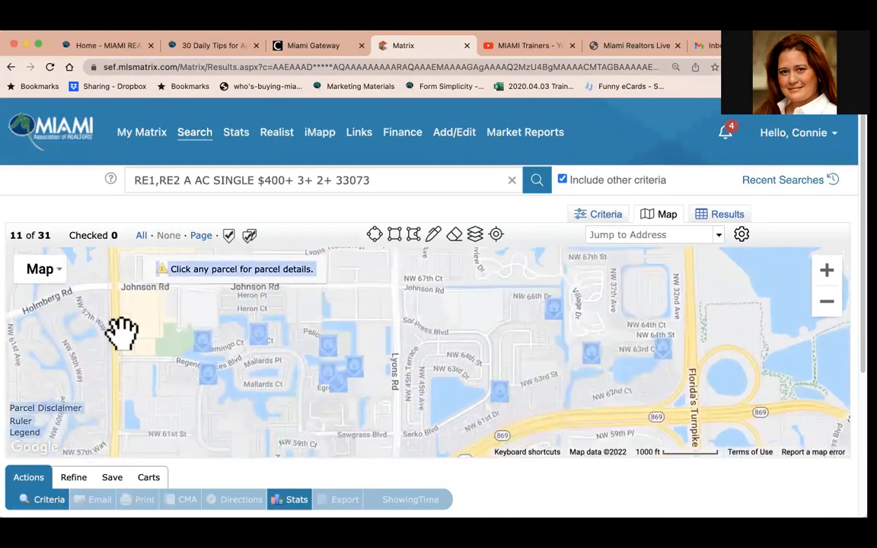
pyautogui.click(475, 235)
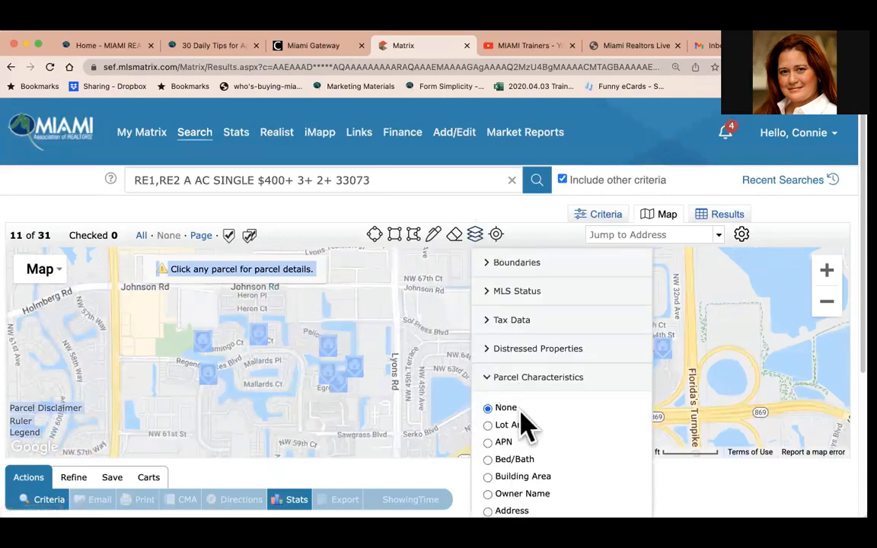
pyautogui.click(827, 271)
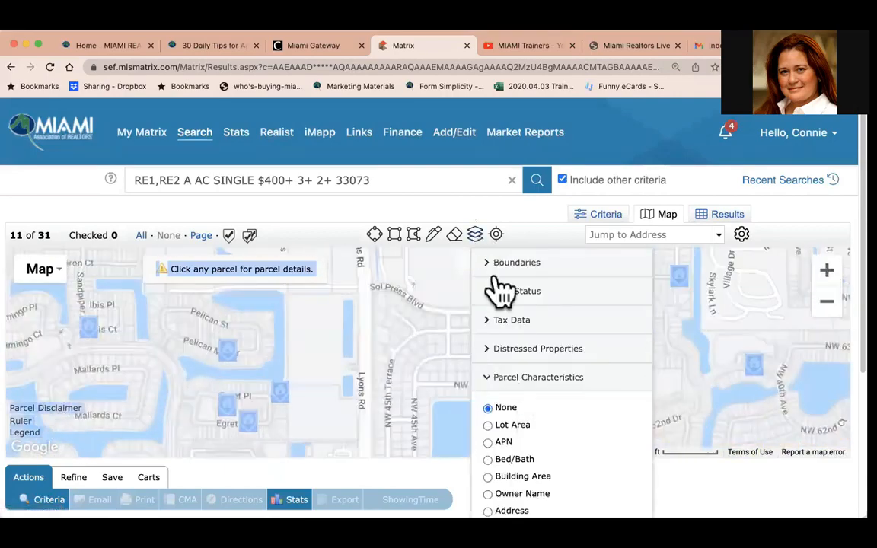
pyautogui.moveTo(256, 308); pyautogui.dragTo(422, 312)
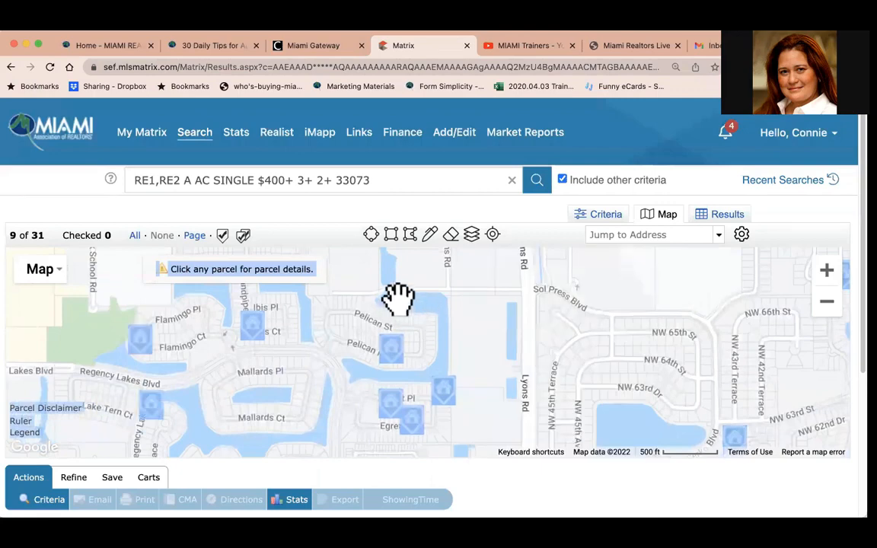
pyautogui.click(398, 299)
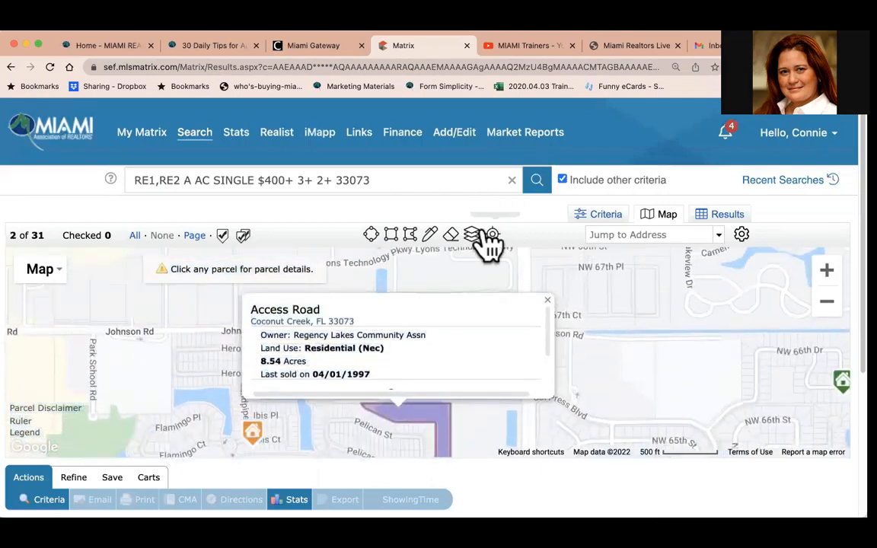
pyautogui.click(551, 306)
# Turn on the Lot Area parcel characteristics layer on the map.
pyautogui.moveTo(430, 362); pyautogui.dragTo(501, 221)
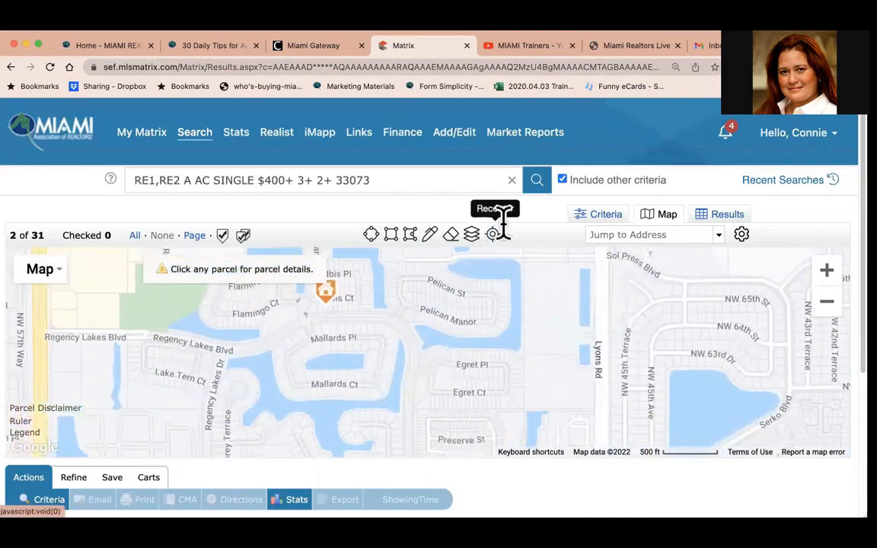
pyautogui.click(472, 235)
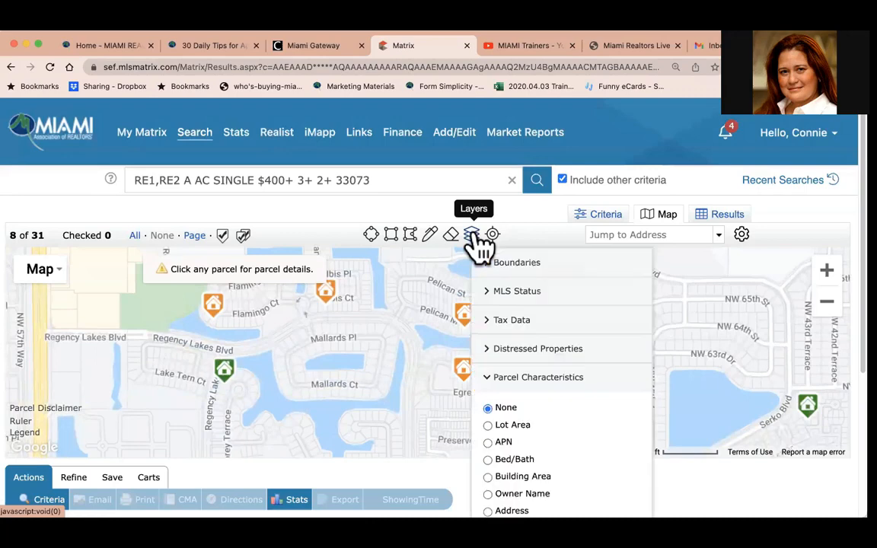
pyautogui.click(488, 427)
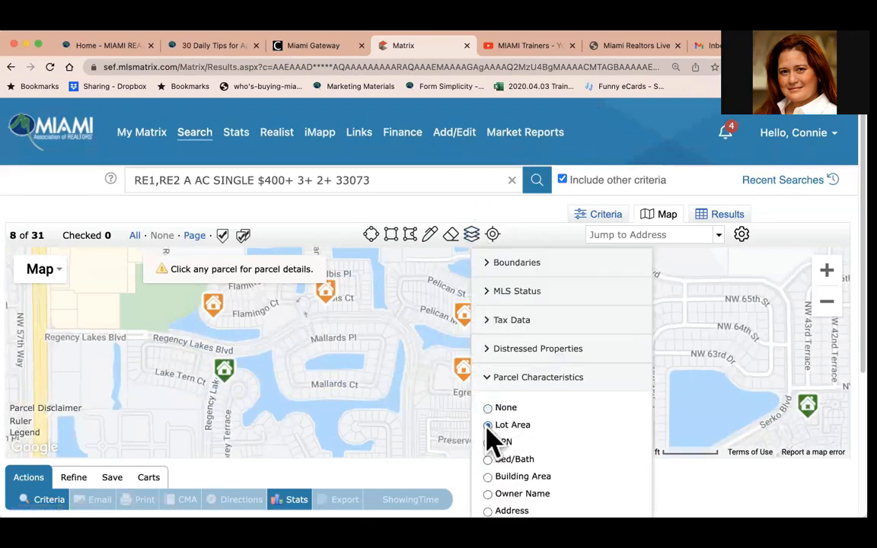
# Zoom in on the Mallards Pl parcels to examine their lot area labels and browse the Tax Data layer options.
pyautogui.click(827, 272)
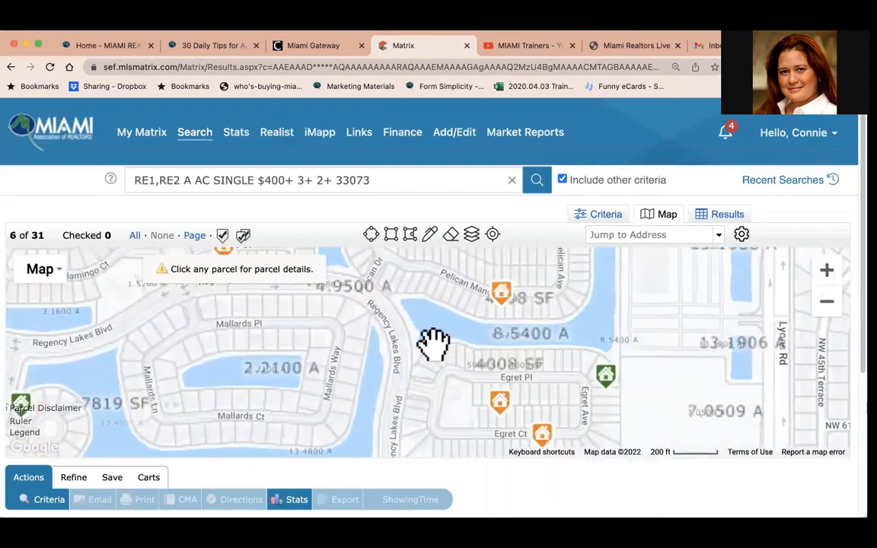
pyautogui.moveTo(335, 329); pyautogui.dragTo(485, 366)
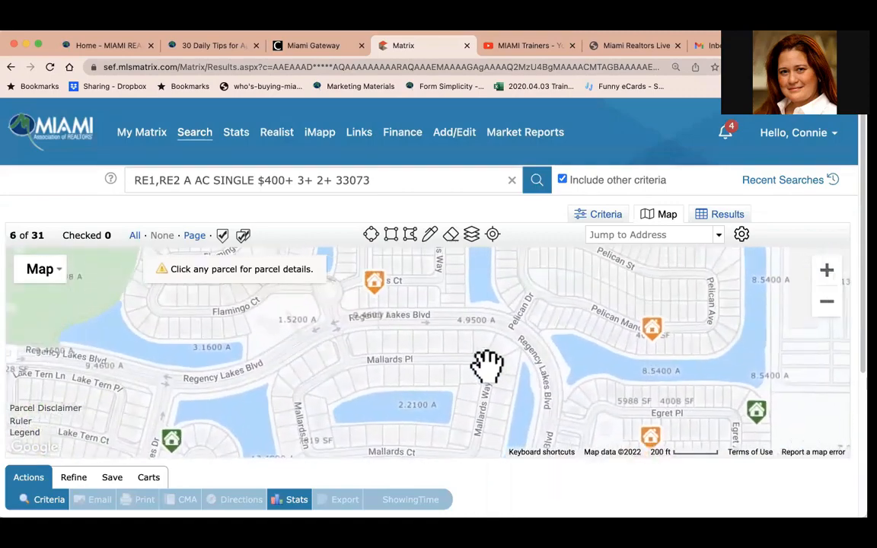
pyautogui.click(827, 274)
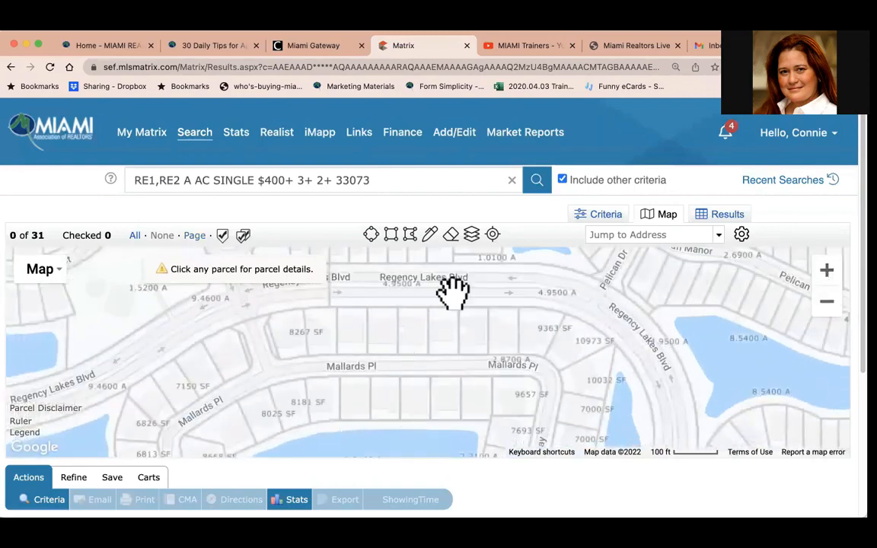
pyautogui.click(828, 273)
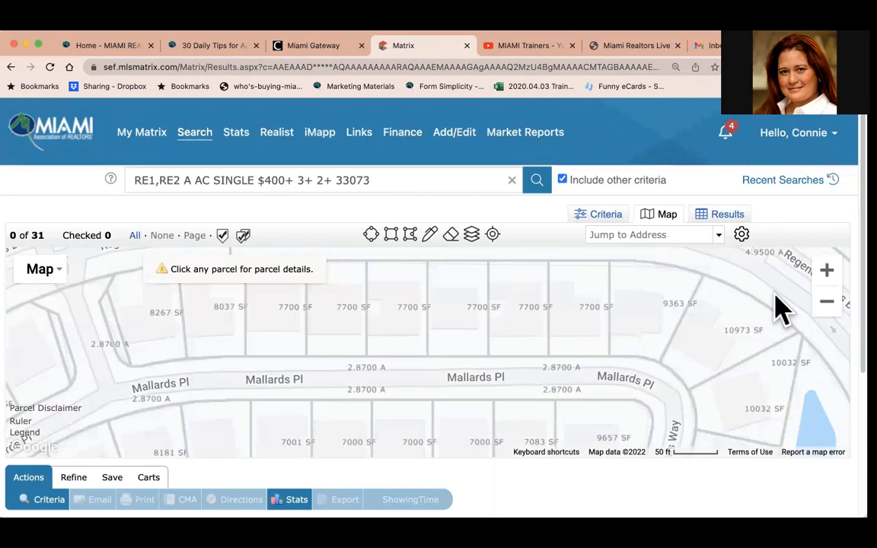
pyautogui.click(472, 236)
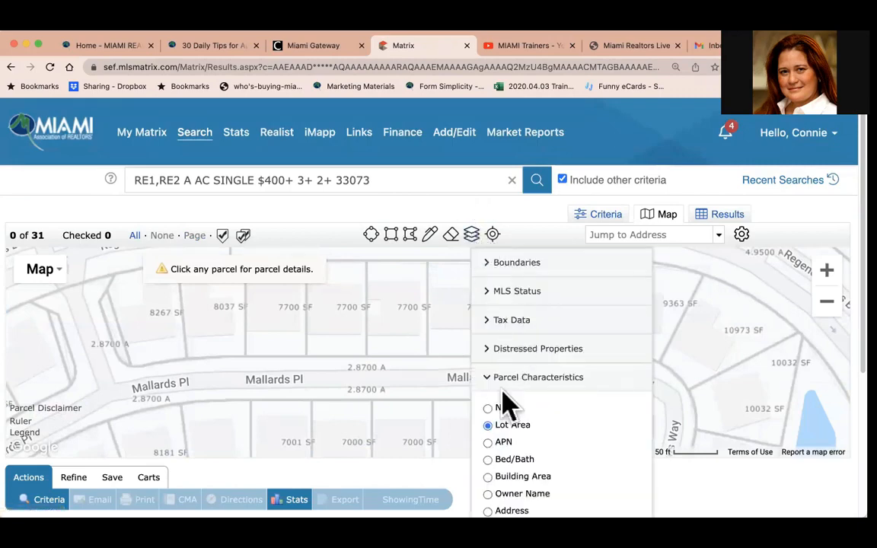
pyautogui.click(496, 323)
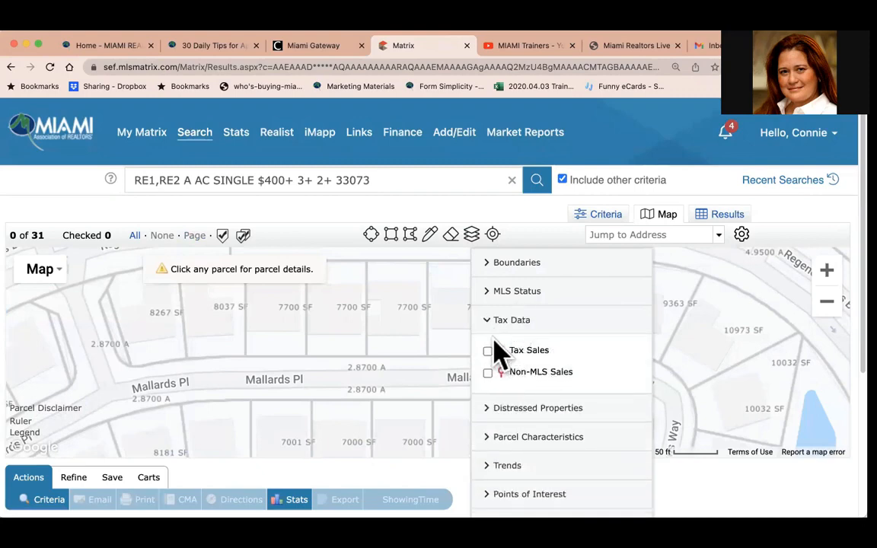
pyautogui.click(493, 321)
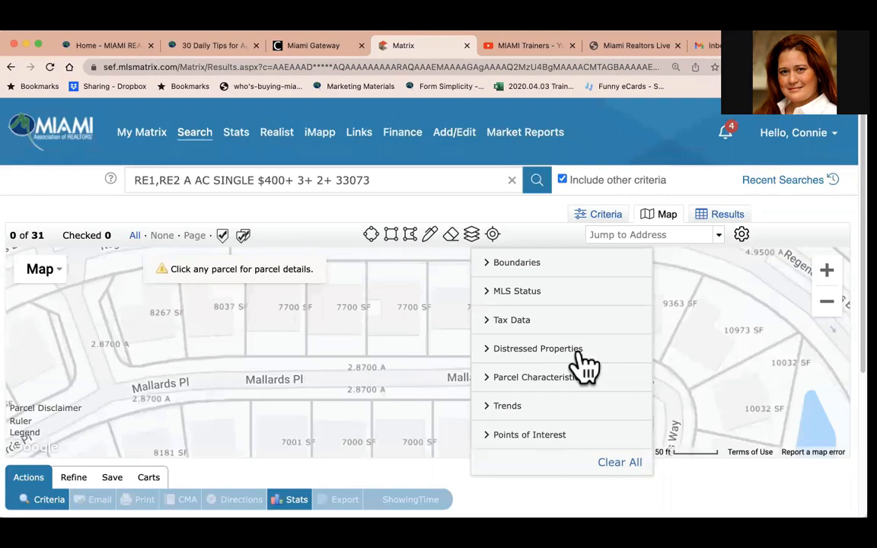
pyautogui.click(538, 378)
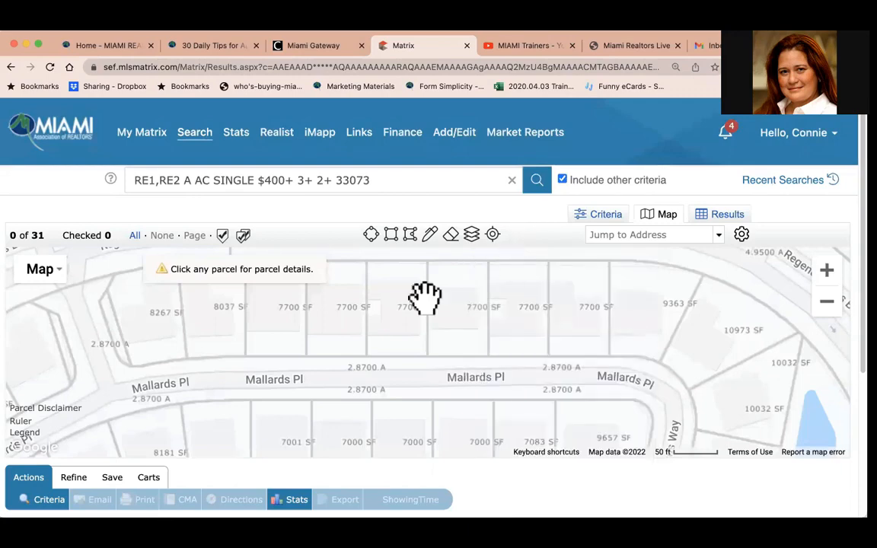
# Switch the parcel characteristics layer from Lot Area to APN.
pyautogui.moveTo(294, 364); pyautogui.dragTo(489, 251)
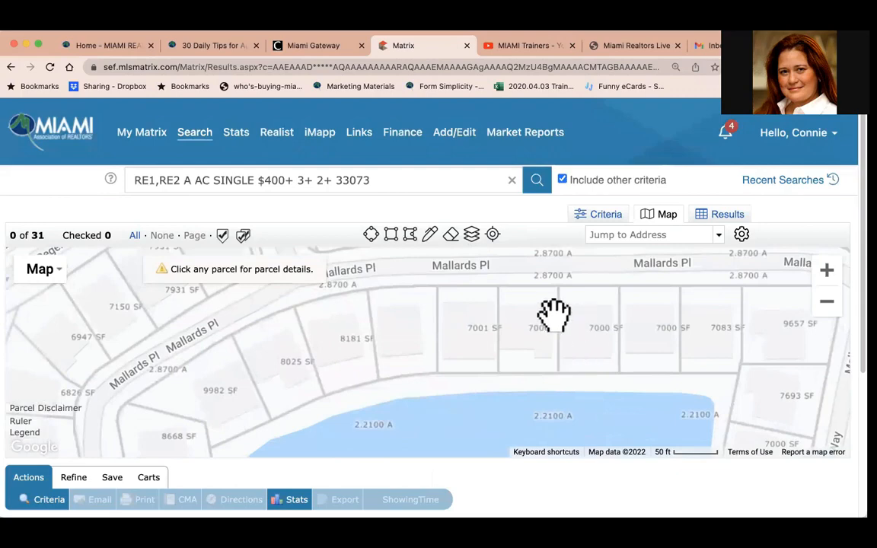
pyautogui.moveTo(549, 312); pyautogui.dragTo(454, 452)
pyautogui.moveTo(530, 354); pyautogui.dragTo(505, 475)
pyautogui.moveTo(534, 378); pyautogui.dragTo(551, 477)
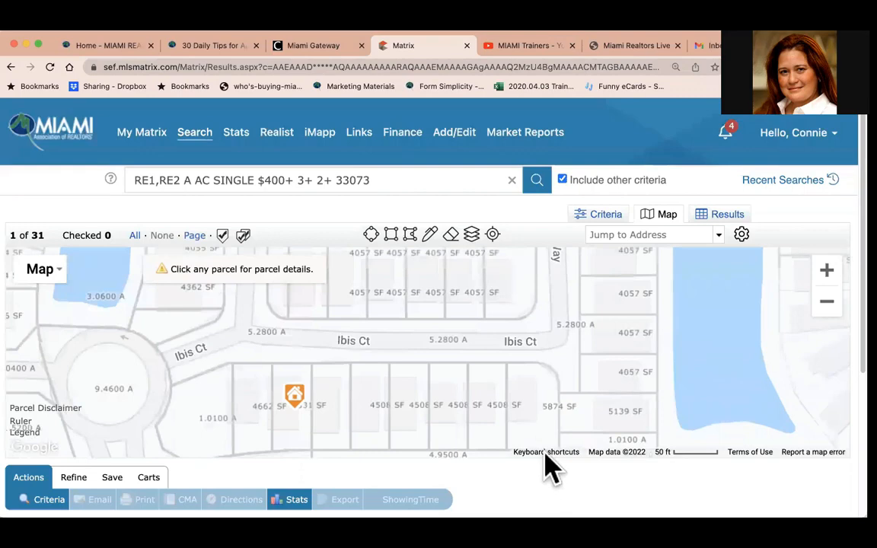
pyautogui.moveTo(537, 395); pyautogui.dragTo(570, 219)
pyautogui.moveTo(408, 350); pyautogui.dragTo(538, 244)
pyautogui.moveTo(496, 328); pyautogui.dragTo(525, 205)
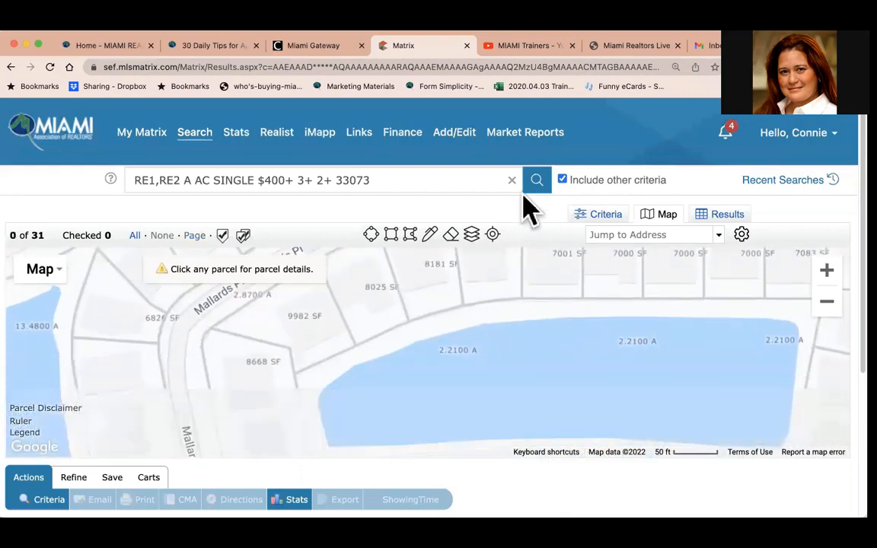
pyautogui.click(471, 234)
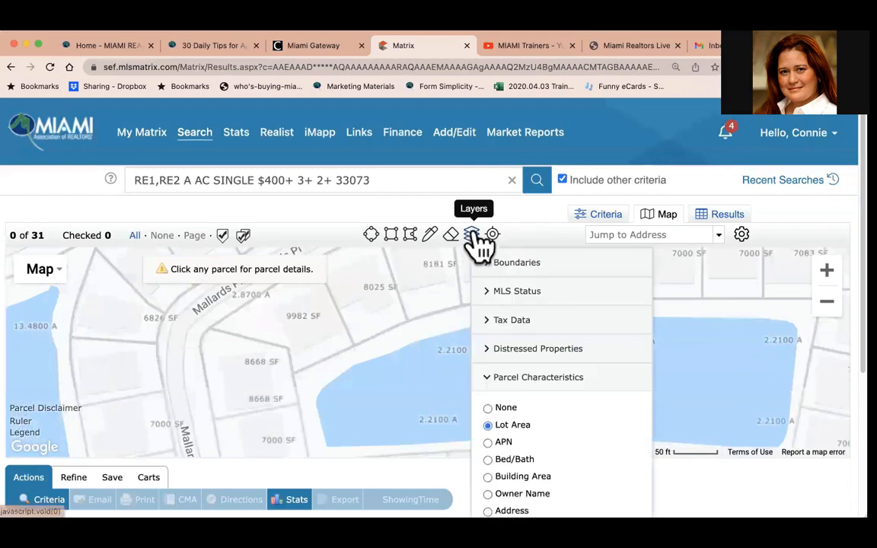
pyautogui.click(488, 442)
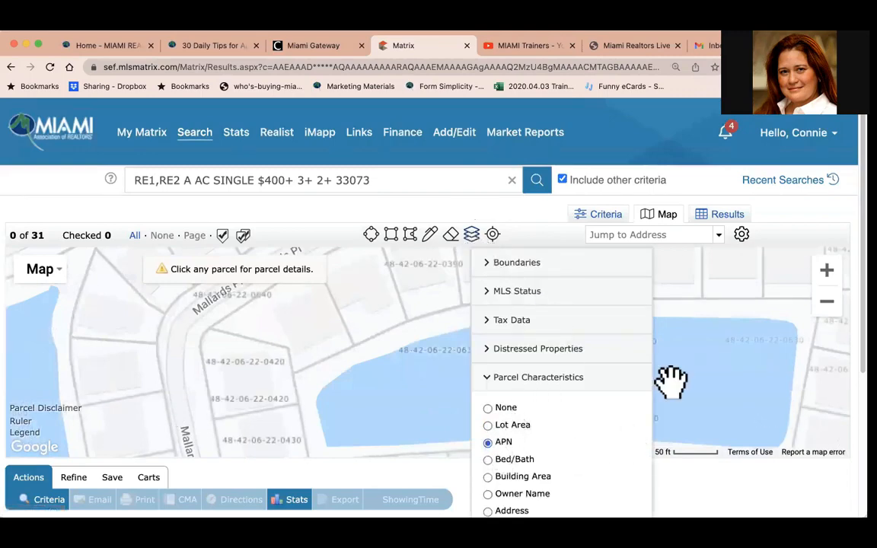
# Open the parcel details for the Mallards Place lake parcel to review its owner and land use.
pyautogui.click(671, 383)
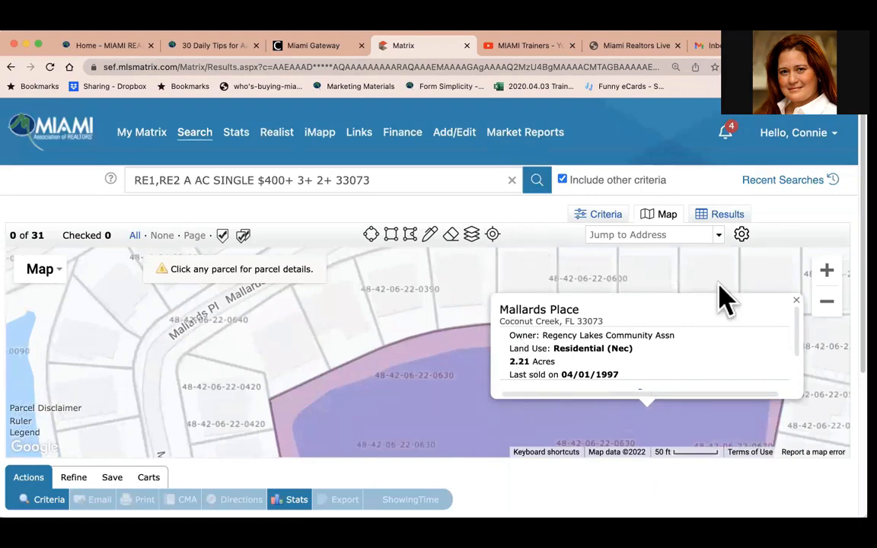
pyautogui.click(795, 301)
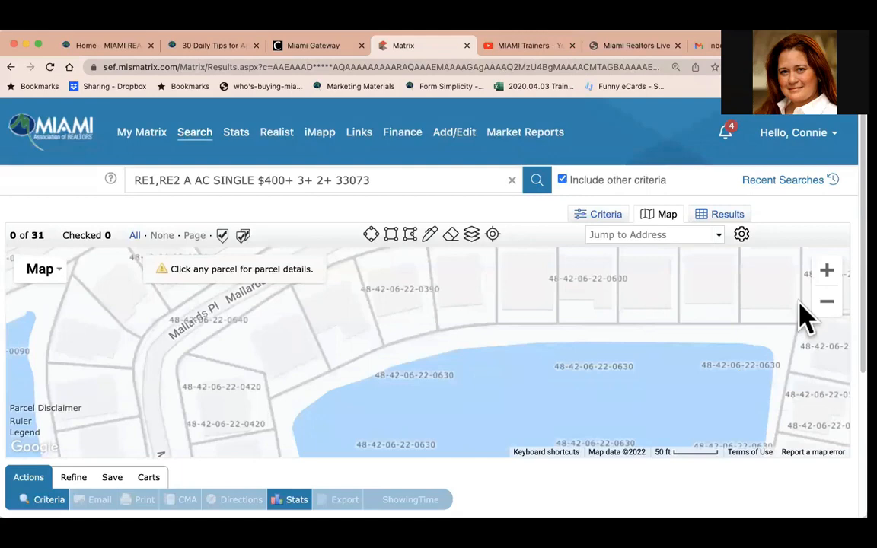
pyautogui.click(472, 234)
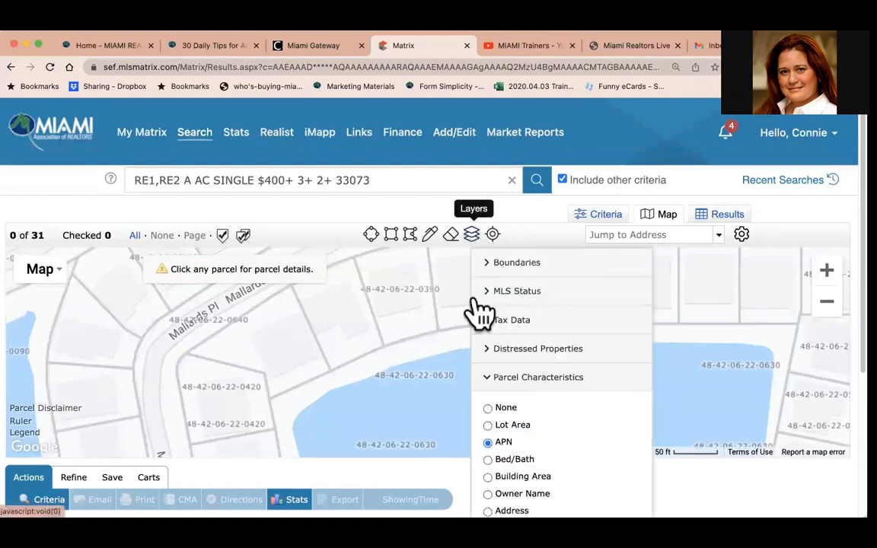
pyautogui.click(395, 416)
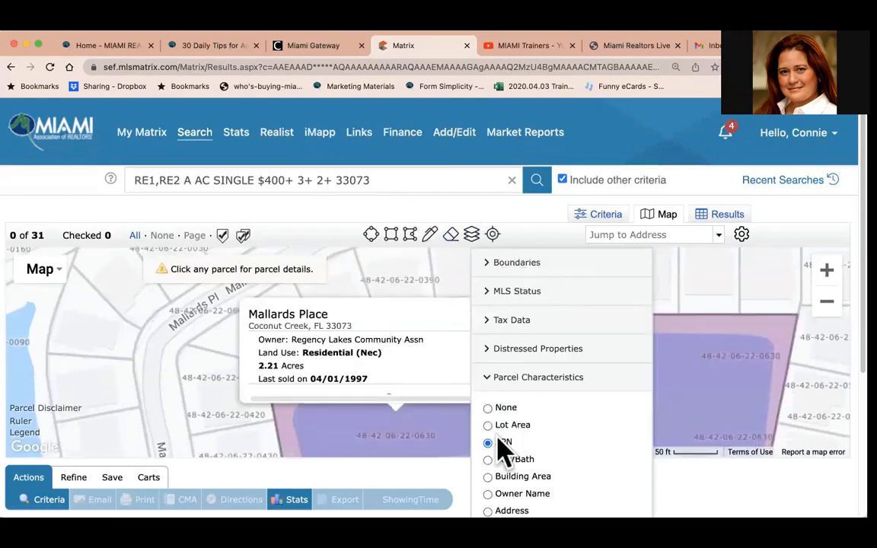
# Switch the parcel characteristics layer to Bed/Bath to show bedroom and bathroom counts on parcels.
pyautogui.click(488, 460)
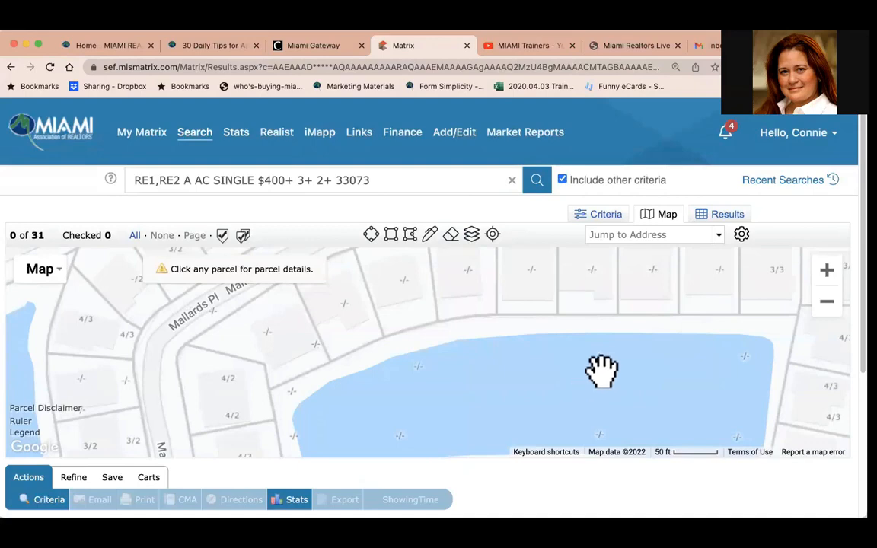
pyautogui.moveTo(631, 293); pyautogui.dragTo(472, 371)
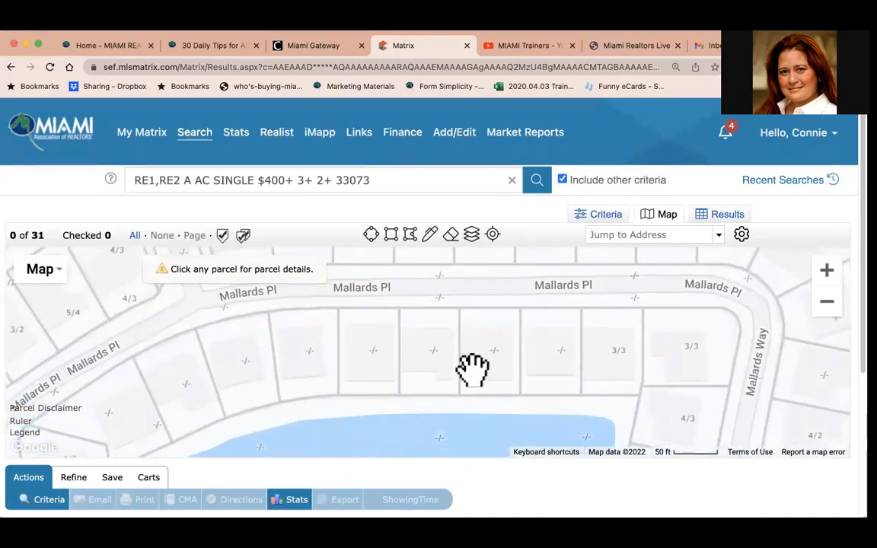
pyautogui.moveTo(506, 332); pyautogui.dragTo(497, 469)
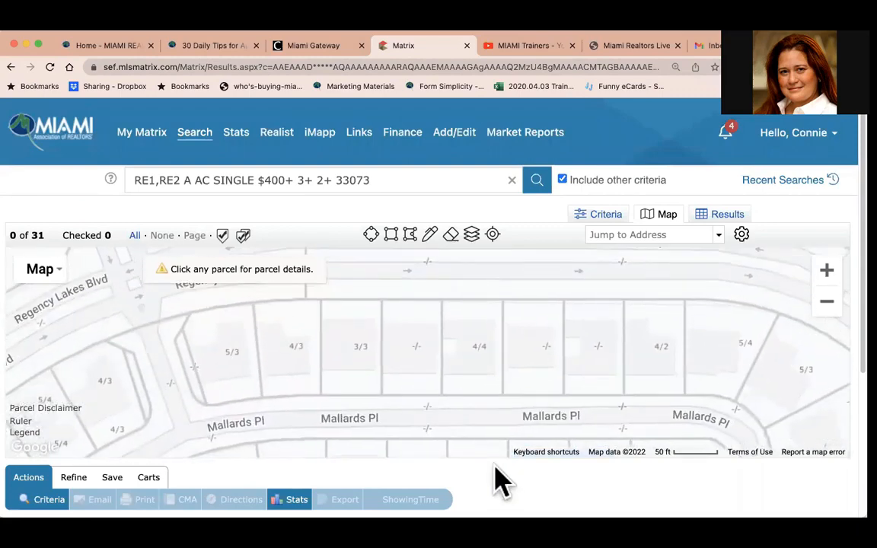
pyautogui.moveTo(513, 407); pyautogui.dragTo(544, 477)
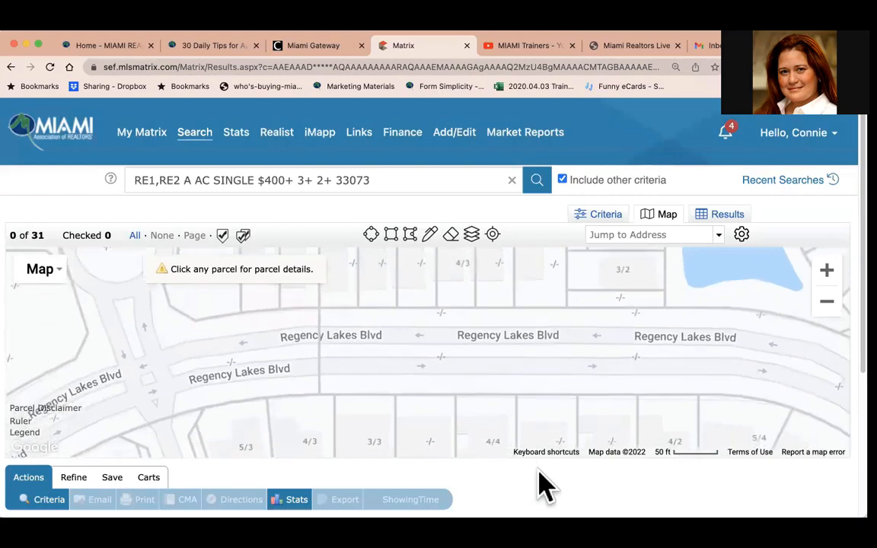
pyautogui.moveTo(478, 374)
pyautogui.mouseDown()
pyautogui.moveTo(612, 401)
pyautogui.moveTo(572, 446)
pyautogui.moveTo(506, 483)
pyautogui.mouseUp()
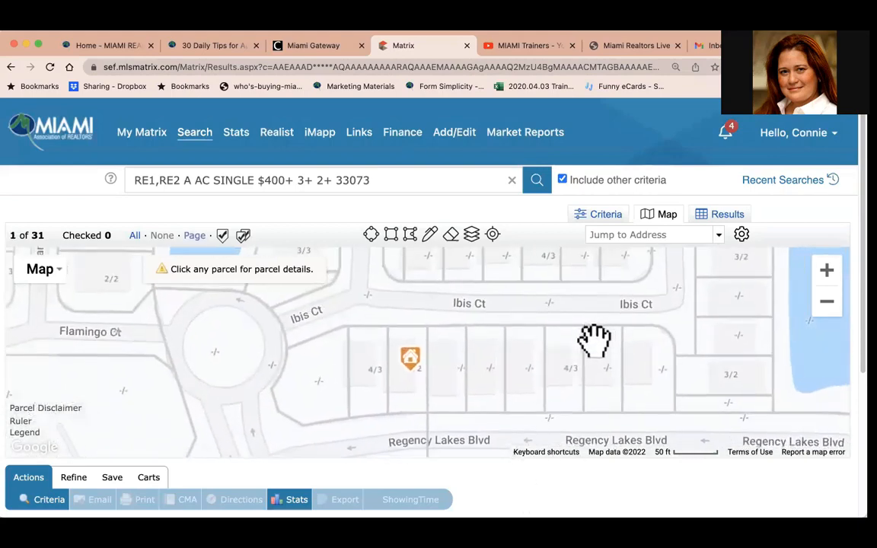
pyautogui.moveTo(593, 340); pyautogui.dragTo(568, 373)
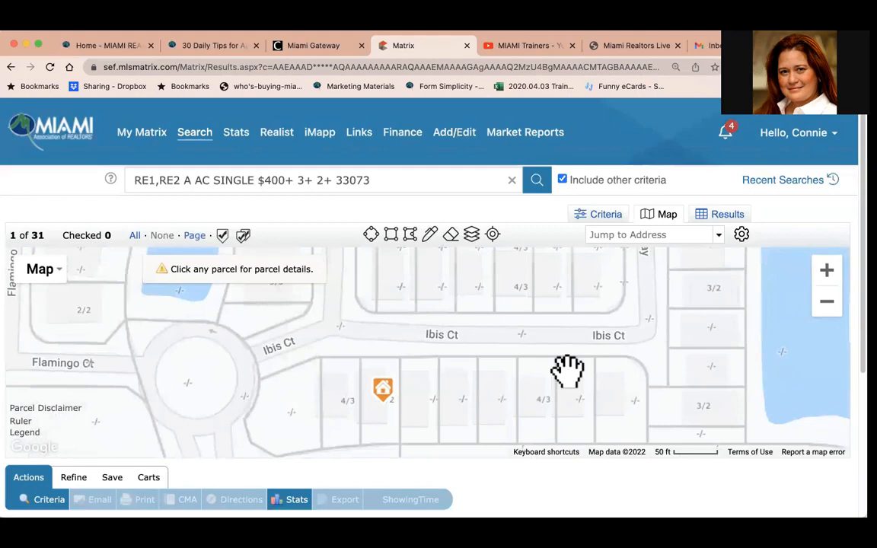
pyautogui.click(827, 303)
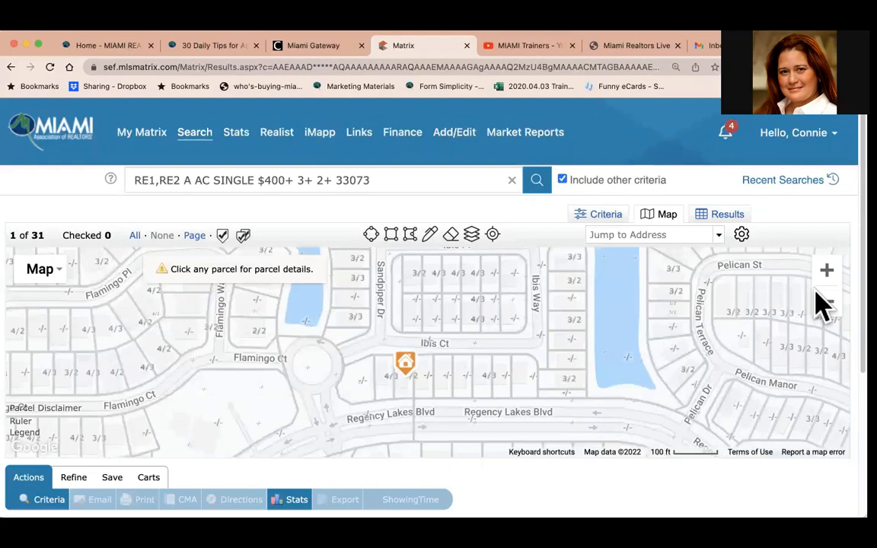
# Switch the parcel characteristics layer to Building Area and close the layers panel.
pyautogui.click(473, 236)
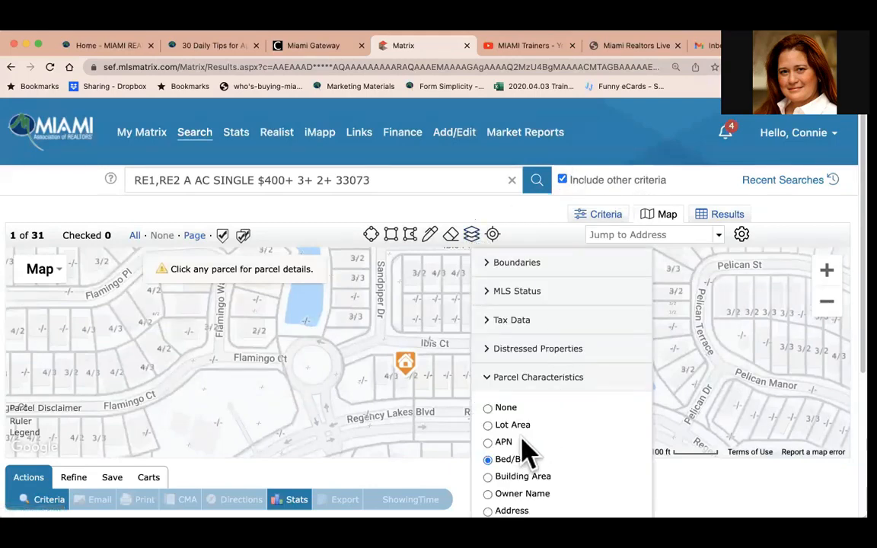
pyautogui.click(487, 477)
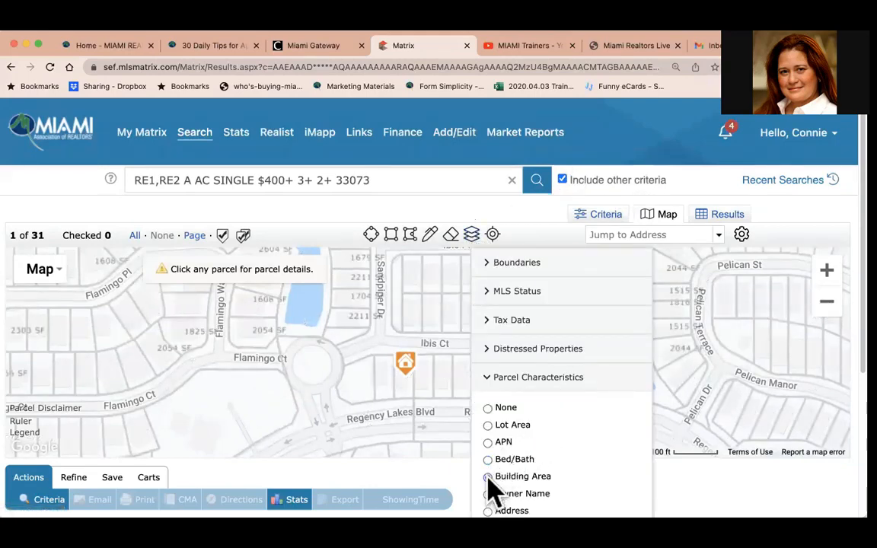
pyautogui.click(812, 210)
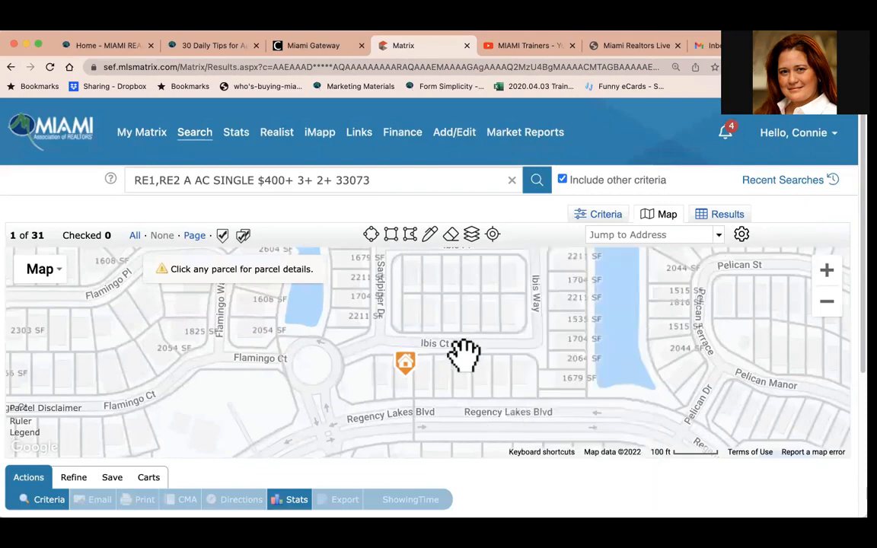
# Switch the parcel characteristics layer to Owner Name for the Mallards Place parcels and close the layers panel.
pyautogui.moveTo(468, 358); pyautogui.dragTo(663, 373)
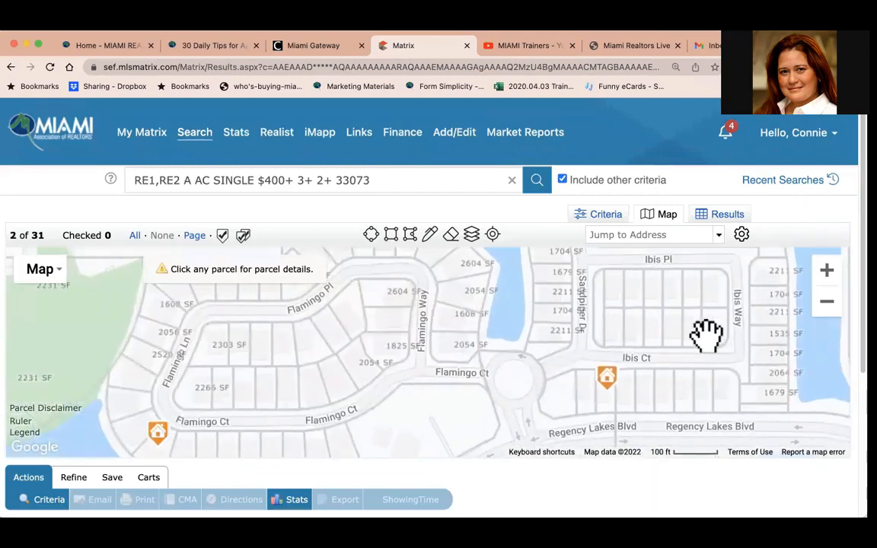
pyautogui.moveTo(694, 337); pyautogui.dragTo(480, 363)
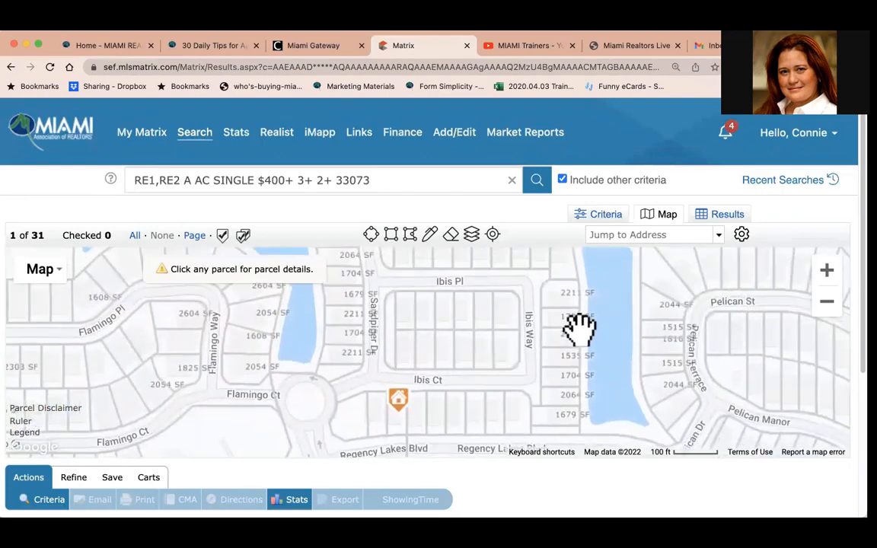
pyautogui.moveTo(681, 325); pyautogui.dragTo(486, 354)
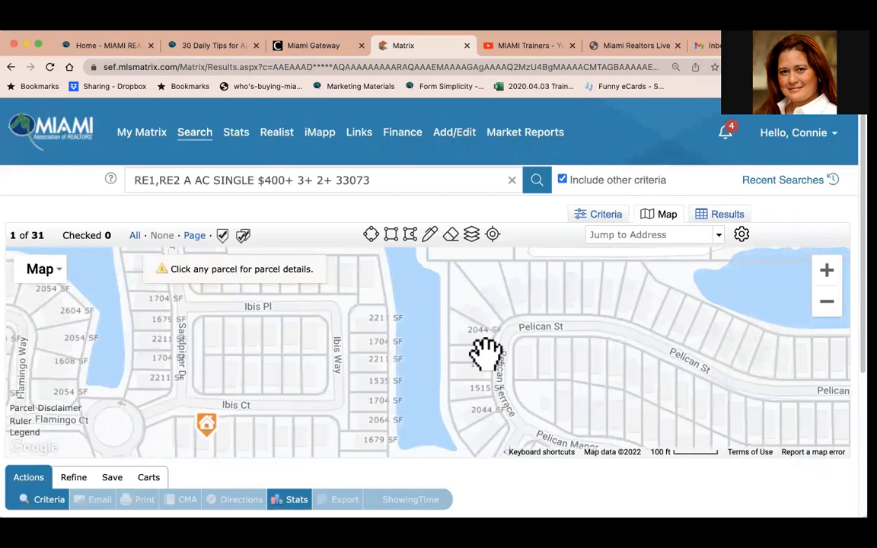
pyautogui.click(826, 304)
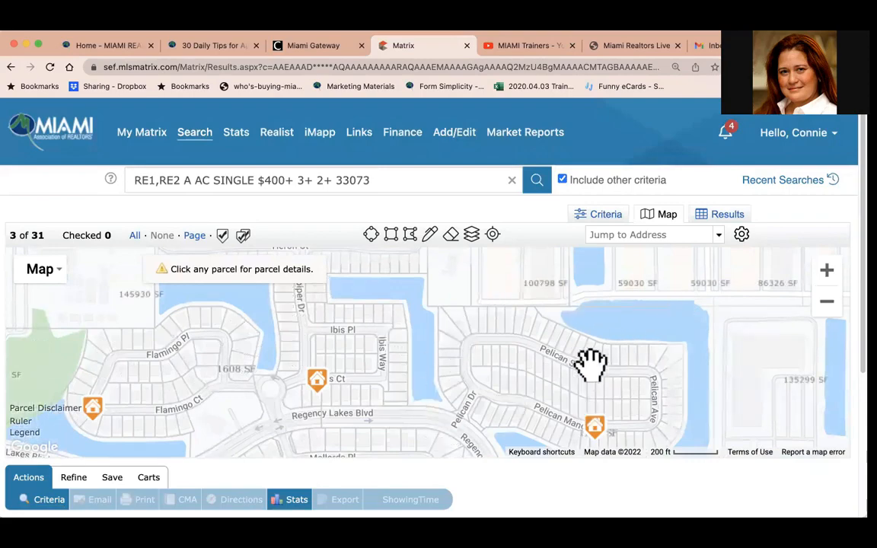
pyautogui.moveTo(587, 363); pyautogui.dragTo(736, 259)
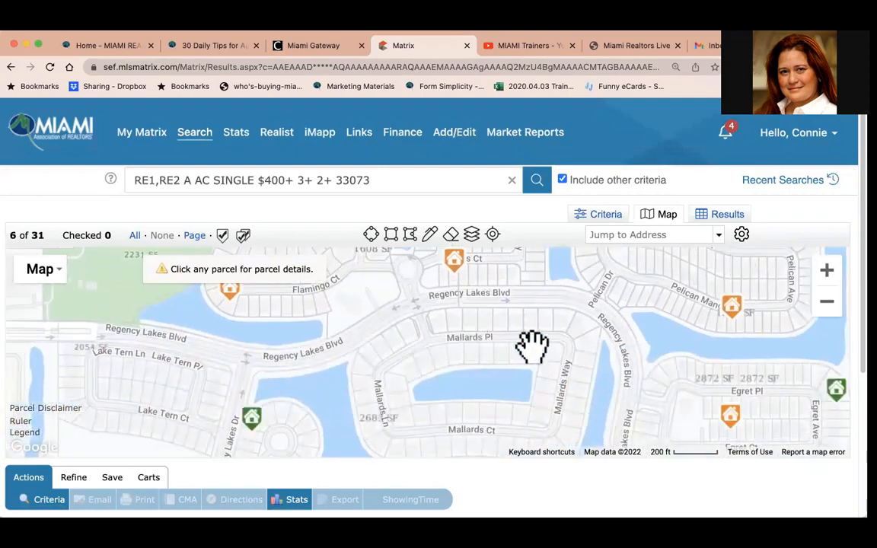
pyautogui.click(828, 277)
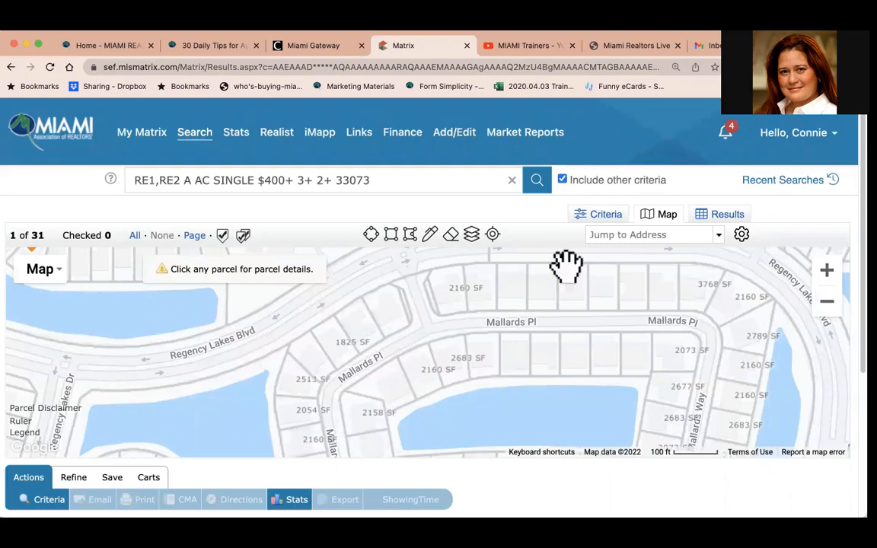
pyautogui.click(472, 236)
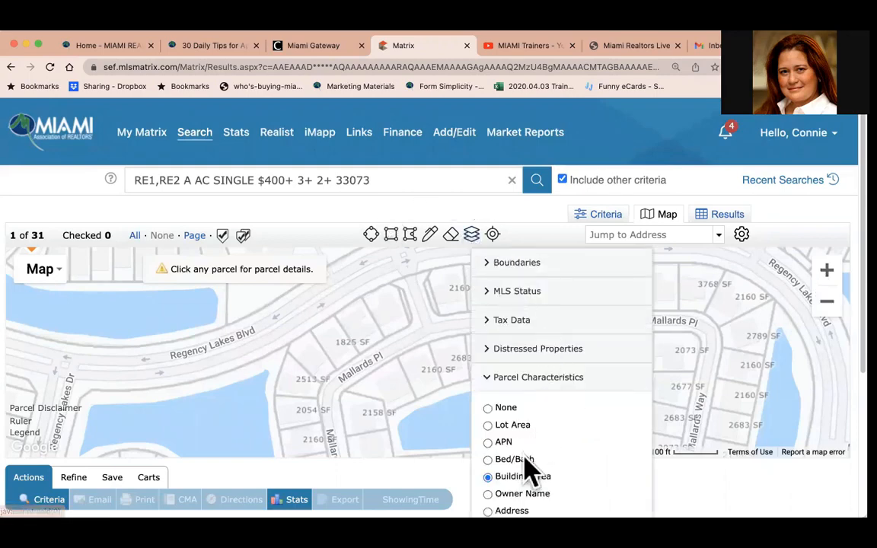
pyautogui.click(488, 493)
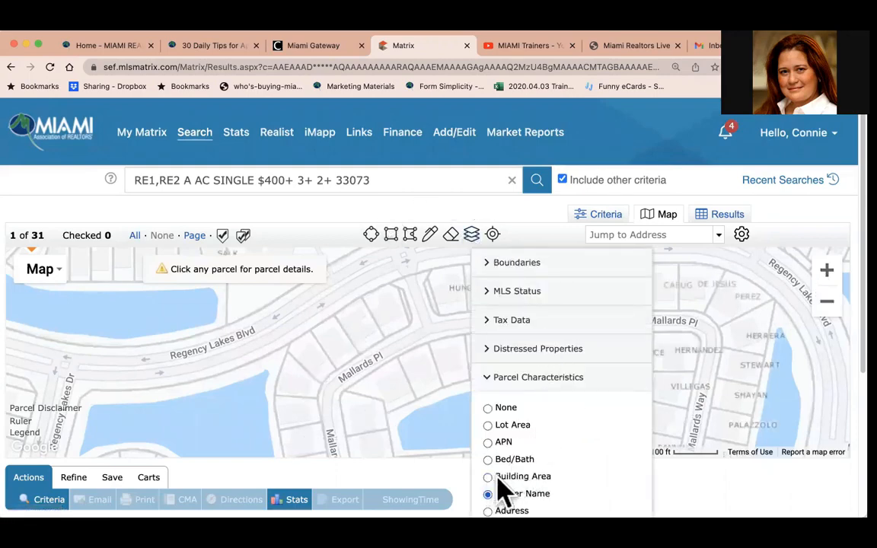
pyautogui.click(803, 217)
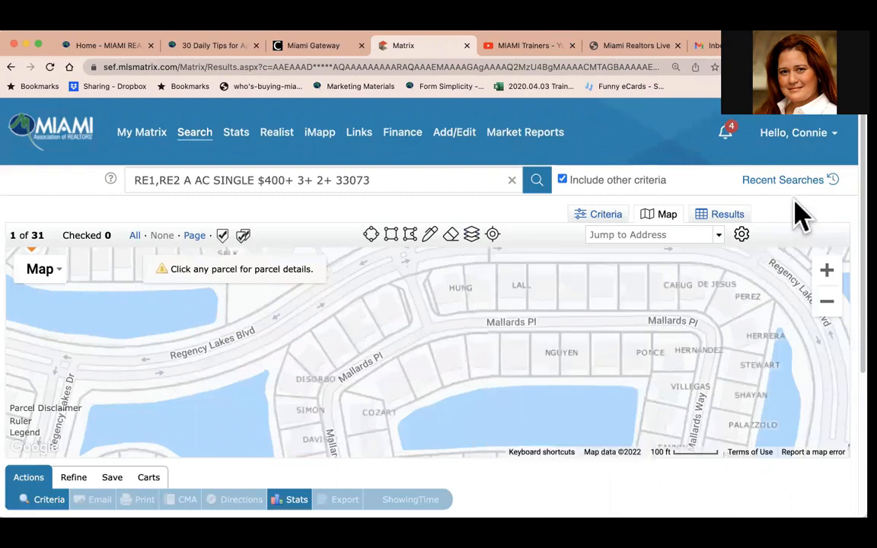
# Switch the parcel characteristics layer to Address for the Ibis Court area parcels.
pyautogui.moveTo(590, 328); pyautogui.dragTo(630, 423)
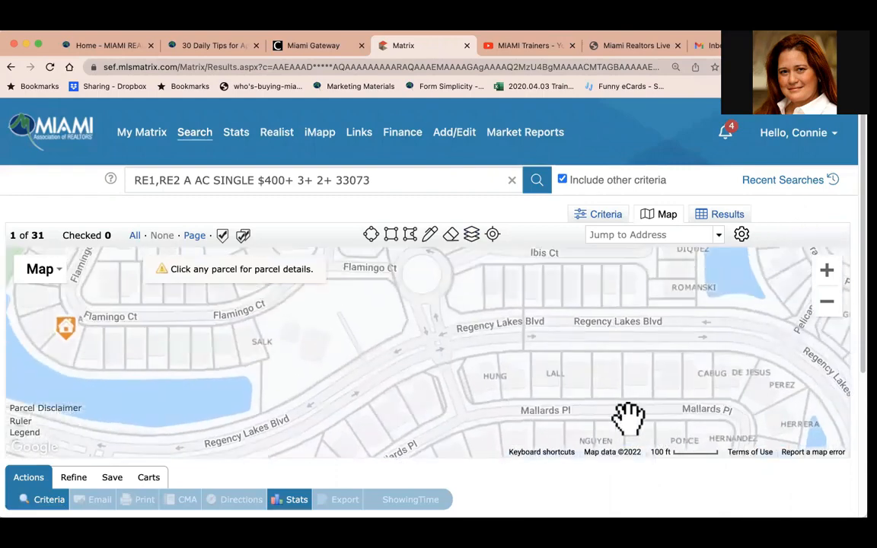
pyautogui.moveTo(644, 343); pyautogui.dragTo(637, 444)
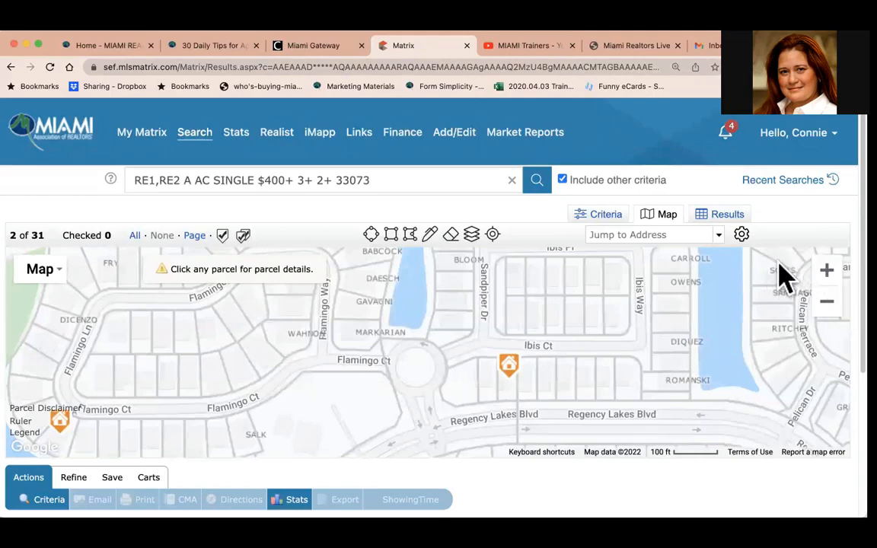
pyautogui.click(472, 235)
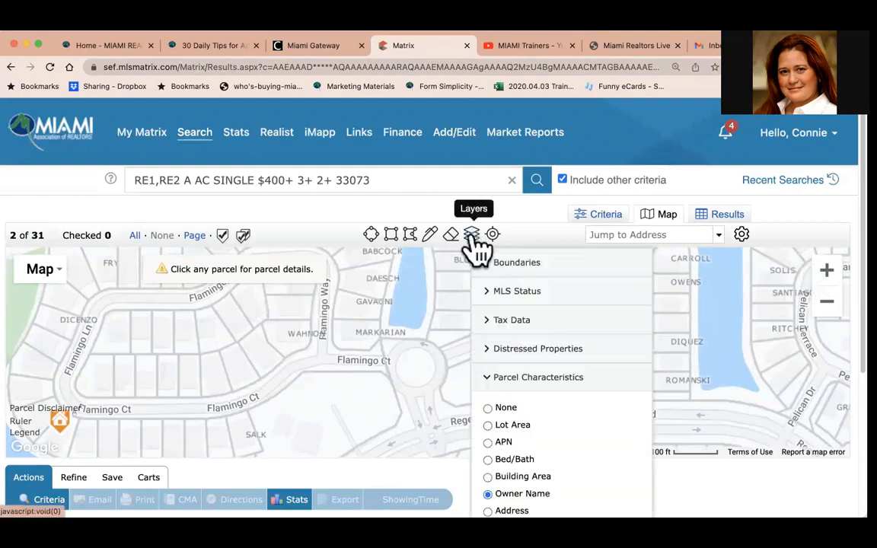
pyautogui.click(488, 511)
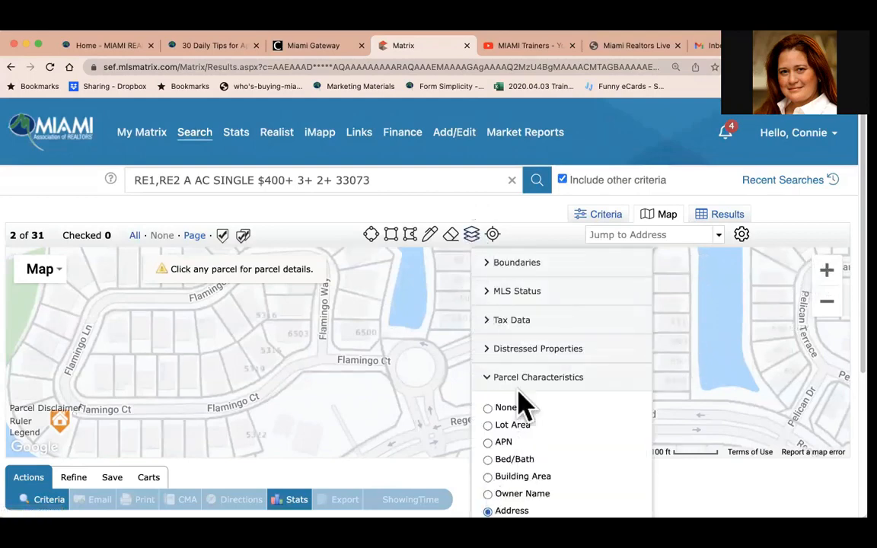
pyautogui.click(514, 224)
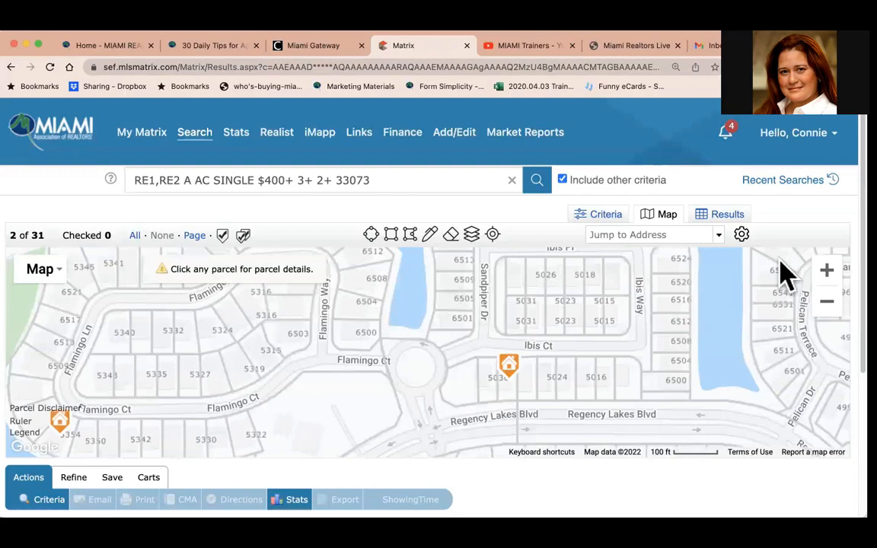
# Zoom out and turn on the Median Sale Price trends layer aggregated by zip code.
pyautogui.click(473, 235)
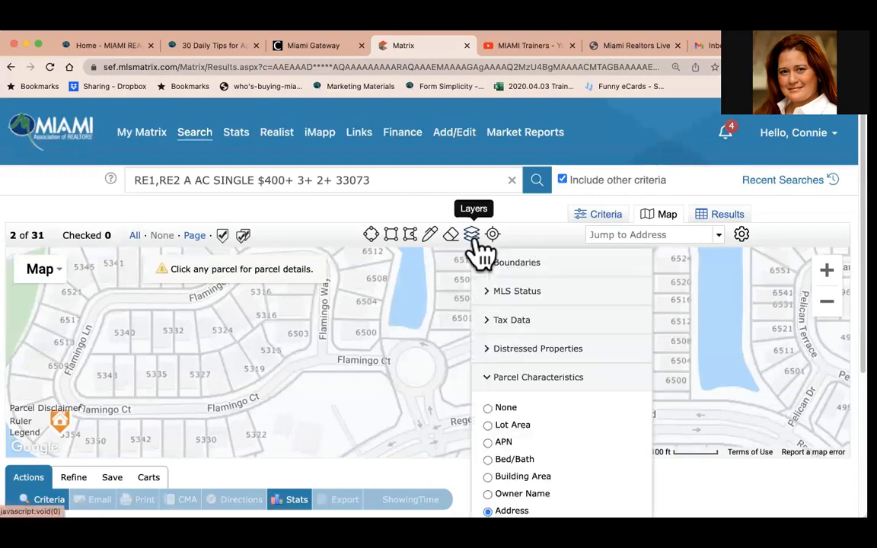
pyautogui.scroll(-4, 570, 434)
pyautogui.scroll(2, 567, 434)
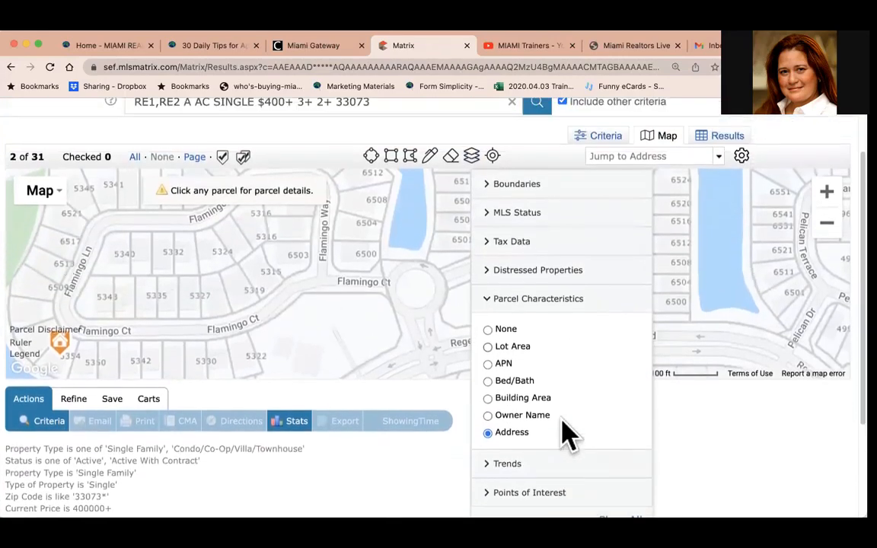
pyautogui.click(493, 307)
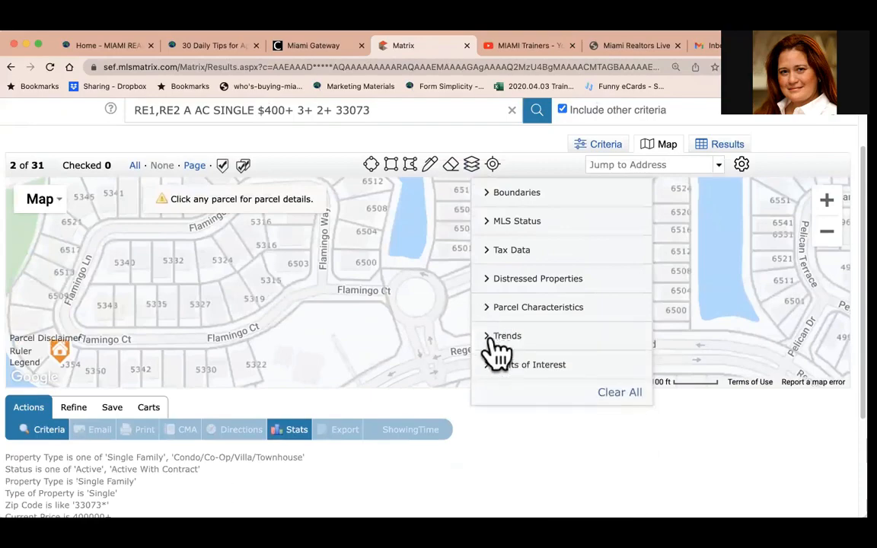
pyautogui.click(502, 336)
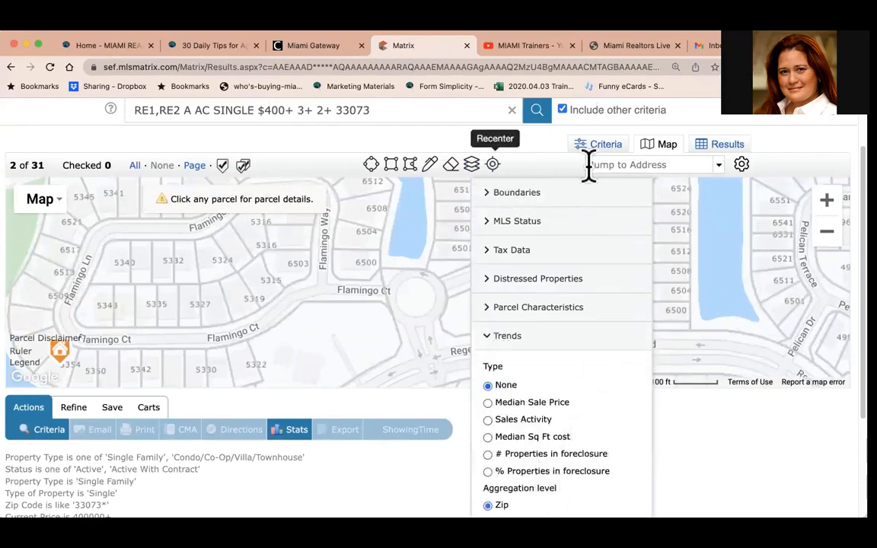
pyautogui.click(826, 234)
pyautogui.click(827, 235)
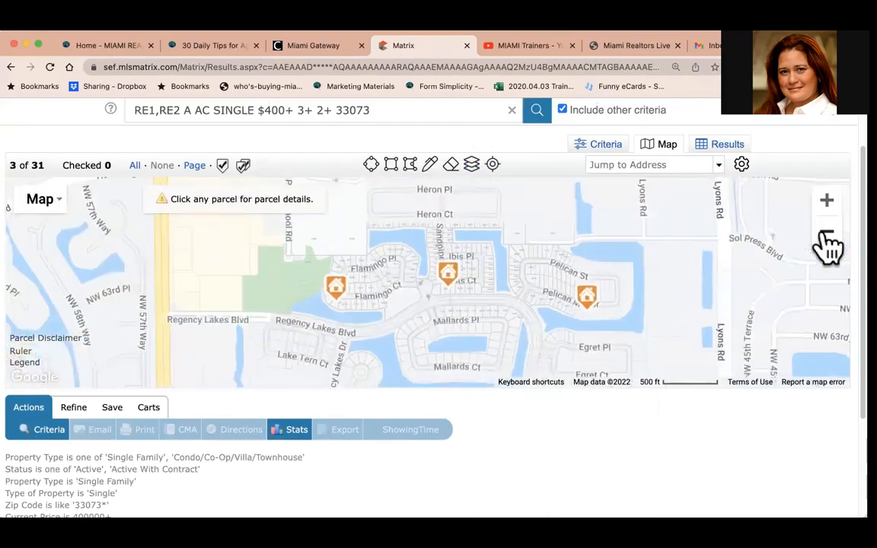
pyautogui.click(827, 235)
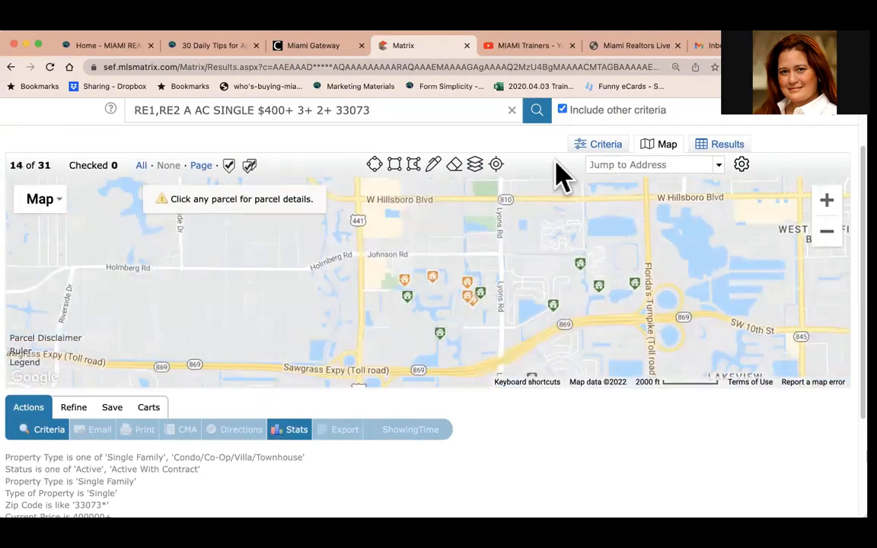
pyautogui.click(475, 168)
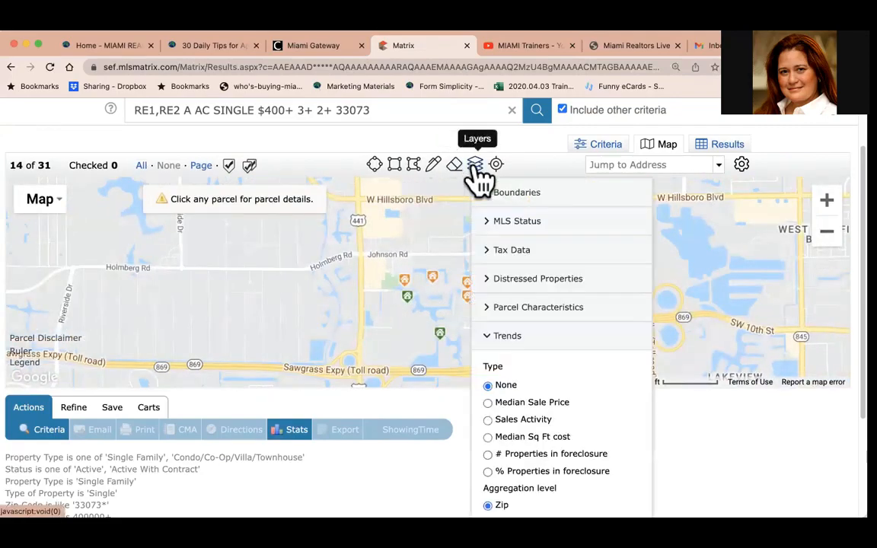
pyautogui.click(487, 403)
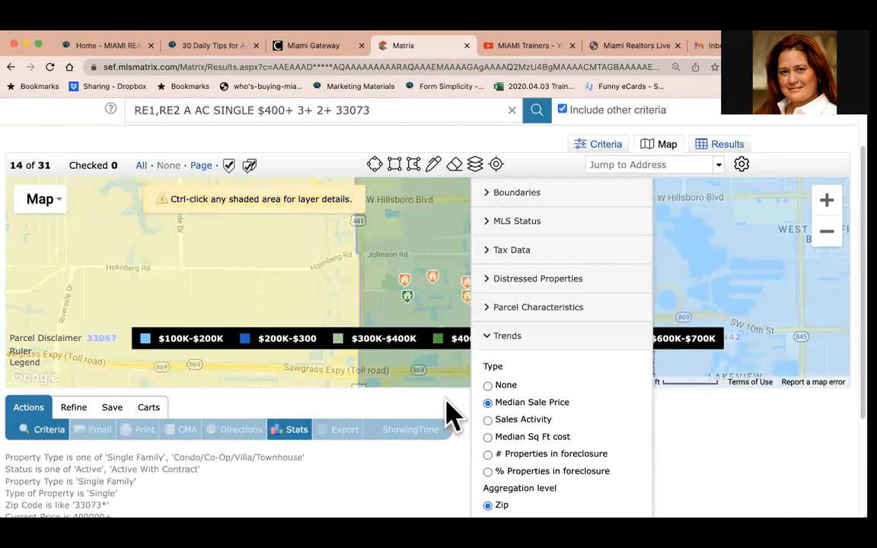
pyautogui.click(446, 398)
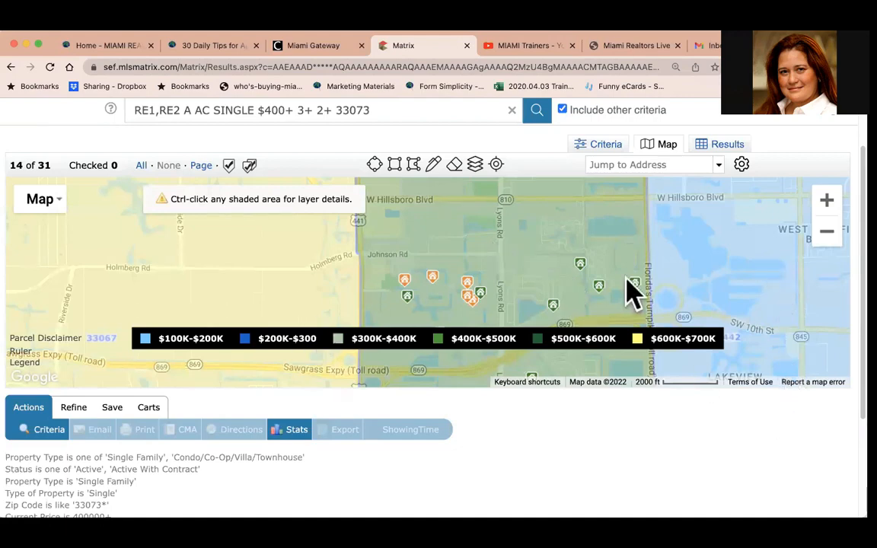
# Switch the trends layer to Sales Activity.
pyautogui.click(474, 166)
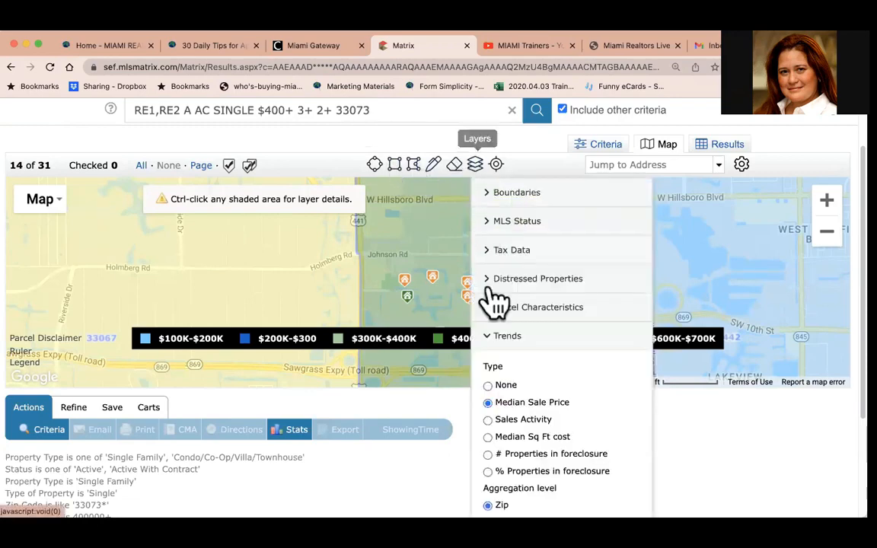
pyautogui.click(487, 419)
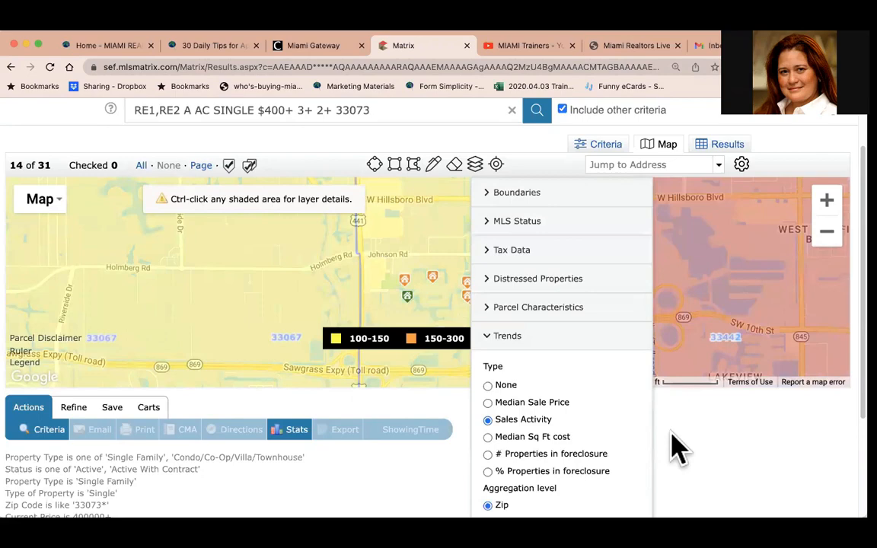
pyautogui.click(769, 416)
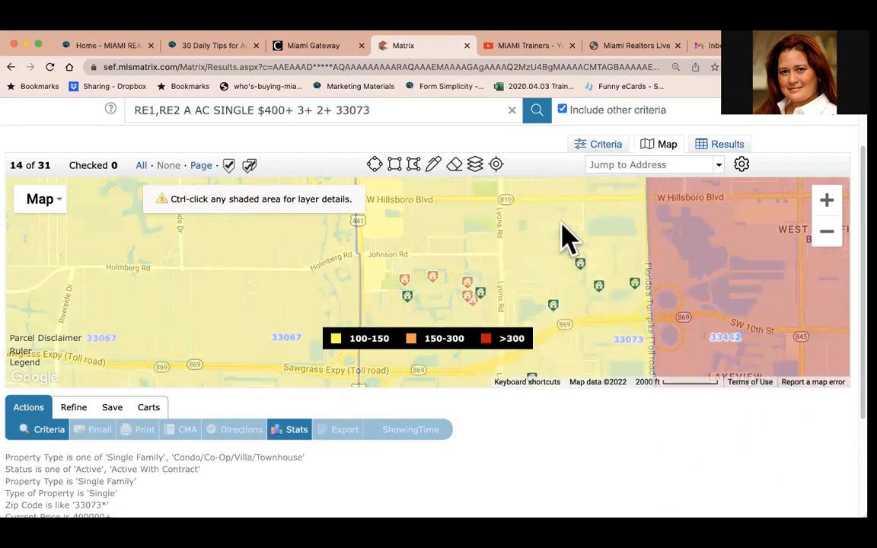
# Switch the trends layer to Median Sq Ft cost and close the layers panel.
pyautogui.click(475, 166)
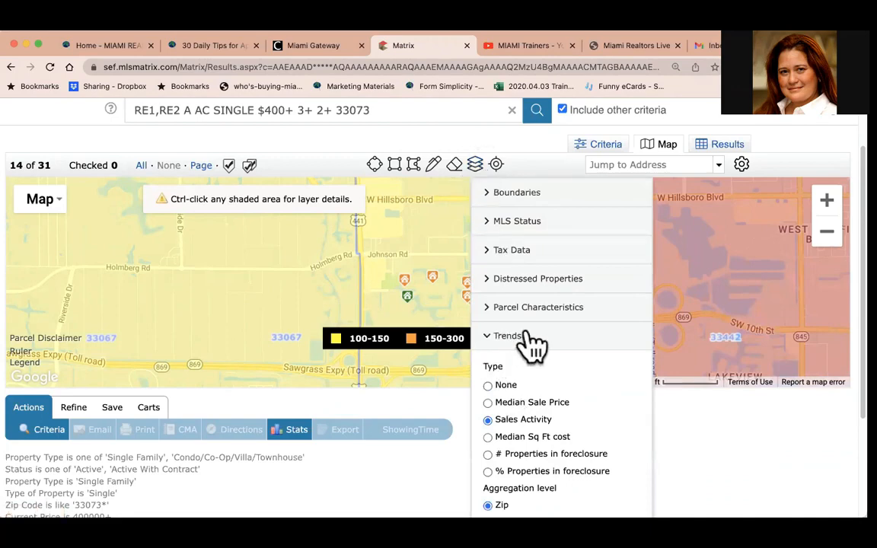
pyautogui.click(489, 438)
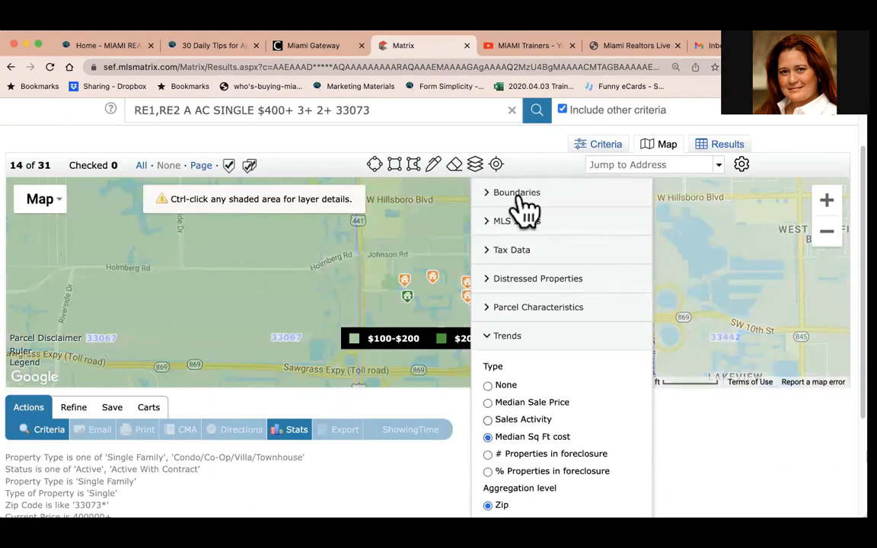
pyautogui.click(477, 170)
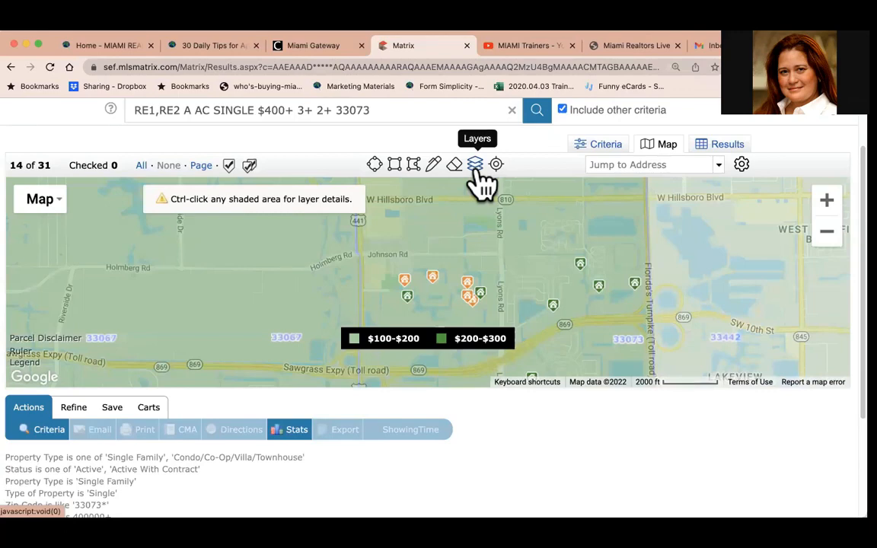
# Zoom the map in and review the Points of Interest layer categories.
pyautogui.click(476, 169)
pyautogui.click(499, 340)
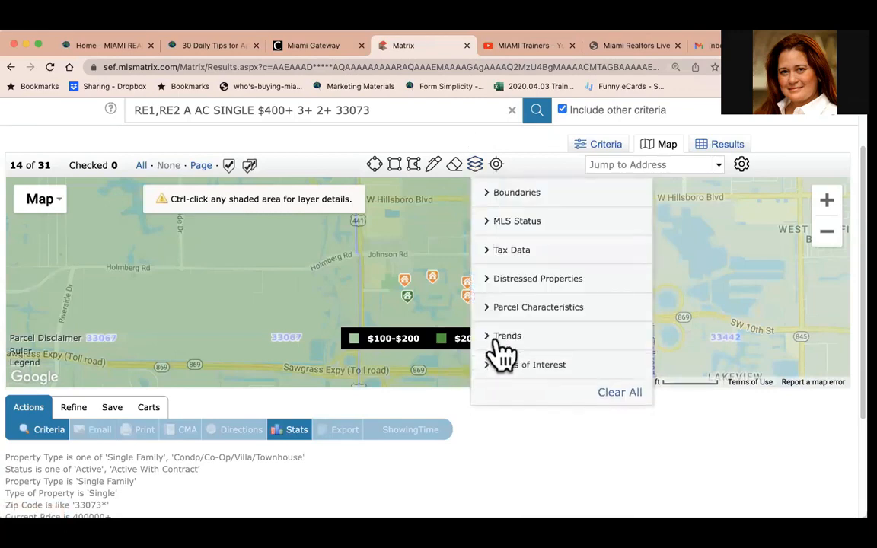
pyautogui.click(507, 366)
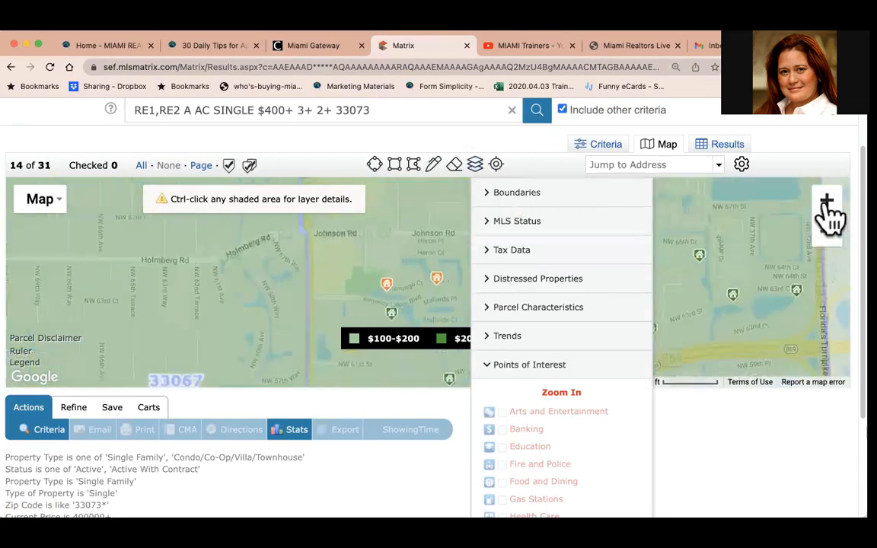
pyautogui.click(828, 210)
pyautogui.moveTo(759, 229); pyautogui.dragTo(647, 346)
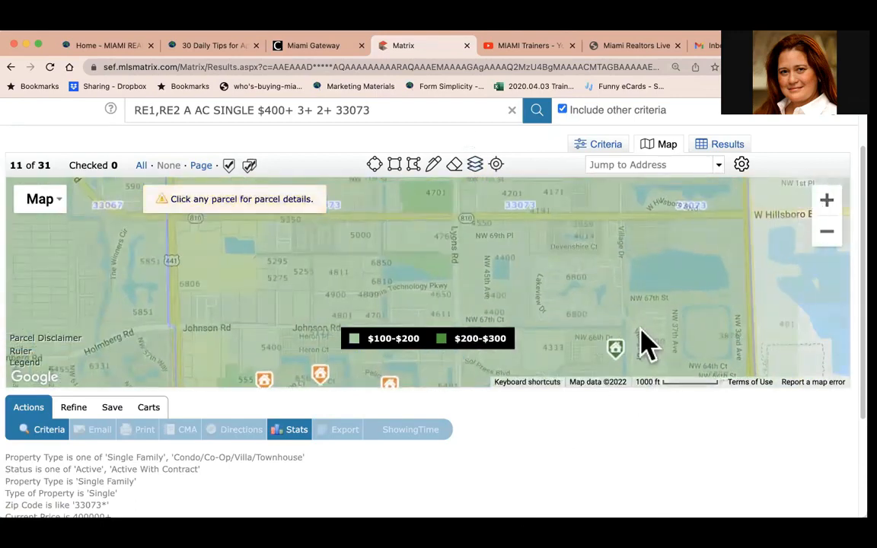
pyautogui.moveTo(689, 257); pyautogui.dragTo(599, 271)
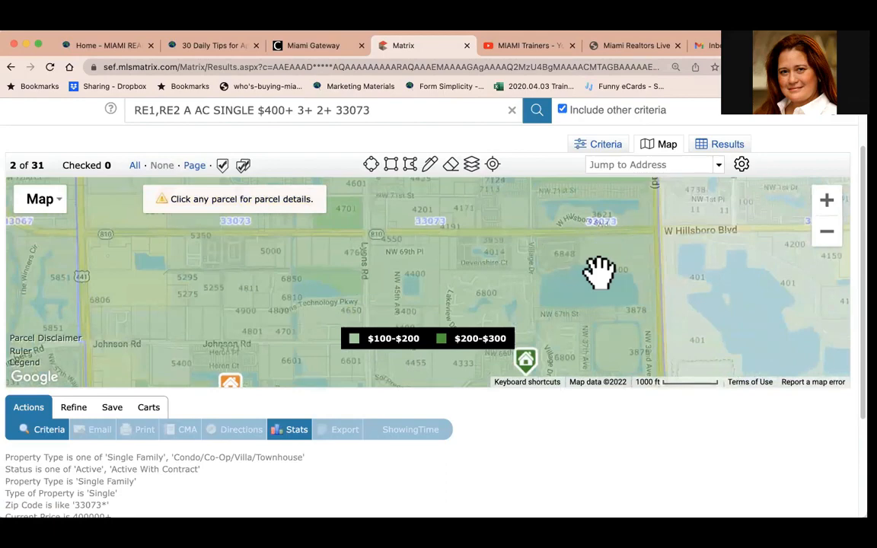
pyautogui.click(471, 166)
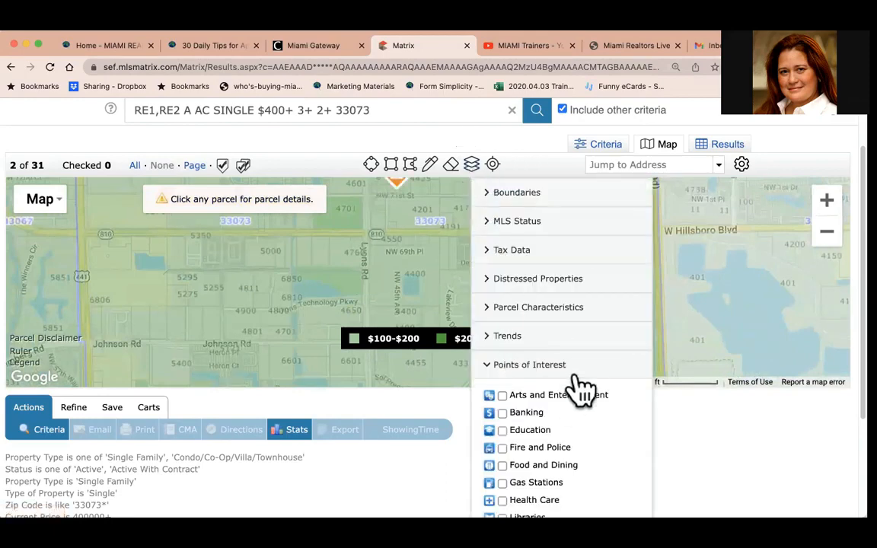
pyautogui.scroll(-4, 581, 389)
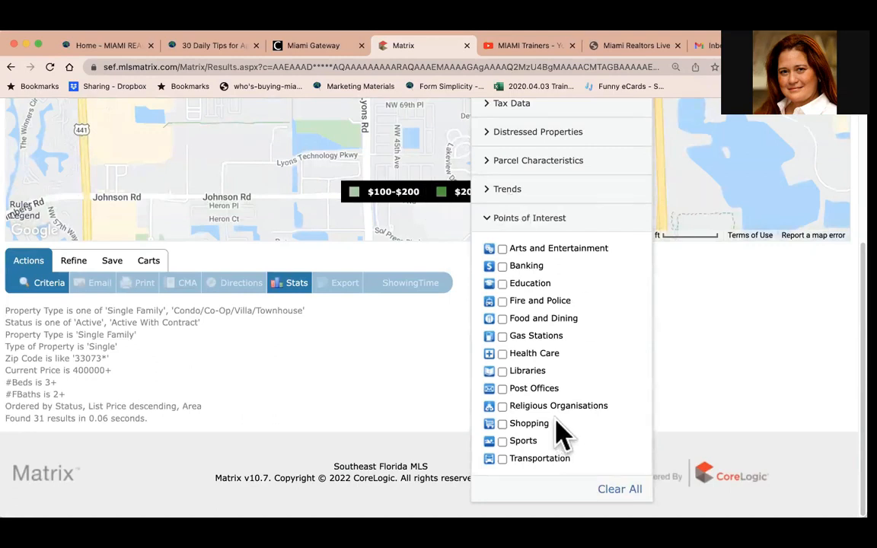
# Turn on the Education points-of-interest layer and close the layers panel.
pyautogui.click(501, 285)
pyautogui.click(774, 420)
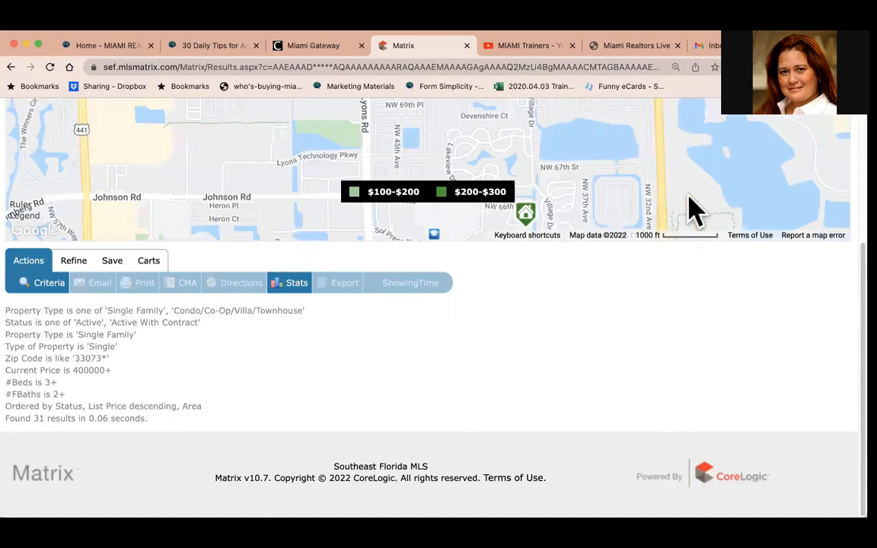
# Pan the map and open the school marker's information popup near Johnson Rd.
pyautogui.moveTo(672, 196); pyautogui.dragTo(647, 376)
pyautogui.scroll(5, 841, 201)
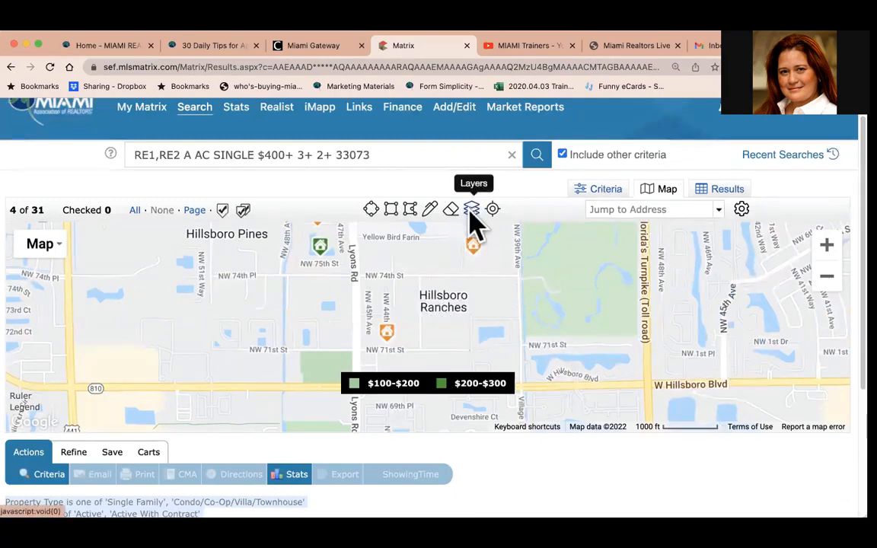
pyautogui.moveTo(555, 307); pyautogui.dragTo(583, 194)
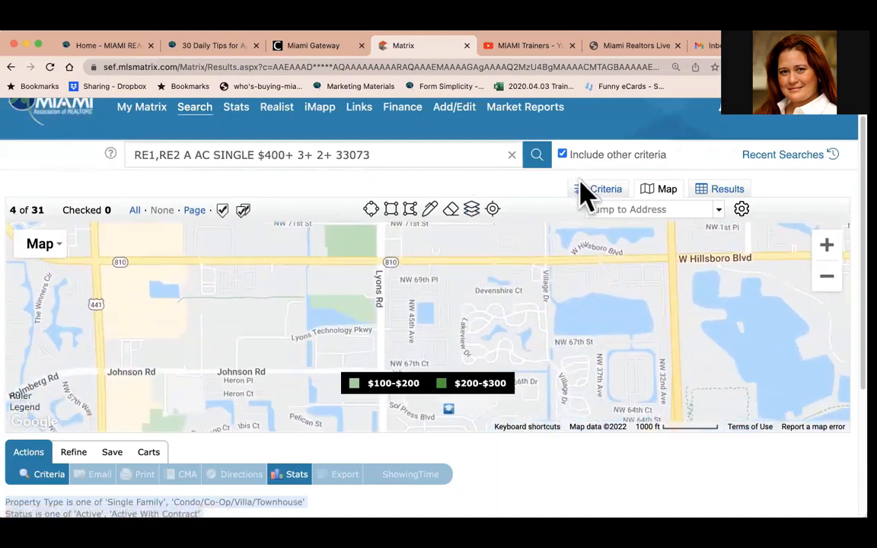
pyautogui.click(446, 407)
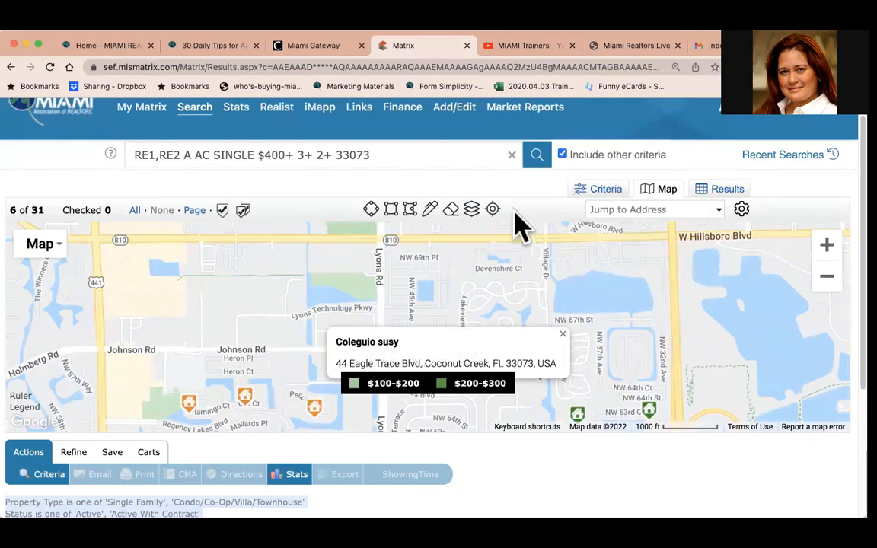
# Turn on all remaining Points of Interest categories, including Food and Dining, Health Care and Transportation, and close the panel.
pyautogui.click(473, 211)
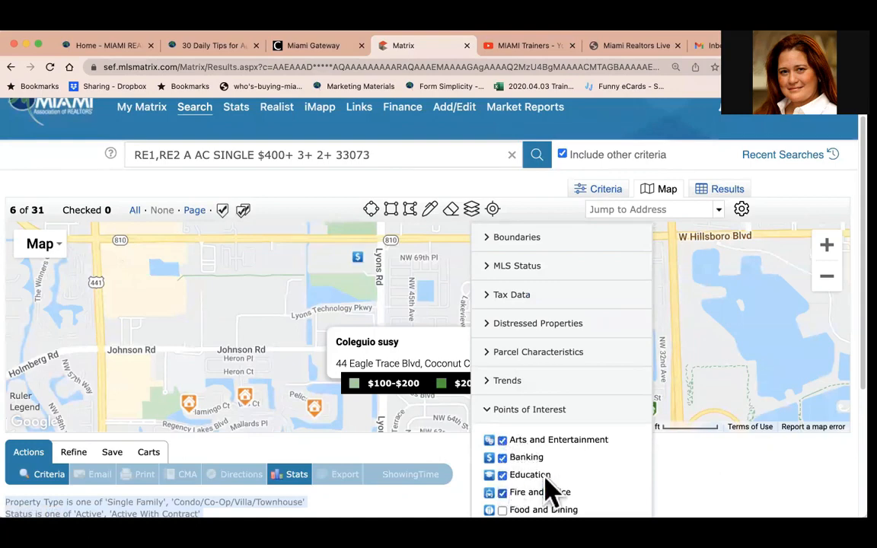
pyautogui.click(503, 509)
pyautogui.scroll(-2, 653, 466)
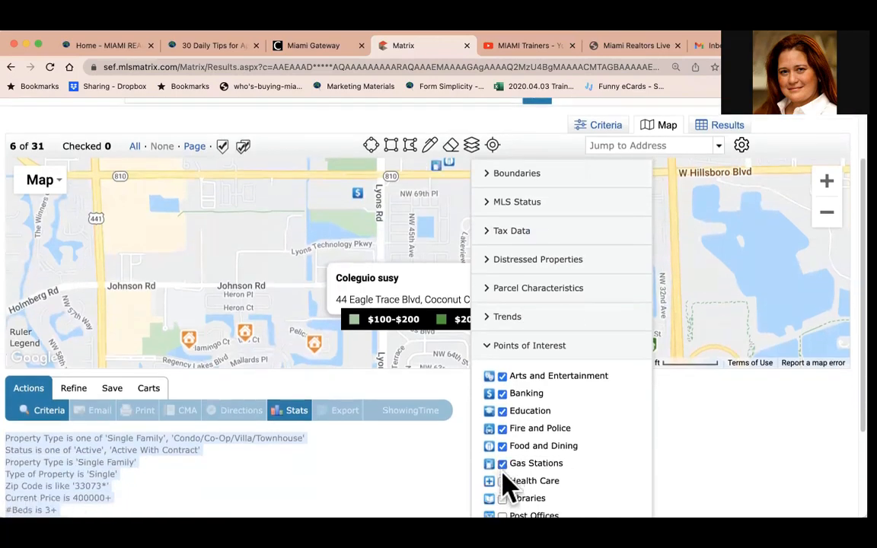
pyautogui.click(501, 480)
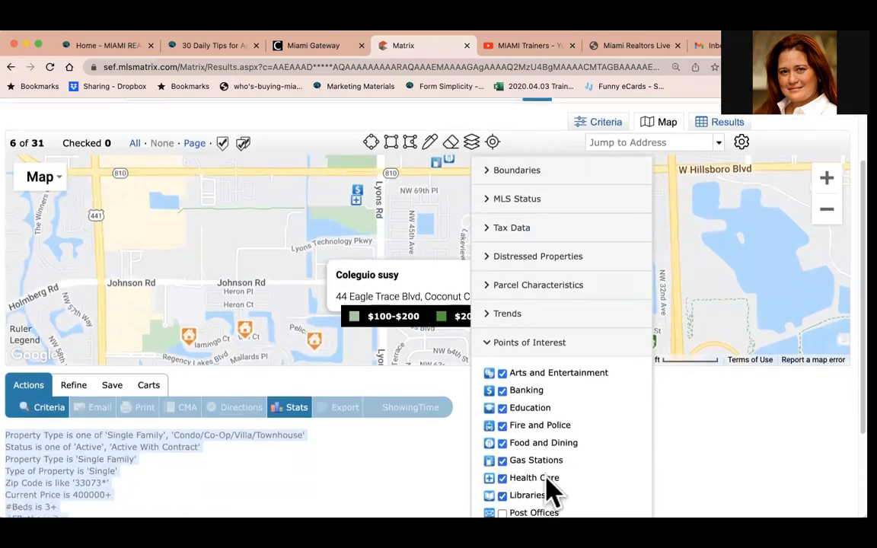
pyautogui.scroll(-2, 548, 487)
pyautogui.click(502, 432)
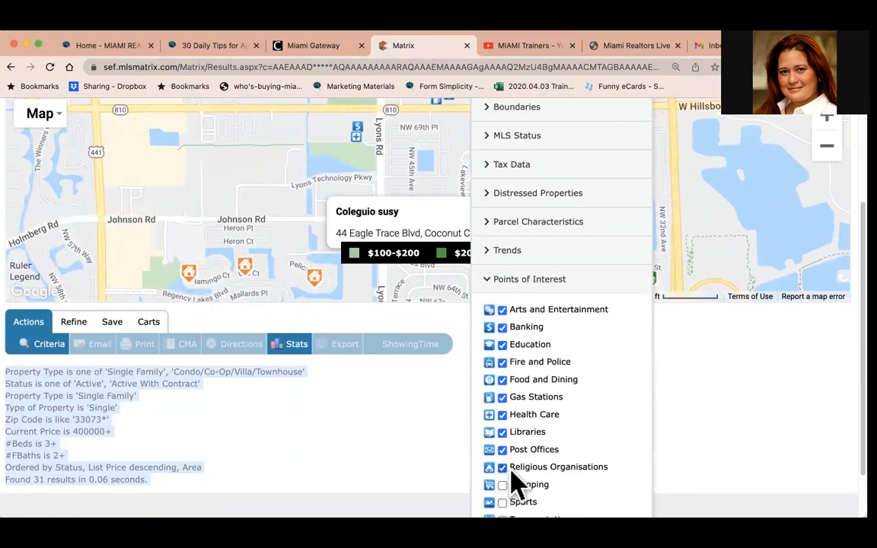
pyautogui.scroll(-2, 512, 470)
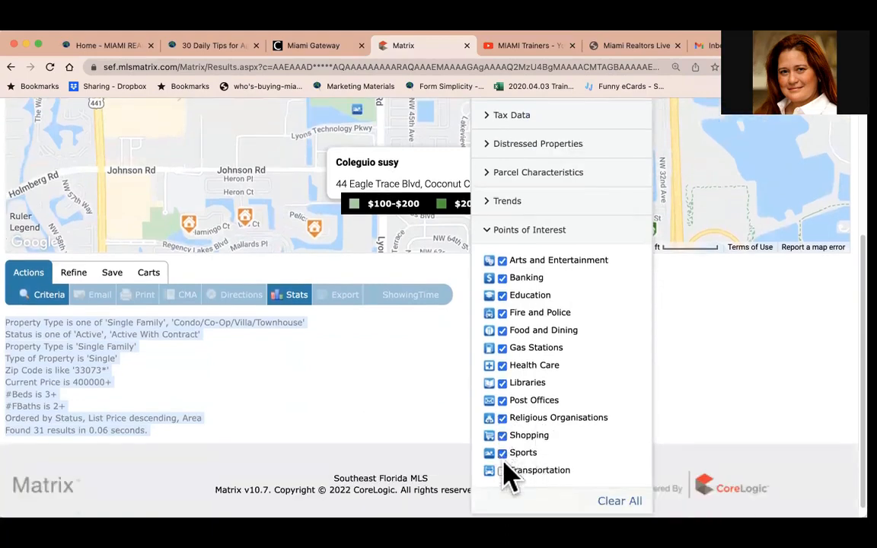
pyautogui.click(502, 471)
pyautogui.click(685, 390)
pyautogui.scroll(5, 646, 346)
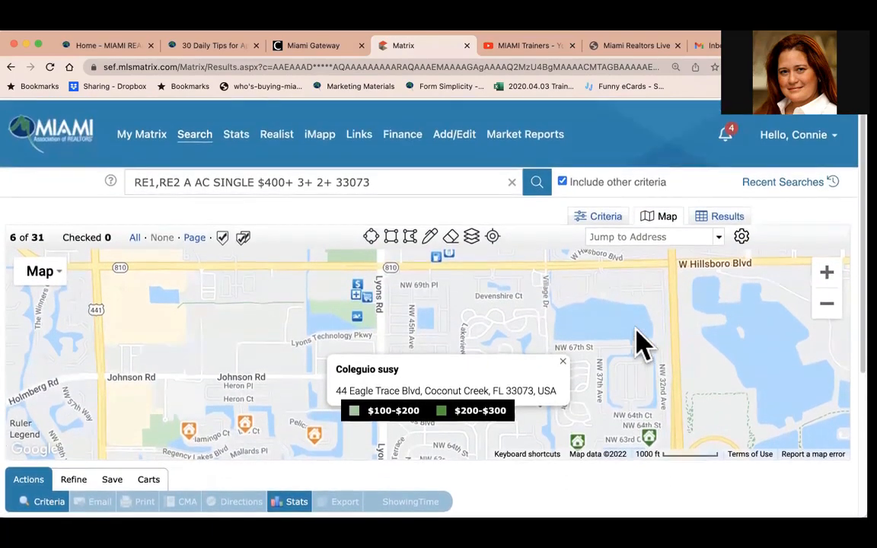
# Pan the map and open the gas station and restaurant markers along W Hillsboro Blvd.
pyautogui.click(563, 359)
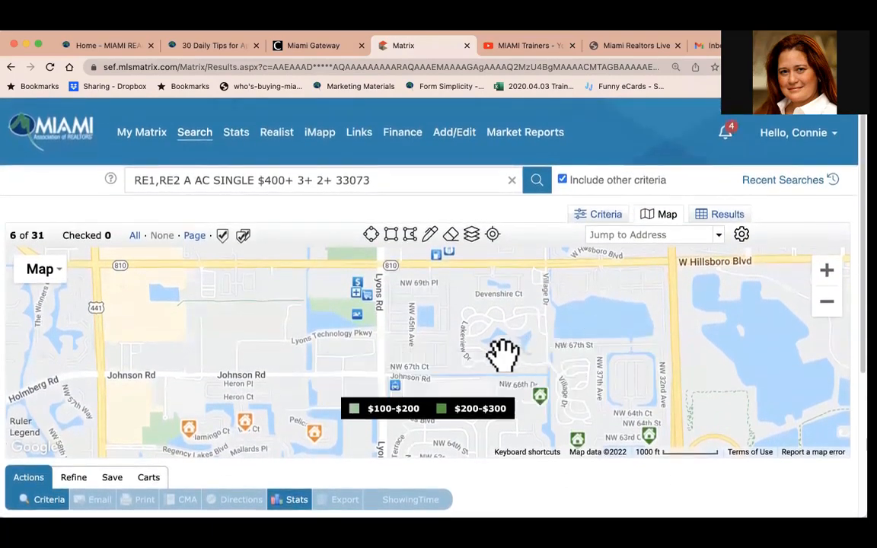
pyautogui.moveTo(503, 354); pyautogui.dragTo(626, 397)
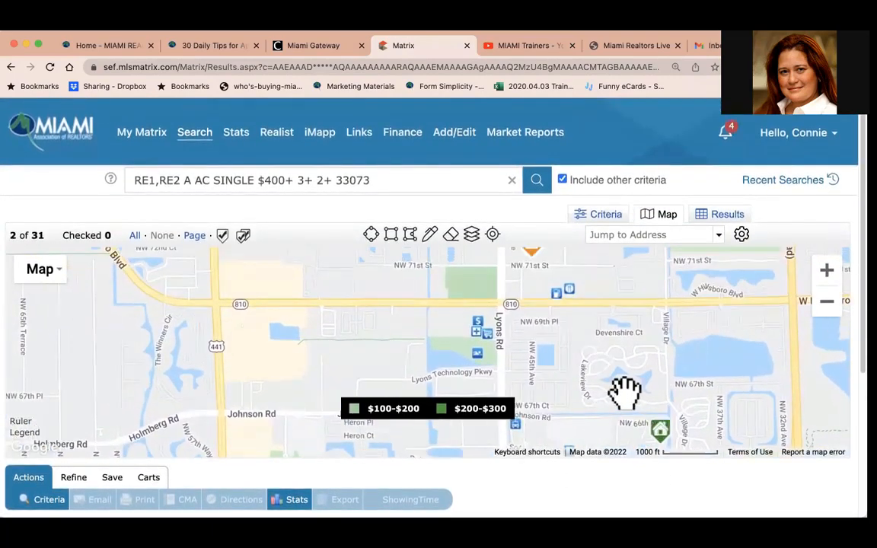
pyautogui.moveTo(610, 353); pyautogui.dragTo(622, 421)
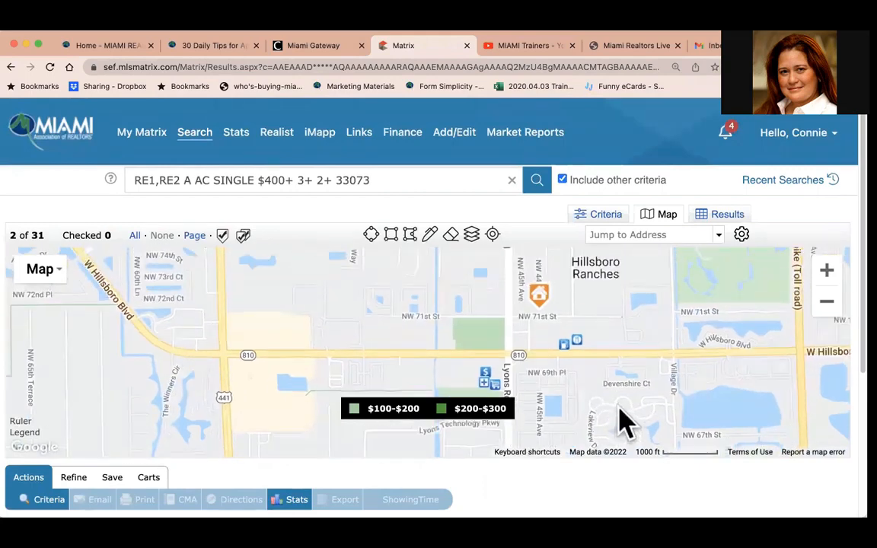
pyautogui.click(564, 342)
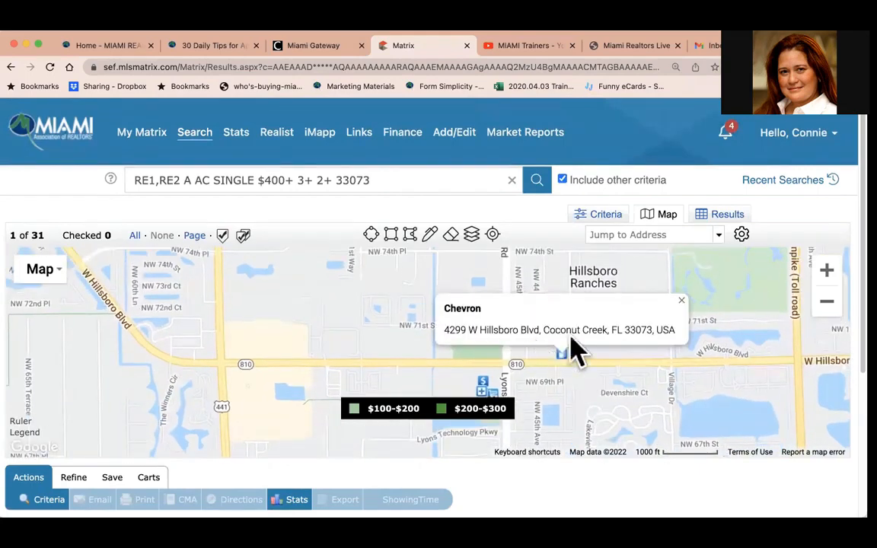
pyautogui.click(679, 298)
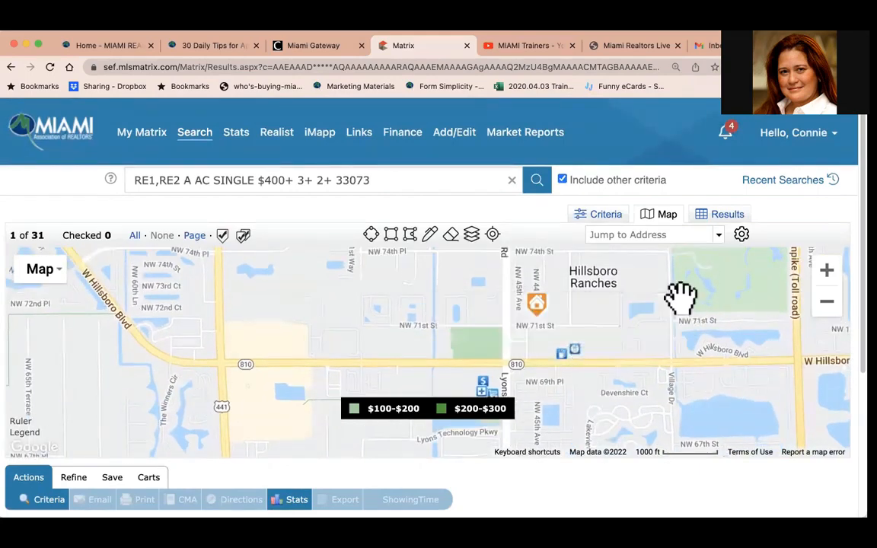
pyautogui.click(564, 352)
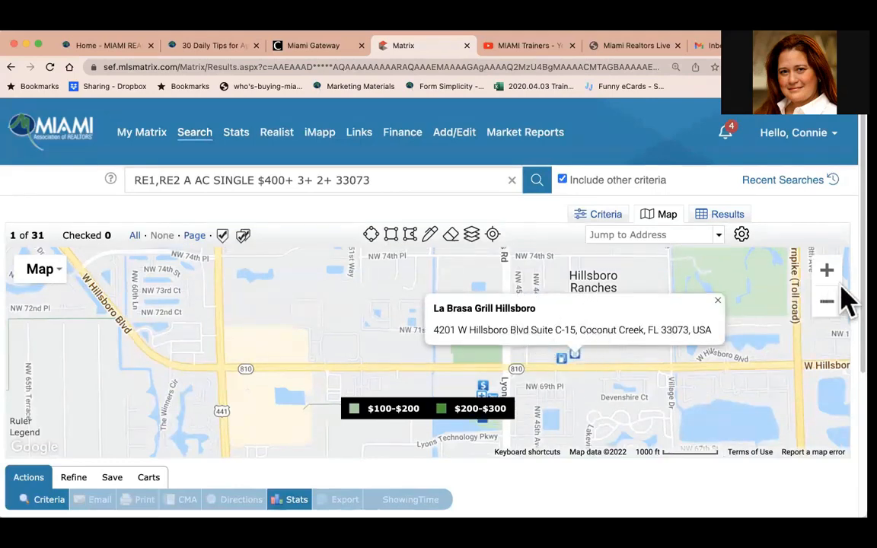
pyautogui.click(718, 300)
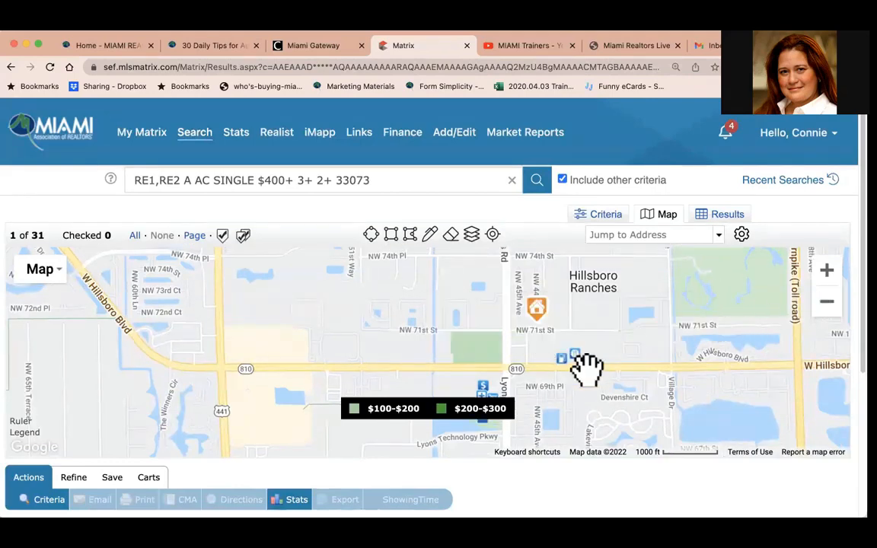
# Open the pharmacy and shopping centre markers near Lyons Rd and W Hillsboro Blvd.
pyautogui.moveTo(583, 363); pyautogui.dragTo(640, 313)
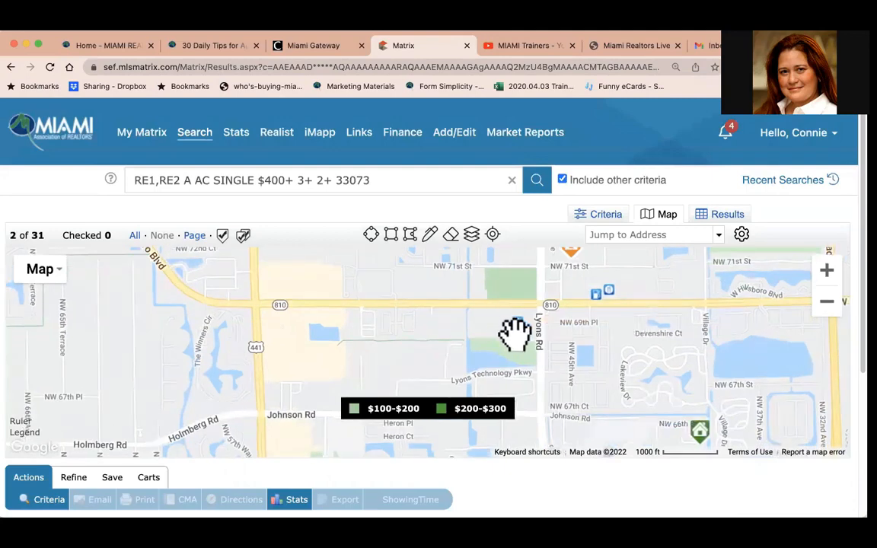
pyautogui.click(515, 329)
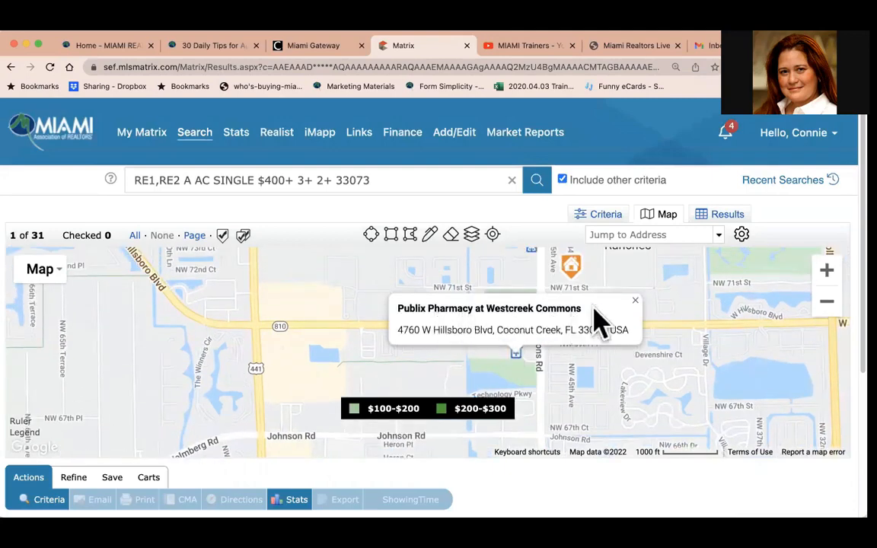
pyautogui.click(636, 301)
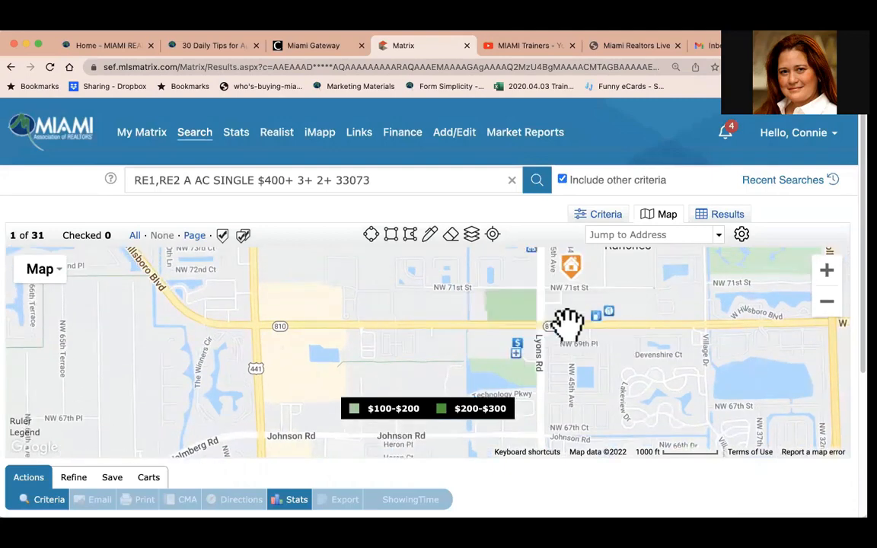
pyautogui.click(519, 346)
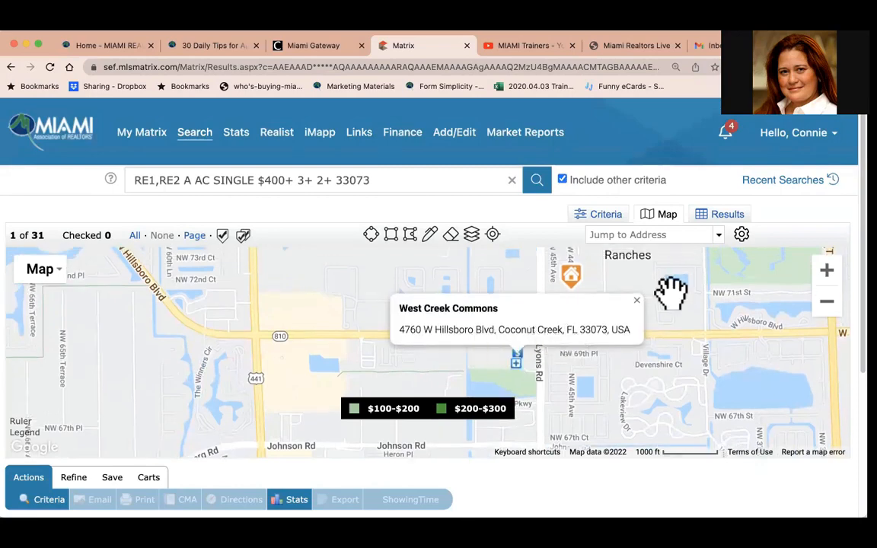
pyautogui.click(636, 303)
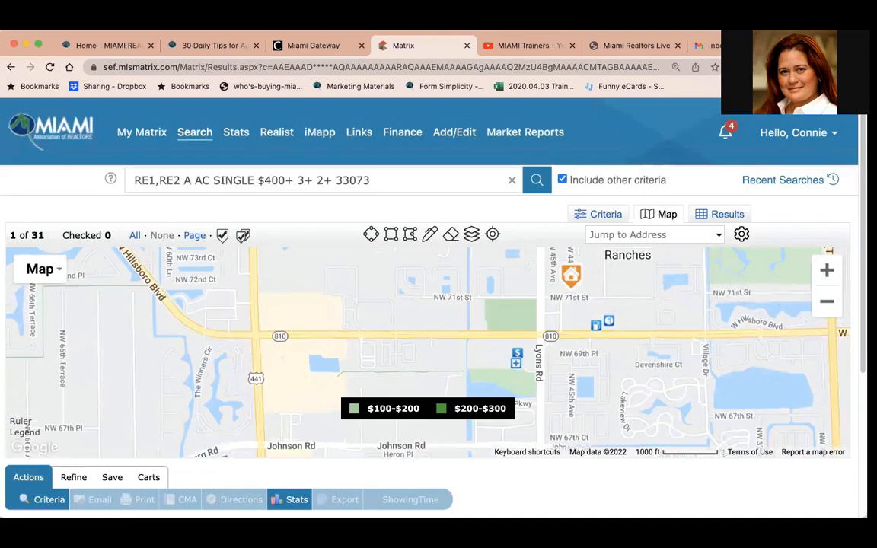
# Zoom the map out and switch the base map to Satellite view.
pyautogui.scroll(-2, 830, 308)
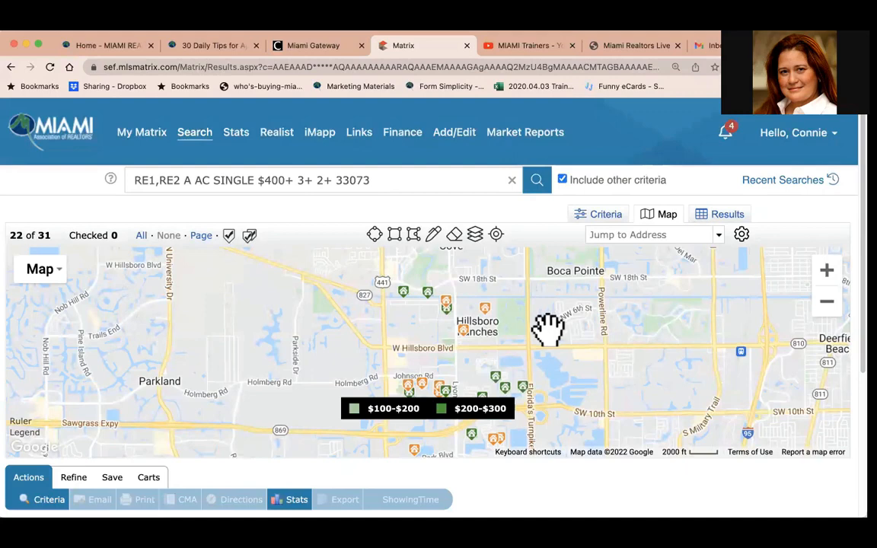
pyautogui.moveTo(518, 333); pyautogui.dragTo(563, 298)
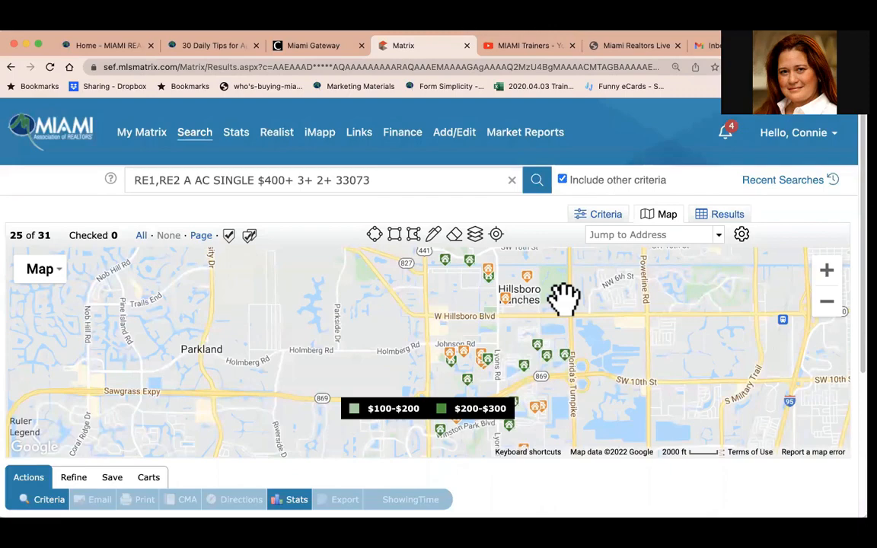
pyautogui.click(50, 276)
pyautogui.click(53, 320)
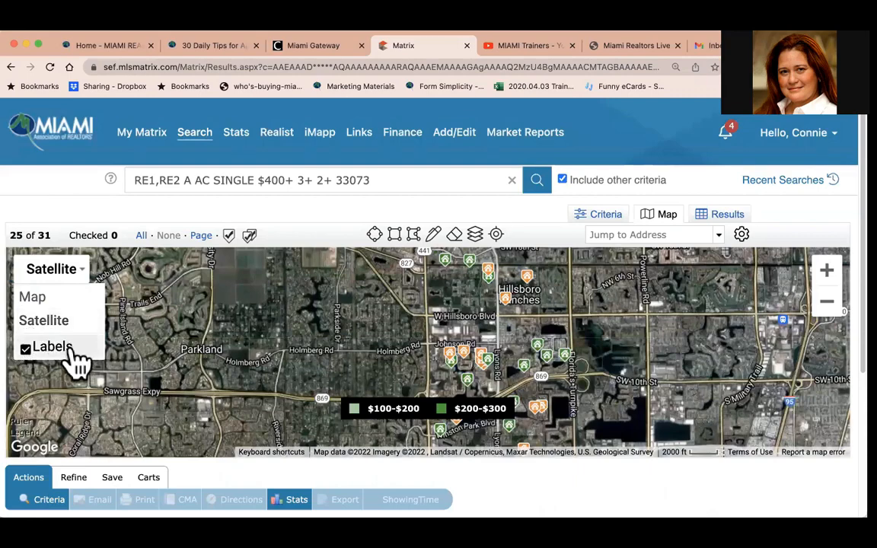
# Zoom into the satellite imagery and pan around the listings near Regency Lakes Blvd.
pyautogui.click(825, 271)
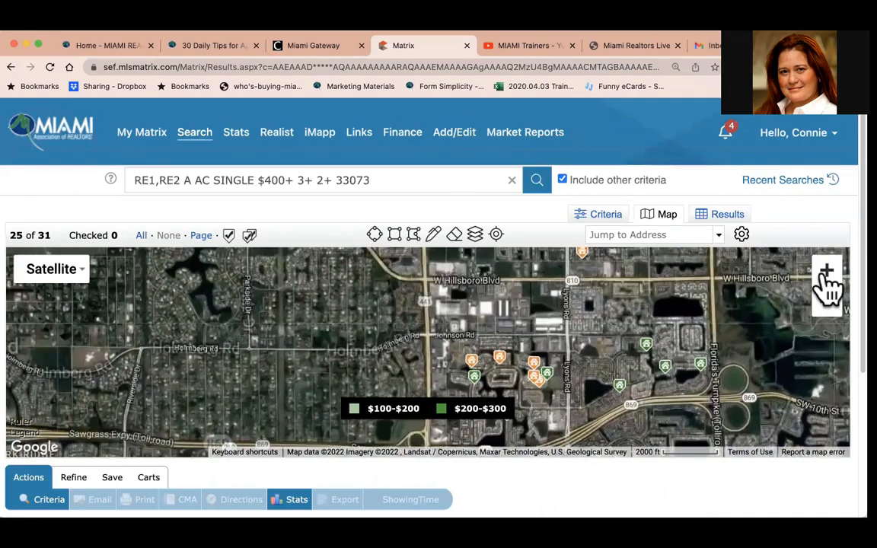
pyautogui.moveTo(740, 309); pyautogui.dragTo(647, 319)
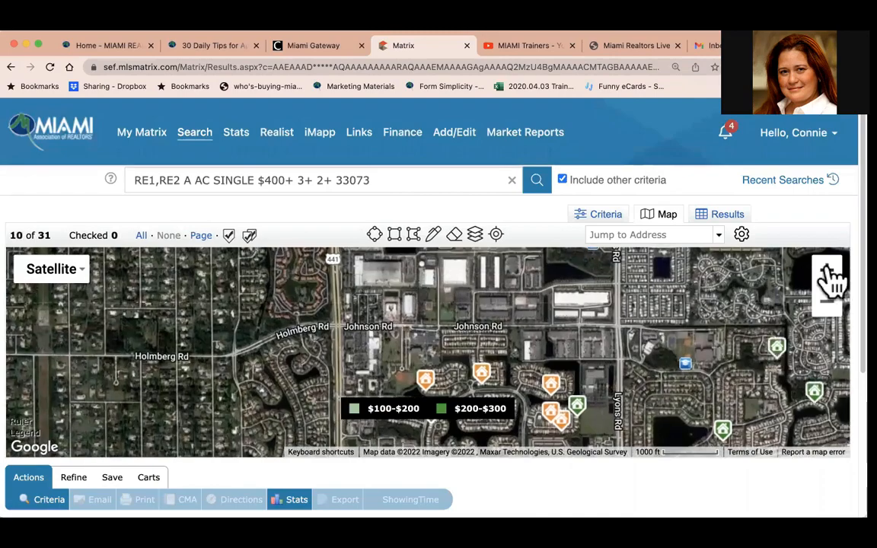
pyautogui.click(827, 271)
pyautogui.click(828, 271)
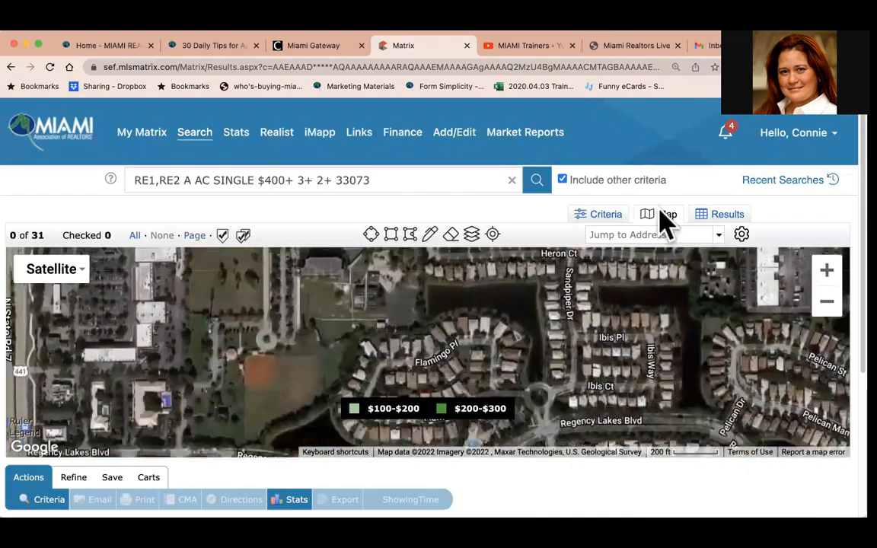
pyautogui.moveTo(661, 210); pyautogui.dragTo(654, 188)
pyautogui.moveTo(626, 314)
pyautogui.mouseDown()
pyautogui.moveTo(623, 326)
pyautogui.moveTo(616, 314)
pyautogui.mouseUp()
pyautogui.moveTo(559, 356)
pyautogui.moveTo(460, 318); pyautogui.dragTo(573, 367)
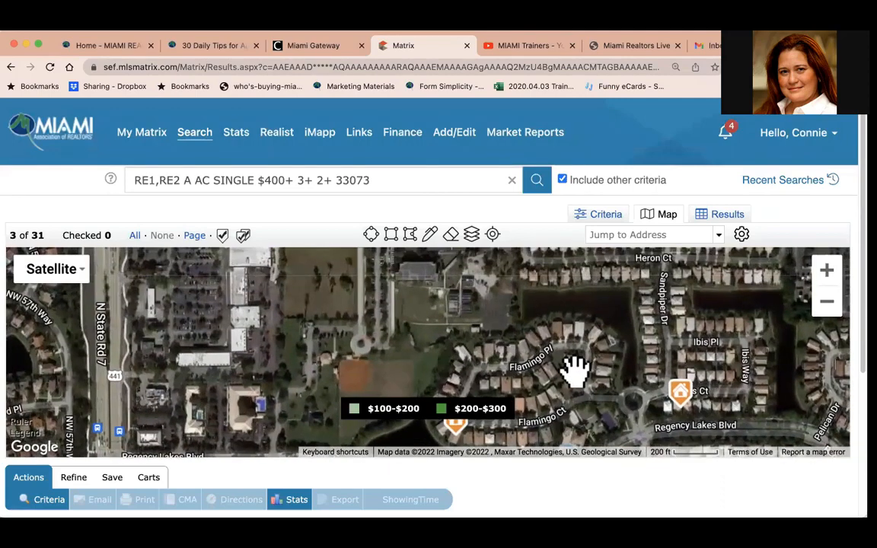
pyautogui.moveTo(477, 356); pyautogui.dragTo(590, 274)
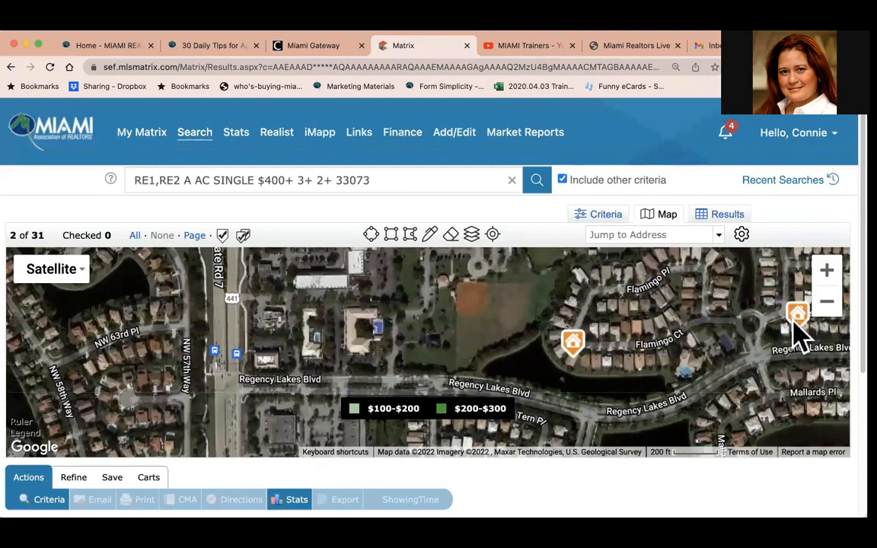
# Open the layers panel and expand the Trends section to review its type and aggregation options.
pyautogui.click(471, 236)
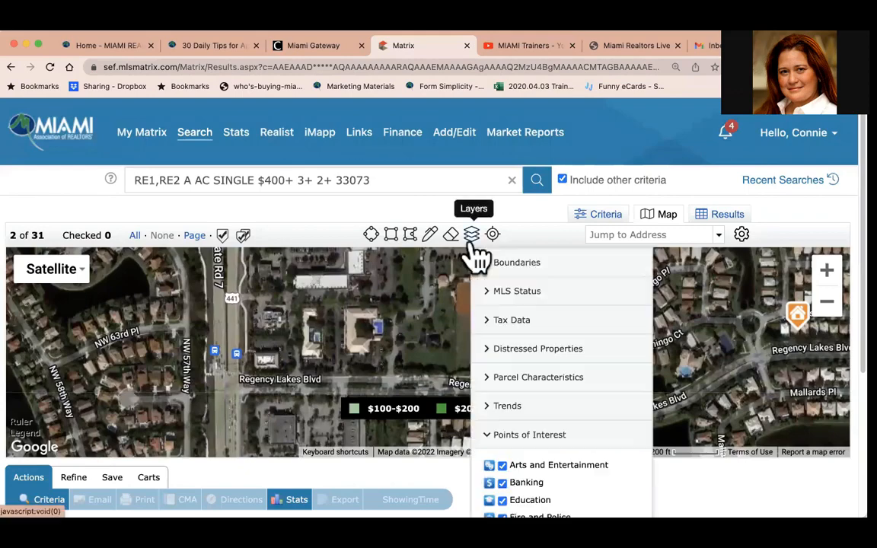
pyautogui.scroll(-5, 563, 449)
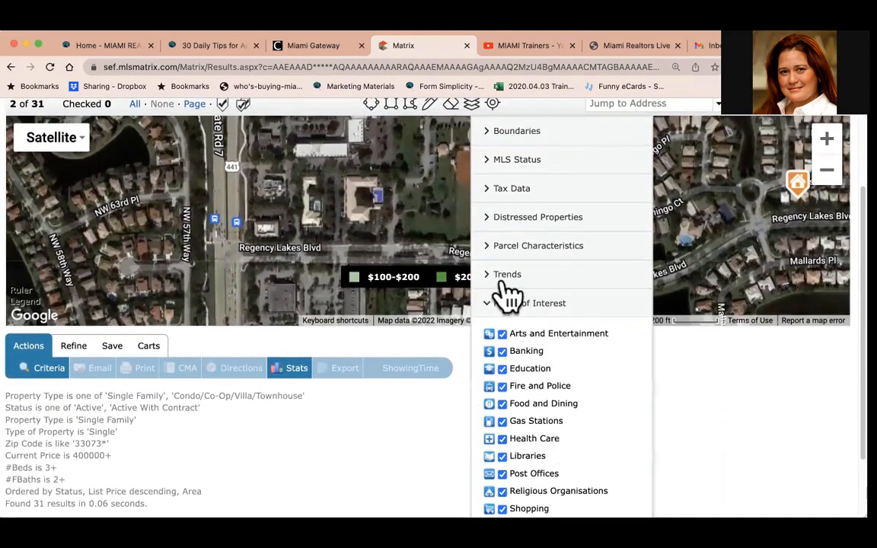
pyautogui.click(504, 279)
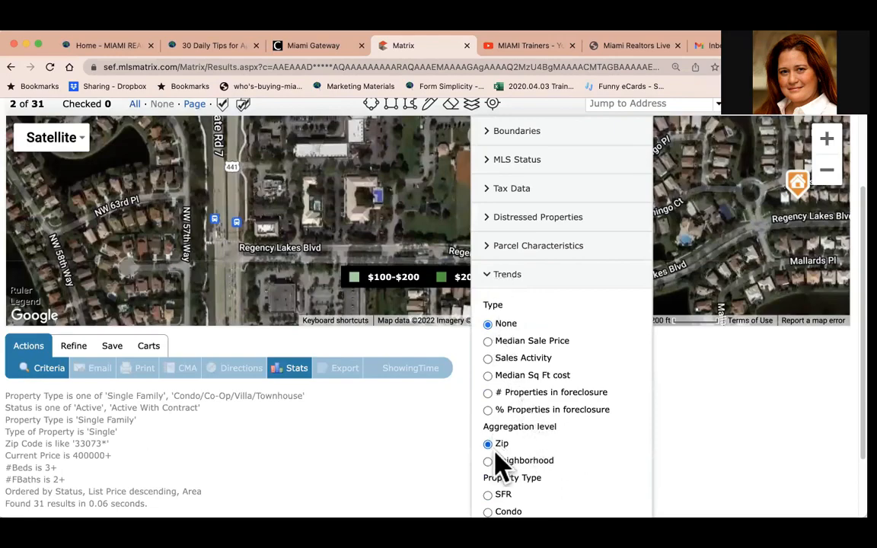
pyautogui.scroll(-3, 591, 391)
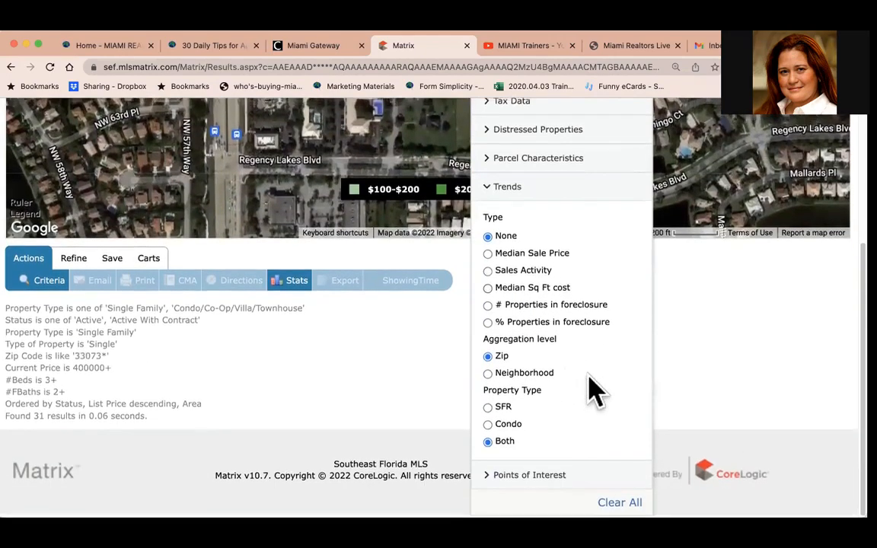
pyautogui.scroll(5, 591, 391)
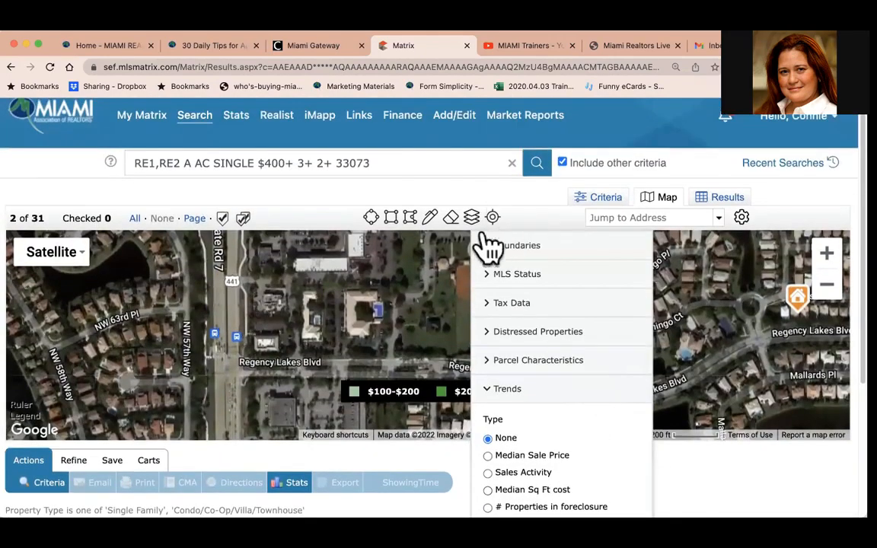
# Open the info popup for The Healthy Spot Evolution marker on N State Rd 7, then close it.
pyautogui.click(472, 218)
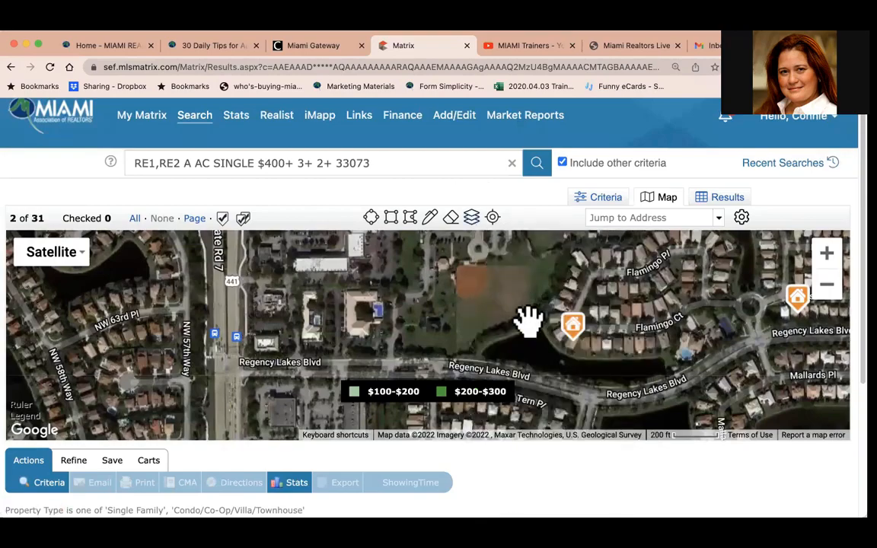
pyautogui.scroll(-3, 529, 321)
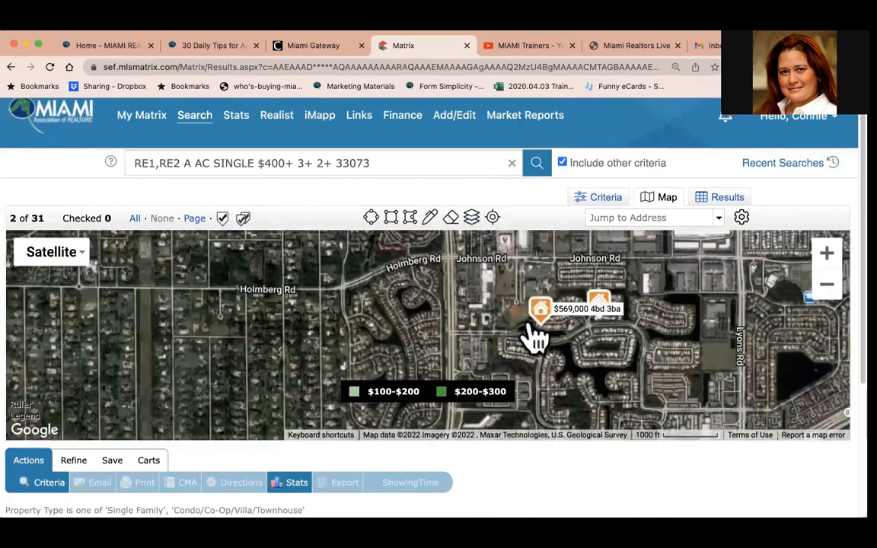
pyautogui.moveTo(597, 293); pyautogui.dragTo(583, 365)
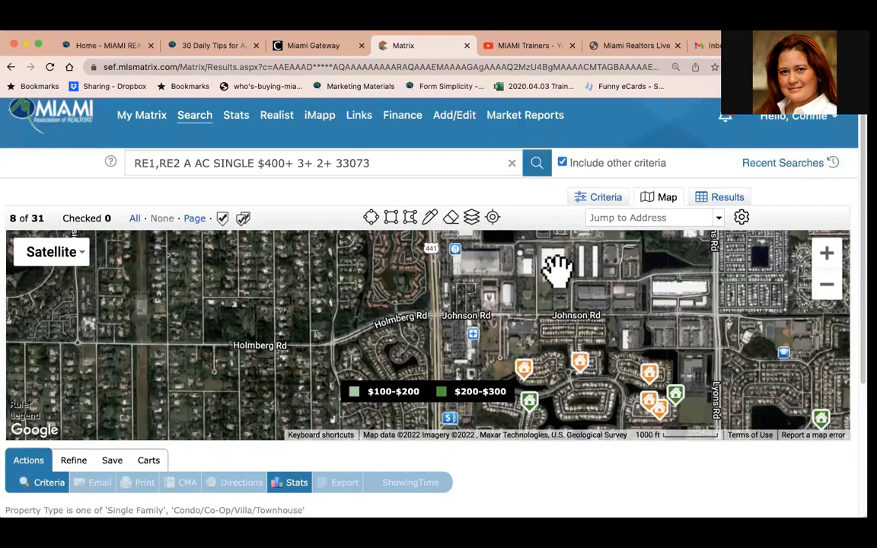
pyautogui.moveTo(681, 280); pyautogui.dragTo(636, 346)
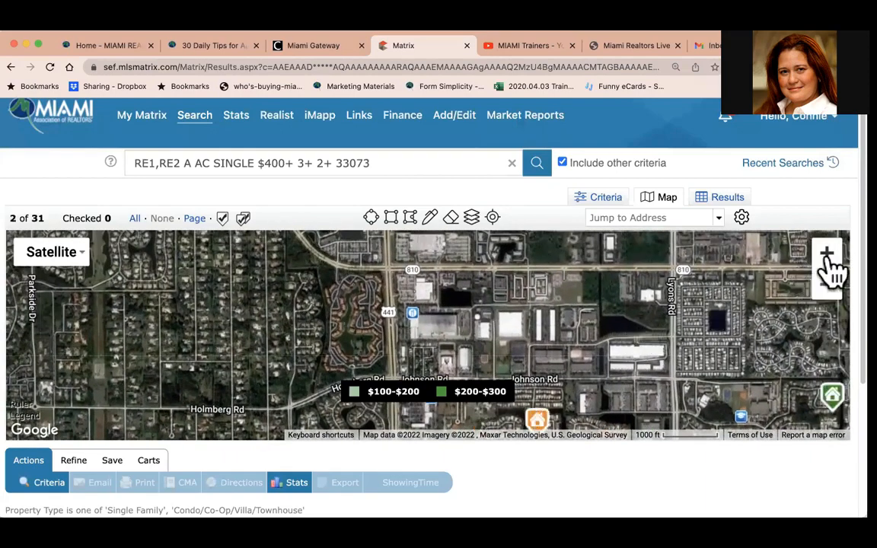
pyautogui.click(827, 258)
pyautogui.click(827, 257)
pyautogui.click(827, 257)
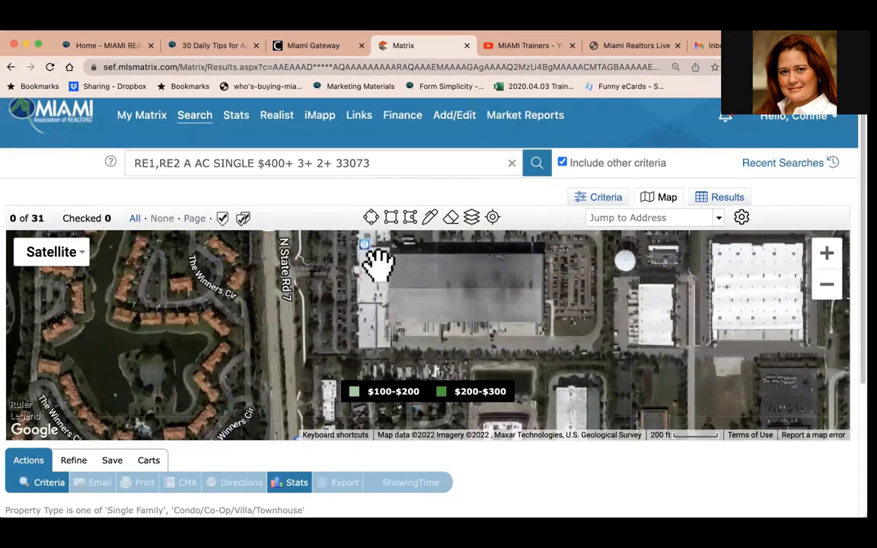
pyautogui.moveTo(379, 262)
pyautogui.mouseDown()
pyautogui.moveTo(410, 303)
pyautogui.moveTo(411, 319)
pyautogui.mouseUp()
pyautogui.click(366, 282)
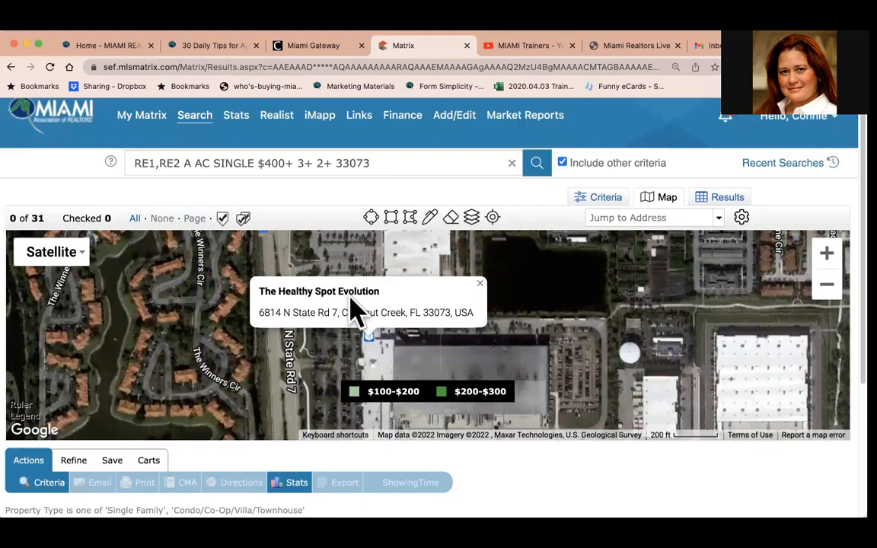
pyautogui.click(480, 283)
# Show the APN layer under Parcel Characteristics on the map.
pyautogui.click(472, 223)
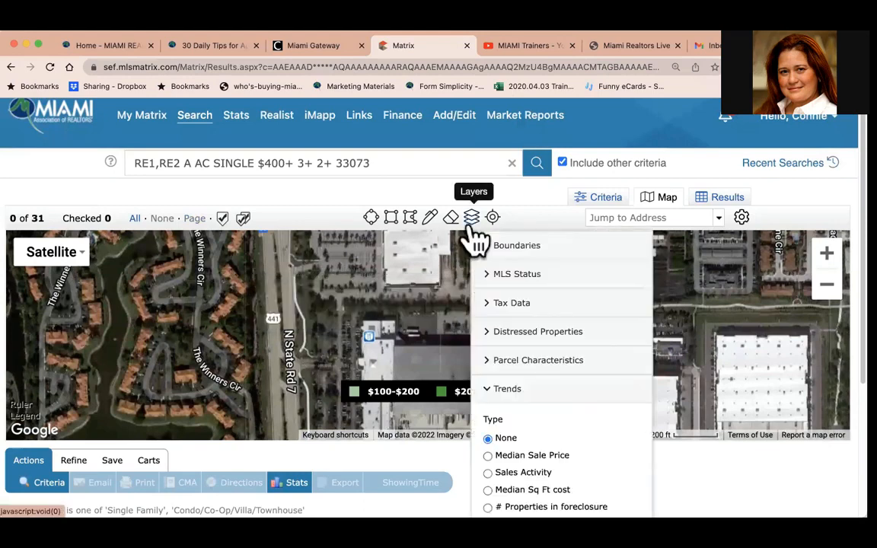
pyautogui.click(548, 362)
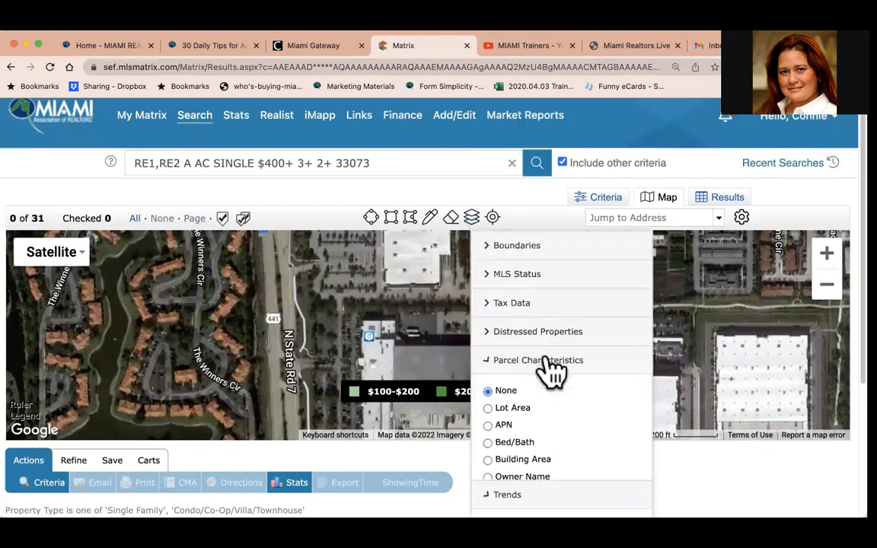
pyautogui.click(488, 425)
pyautogui.click(827, 285)
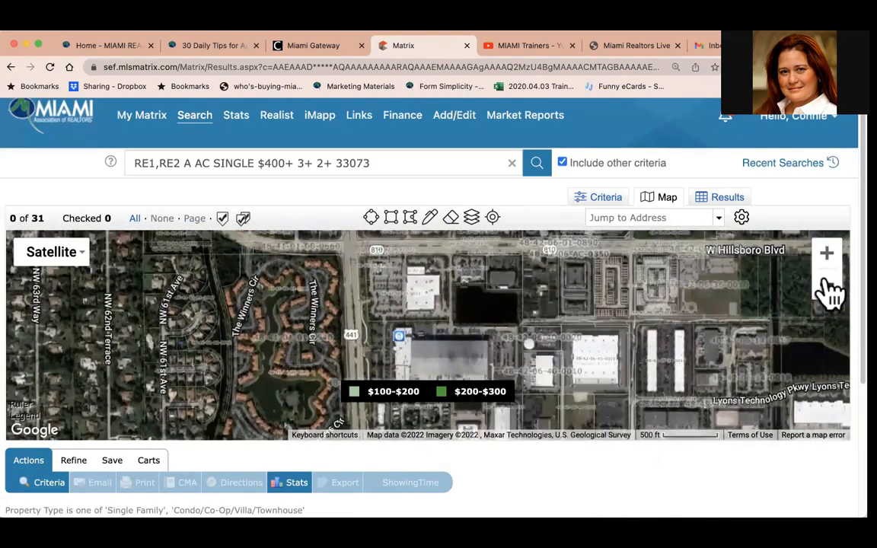
# Switch the base map to Map view and pan around the parcels near N State Rd 7.
pyautogui.click(44, 258)
pyautogui.click(47, 280)
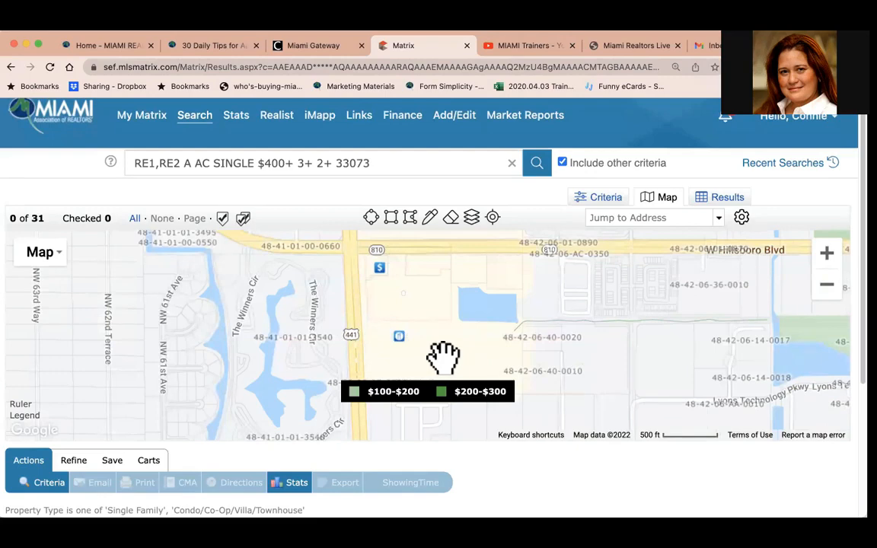
pyautogui.moveTo(443, 357); pyautogui.dragTo(404, 283)
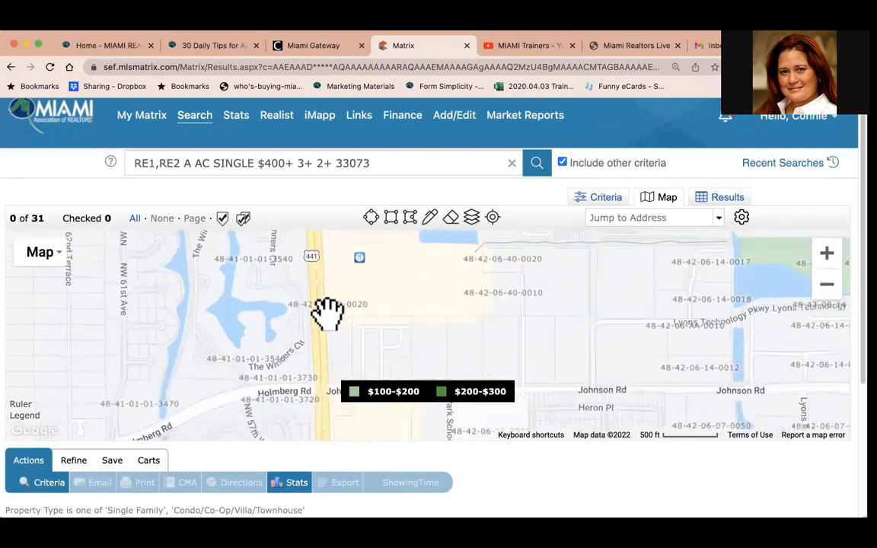
pyautogui.moveTo(594, 342); pyautogui.dragTo(499, 372)
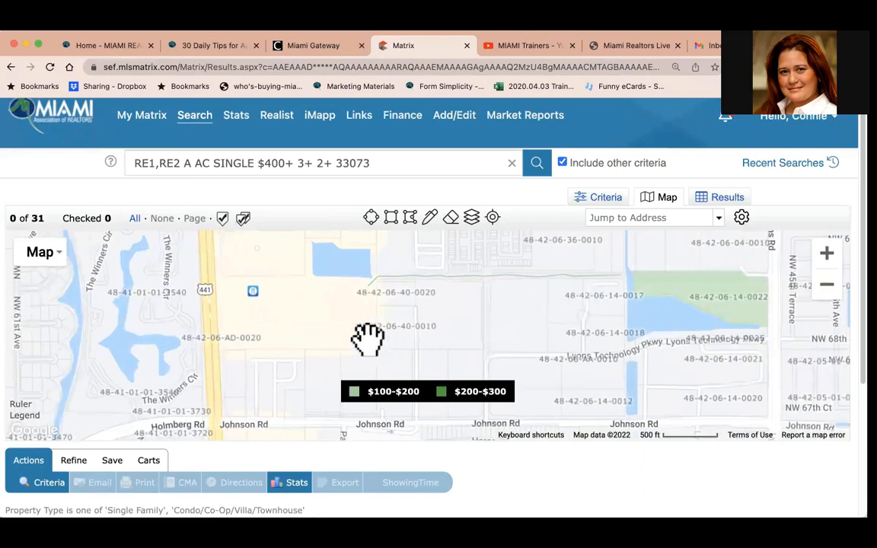
pyautogui.moveTo(366, 338); pyautogui.dragTo(509, 388)
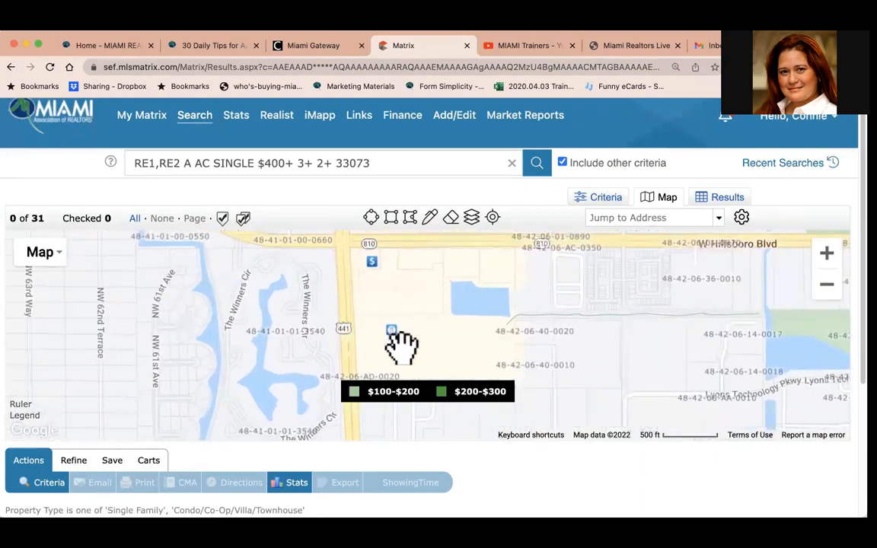
pyautogui.click(826, 284)
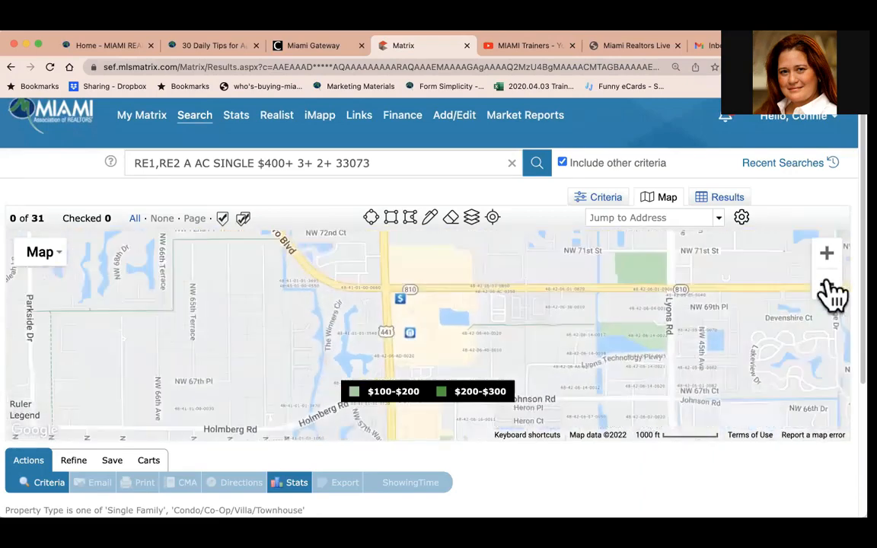
# Clear all map layers.
pyautogui.click(471, 218)
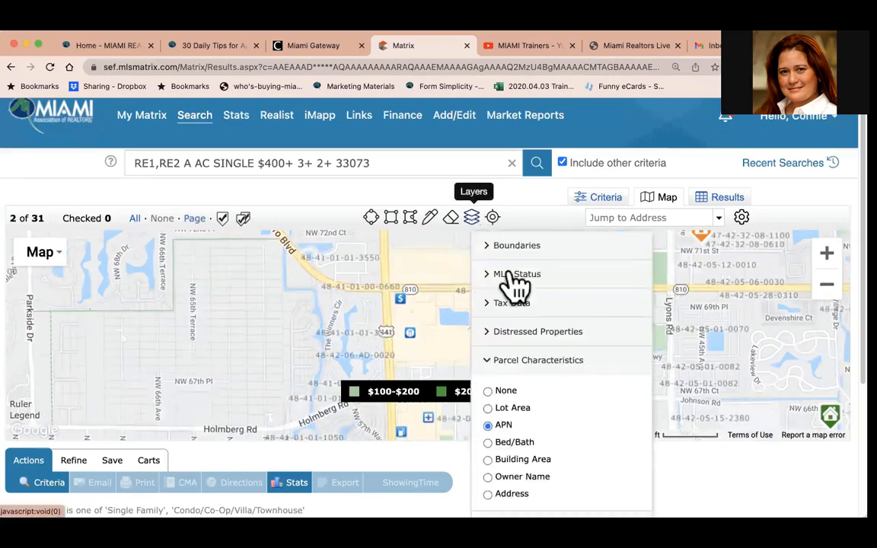
pyautogui.scroll(-5, 559, 441)
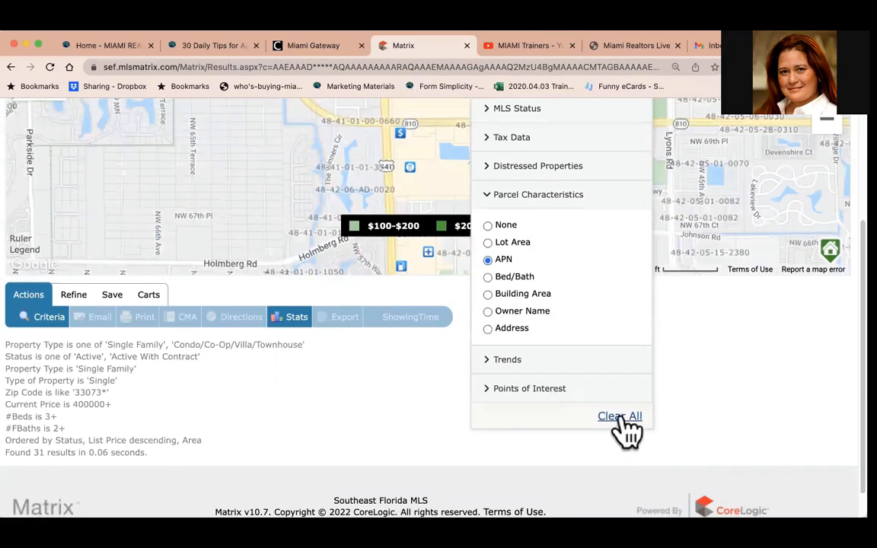
pyautogui.click(622, 419)
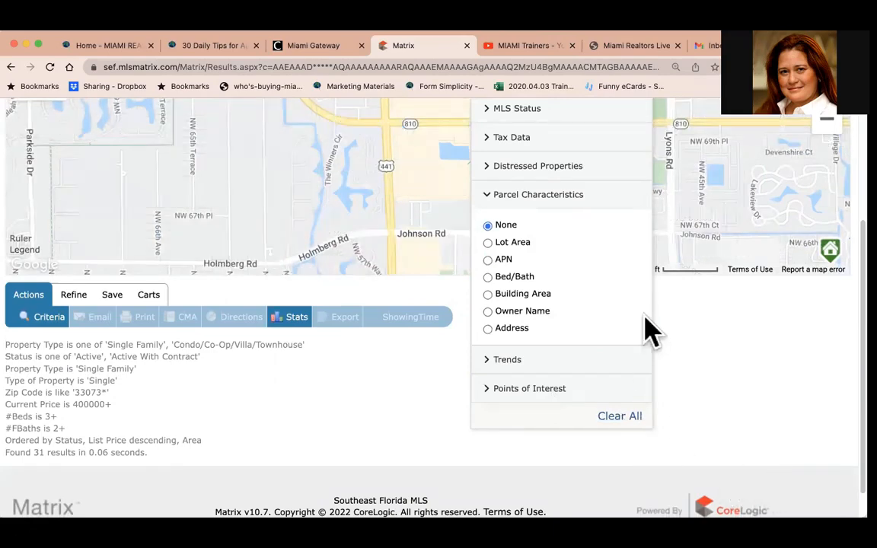
pyautogui.scroll(4, 649, 329)
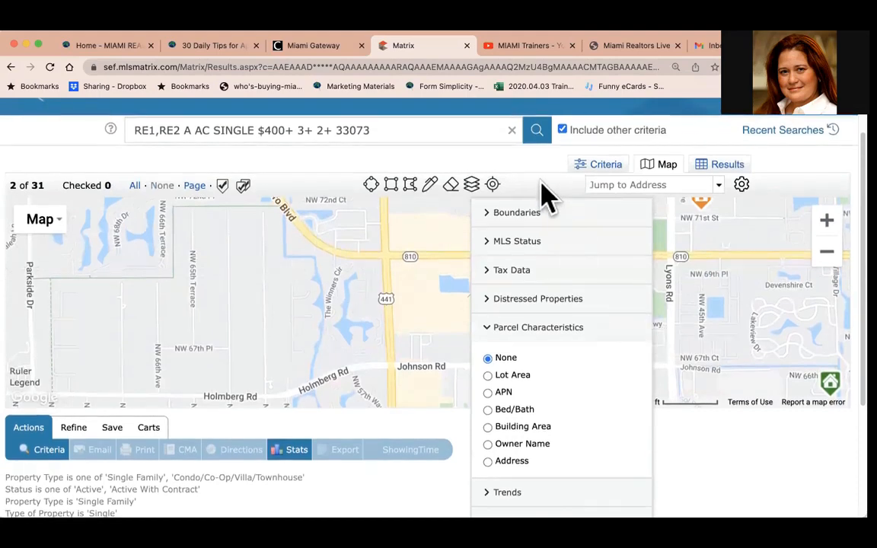
pyautogui.click(542, 194)
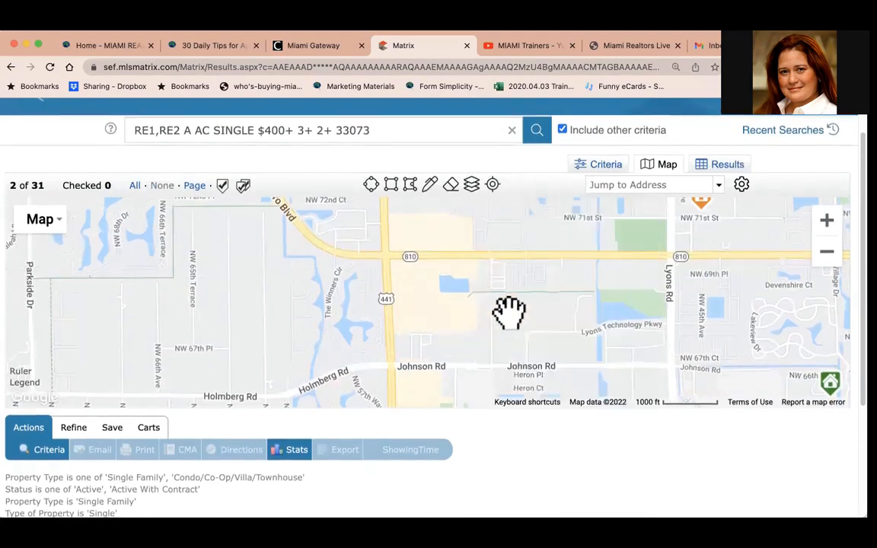
# Zoom into the listing near Lyons Rd and NW 71st St and display the Lot Area parcel layer.
pyautogui.click(45, 228)
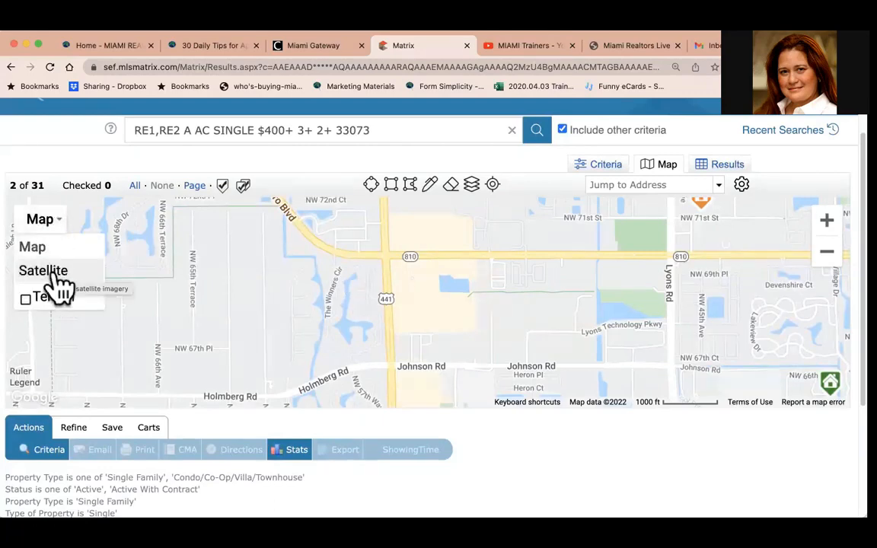
pyautogui.moveTo(665, 275); pyautogui.dragTo(481, 358)
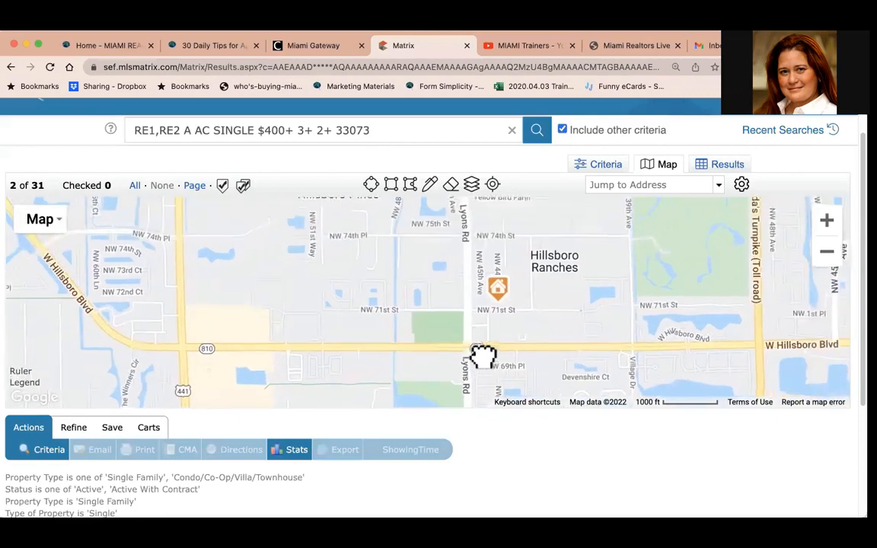
pyautogui.click(475, 194)
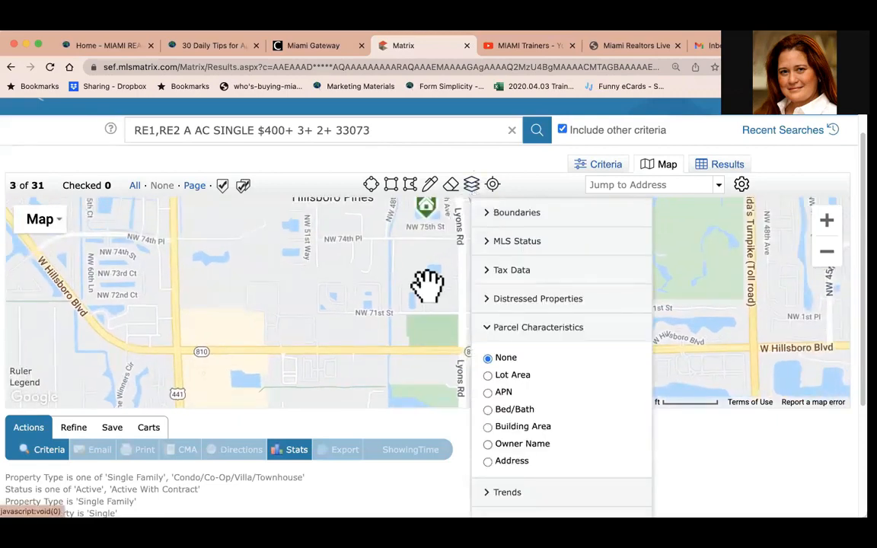
pyautogui.click(827, 220)
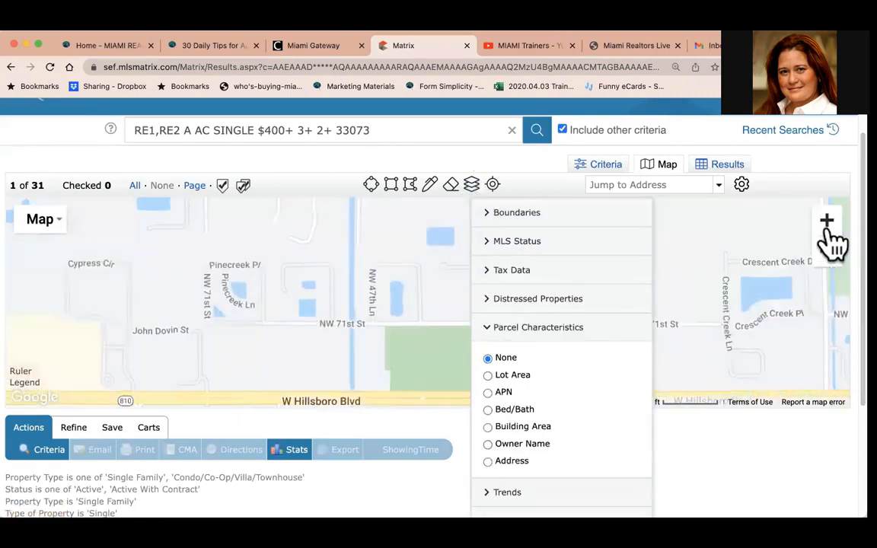
pyautogui.click(826, 221)
pyautogui.moveTo(720, 288); pyautogui.dragTo(567, 360)
pyautogui.moveTo(538, 367)
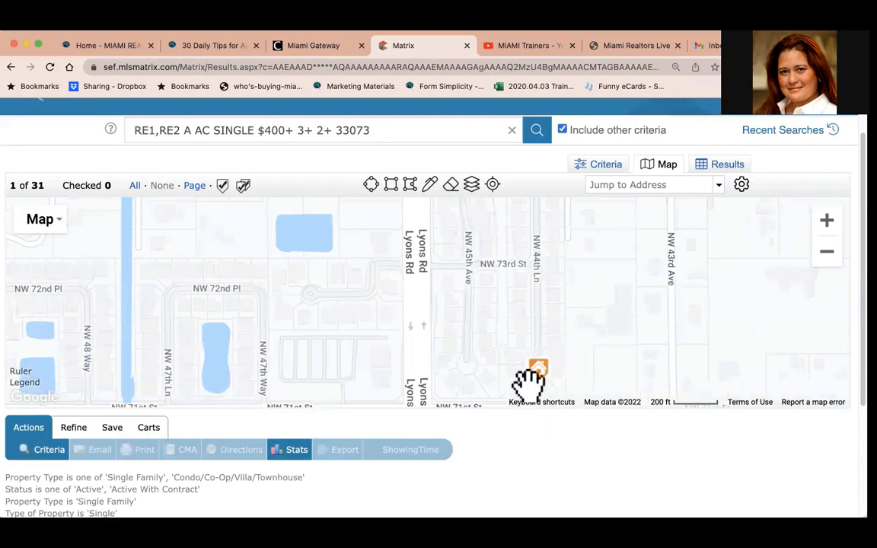
pyautogui.click(826, 220)
pyautogui.moveTo(723, 283); pyautogui.dragTo(638, 293)
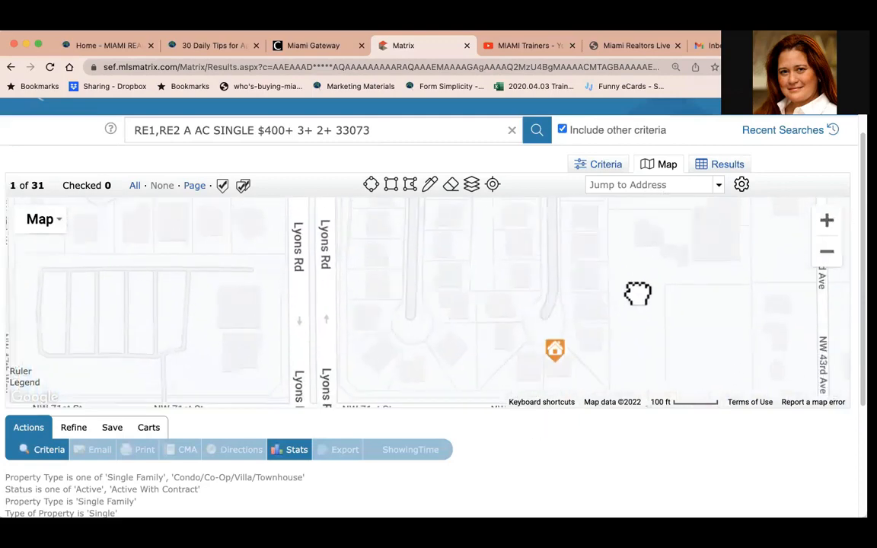
pyautogui.click(471, 186)
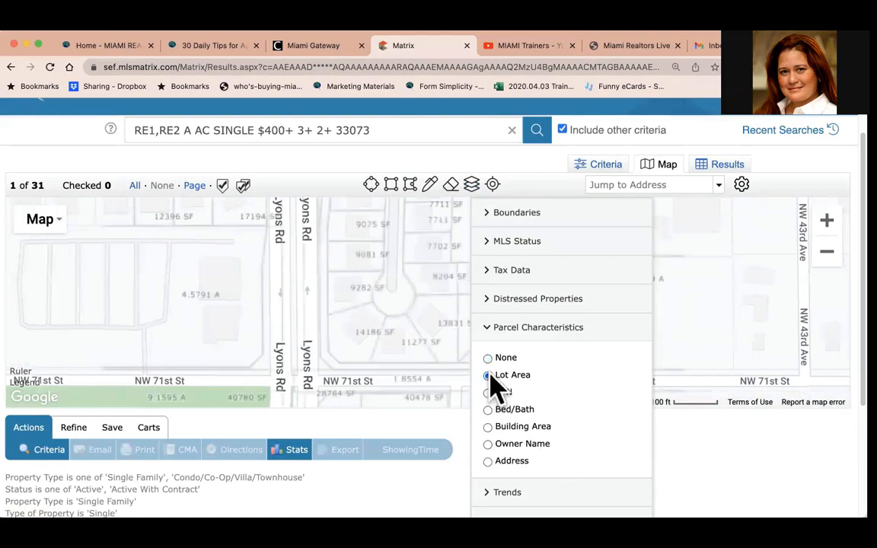
pyautogui.click(677, 463)
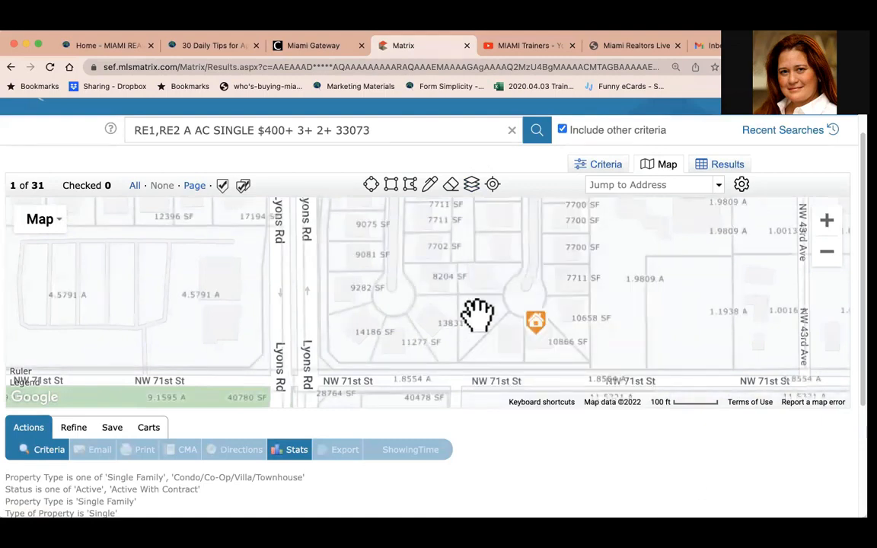
# Zoom and pan to examine the lot area labels around the listing near NW 71st St.
pyautogui.scroll(2, 477, 314)
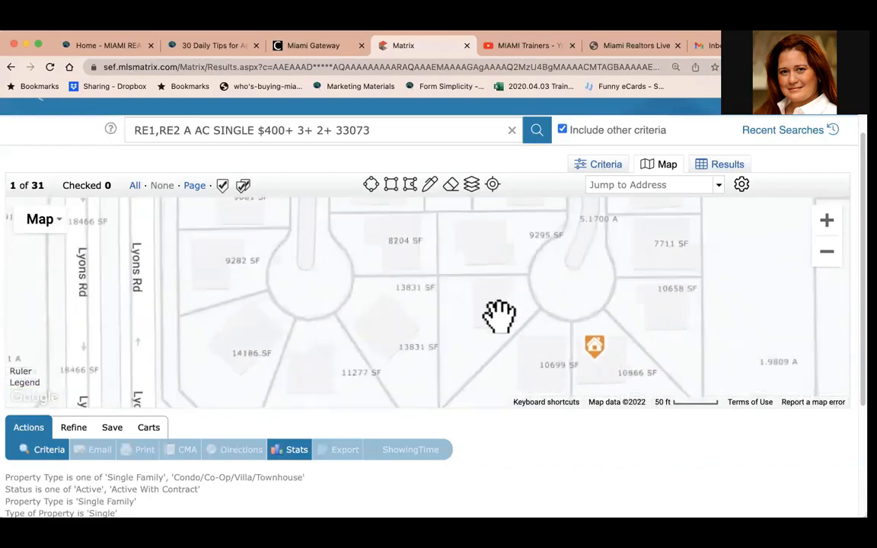
pyautogui.moveTo(535, 367); pyautogui.dragTo(438, 435)
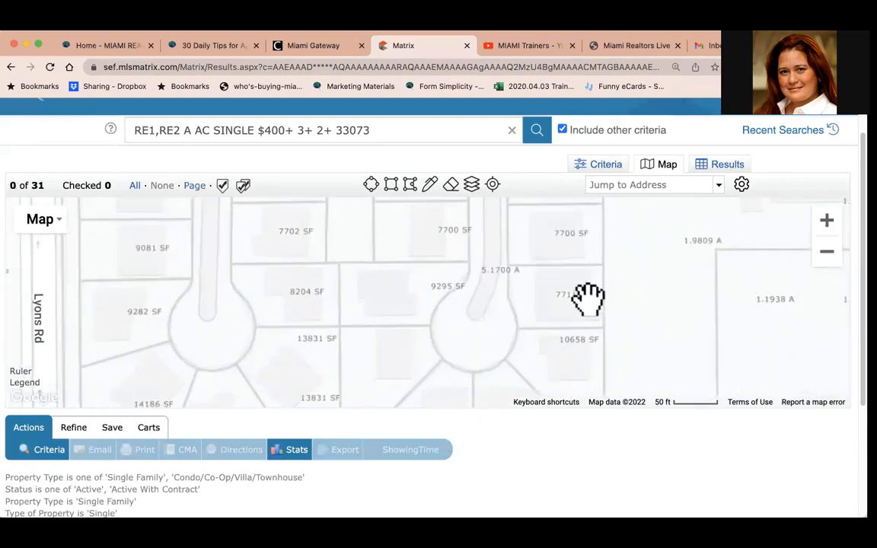
pyautogui.click(825, 253)
pyautogui.click(827, 253)
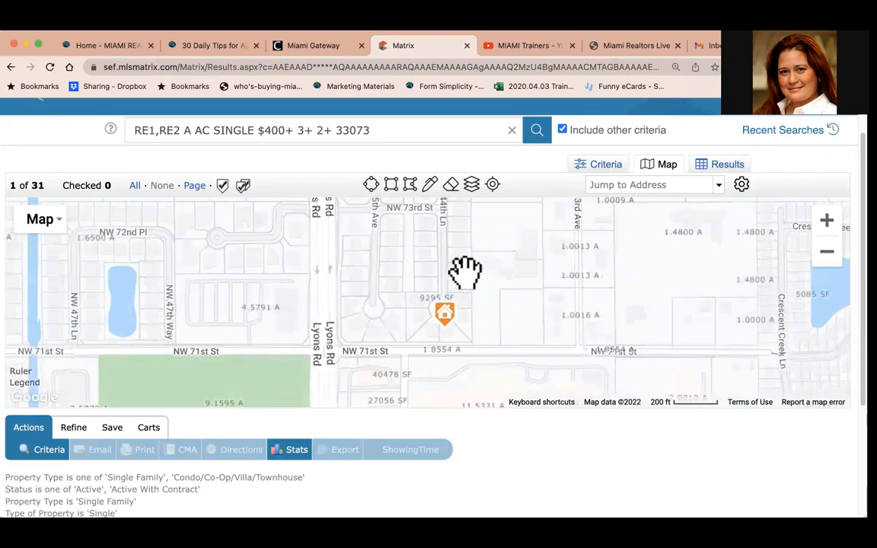
pyautogui.moveTo(469, 280); pyautogui.dragTo(513, 359)
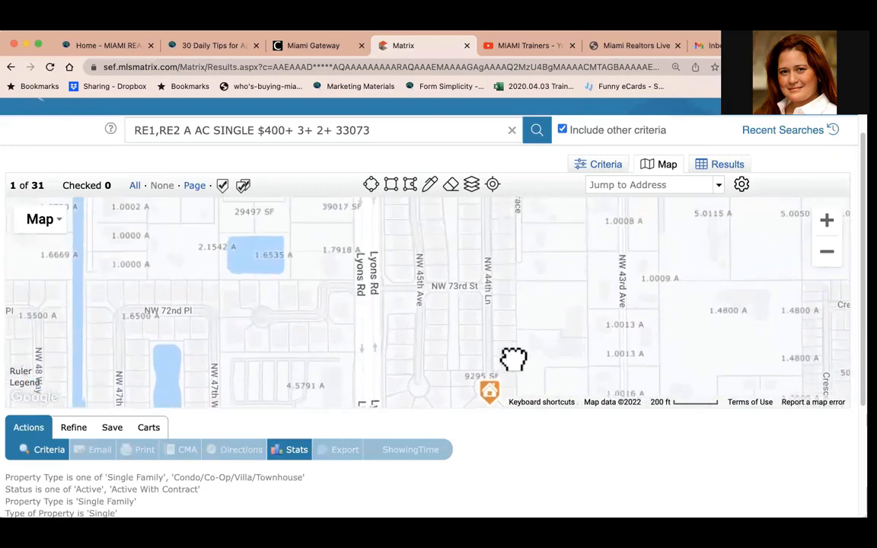
# Reload the results page and zoom into the listings around Egret Pl and Regency Lakes Blvd.
pyautogui.click(50, 67)
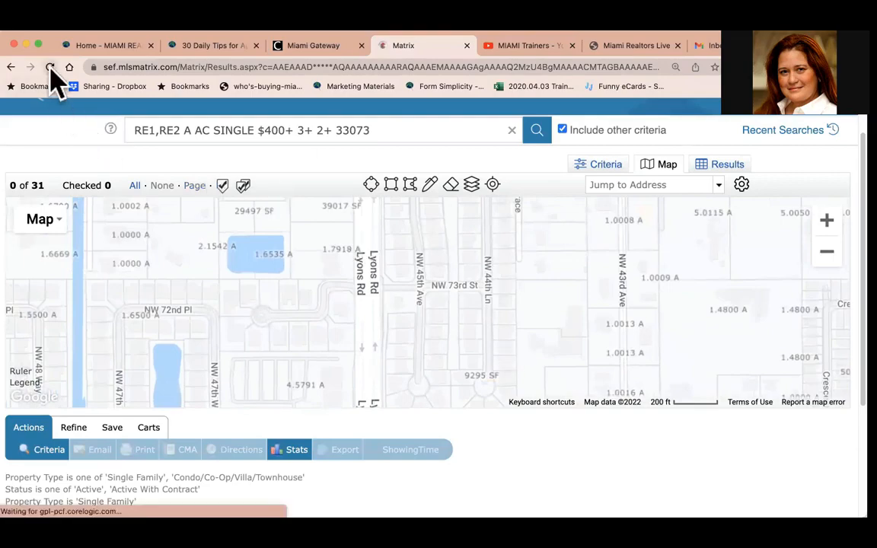
pyautogui.click(827, 224)
pyautogui.click(827, 224)
pyautogui.click(827, 225)
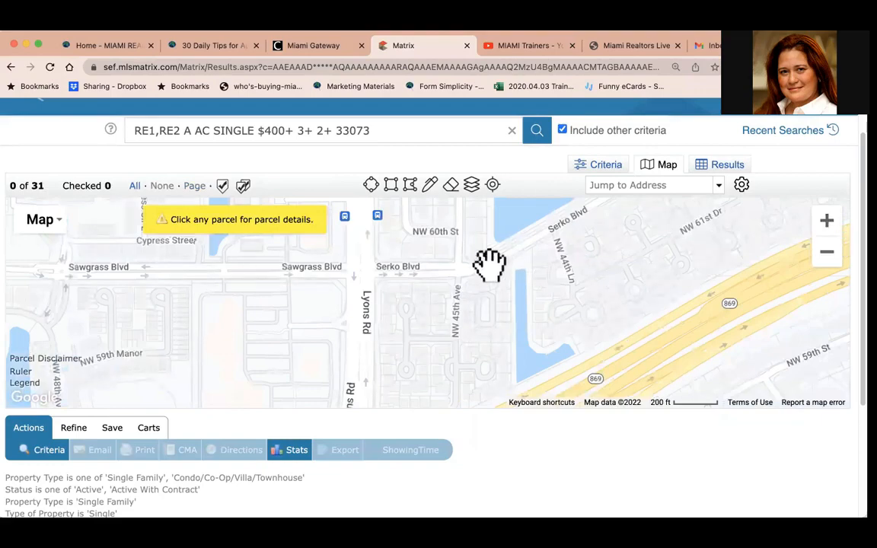
pyautogui.moveTo(489, 265); pyautogui.dragTo(618, 400)
pyautogui.moveTo(501, 260); pyautogui.dragTo(601, 372)
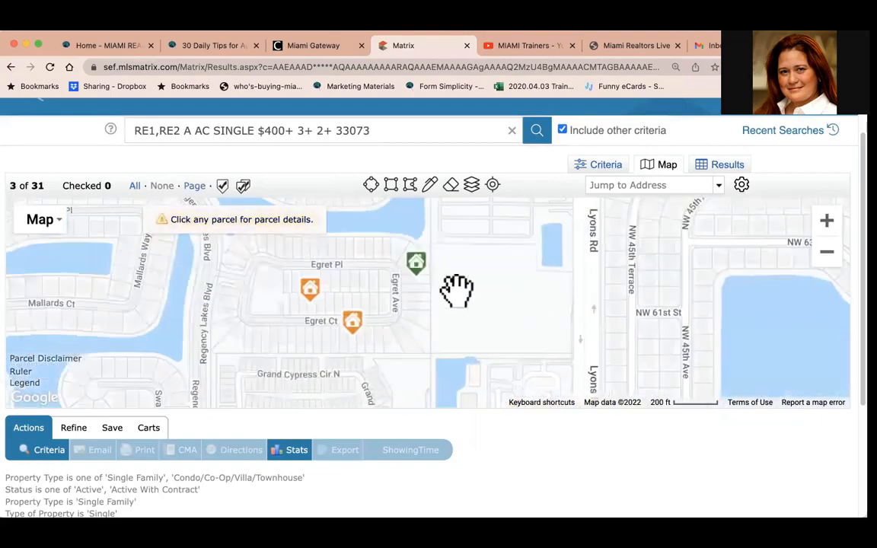
pyautogui.moveTo(457, 290); pyautogui.dragTo(583, 346)
pyautogui.click(827, 222)
pyautogui.moveTo(597, 308); pyautogui.dragTo(608, 242)
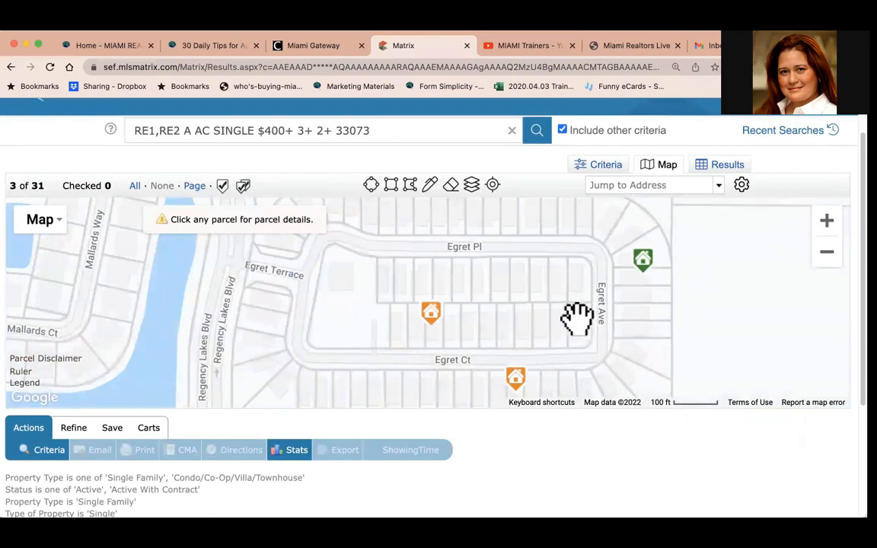
# Open and close the parcel details for the lot on Egret Court and the warehouse parcel on Lyons Road.
pyautogui.click(577, 321)
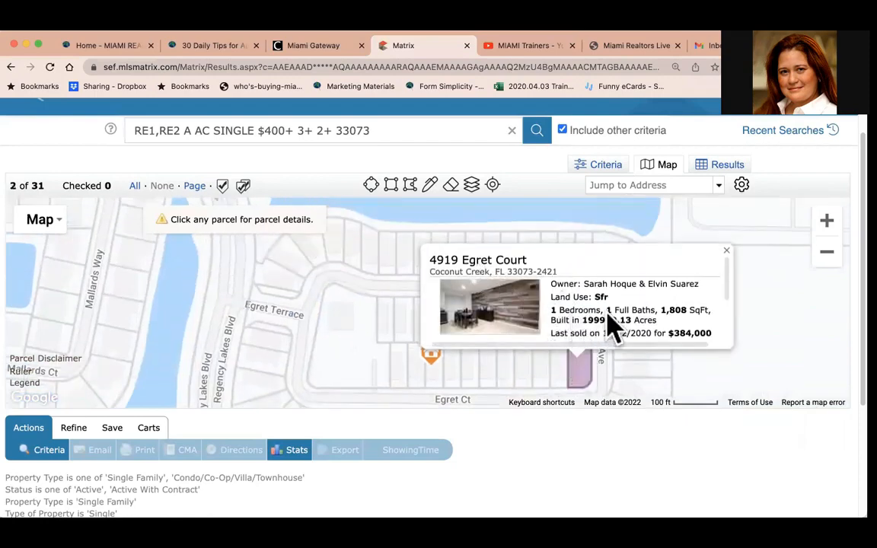
pyautogui.click(726, 251)
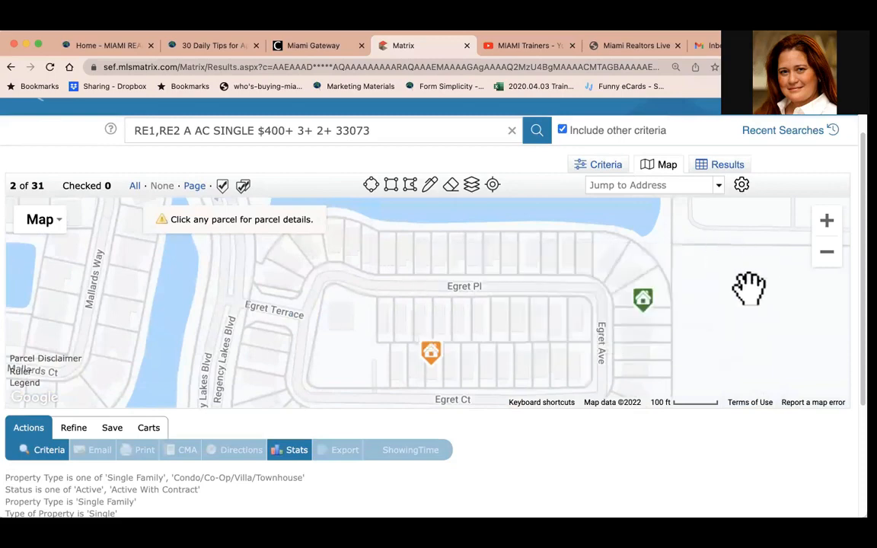
pyautogui.moveTo(748, 287); pyautogui.dragTo(505, 216)
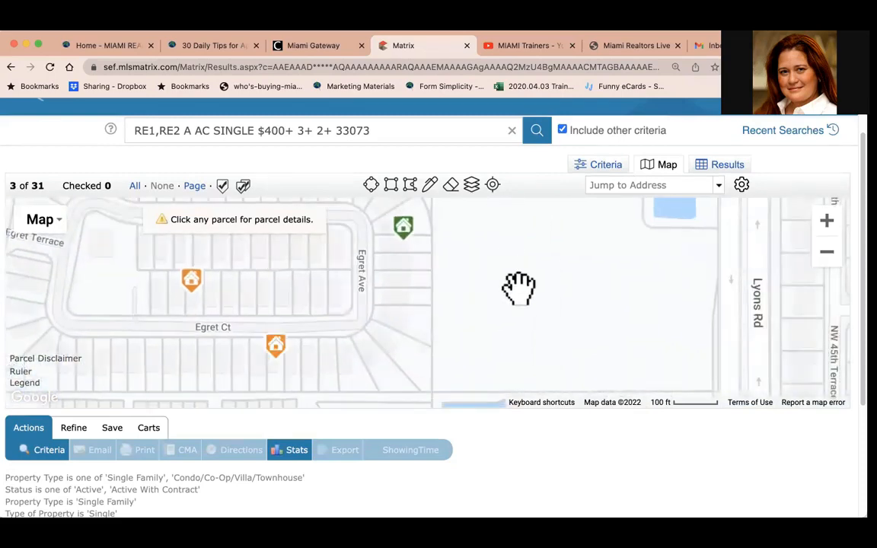
pyautogui.click(518, 288)
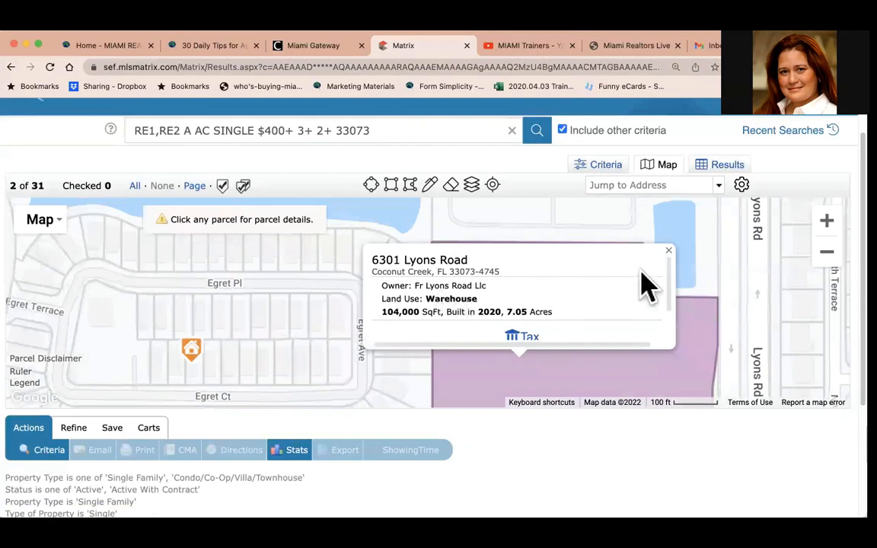
pyautogui.click(669, 251)
# Pan the map and open parcel details for the office building on Lyons Road and the forest parcel on Regency Lakes Boulevard.
pyautogui.moveTo(525, 298); pyautogui.dragTo(567, 433)
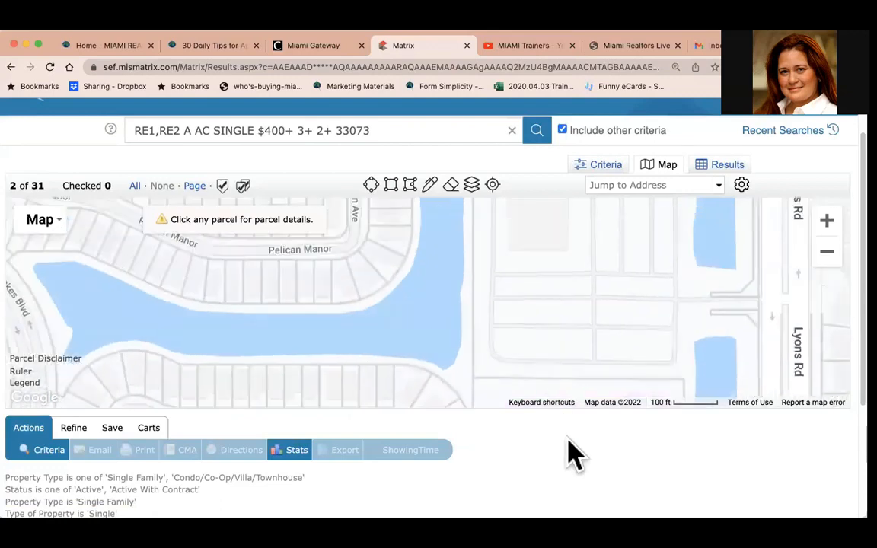
pyautogui.click(548, 348)
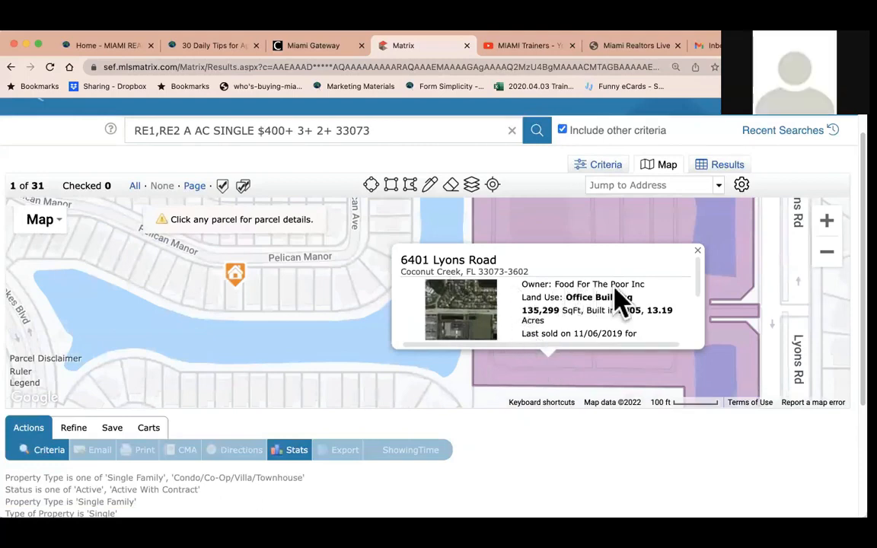
pyautogui.click(697, 253)
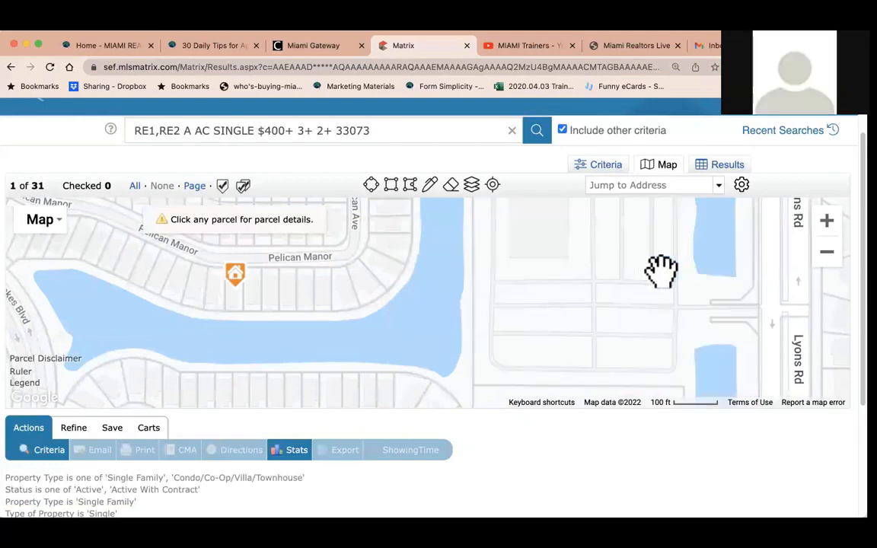
pyautogui.moveTo(383, 294); pyautogui.dragTo(716, 294)
pyautogui.moveTo(457, 308); pyautogui.dragTo(646, 438)
pyautogui.moveTo(303, 309); pyautogui.dragTo(611, 271)
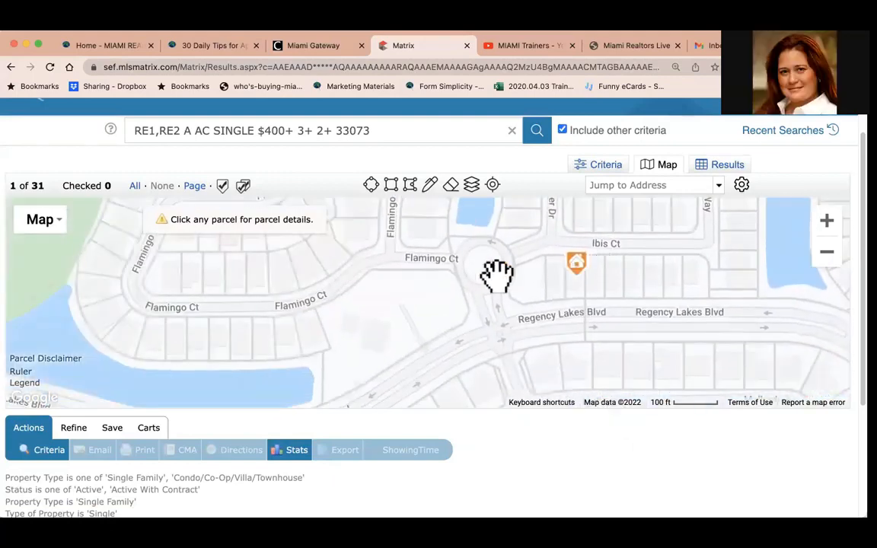
pyautogui.moveTo(313, 279); pyautogui.dragTo(605, 374)
pyautogui.moveTo(268, 338); pyautogui.dragTo(363, 319)
pyautogui.click(364, 322)
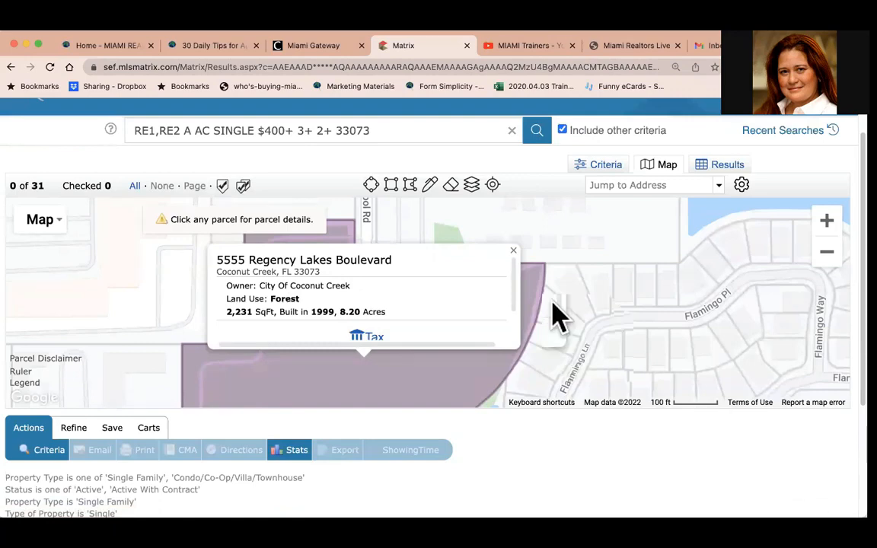
pyautogui.scroll(-2, 558, 312)
pyautogui.click(631, 243)
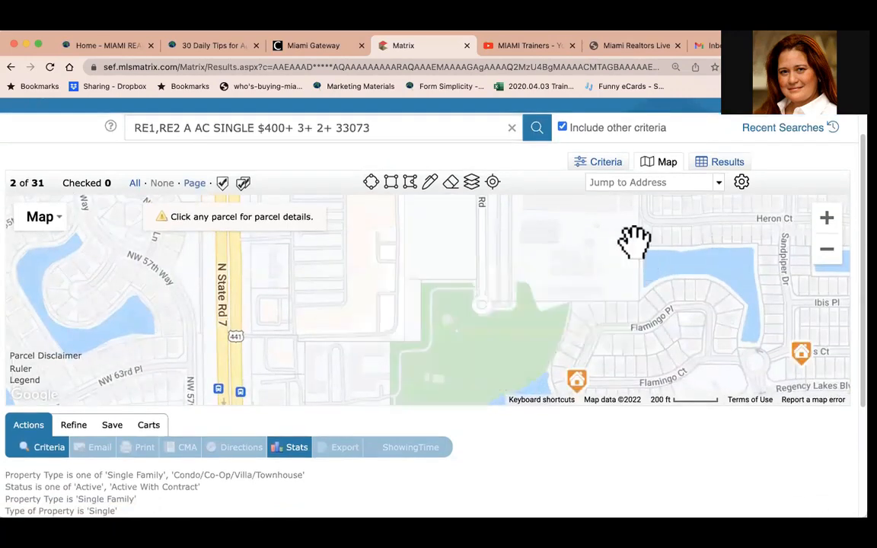
# Pan to the Flamingo Ct listing and open its parcel details, then close them.
pyautogui.moveTo(675, 337); pyautogui.dragTo(438, 228)
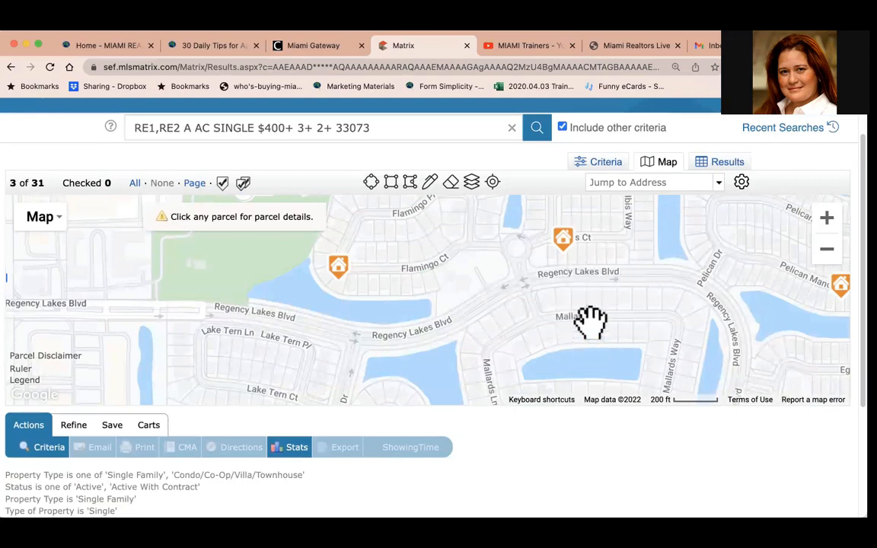
pyautogui.moveTo(615, 309); pyautogui.dragTo(618, 372)
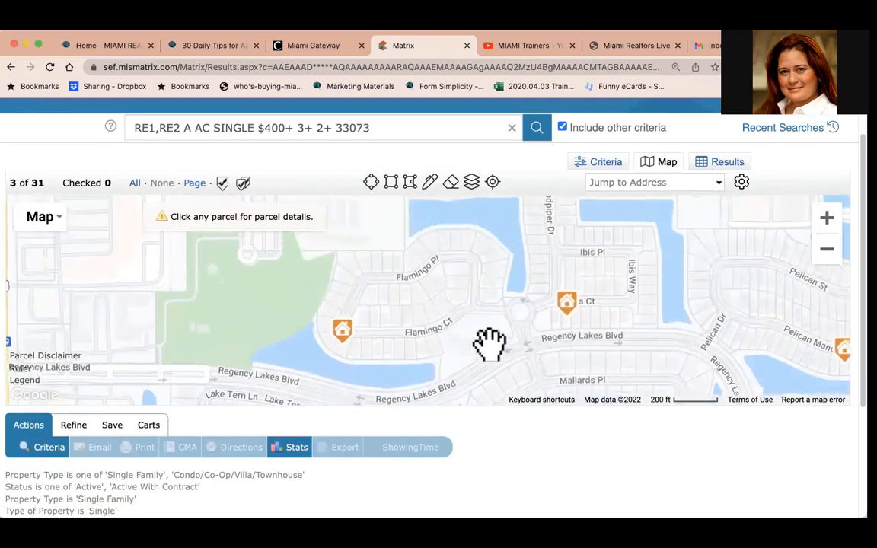
pyautogui.click(361, 352)
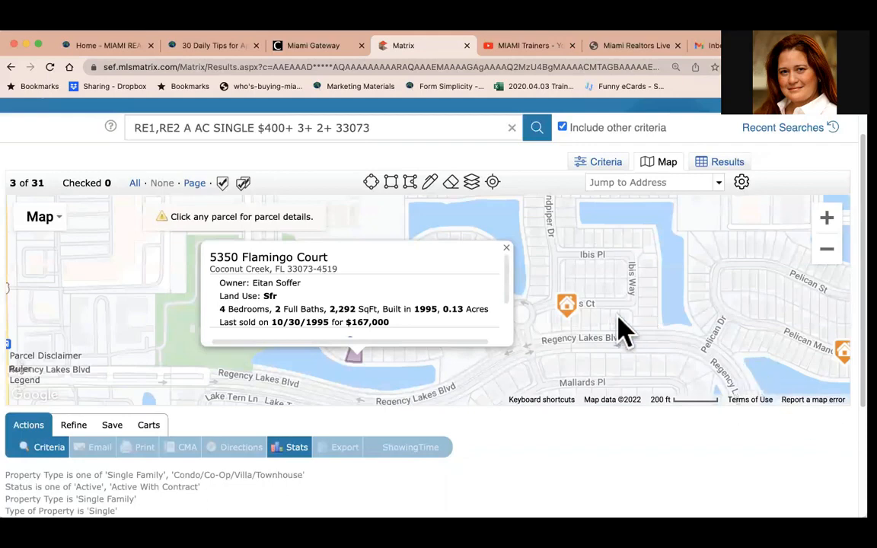
pyautogui.click(506, 250)
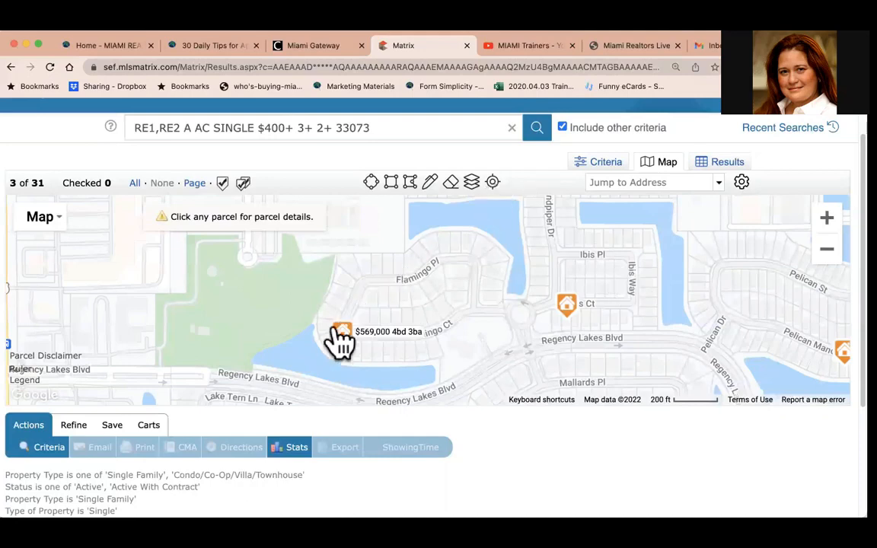
# Switch the map to Satellite view.
pyautogui.moveTo(276, 298); pyautogui.dragTo(294, 372)
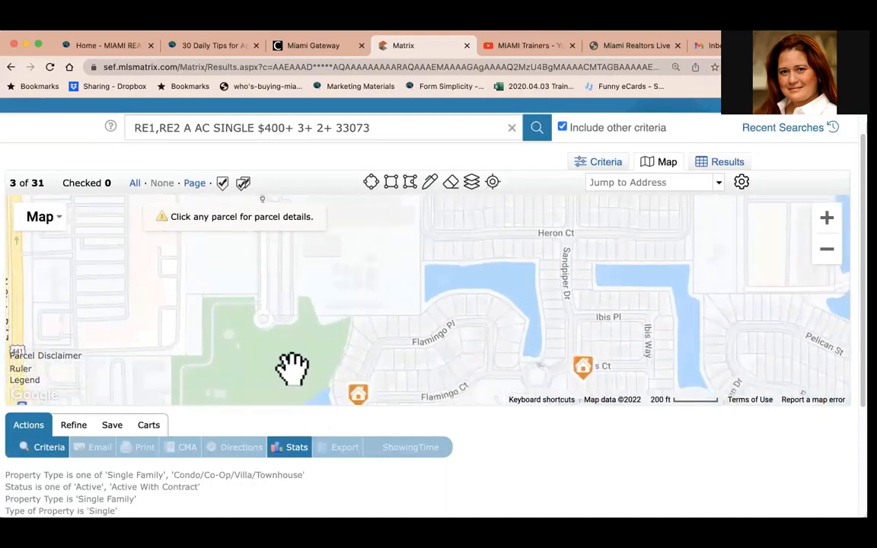
pyautogui.moveTo(522, 298); pyautogui.dragTo(409, 257)
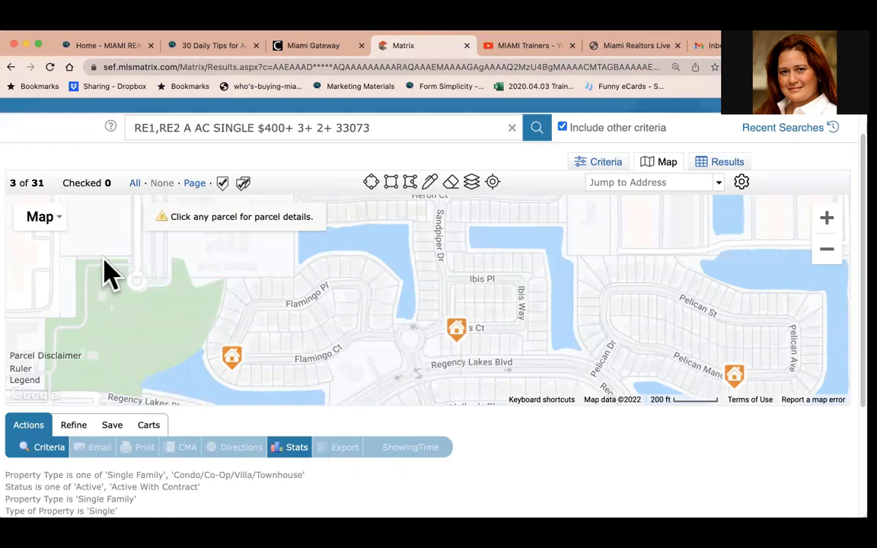
pyautogui.click(47, 223)
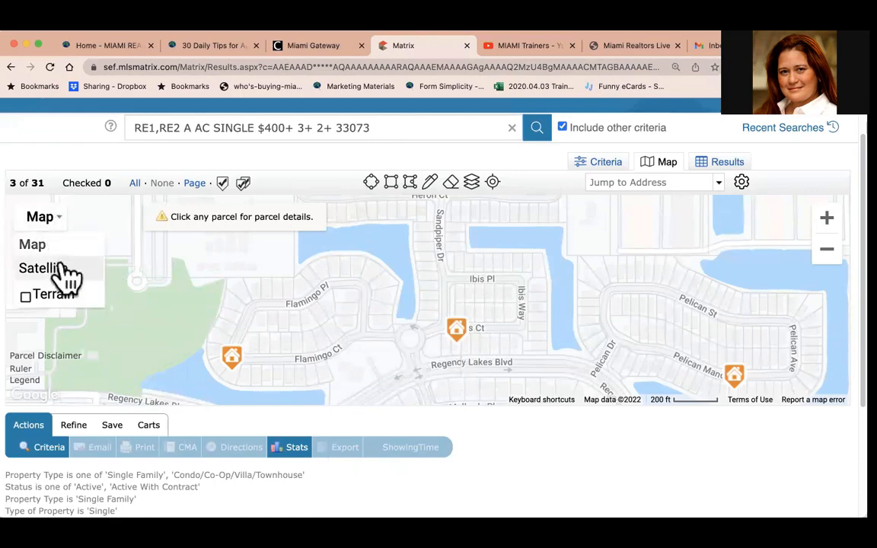
pyautogui.click(61, 269)
# Pan and zoom around the satellite imagery along Johnson Rd, Lyons Technology Pkwy and Regency Lakes Blvd.
pyautogui.moveTo(548, 266); pyautogui.dragTo(523, 378)
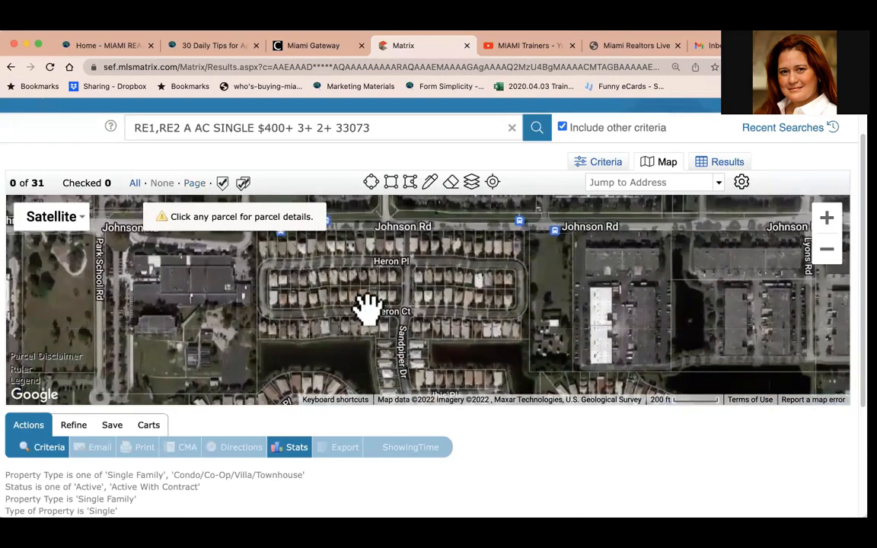
pyautogui.moveTo(421, 250); pyautogui.dragTo(423, 323)
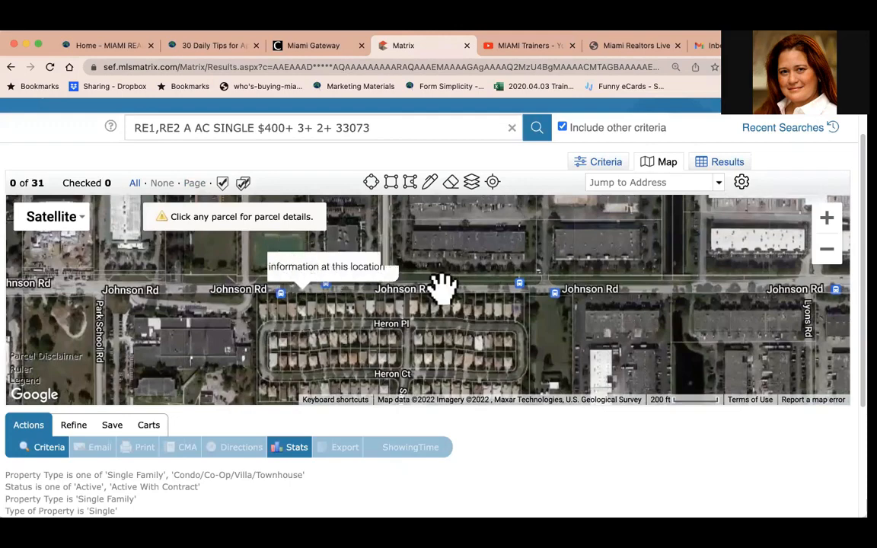
pyautogui.moveTo(489, 278); pyautogui.dragTo(485, 367)
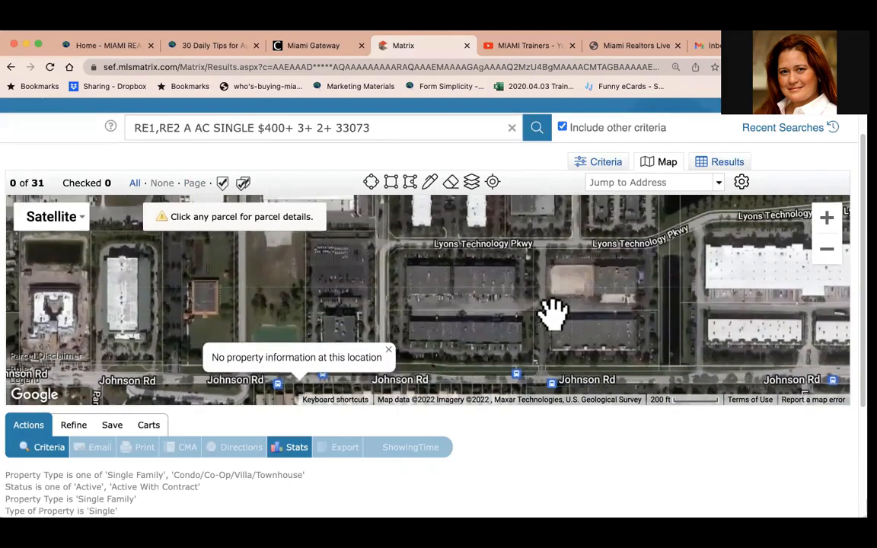
pyautogui.moveTo(567, 239); pyautogui.dragTo(562, 394)
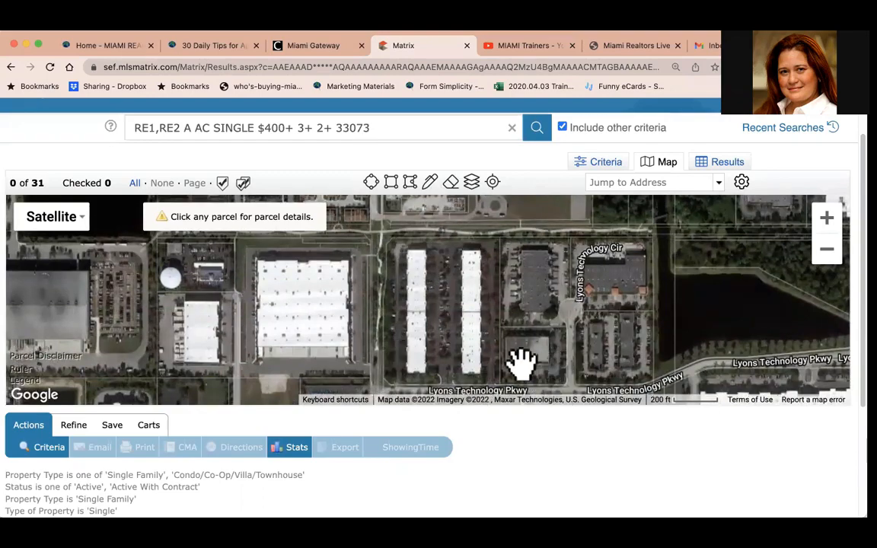
pyautogui.moveTo(519, 363); pyautogui.dragTo(535, 171)
pyautogui.moveTo(456, 300); pyautogui.dragTo(470, 172)
pyautogui.moveTo(422, 329); pyautogui.dragTo(434, 206)
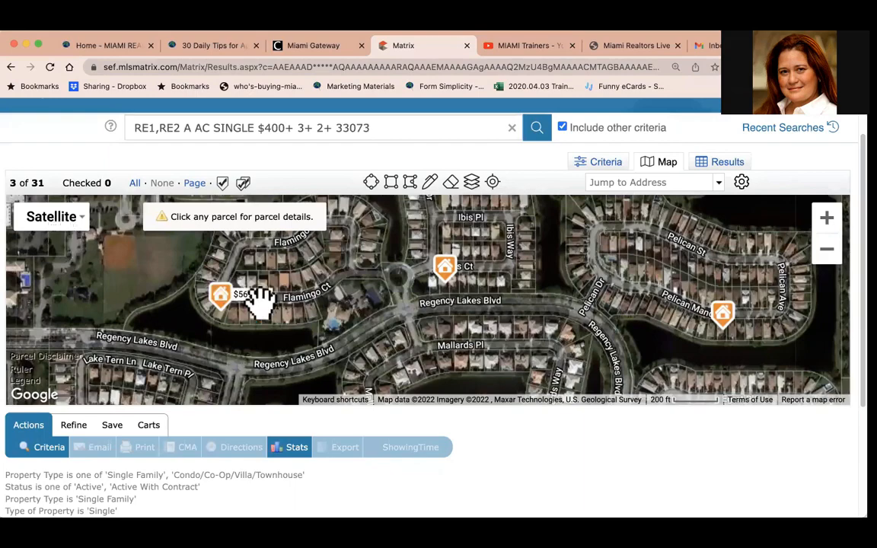
pyautogui.moveTo(396, 358); pyautogui.dragTo(397, 362)
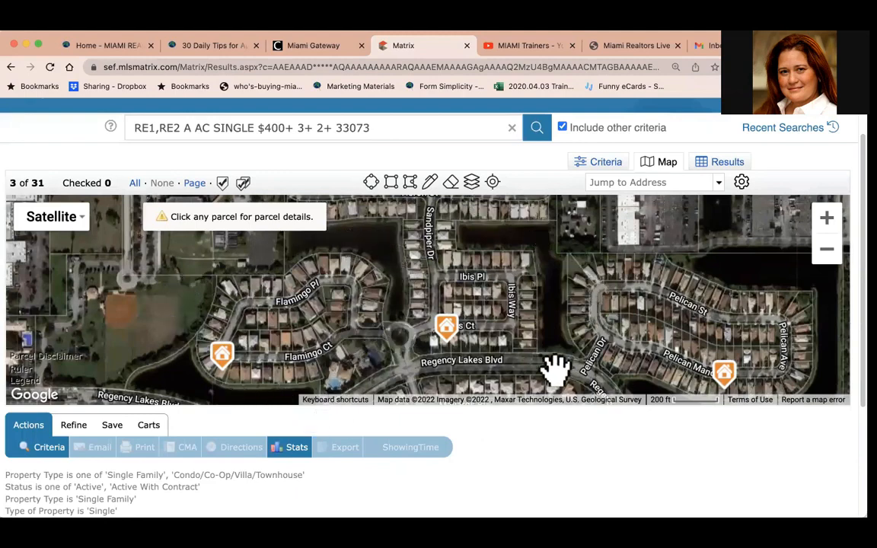
pyautogui.click(827, 251)
pyautogui.click(828, 251)
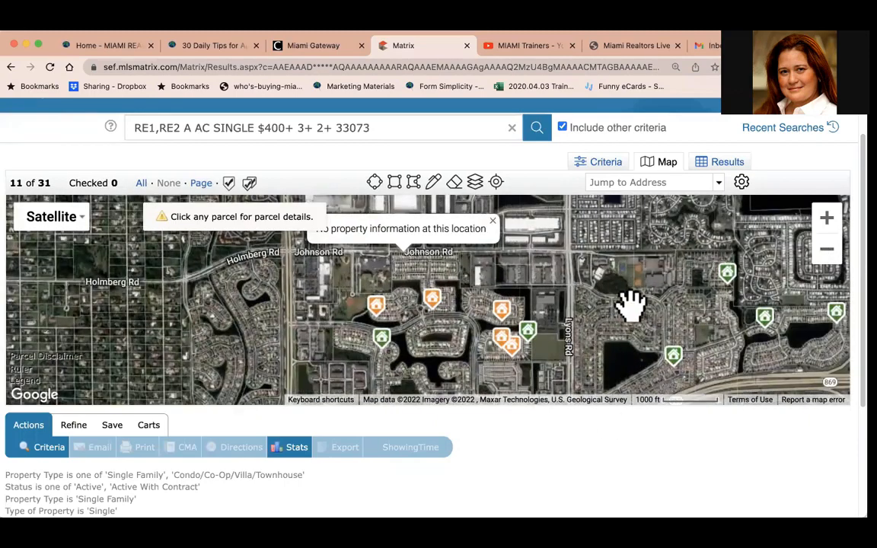
# Return to the results list and scroll through the listings.
pyautogui.click(729, 162)
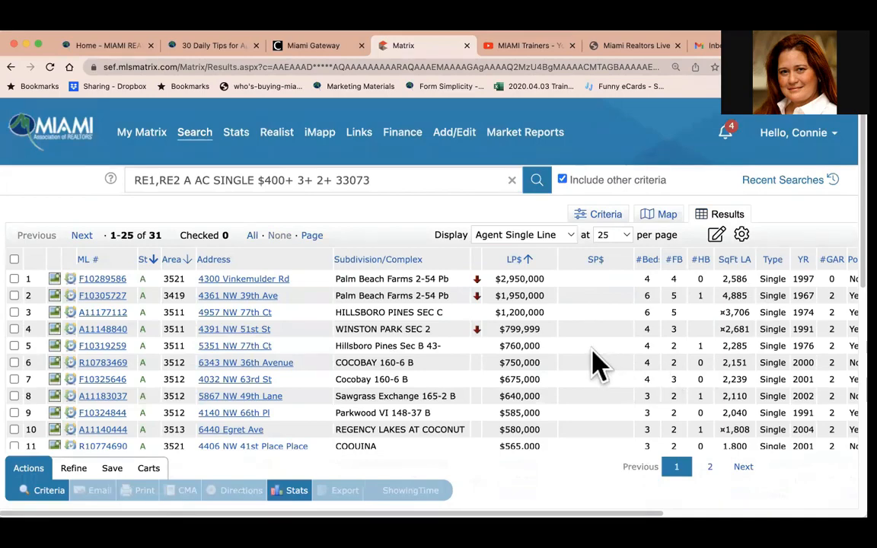
pyautogui.scroll(-10, 597, 365)
pyautogui.scroll(6, 598, 366)
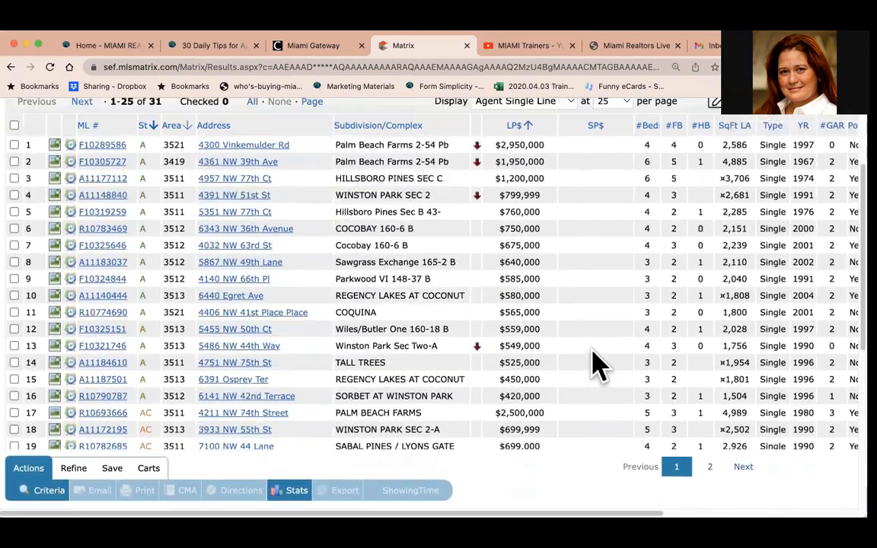
pyautogui.scroll(4, 597, 365)
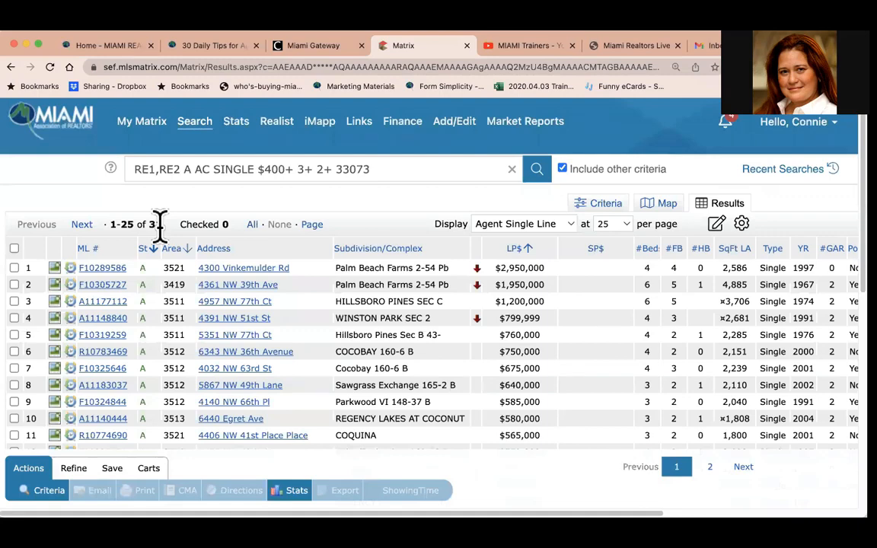
# Add Closed status to the search criteria and show the updated results.
pyautogui.click(603, 206)
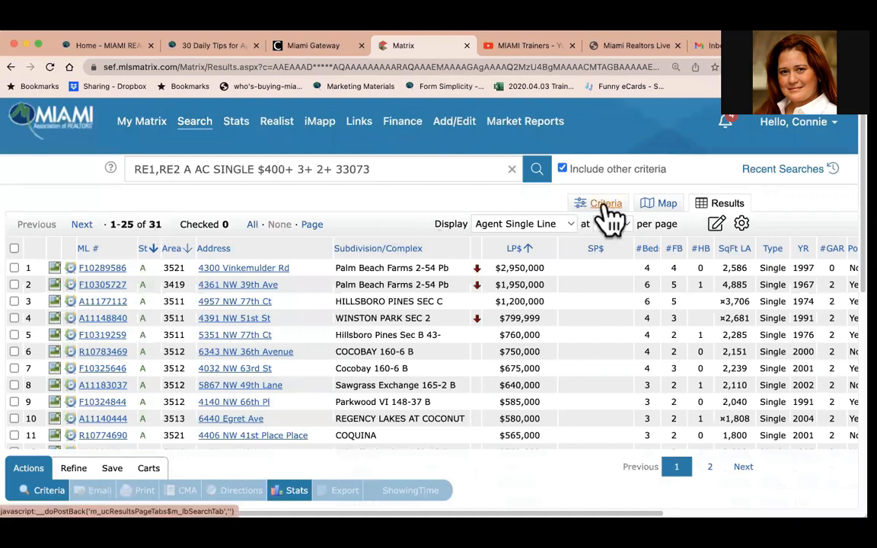
pyautogui.click(26, 321)
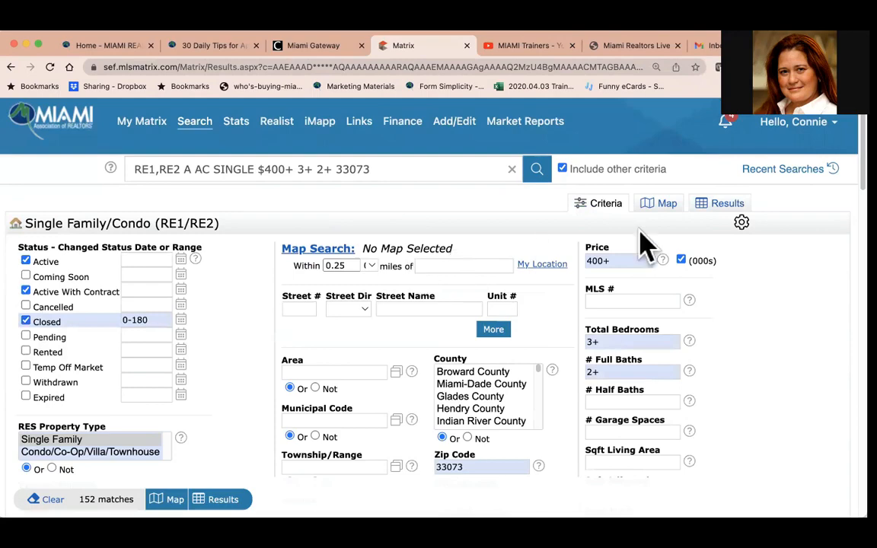
pyautogui.click(724, 215)
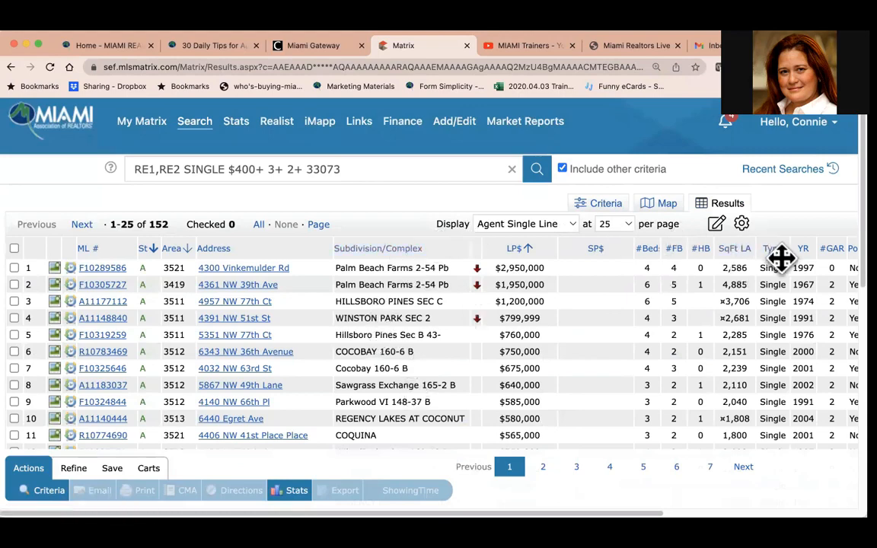
# Sort the results by Subdivision/Complex and then by list price.
pyautogui.click(377, 249)
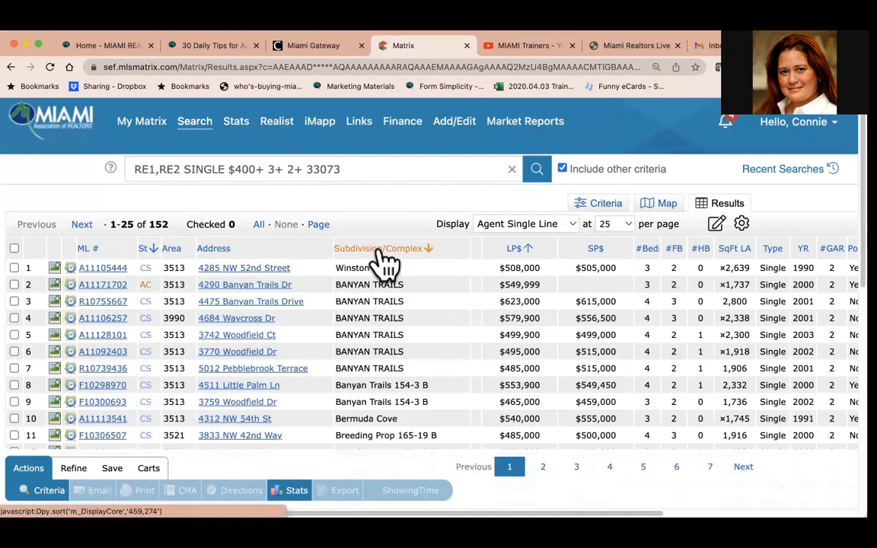
pyautogui.click(379, 251)
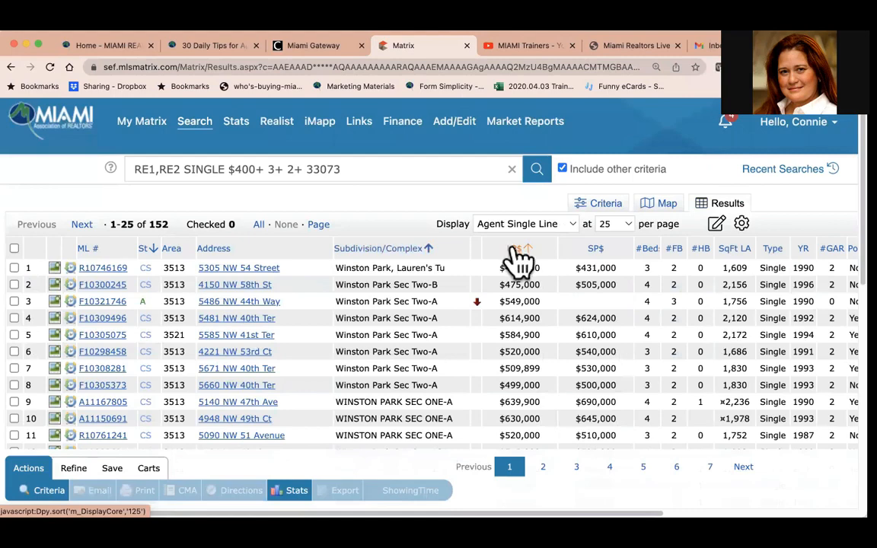
pyautogui.click(516, 251)
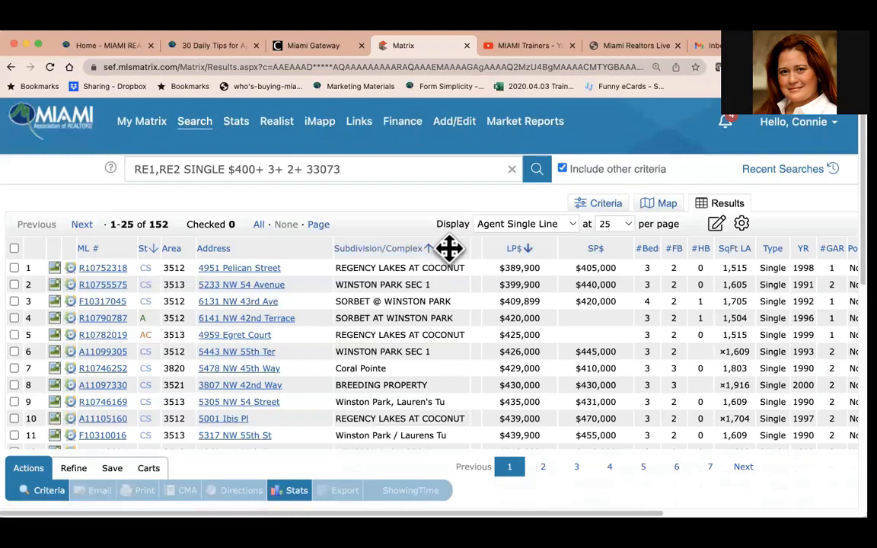
# Move the Subdivision/Complex column after SqFt LA and sort the results by living area.
pyautogui.moveTo(449, 248); pyautogui.dragTo(748, 305)
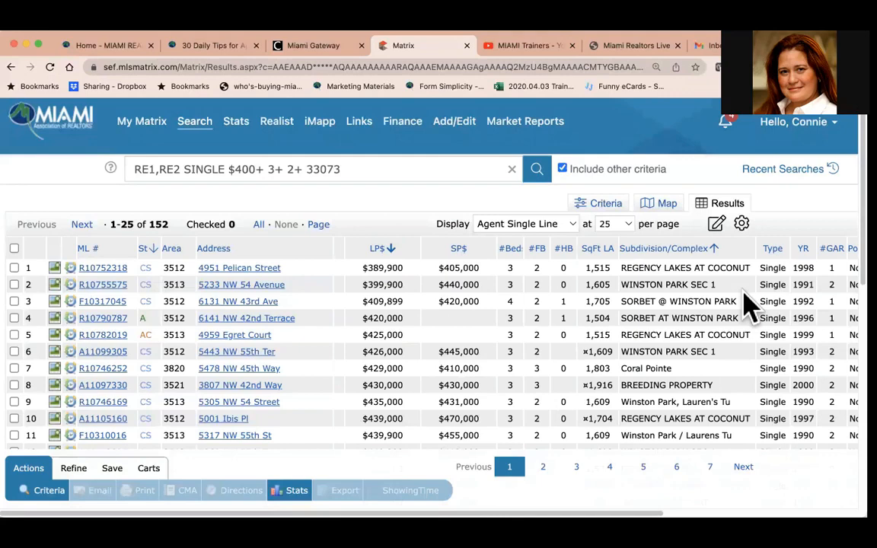
pyautogui.click(598, 249)
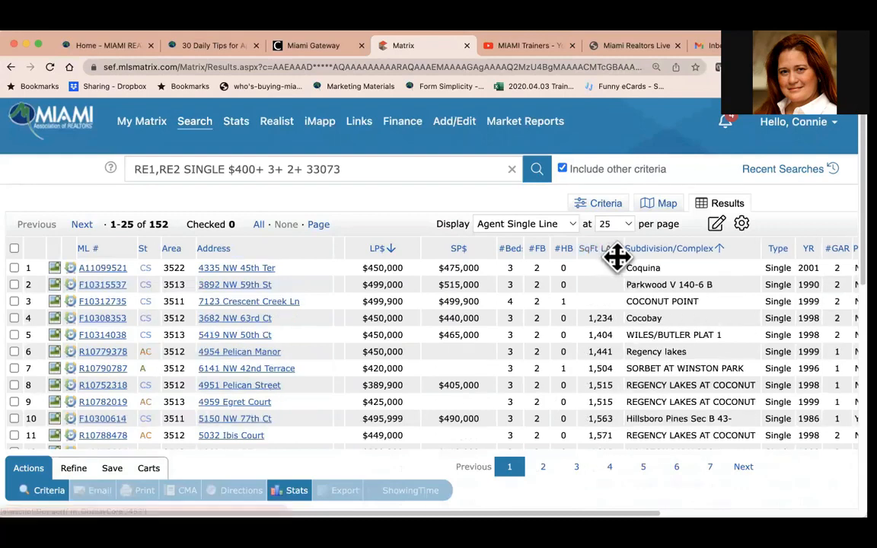
# Move the SqFt LA column so it sits right after Address.
pyautogui.moveTo(616, 257); pyautogui.dragTo(376, 240)
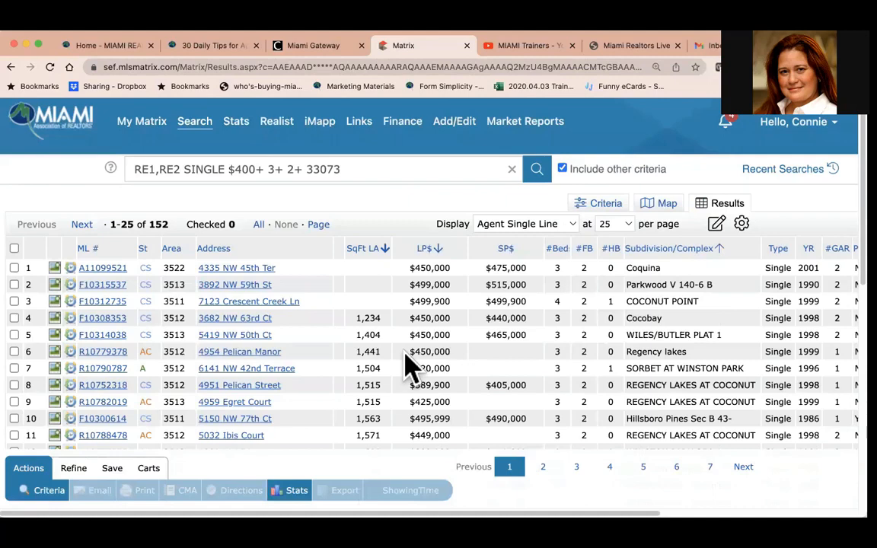
pyautogui.click(379, 255)
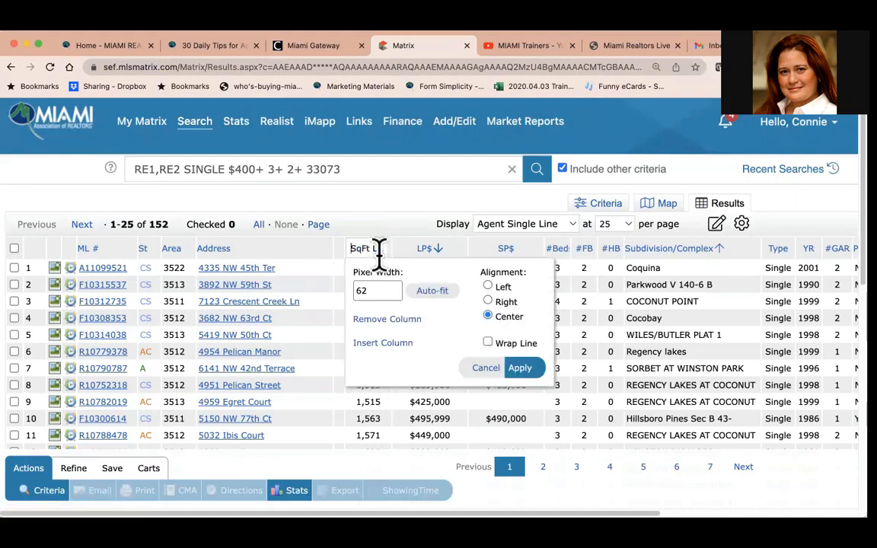
pyautogui.click(385, 345)
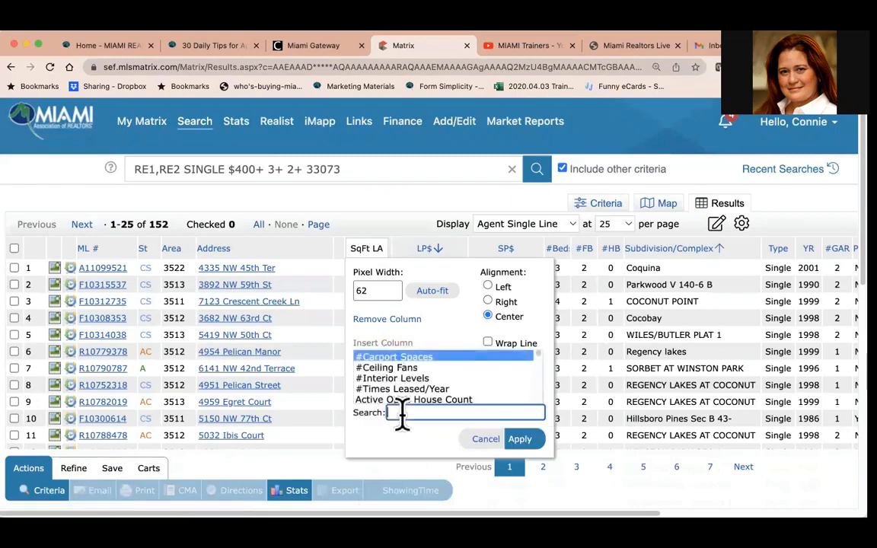
pyautogui.click(624, 437)
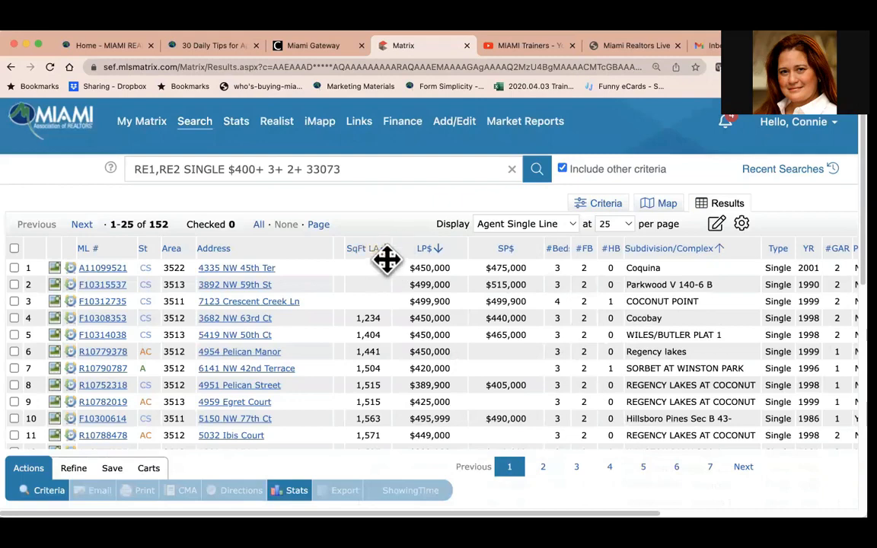
# Insert an LP$/SqFt column after the SqFt LA column, searching the column list for $.
pyautogui.click(379, 252)
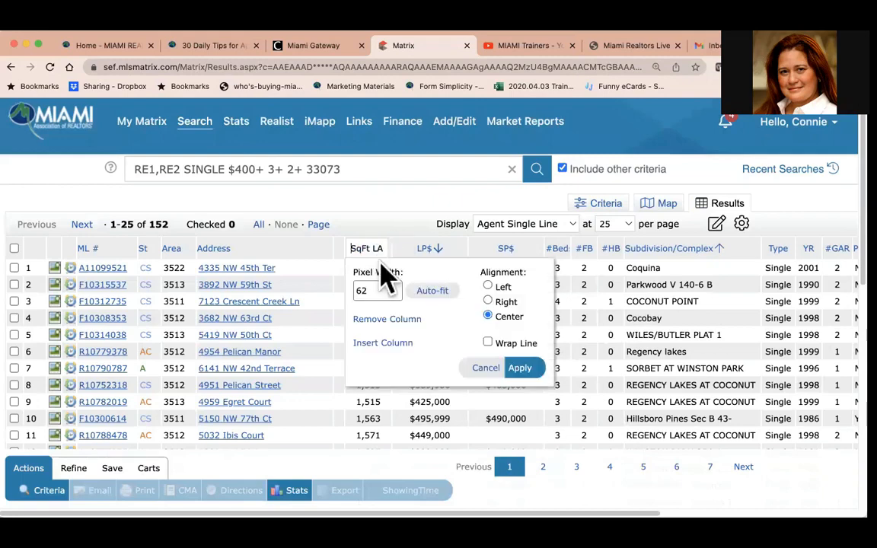
pyautogui.click(384, 343)
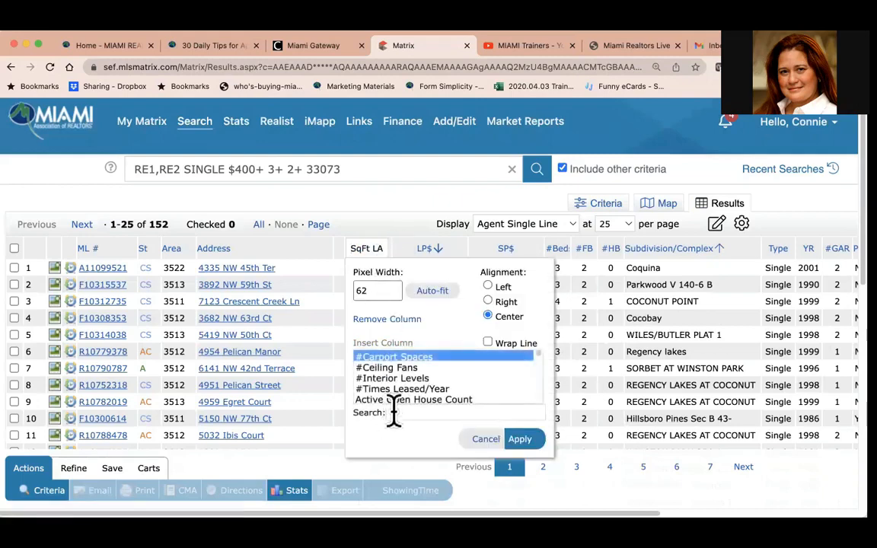
pyautogui.scroll(-3, 463, 393)
pyautogui.scroll(1, 442, 388)
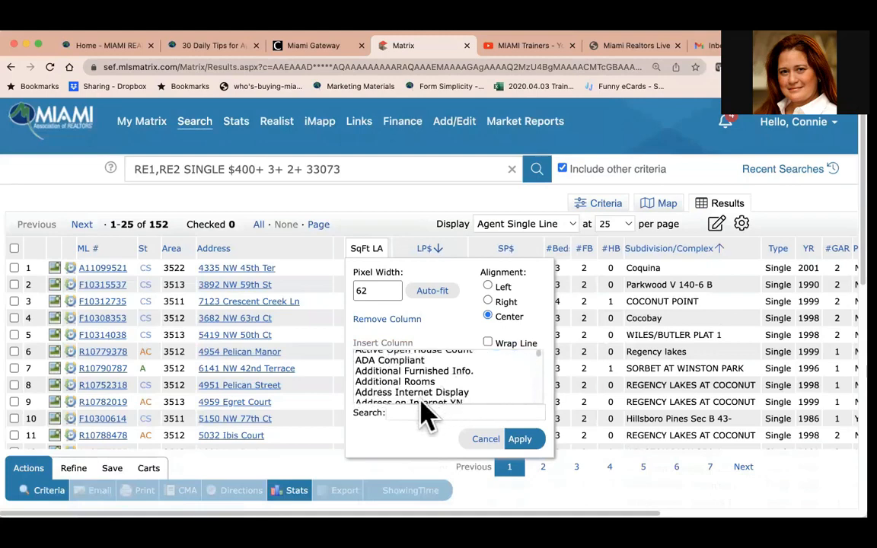
pyautogui.click(409, 411)
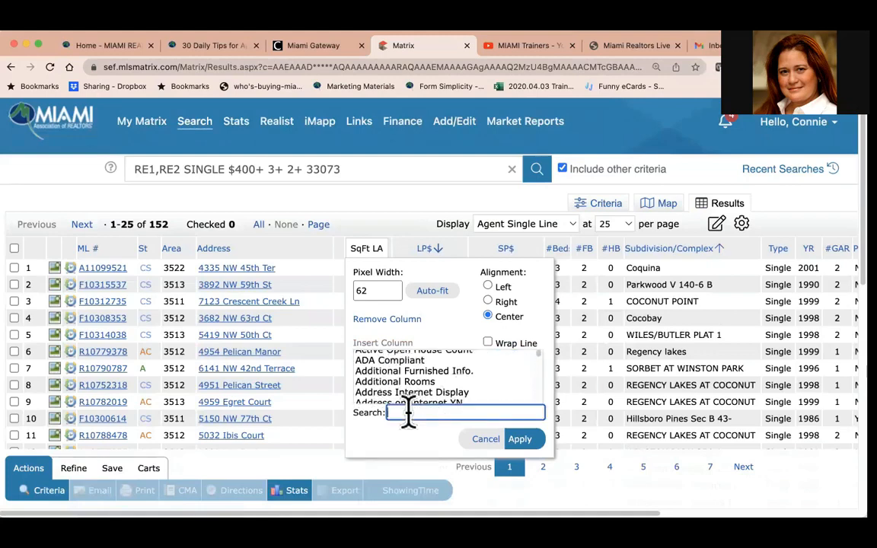
pyautogui.write('$')
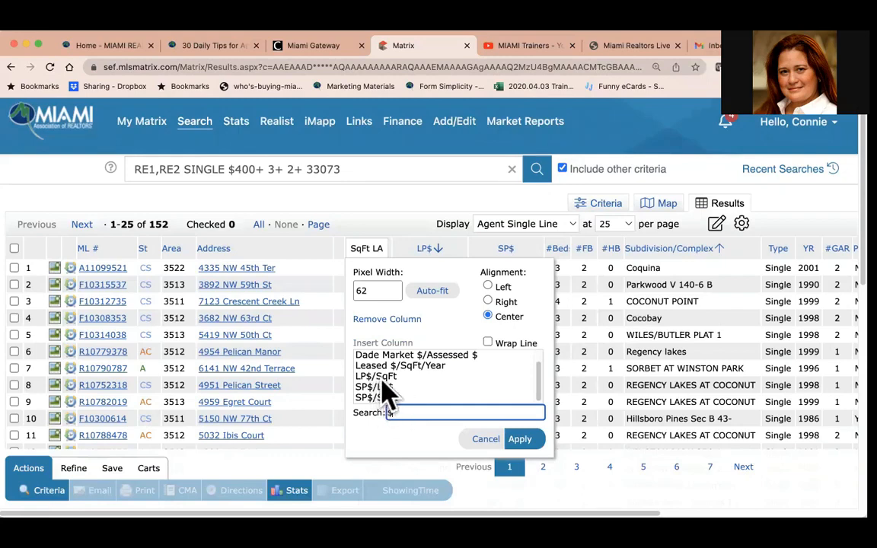
pyautogui.click(376, 377)
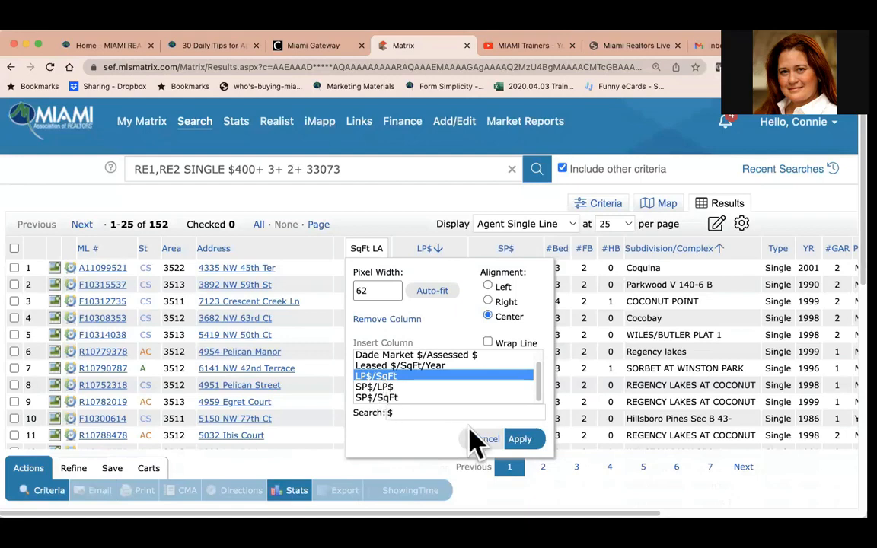
pyautogui.click(521, 440)
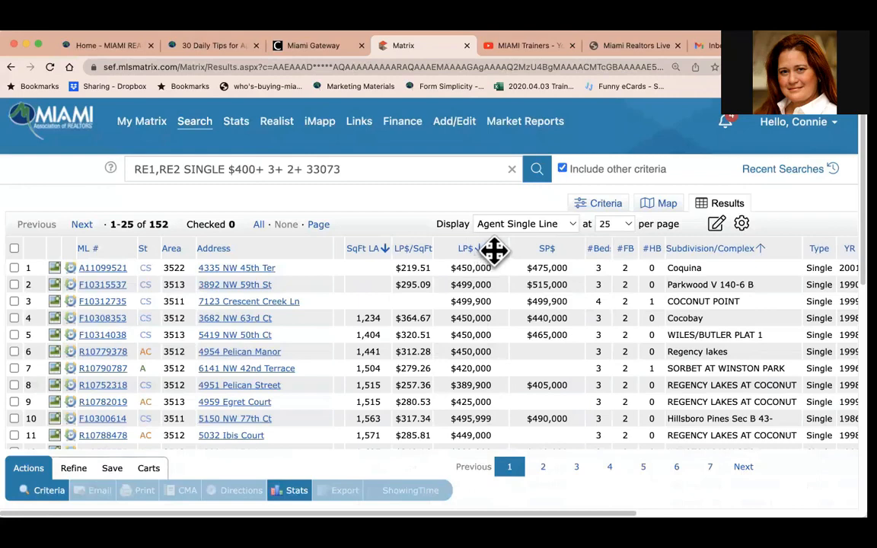
# Insert an SP$/SqFt column after the LP$ column.
pyautogui.click(494, 250)
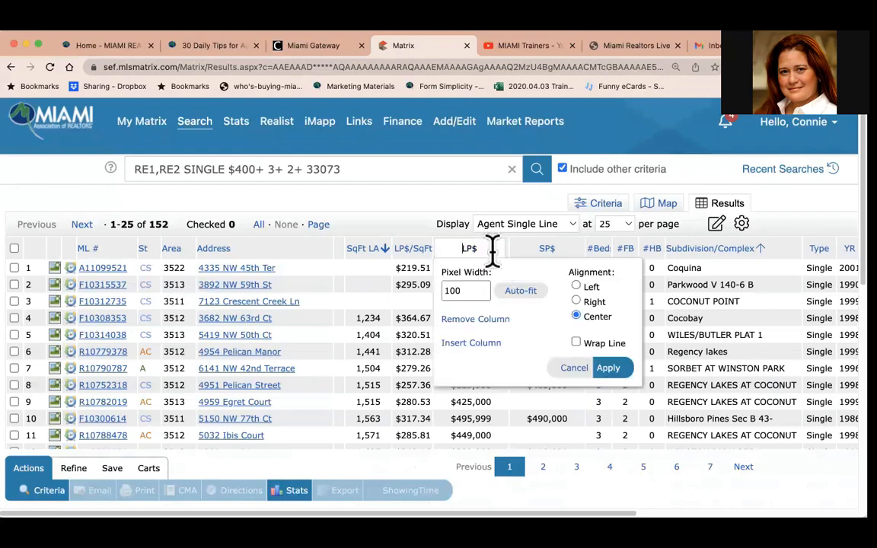
pyautogui.click(491, 344)
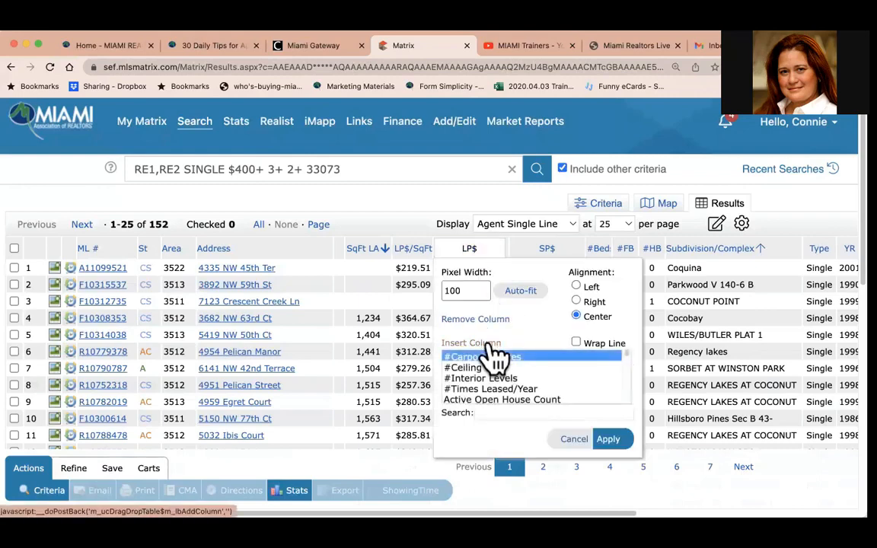
pyautogui.click(493, 413)
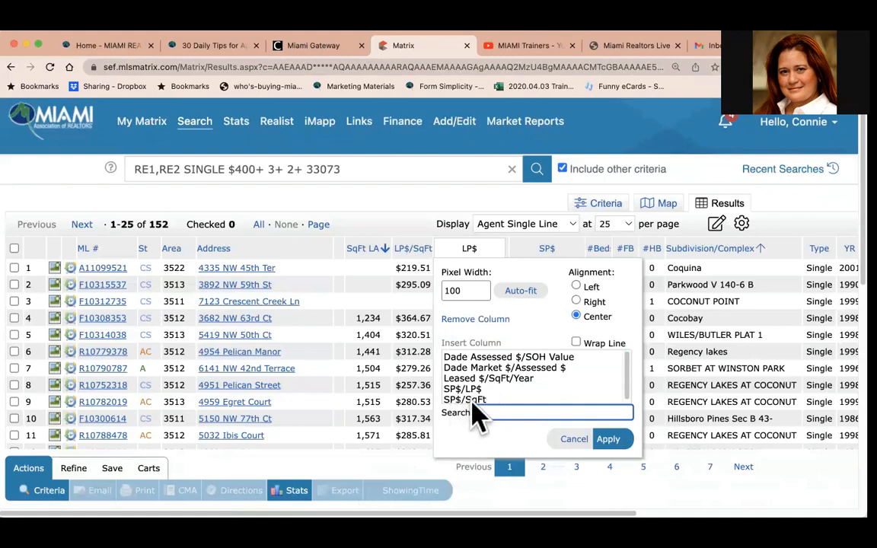
pyautogui.click(471, 402)
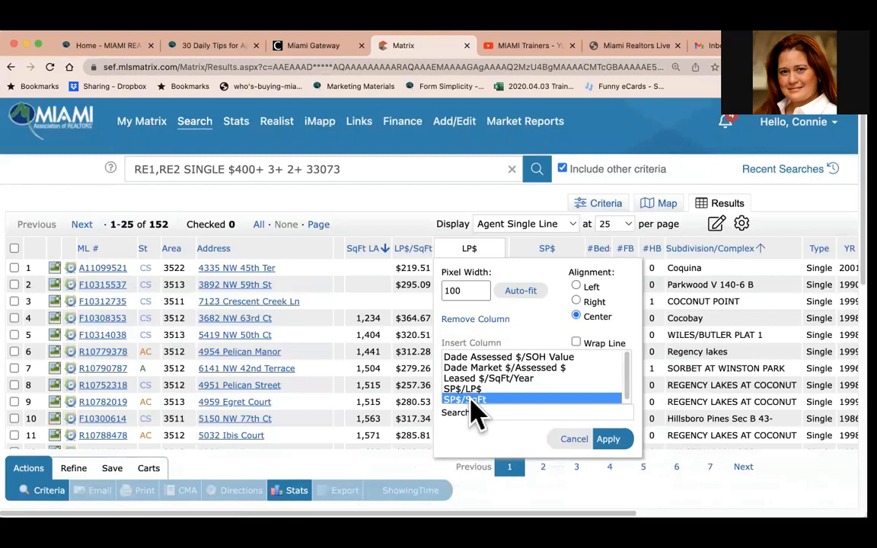
pyautogui.click(608, 442)
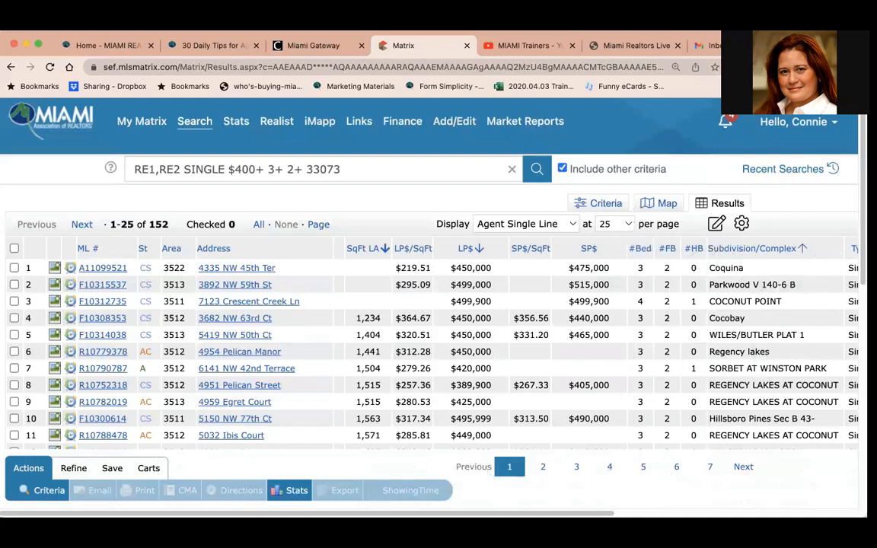
# Insert a Listing Agent's Name column after the Type column, searching the column list for listin.
pyautogui.hscroll(8, 491, 491)
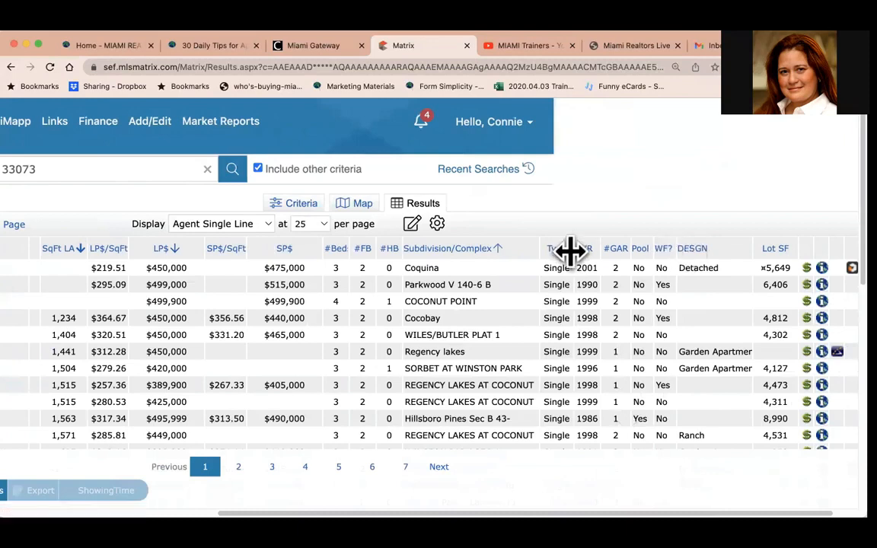
pyautogui.click(566, 256)
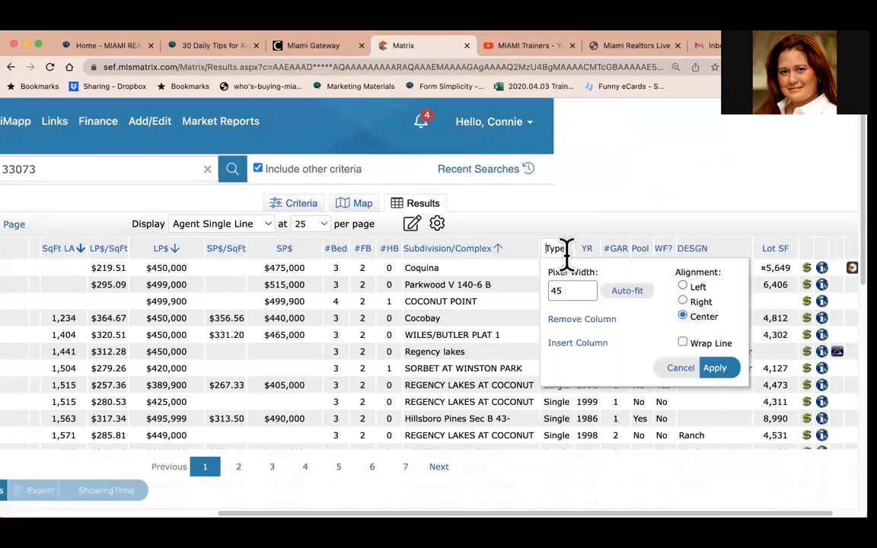
pyautogui.click(581, 346)
pyautogui.click(601, 412)
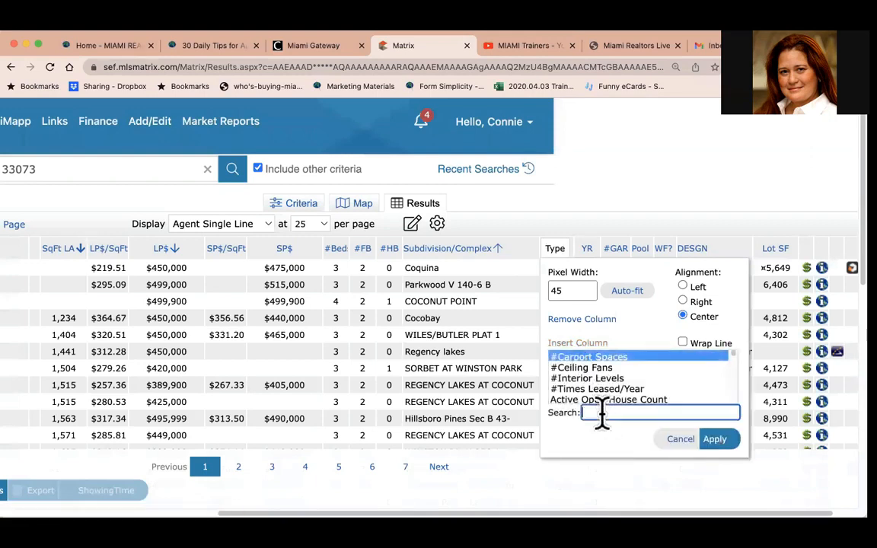
pyautogui.write('listin')
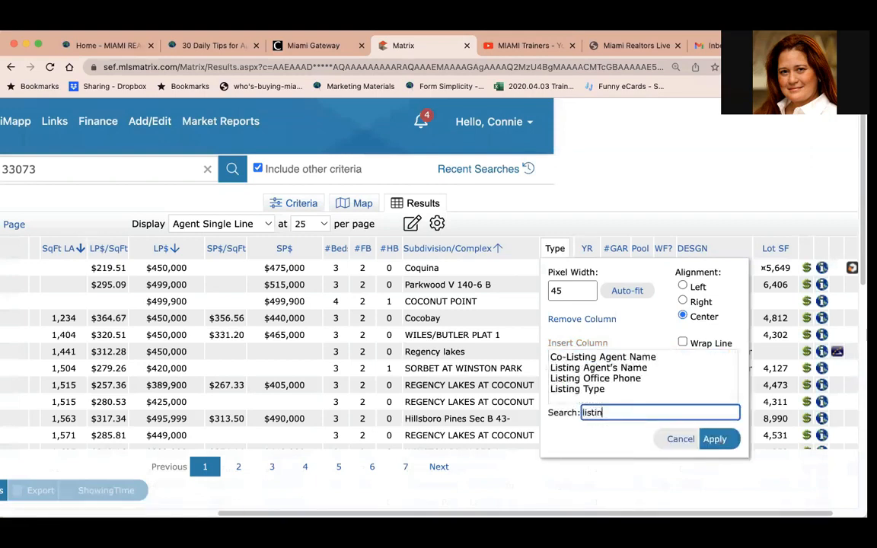
pyautogui.click(610, 368)
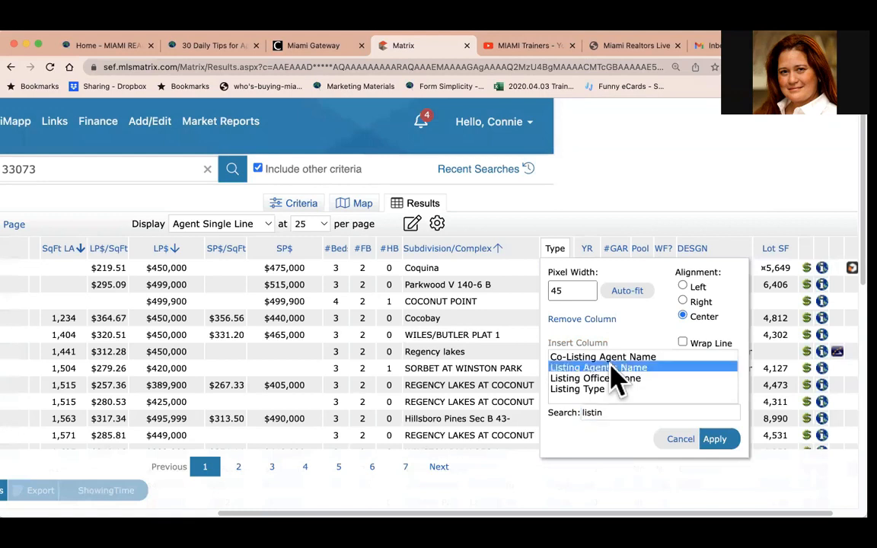
pyautogui.click(715, 444)
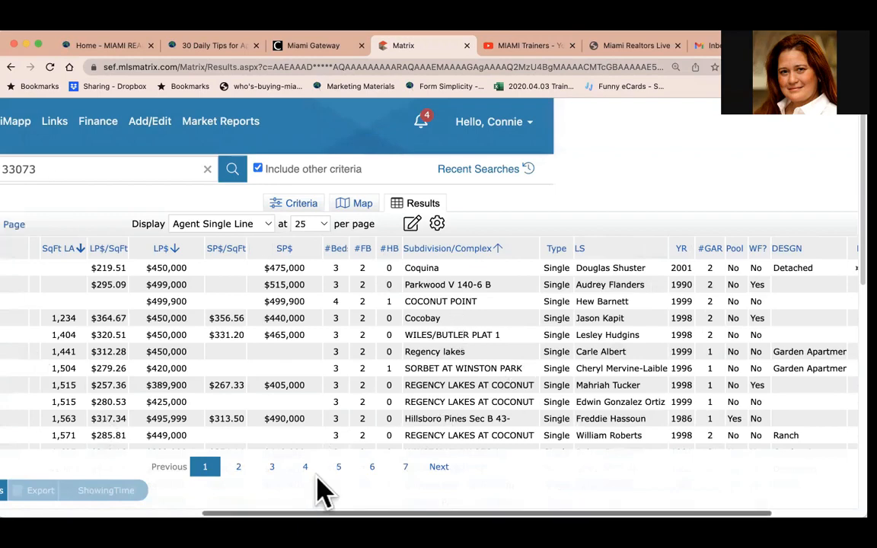
# Save the customized results display as a copy named PERFECT GRID.
pyautogui.hscroll(-10, 313, 489)
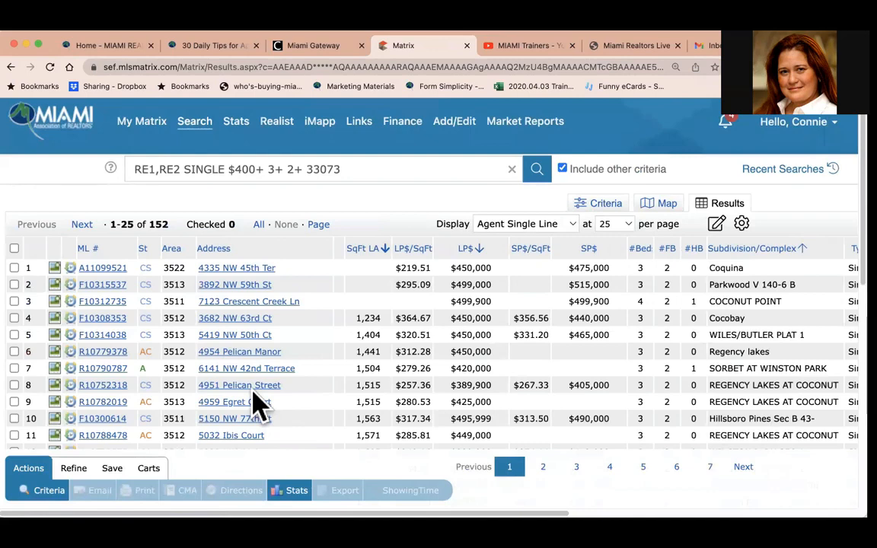
pyautogui.click(717, 225)
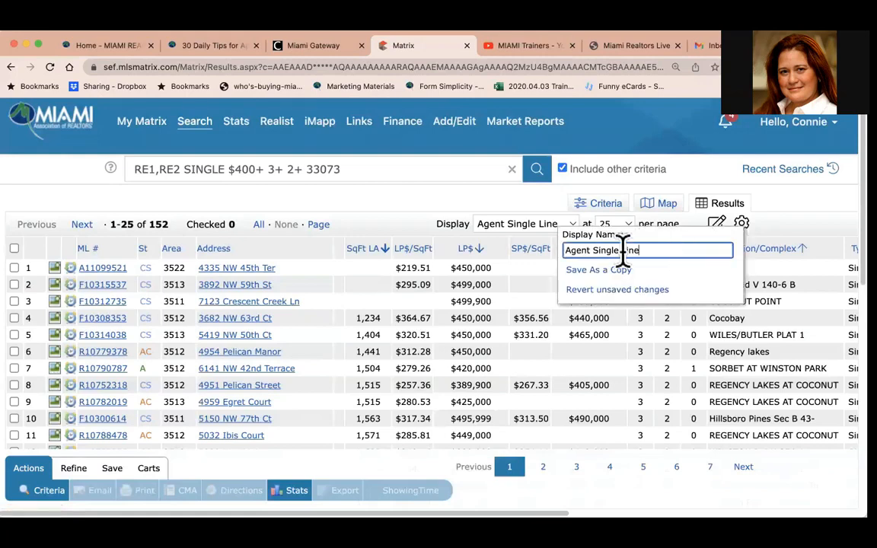
pyautogui.moveTo(623, 250); pyautogui.dragTo(508, 247)
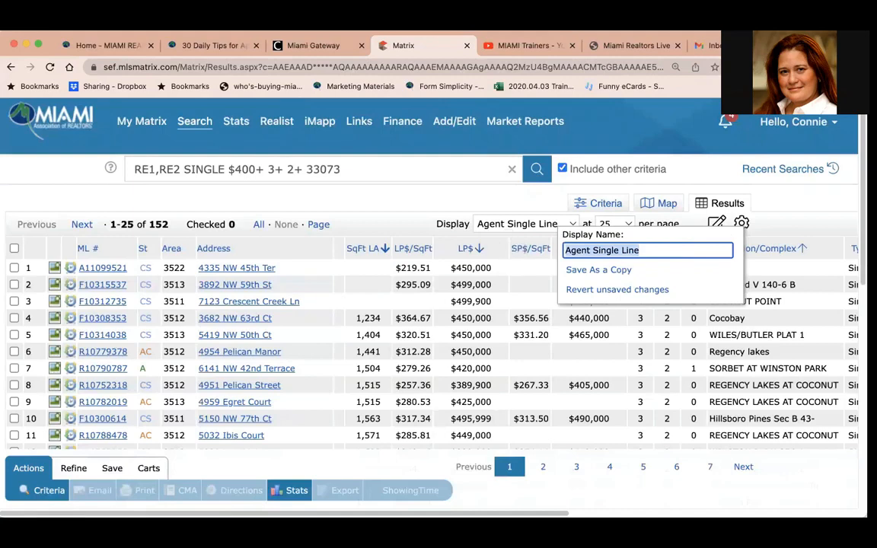
pyautogui.write('My')
pyautogui.press('BackSpace')
pyautogui.press('BackSpace')
pyautogui.press('BackSpace')
pyautogui.write('PERFECT')
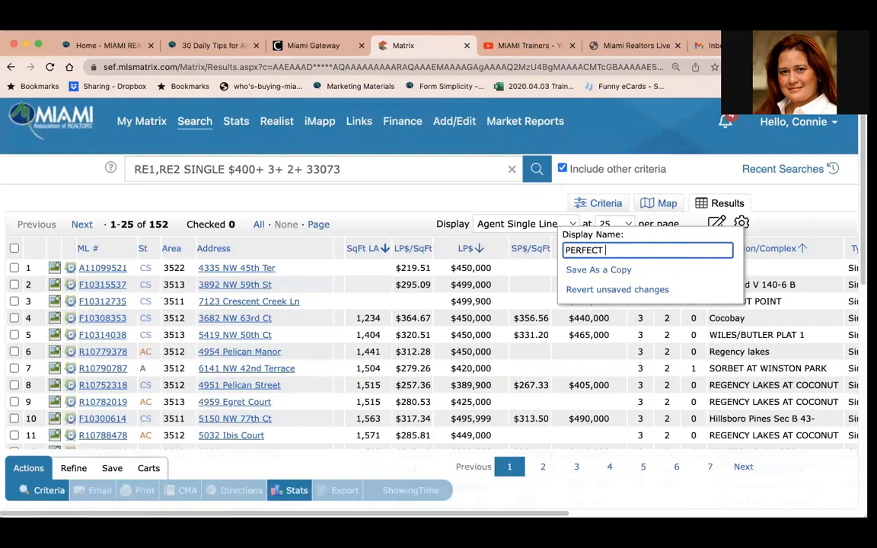
pyautogui.write(' GRID')
pyautogui.click(605, 271)
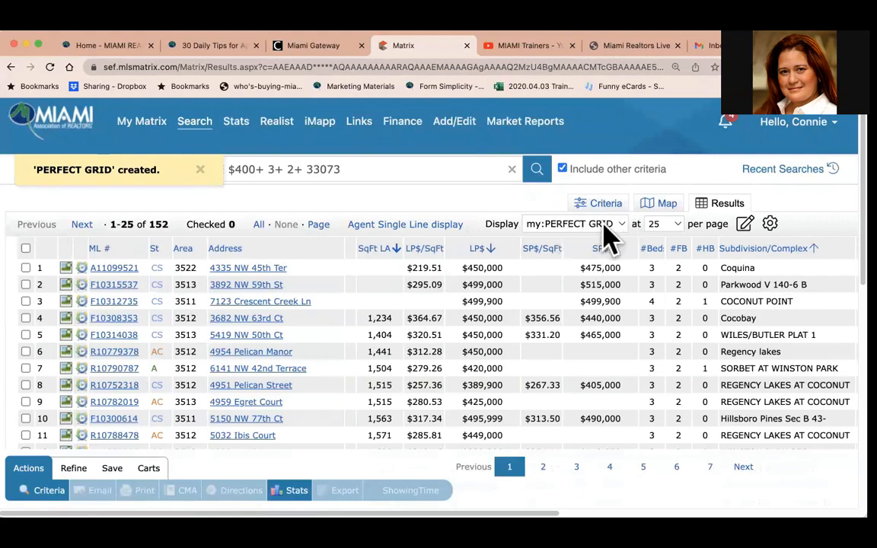
# Set the PERFECT GRID display as the default and sort the results by the LS listing agent column.
pyautogui.click(772, 228)
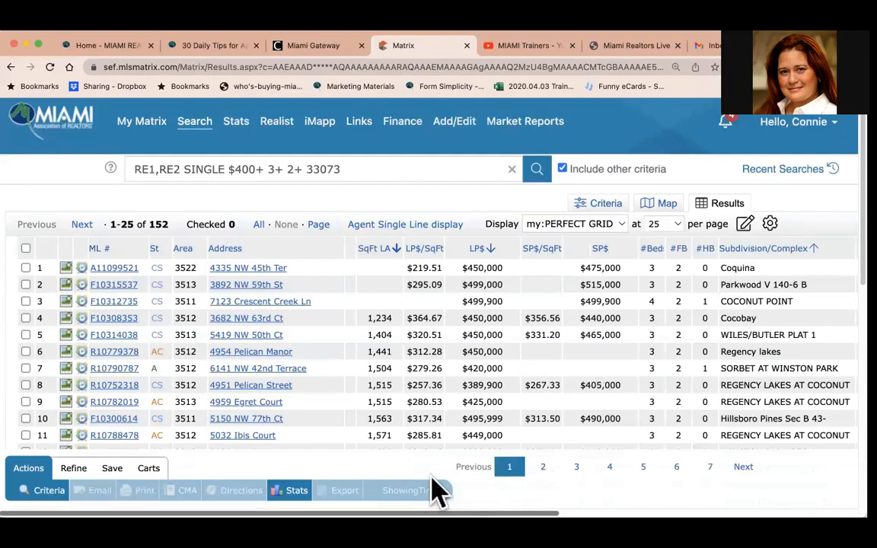
pyautogui.hscroll(10, 457, 487)
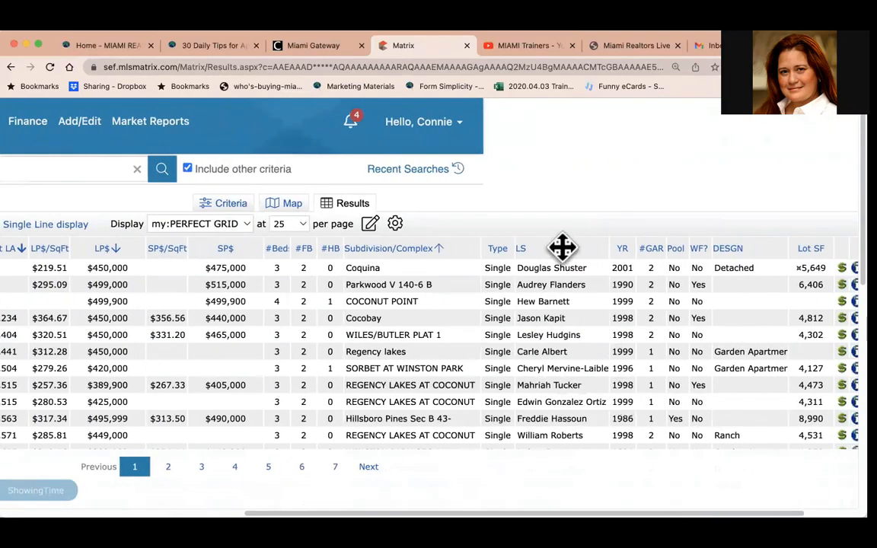
pyautogui.click(522, 250)
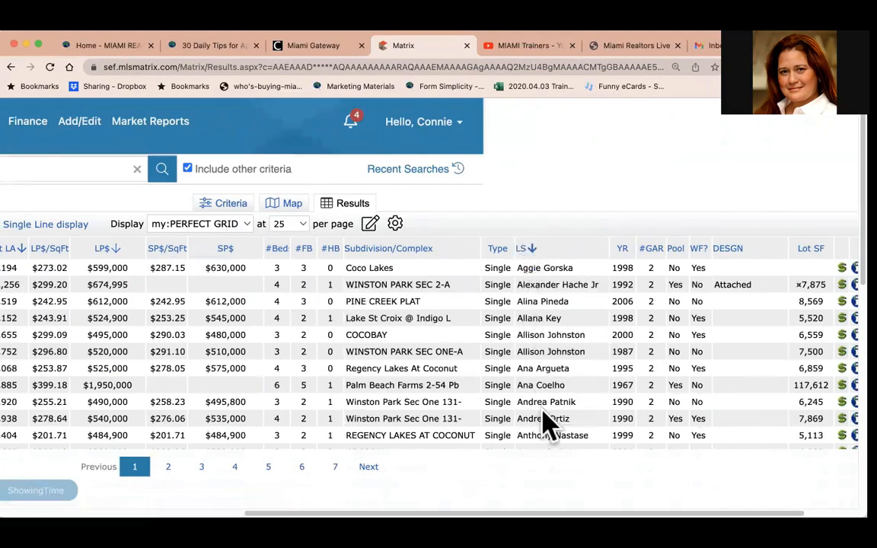
# Remove the LS listing agent column from the grid.
pyautogui.click(549, 249)
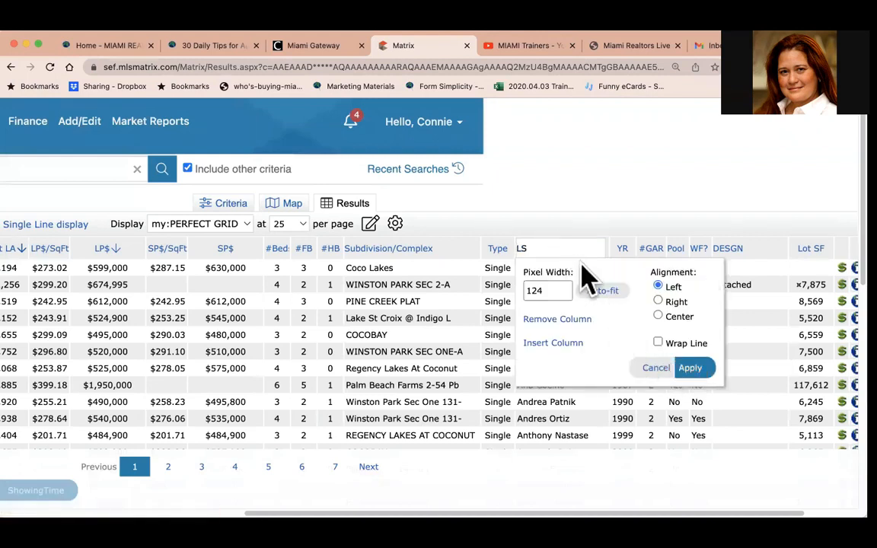
pyautogui.click(559, 320)
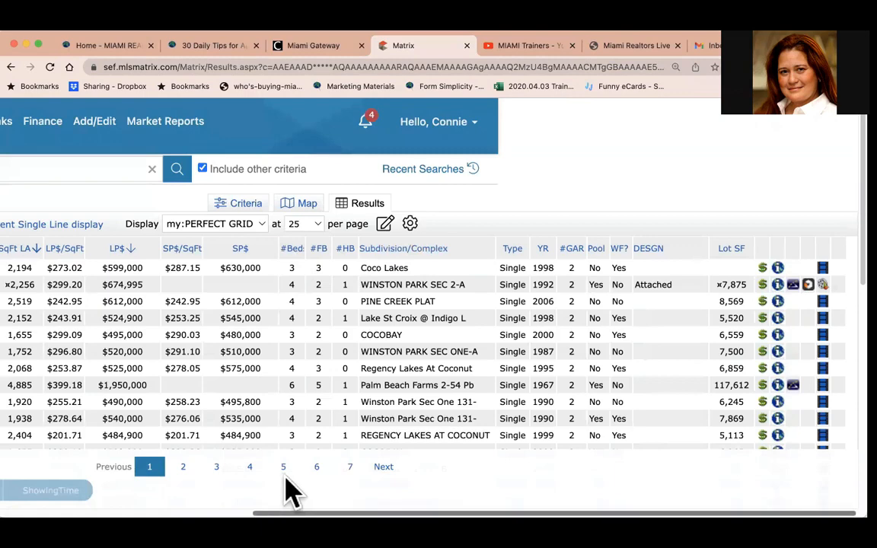
# Remove the SP$/SqFt column from the grid and save the changes to the PERFECT GRID display.
pyautogui.hscroll(-5, 190, 489)
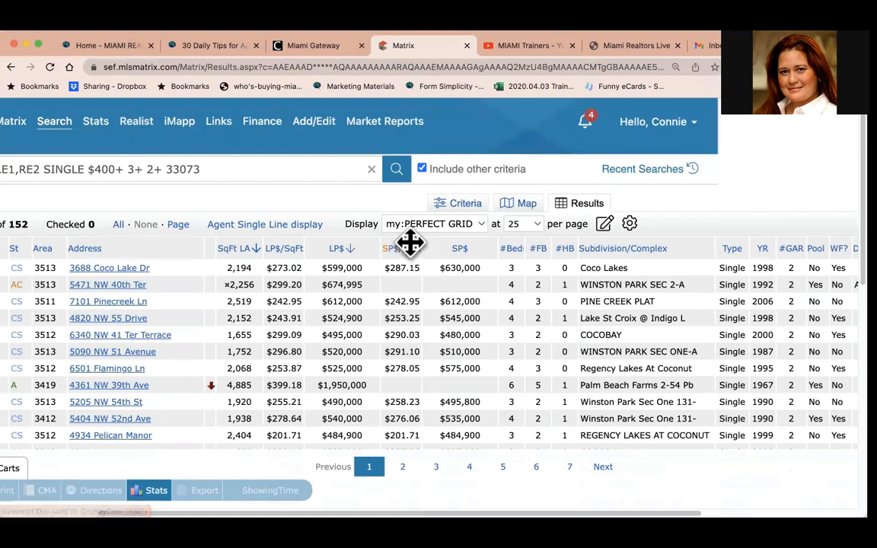
pyautogui.rightClick(409, 245)
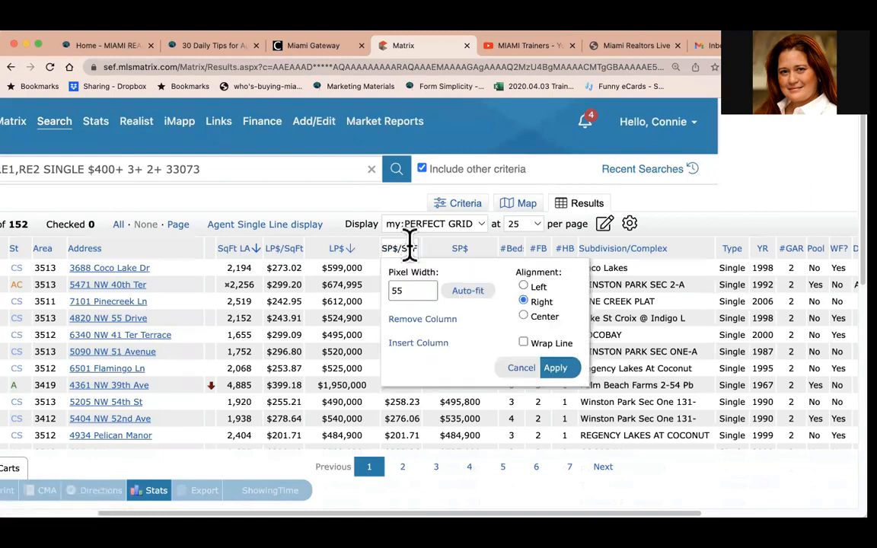
pyautogui.click(411, 326)
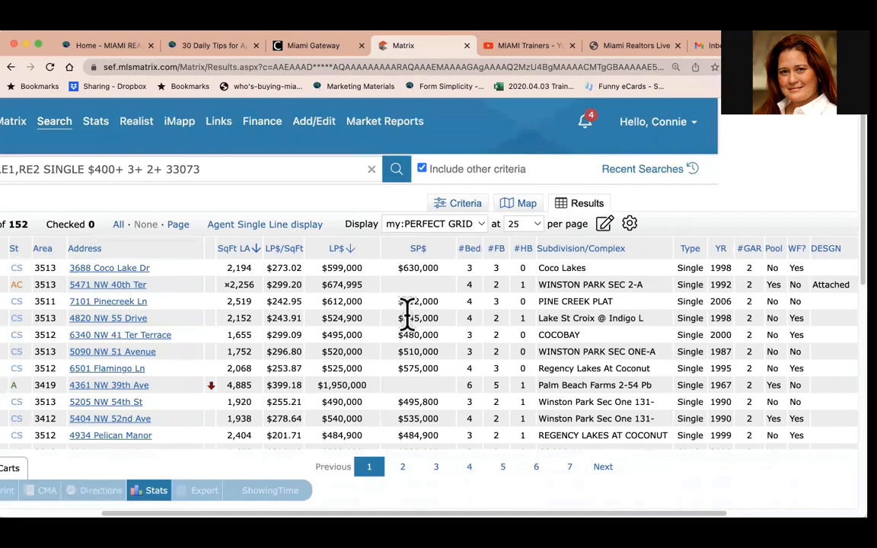
pyautogui.click(605, 223)
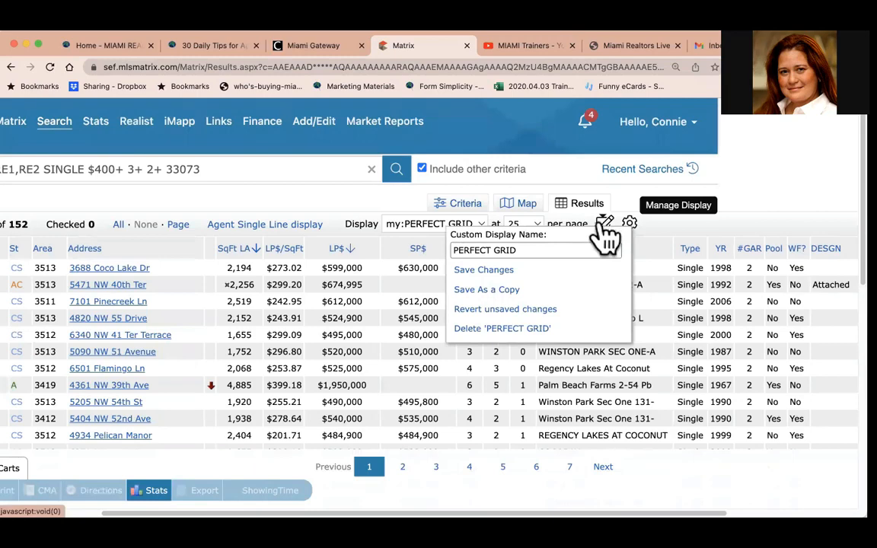
pyautogui.click(487, 270)
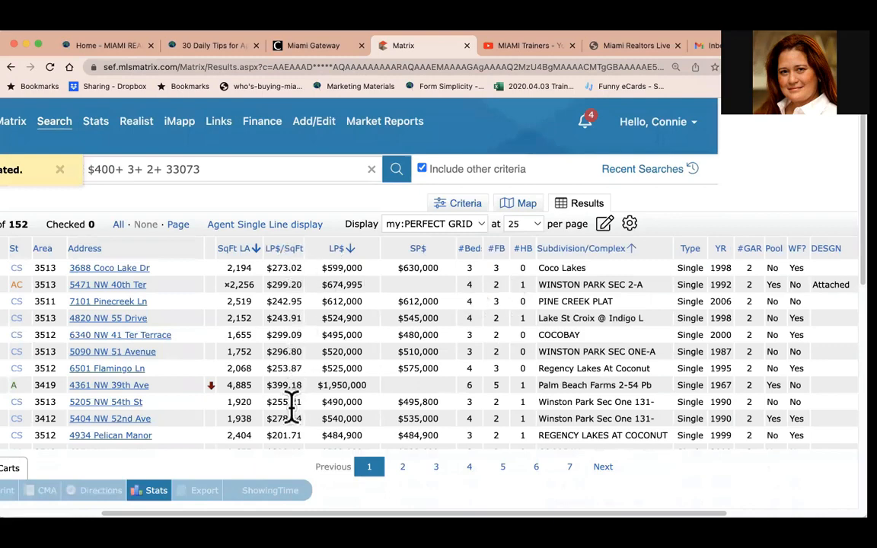
# Insert the SP$/SqFt column after LP$, searching the column list for $, and save the PERFECT GRID display changes.
pyautogui.click(368, 248)
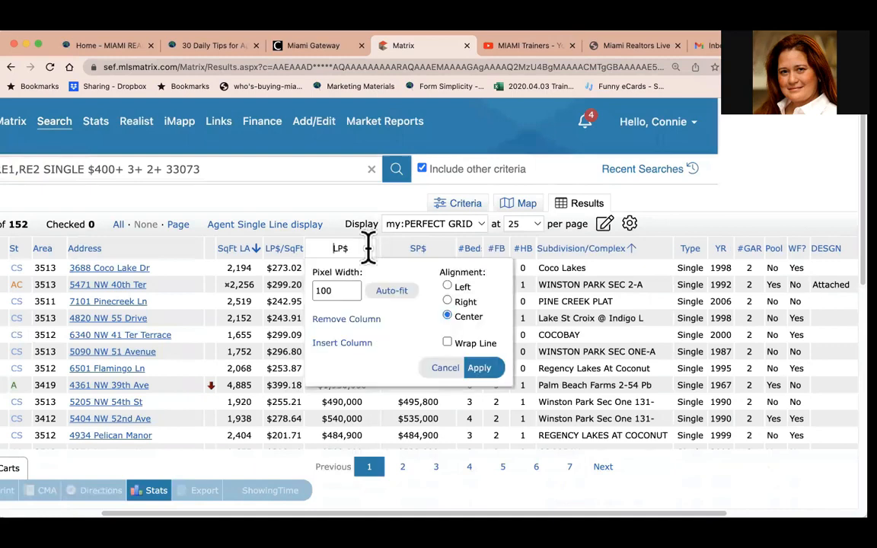
pyautogui.click(349, 344)
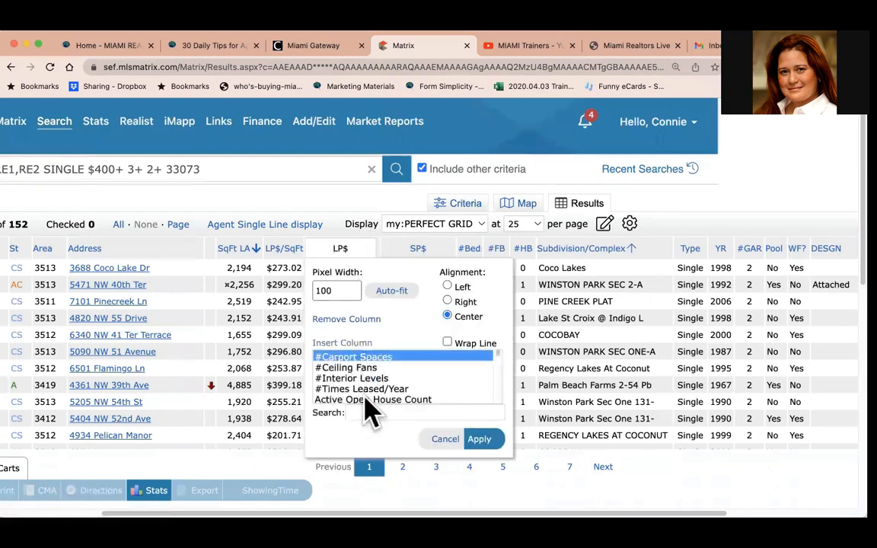
pyautogui.scroll(-5, 367, 404)
pyautogui.scroll(-10, 368, 403)
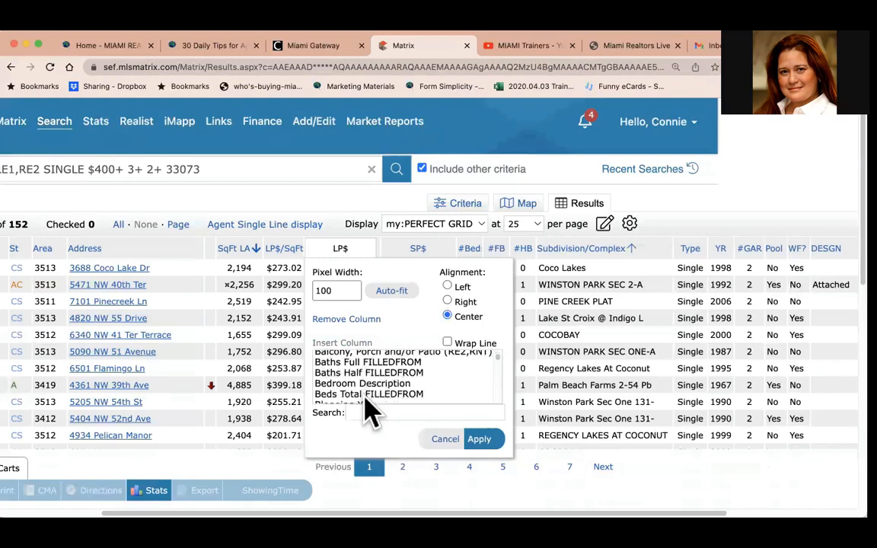
pyautogui.click(371, 413)
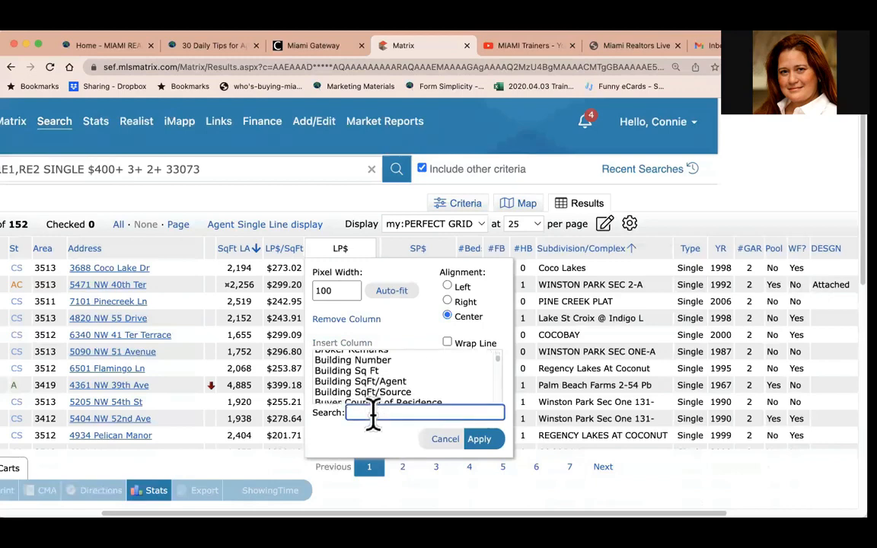
pyautogui.write('$')
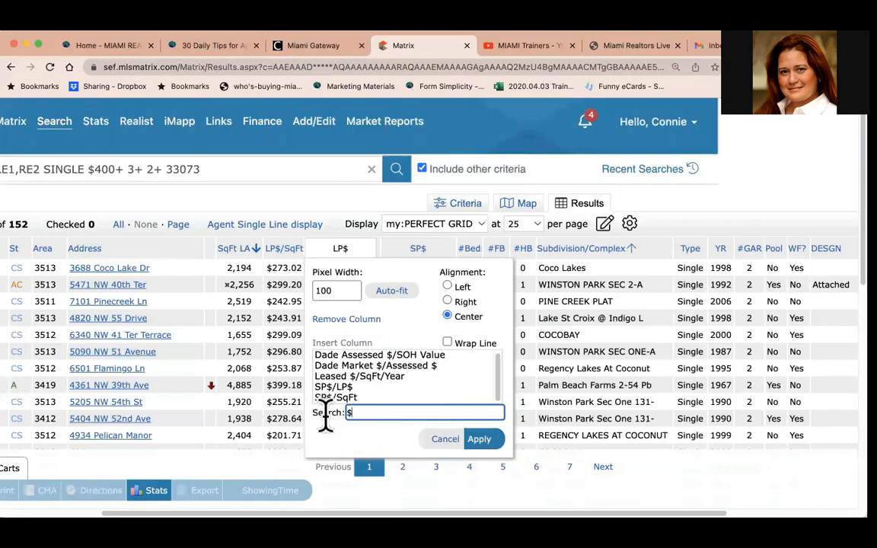
pyautogui.click(345, 398)
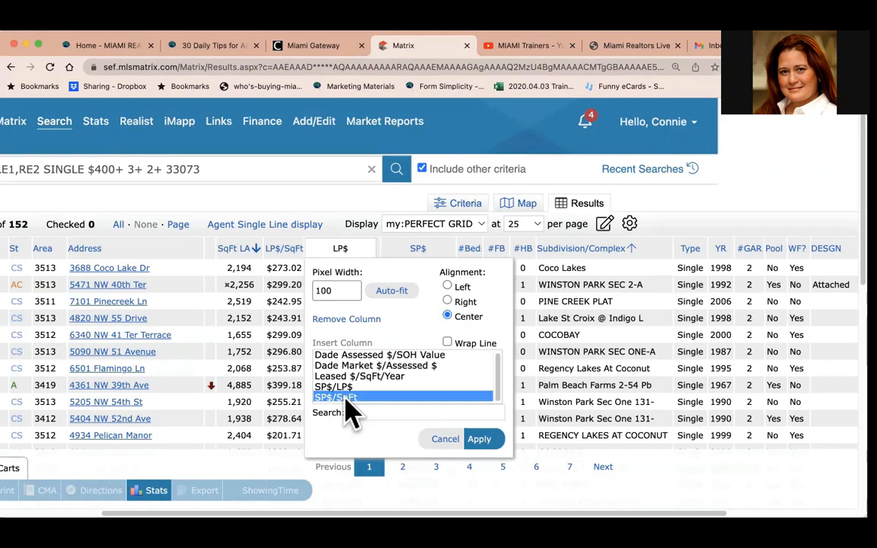
pyautogui.click(484, 442)
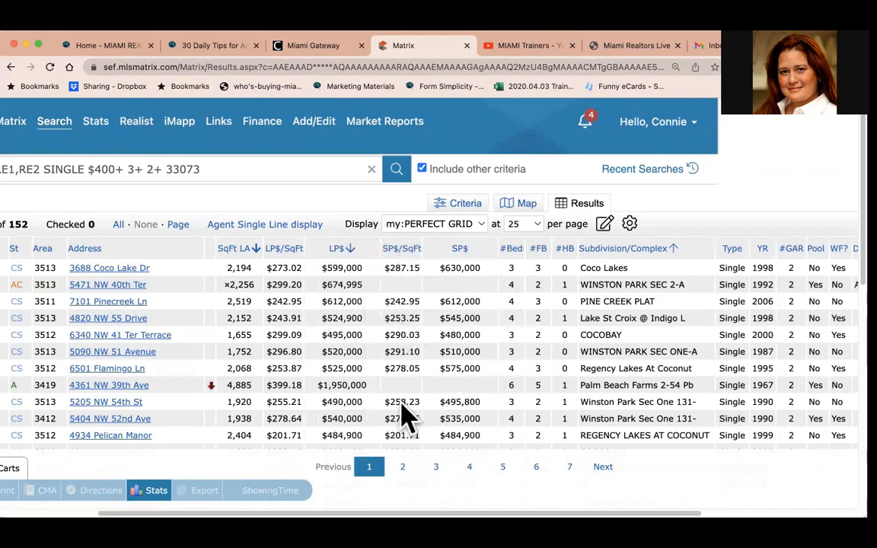
pyautogui.click(605, 225)
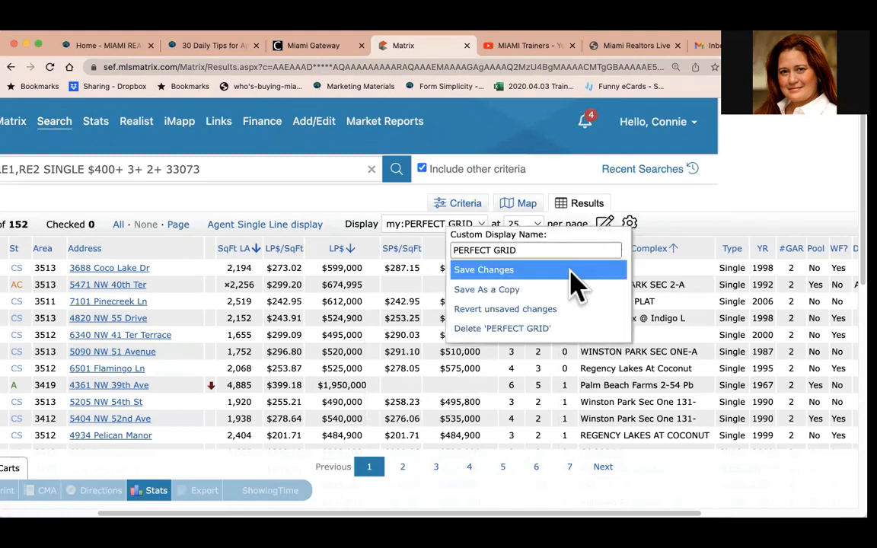
pyautogui.click(520, 274)
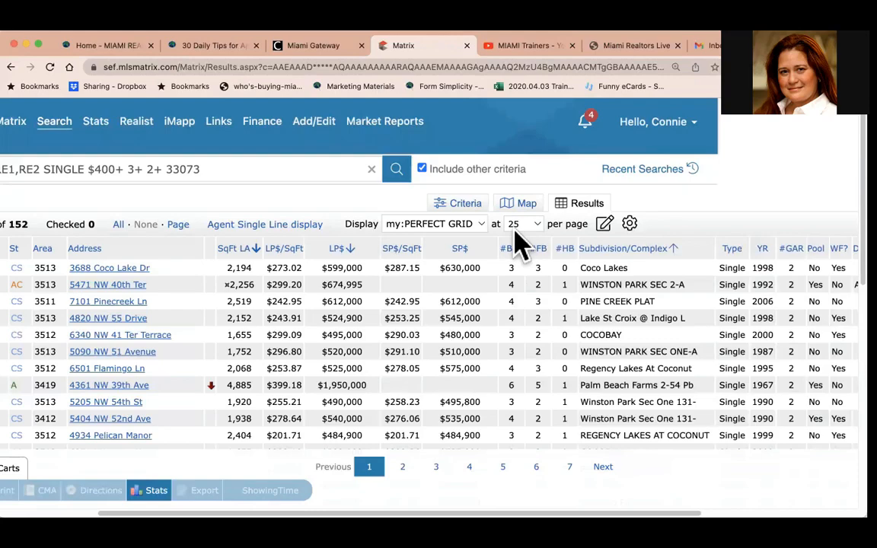
# Switch the results to the 2022 Spanish display and delete that custom display.
pyautogui.click(473, 225)
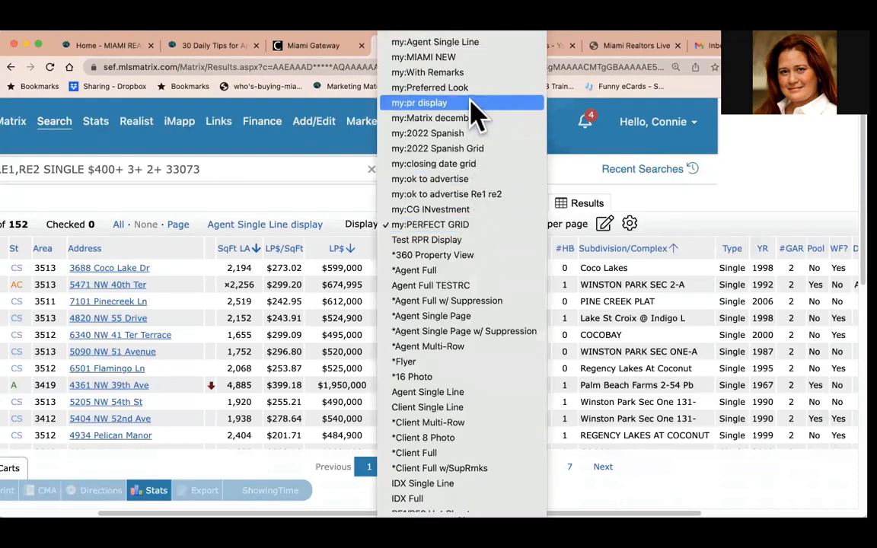
pyautogui.click(470, 135)
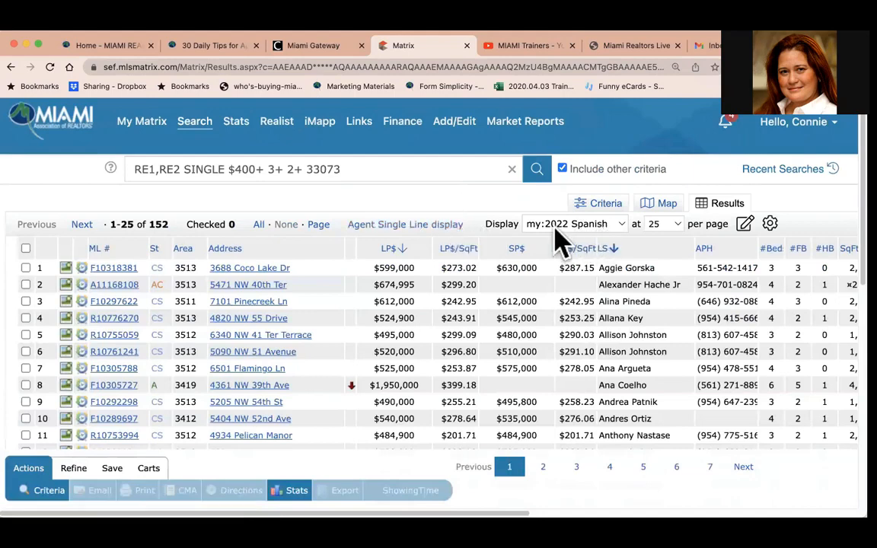
pyautogui.click(744, 225)
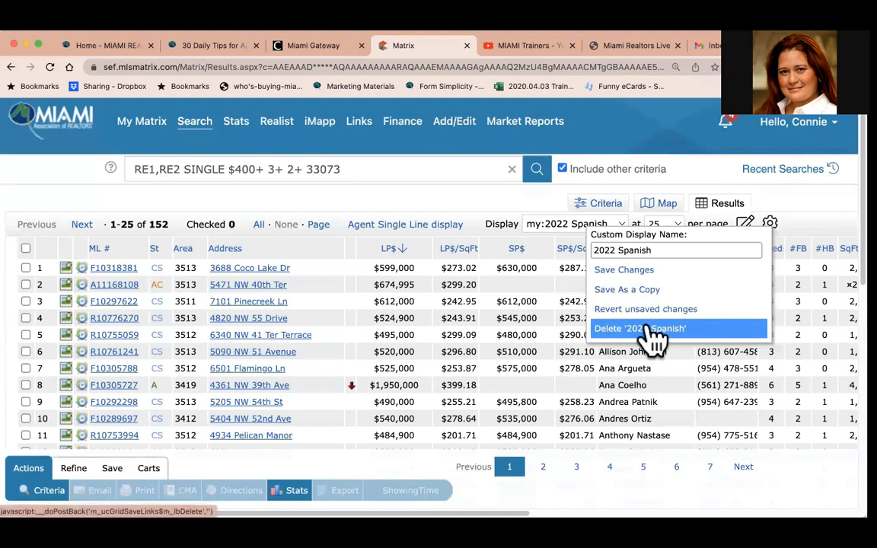
pyautogui.press('Return')
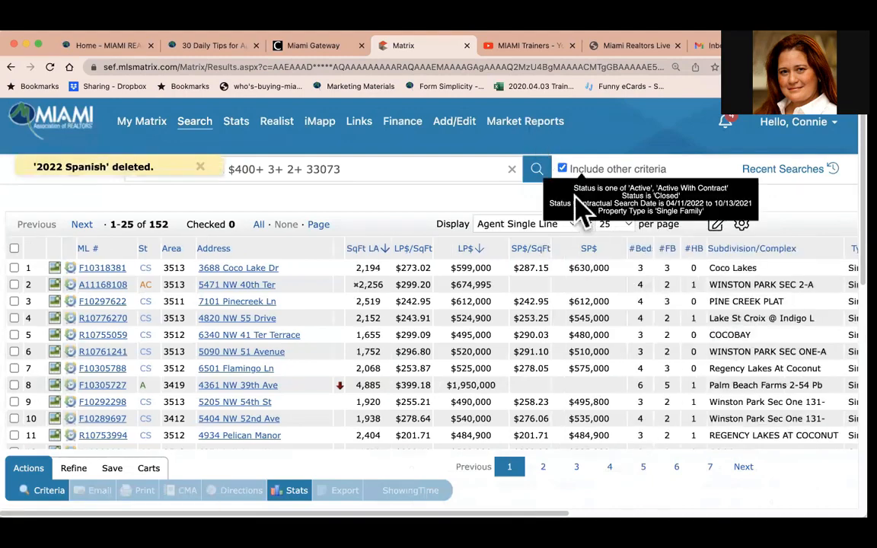
# Switch the results to the HOA Grid display and delete that custom display.
pyautogui.click(536, 223)
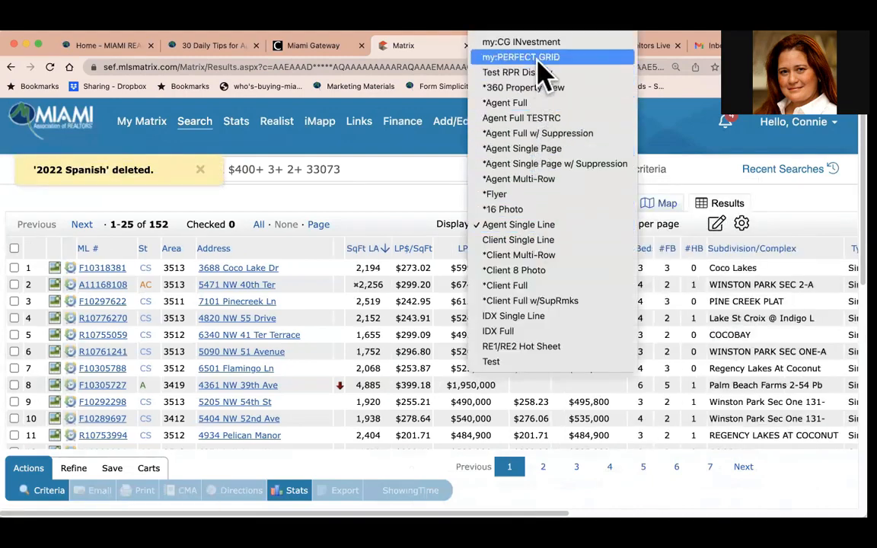
pyautogui.scroll(5, 538, 85)
pyautogui.scroll(5, 536, 72)
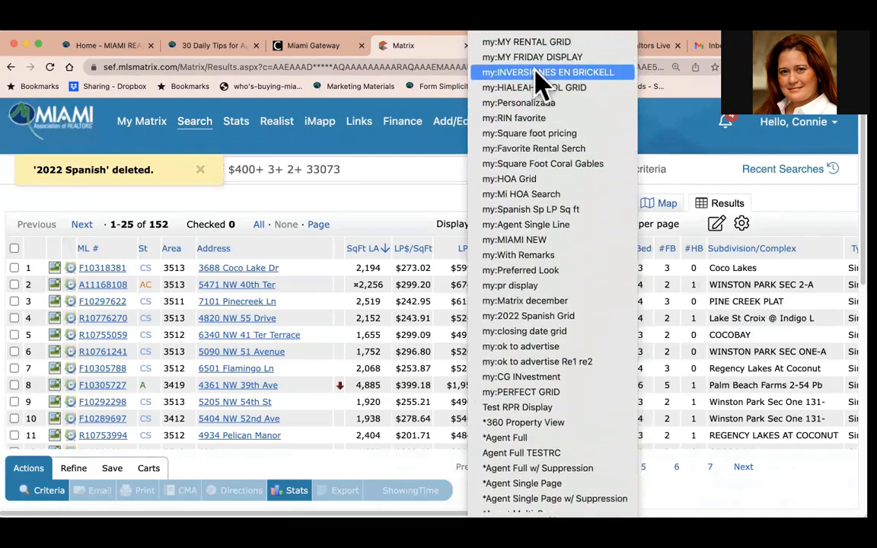
pyautogui.click(530, 183)
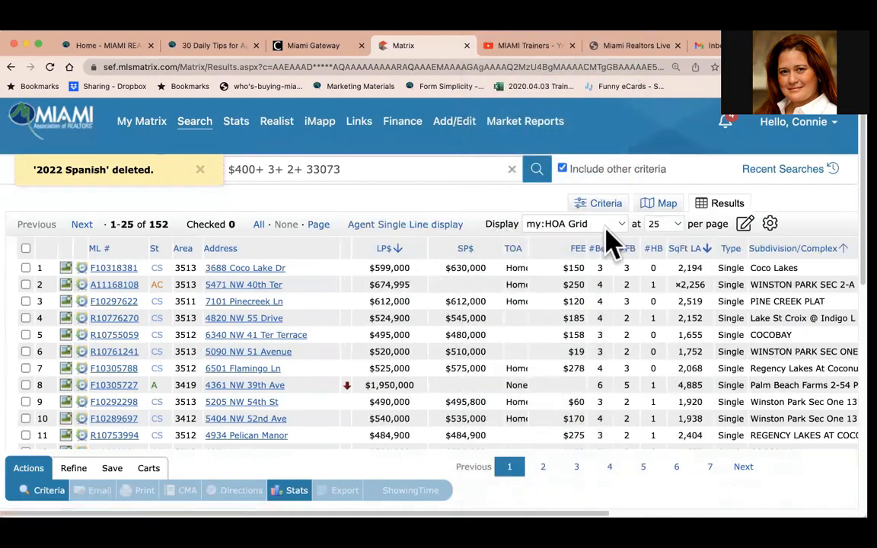
pyautogui.click(744, 223)
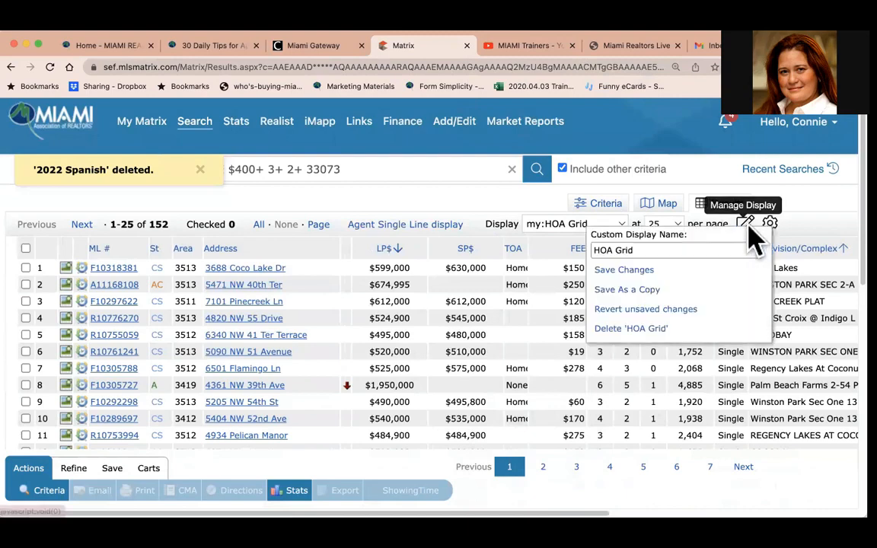
pyautogui.click(640, 324)
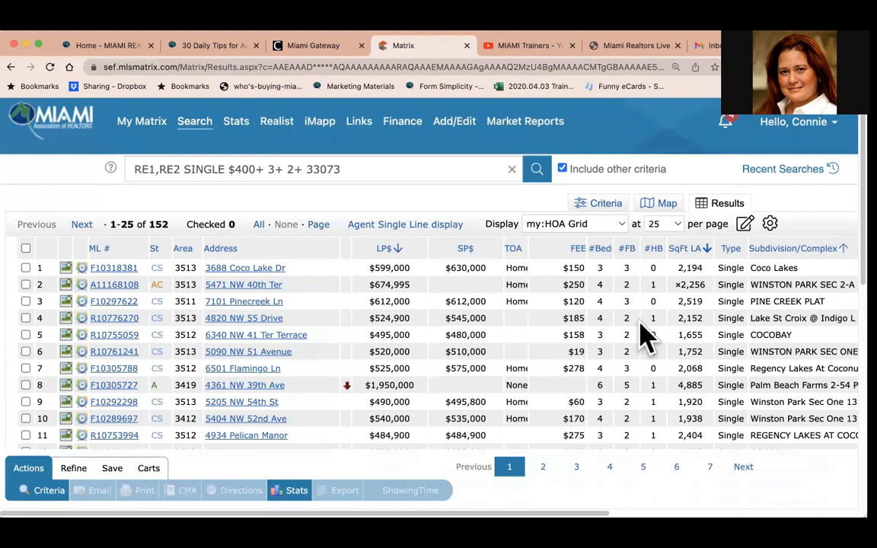
pyautogui.click(744, 223)
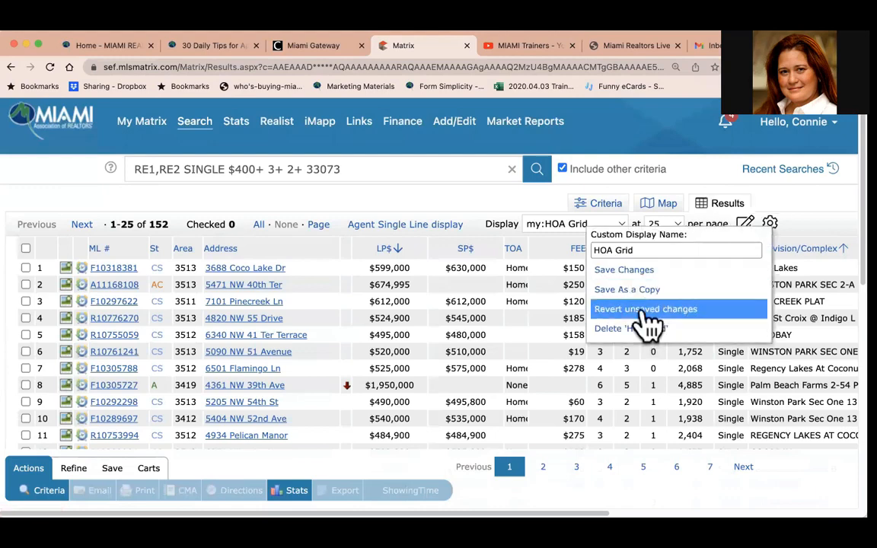
pyautogui.click(541, 137)
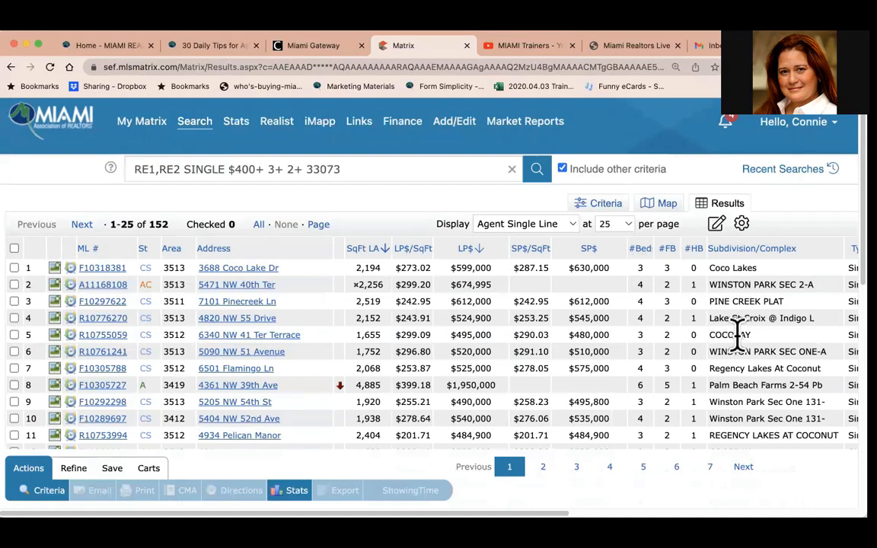
# Start a new auto email from the search results and choose the client contact as its recipient.
pyautogui.click(119, 470)
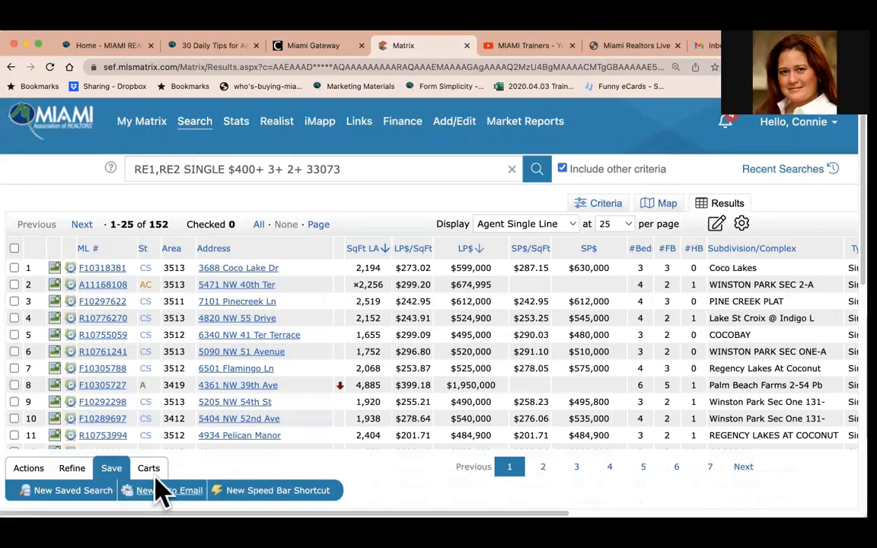
pyautogui.click(177, 481)
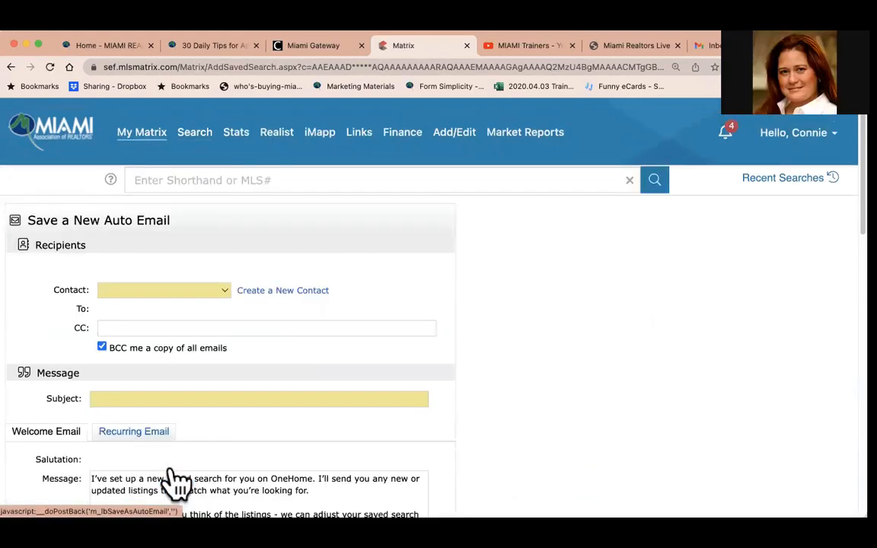
pyautogui.click(225, 290)
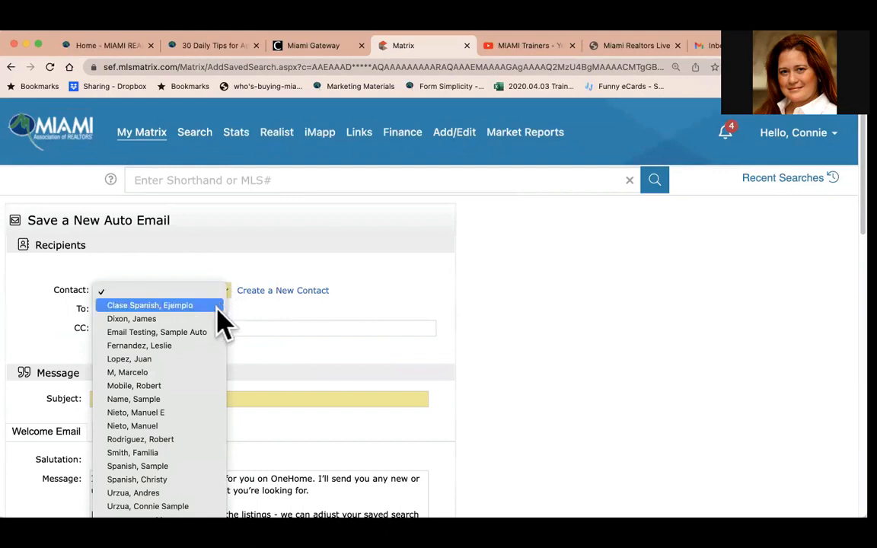
pyautogui.scroll(-2, 194, 478)
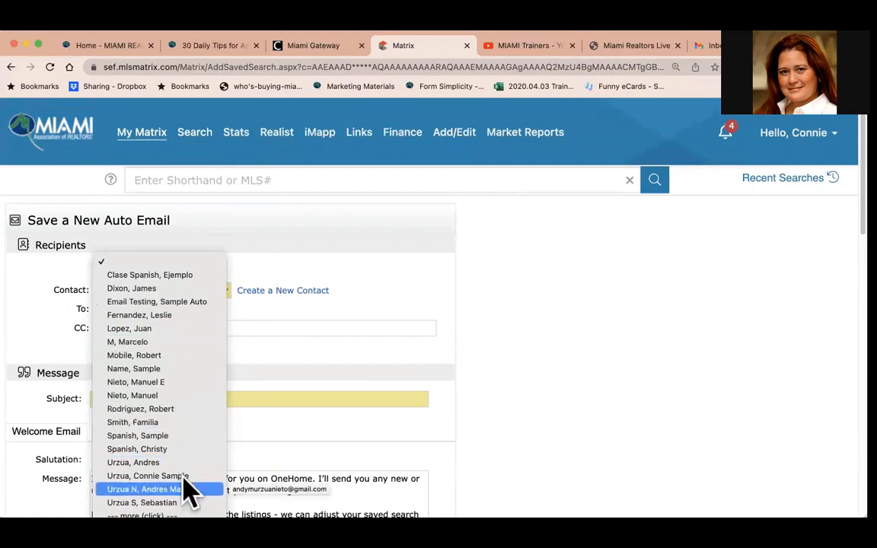
pyautogui.click(185, 487)
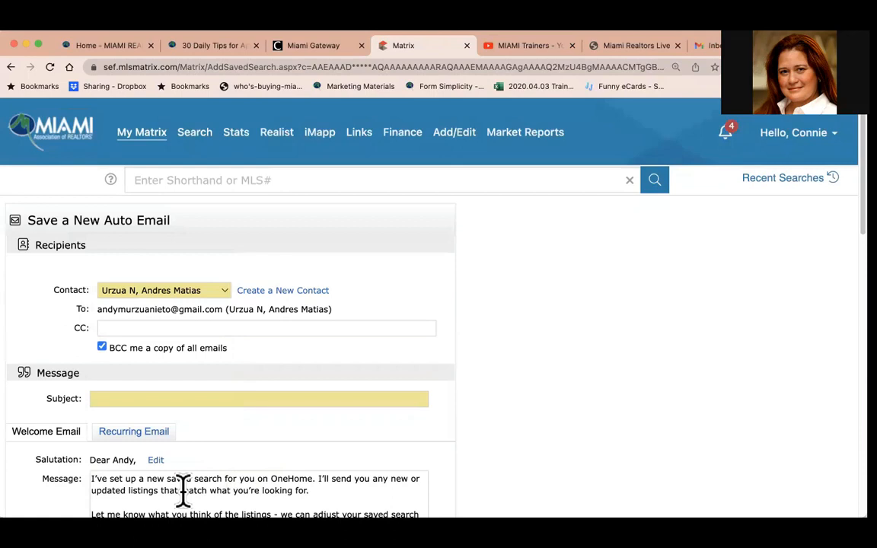
# Set the auto email subject to Single Family Homes for you in 33073.
pyautogui.click(178, 398)
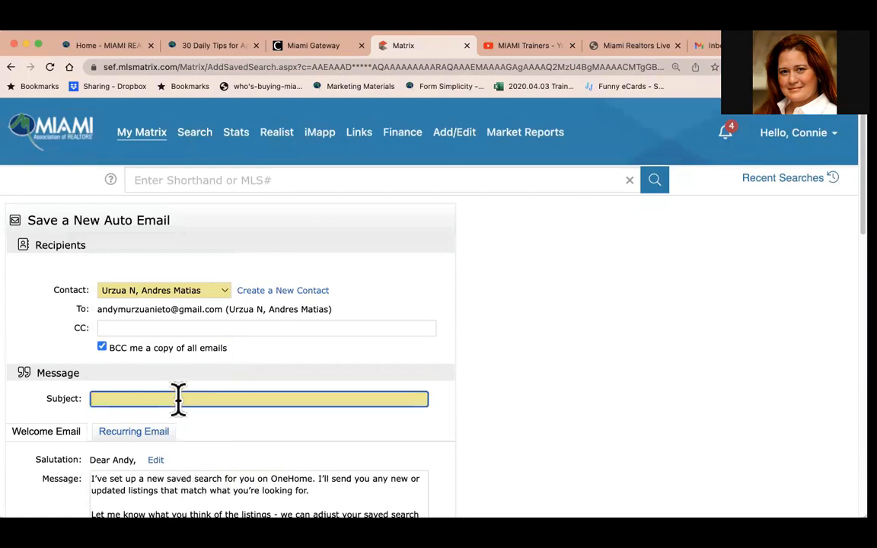
pyautogui.write('Homes for you in 33073')
pyautogui.click(92, 397)
pyautogui.write('Single Family')
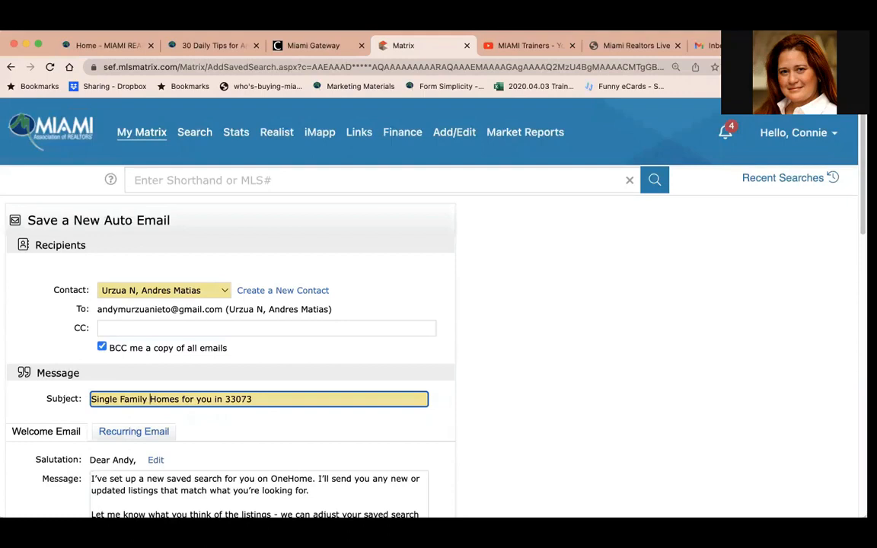
# Review the welcome message, signature, search criteria, settings and schedule of the auto email.
pyautogui.scroll(-3, 197, 446)
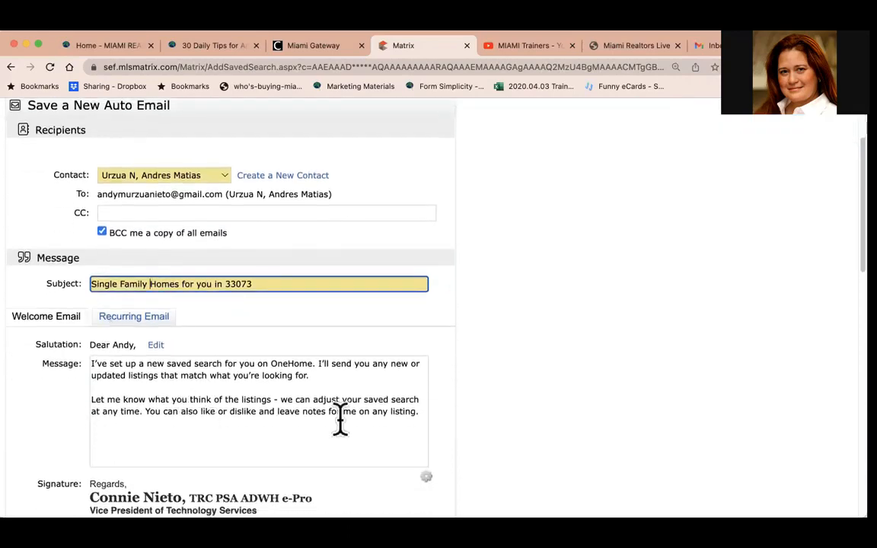
pyautogui.scroll(-5, 281, 466)
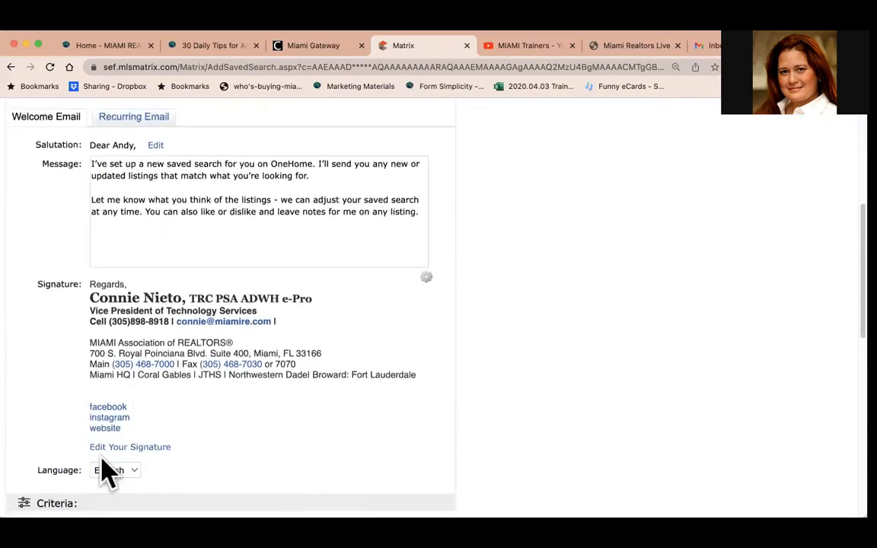
pyautogui.scroll(-9, 181, 403)
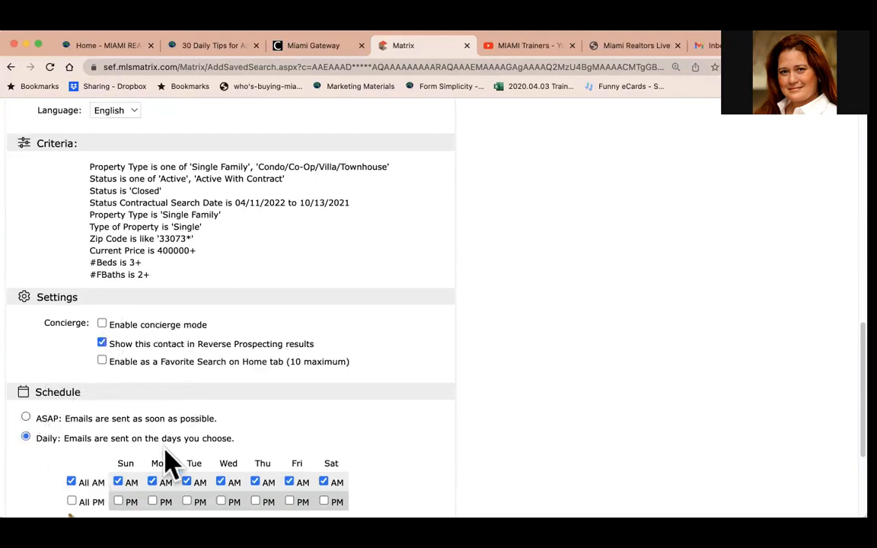
# Set the auto email schedule to ASAP and save the auto email.
pyautogui.scroll(-5, 172, 457)
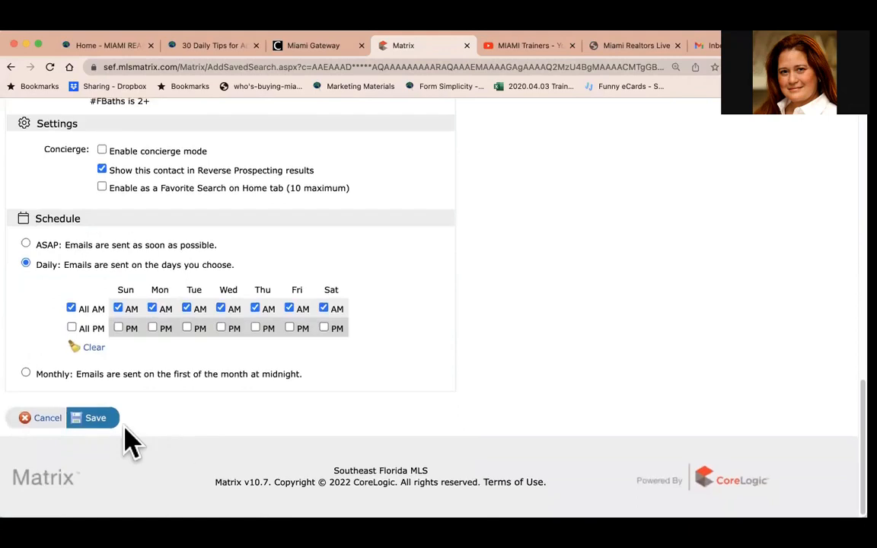
pyautogui.click(26, 244)
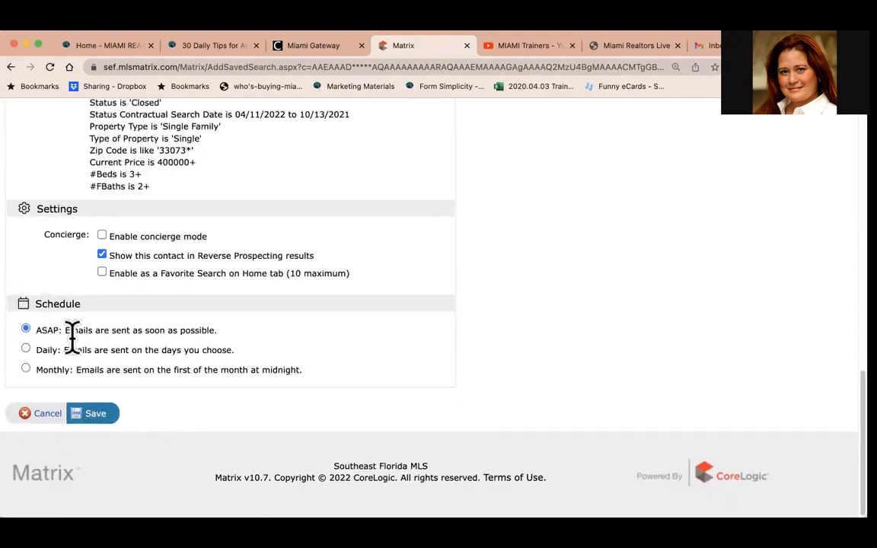
pyautogui.click(95, 415)
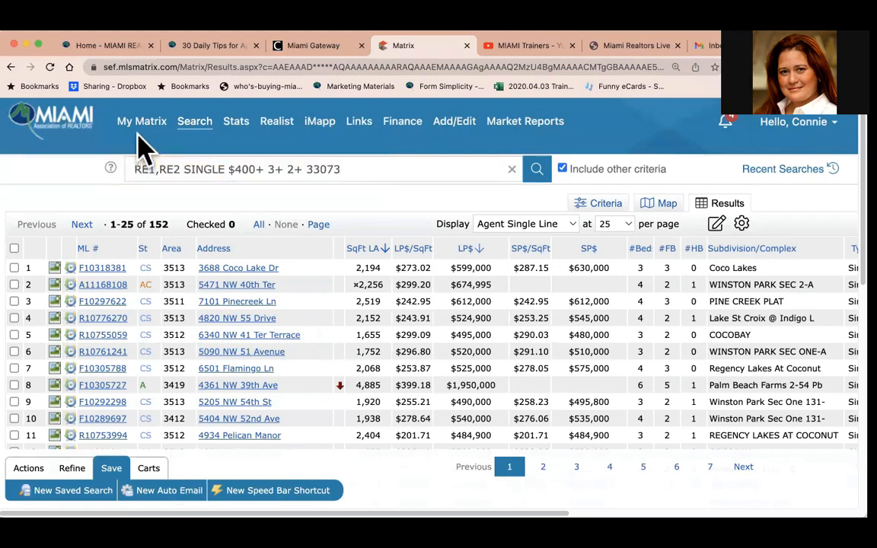
# Open the Auto Emails list and look through the existing auto emails.
pyautogui.moveTo(145, 123)
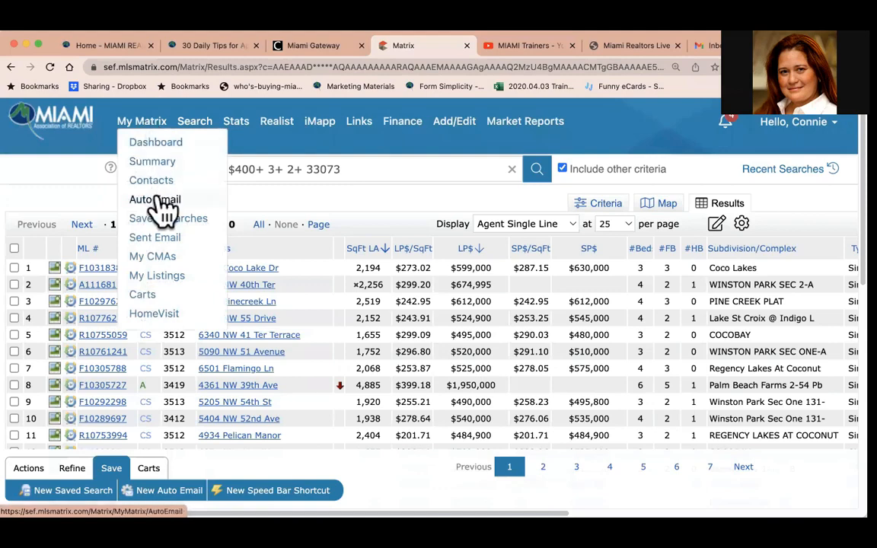
pyautogui.click(156, 199)
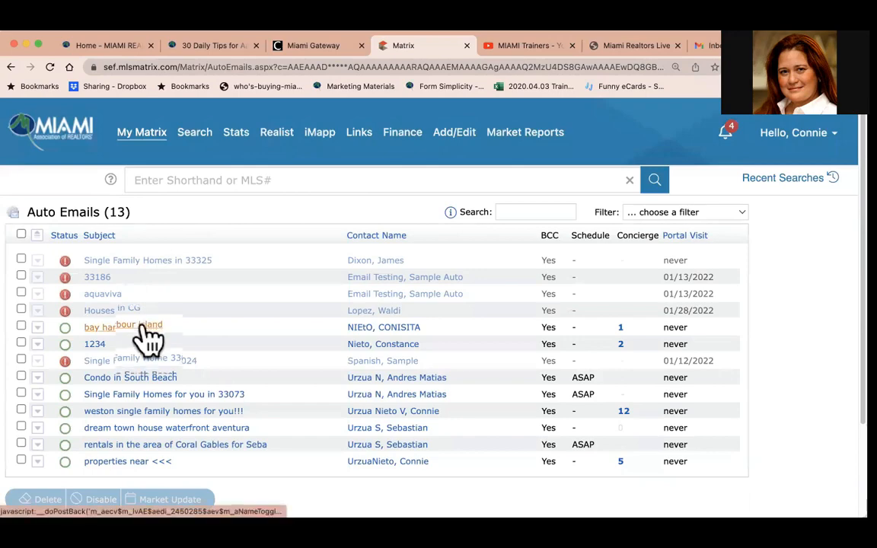
pyautogui.scroll(-2, 149, 339)
pyautogui.scroll(2, 149, 339)
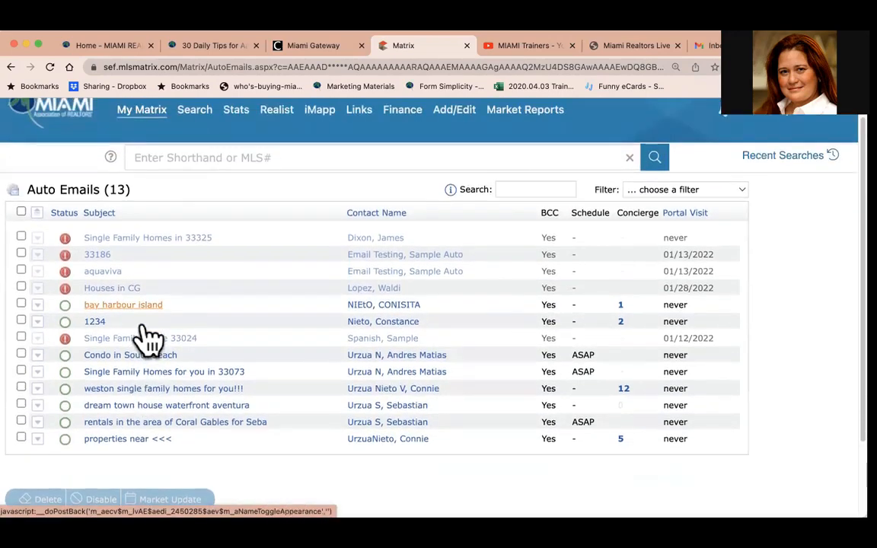
pyautogui.scroll(-2, 148, 339)
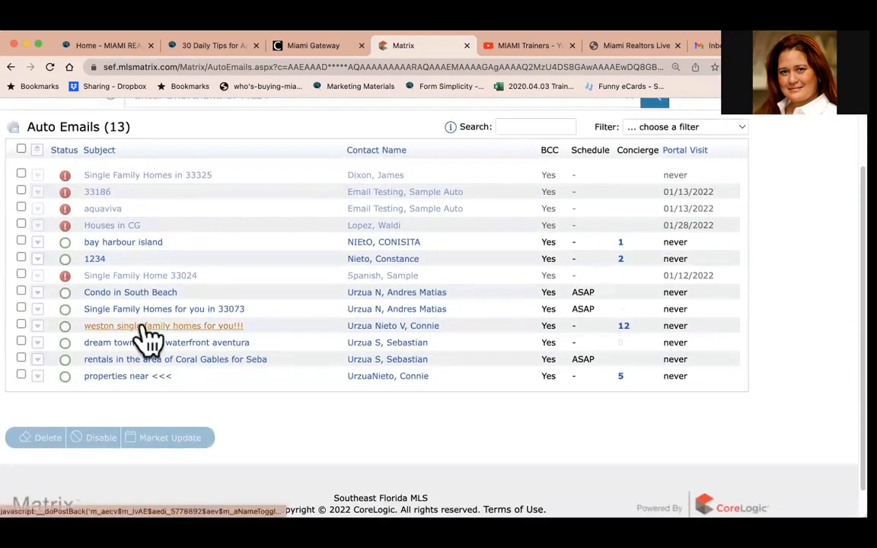
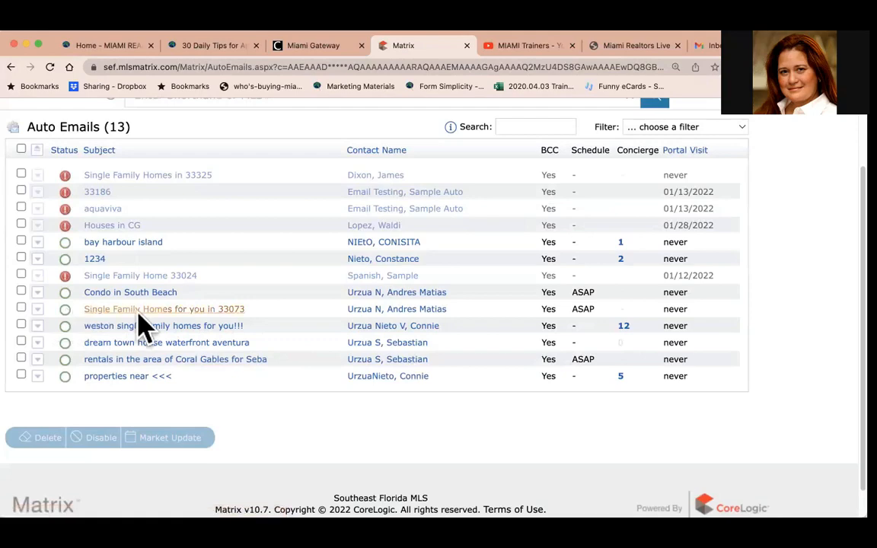
# Expand the Single Family Homes for you in 33073 auto email and resend its welcome email.
pyautogui.click(37, 309)
pyautogui.scroll(-2, 36, 314)
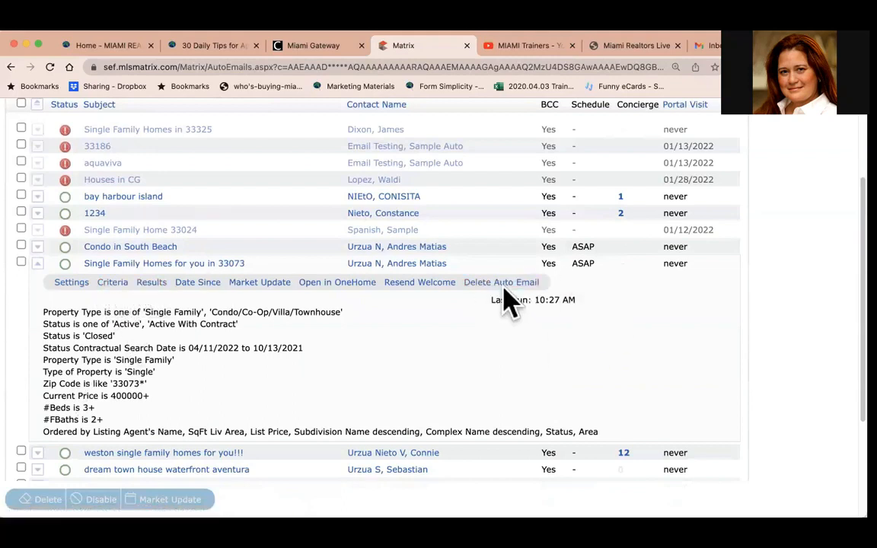
pyautogui.click(426, 284)
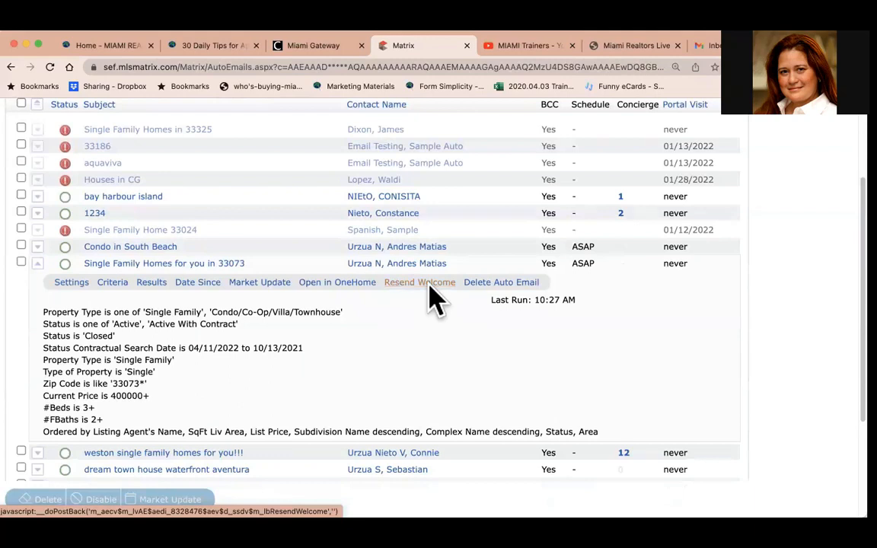
pyautogui.scroll(-1, 430, 284)
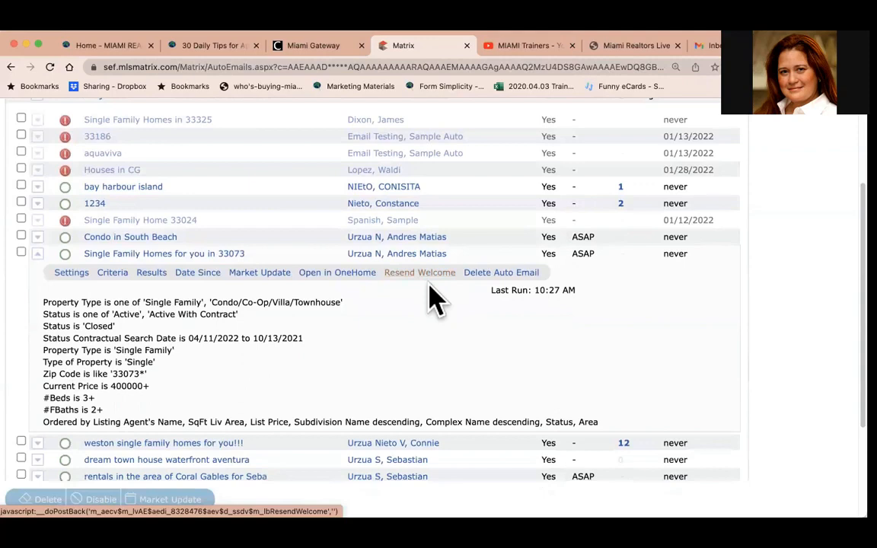
# Open the 33073 auto email's settings, set it to Disabled and save.
pyautogui.click(75, 276)
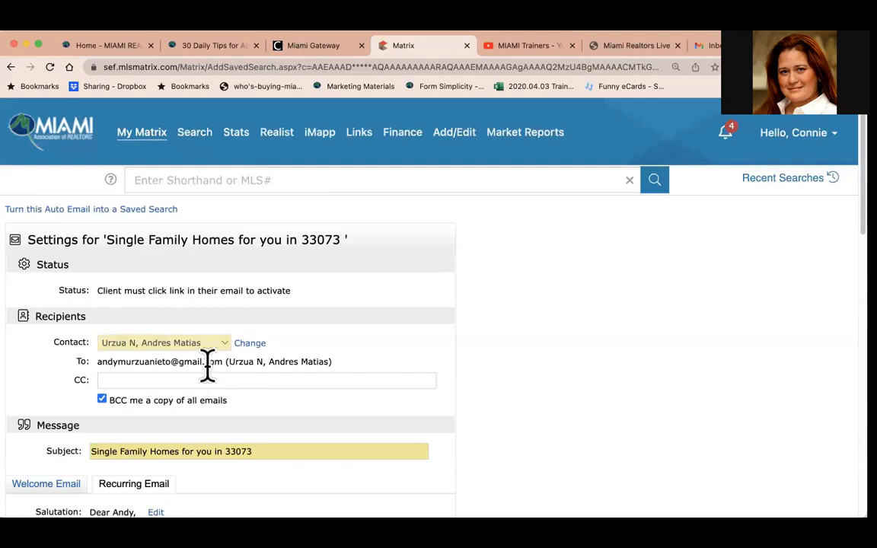
pyautogui.scroll(-1, 208, 365)
pyautogui.scroll(-10, 208, 365)
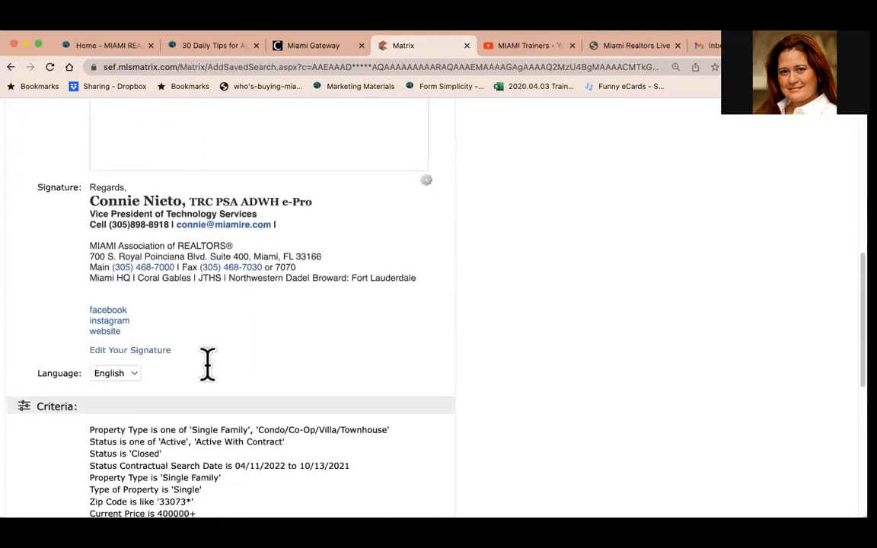
pyautogui.scroll(-2, 212, 377)
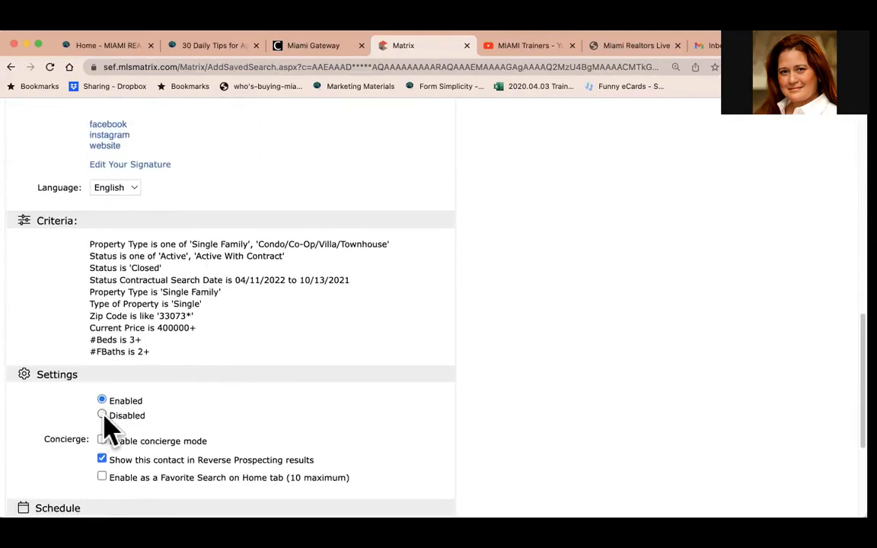
pyautogui.click(126, 415)
pyautogui.scroll(-4, 268, 415)
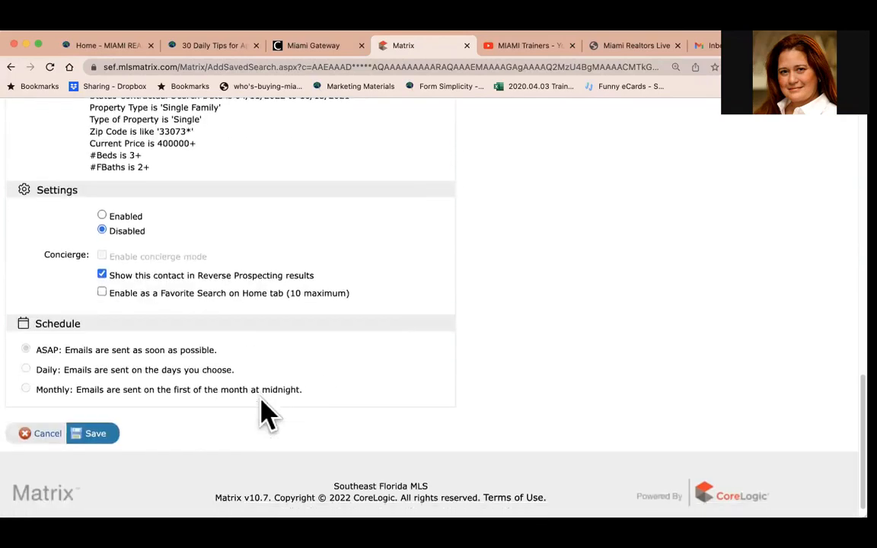
pyautogui.click(90, 415)
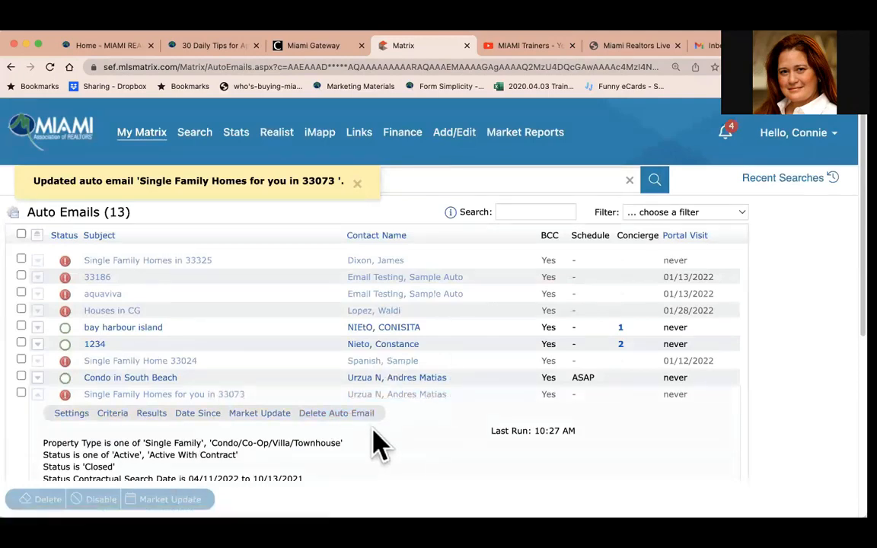
# Go to the Contacts list and sort the contacts by My Last Use.
pyautogui.scroll(-3, 377, 441)
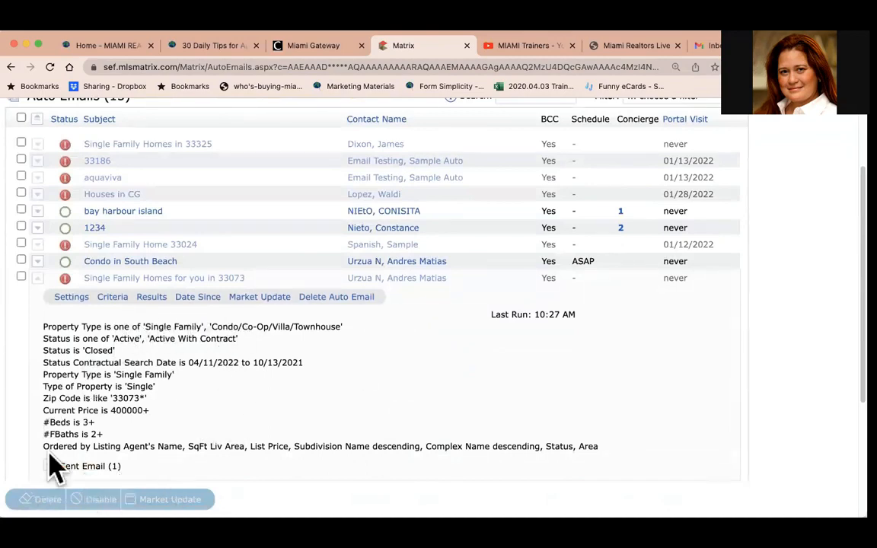
pyautogui.scroll(3, 53, 464)
pyautogui.click(61, 137)
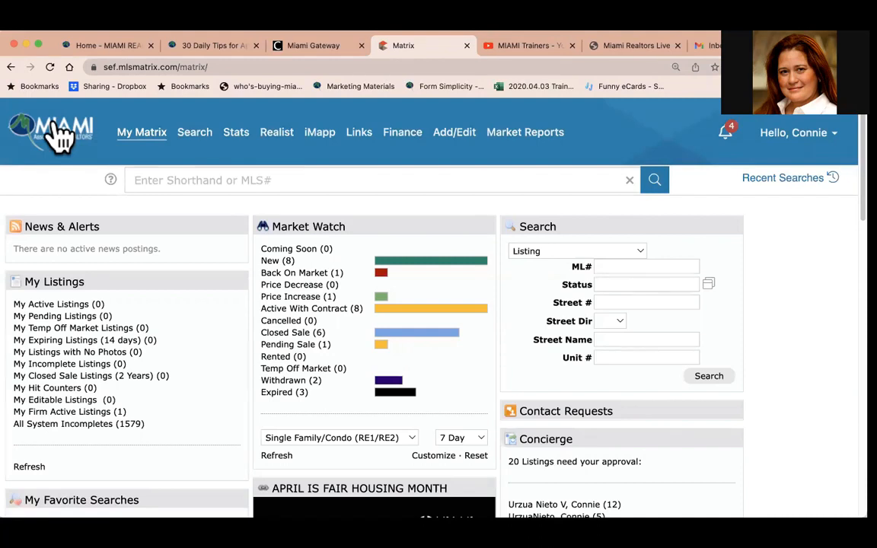
pyautogui.moveTo(146, 140)
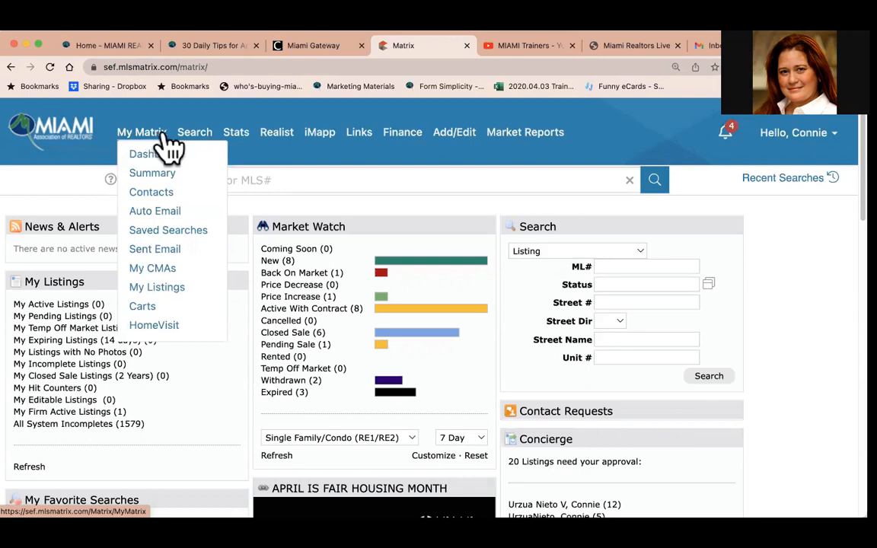
pyautogui.click(162, 195)
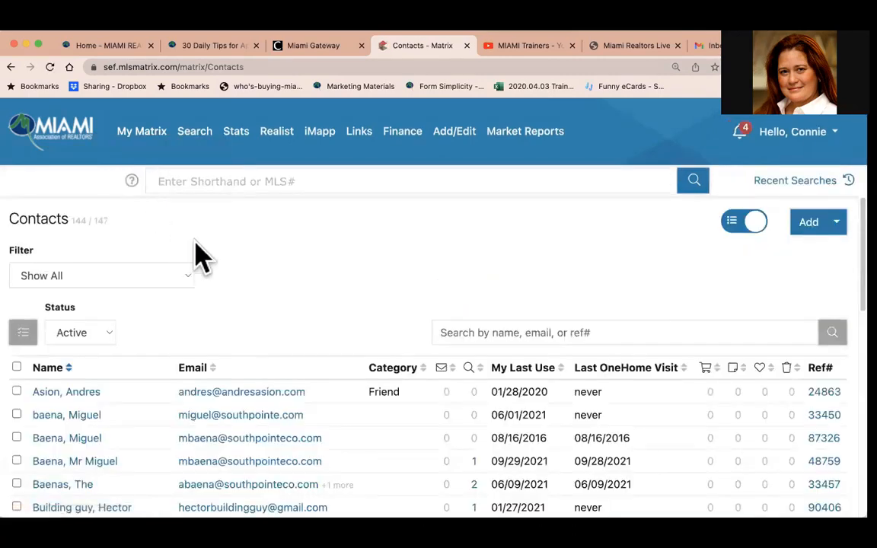
pyautogui.scroll(-3, 342, 230)
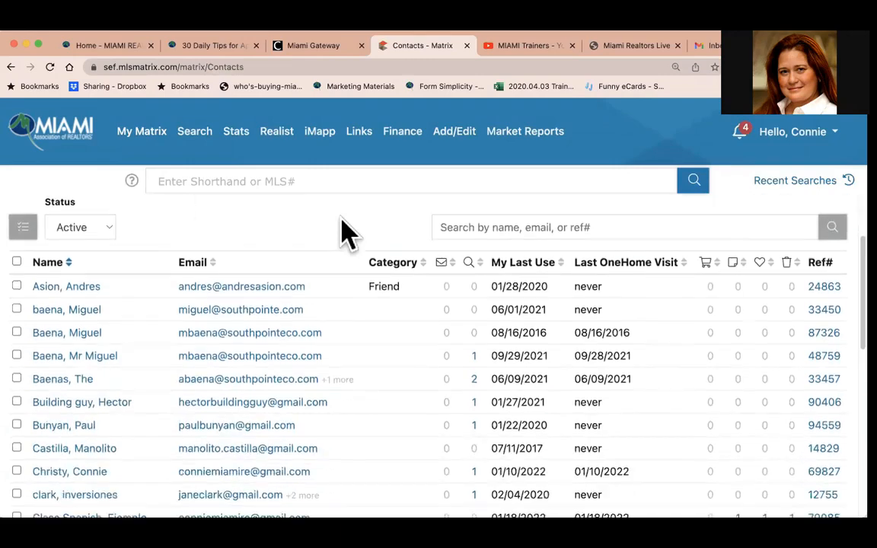
pyautogui.click(515, 266)
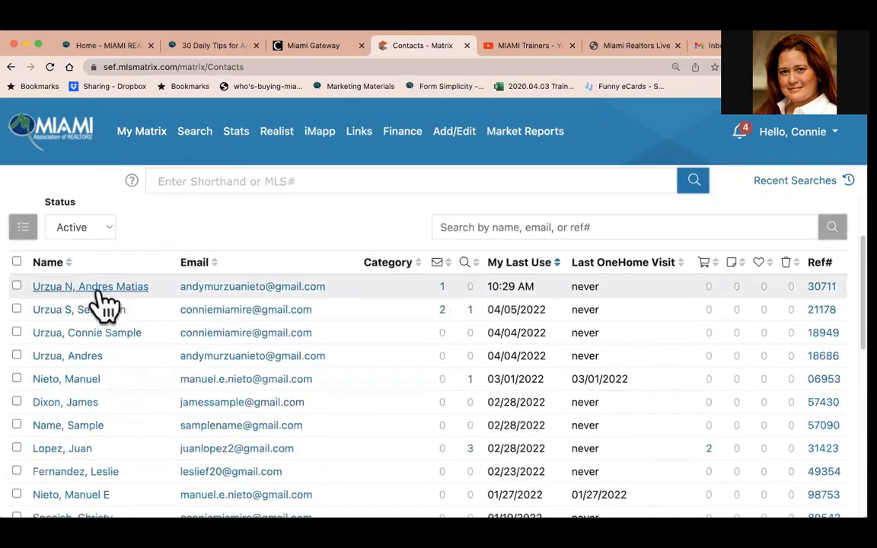
# Open the most recent contact's Auto Email tab and expand the 33073 auto email to check its status.
pyautogui.click(58, 288)
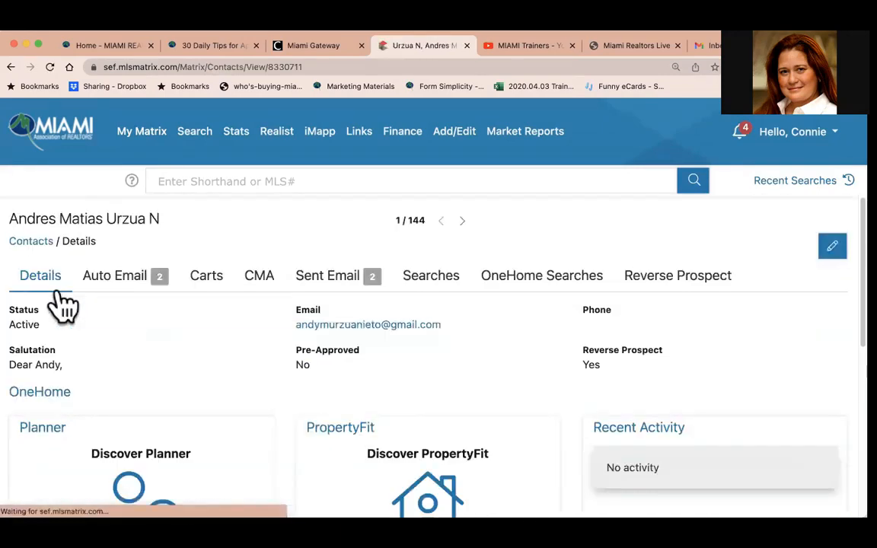
pyautogui.scroll(-2, 152, 312)
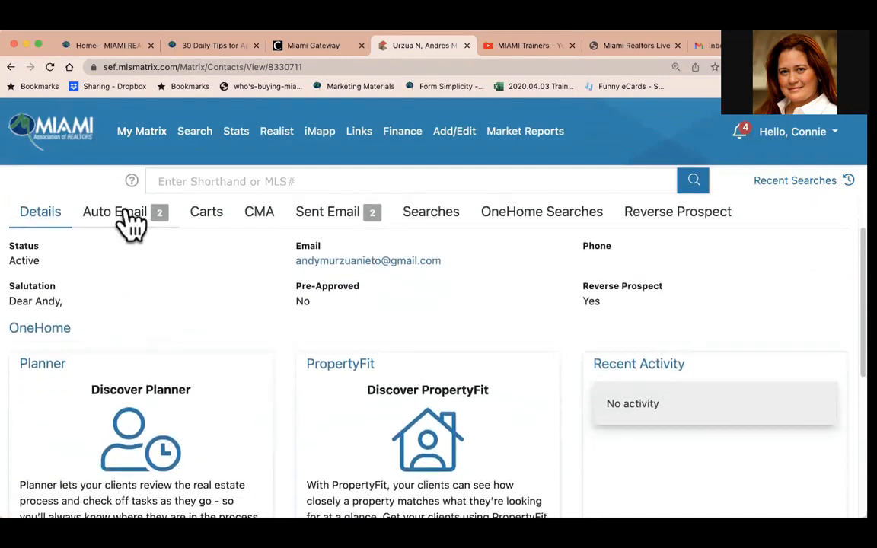
pyautogui.click(127, 221)
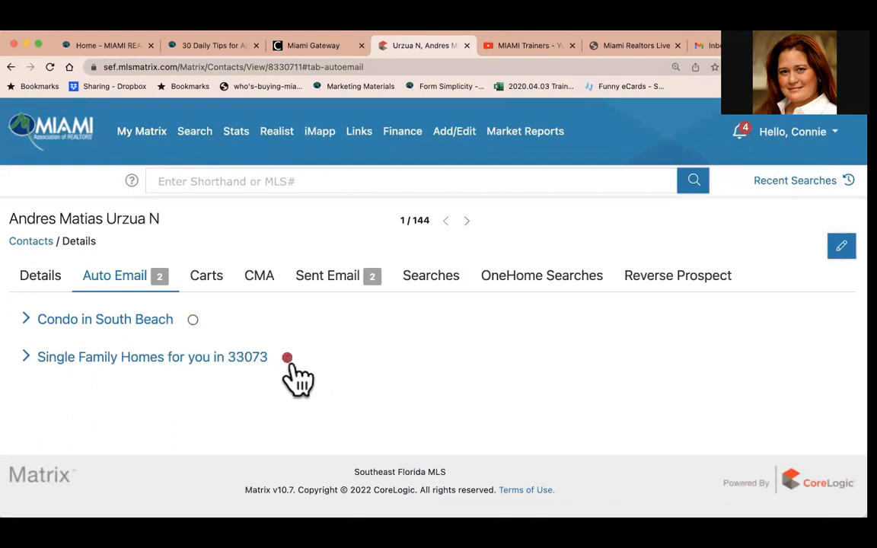
pyautogui.moveTo(288, 360)
pyautogui.click(28, 357)
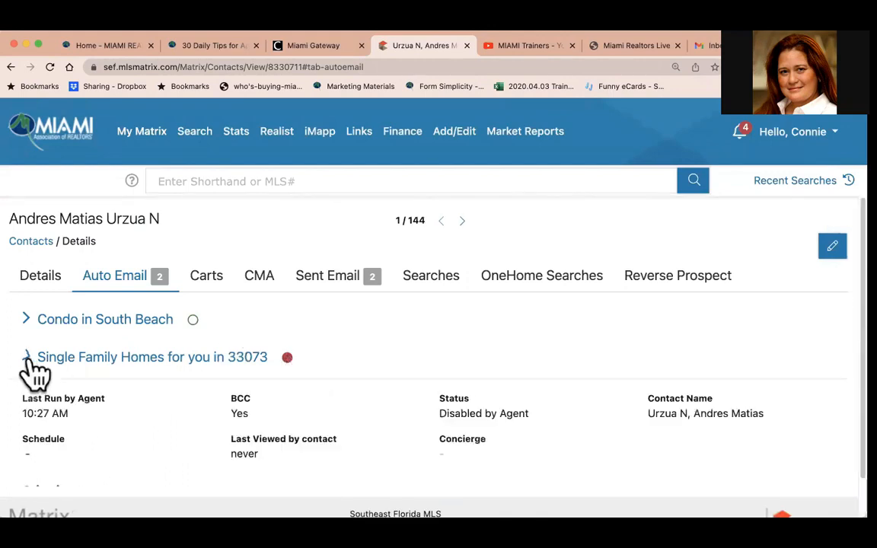
pyautogui.click(287, 359)
pyautogui.click(289, 359)
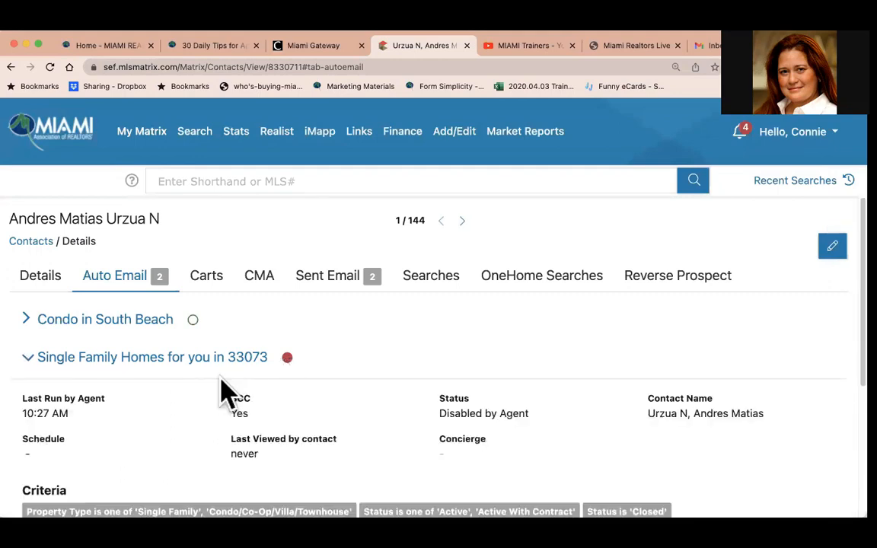
# Open the 33073 auto email's settings from the contact, set it to Enabled and save.
pyautogui.scroll(-3, 221, 387)
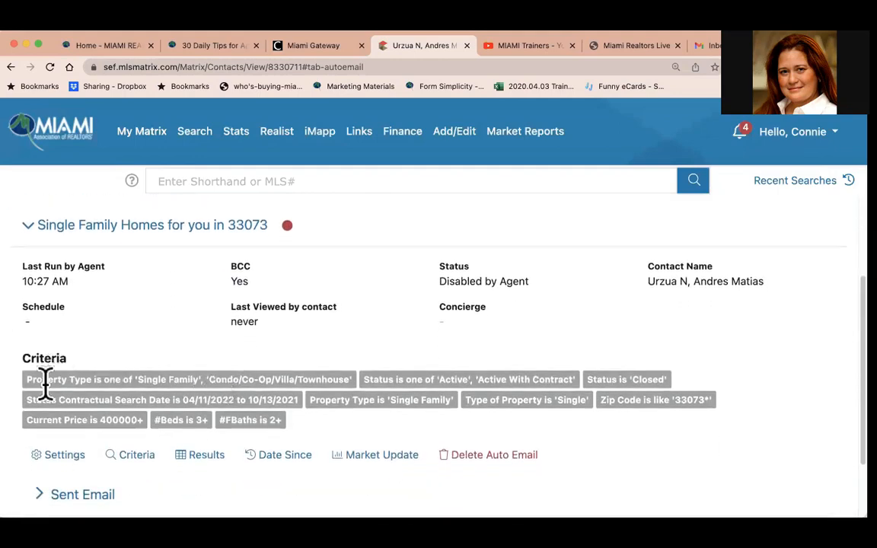
pyautogui.scroll(-2, 105, 407)
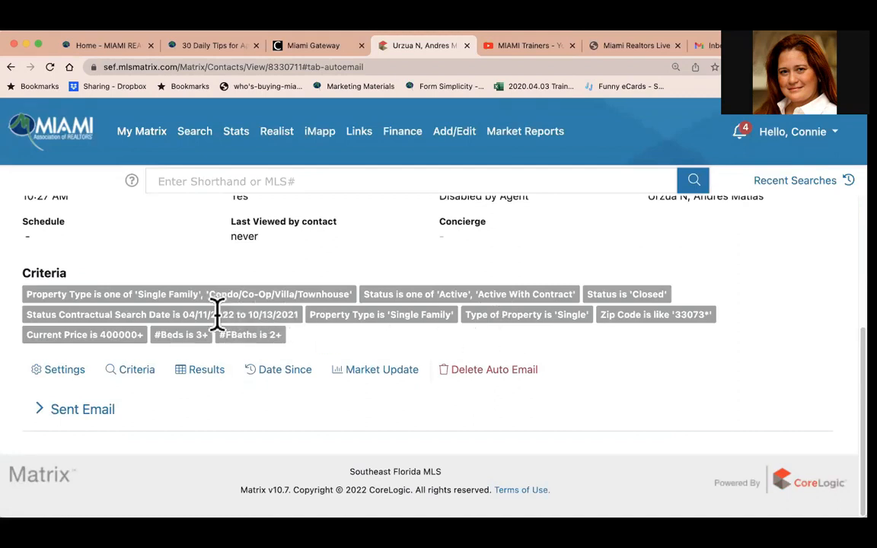
pyautogui.click(67, 372)
pyautogui.scroll(-5, 79, 380)
pyautogui.scroll(-7, 80, 381)
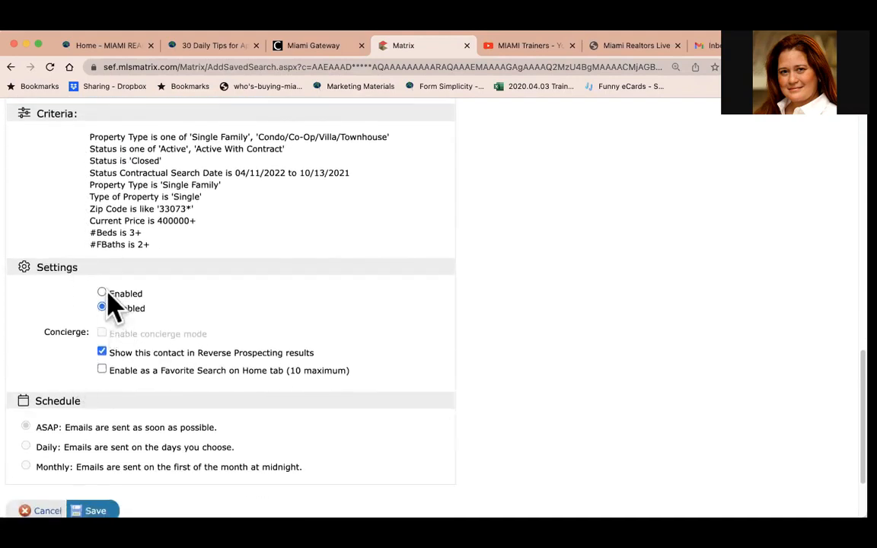
pyautogui.click(102, 293)
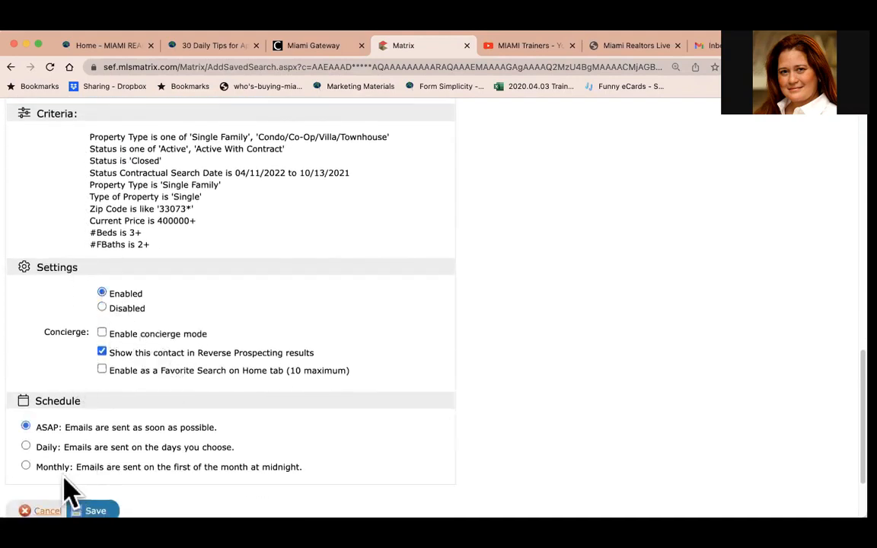
pyautogui.click(93, 488)
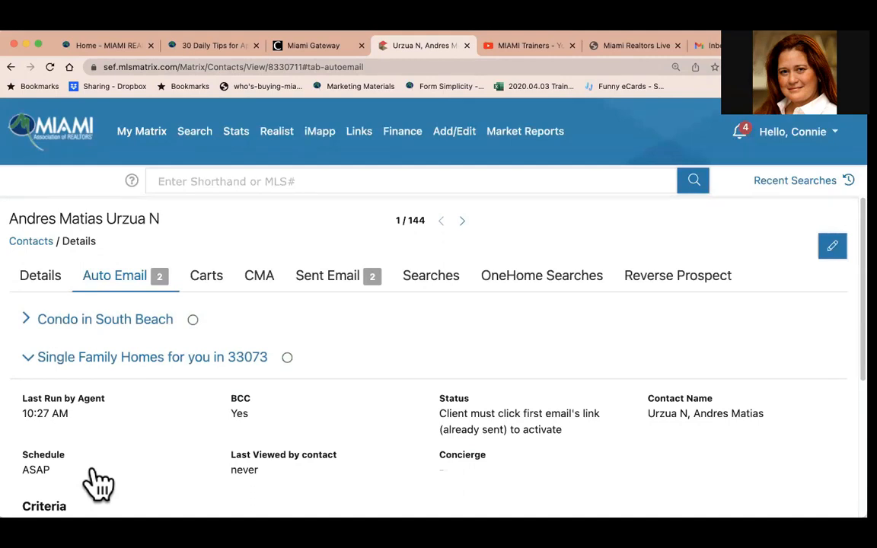
# Check the Auto Emails list, then open the Contacts list.
pyautogui.click(158, 137)
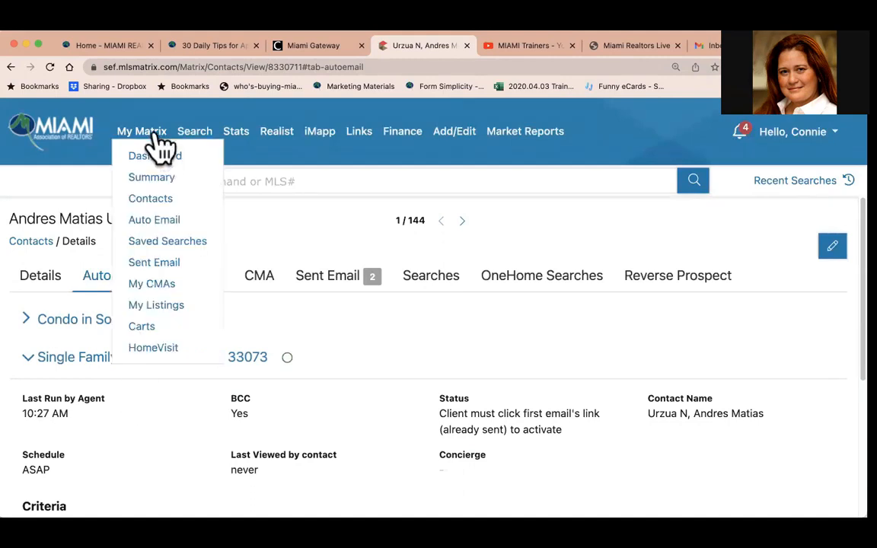
pyautogui.click(149, 221)
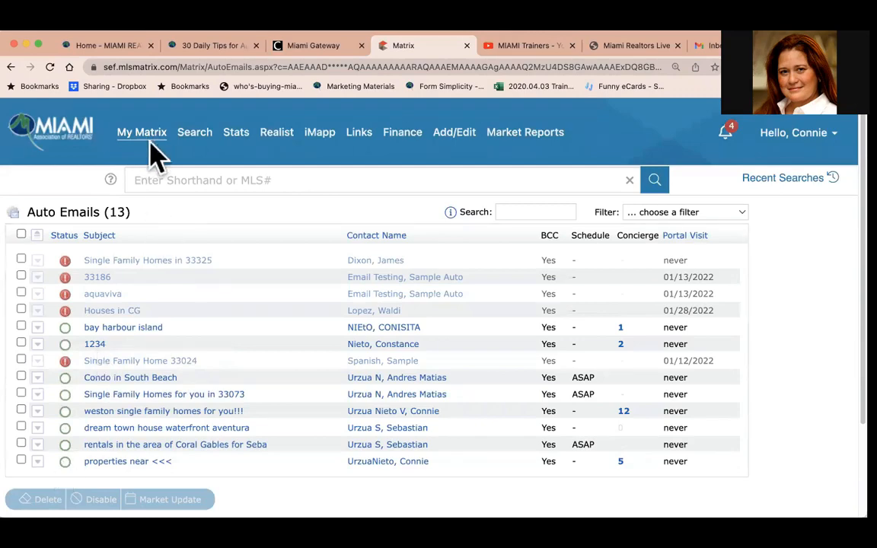
pyautogui.moveTo(150, 149)
pyautogui.click(156, 195)
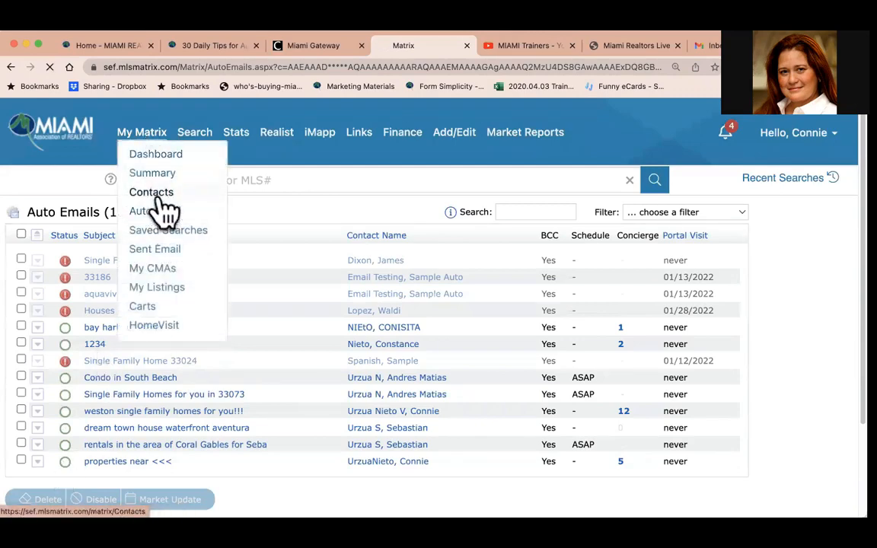
# Sort the contacts by My Last Use with the most recent first.
pyautogui.scroll(-3, 319, 272)
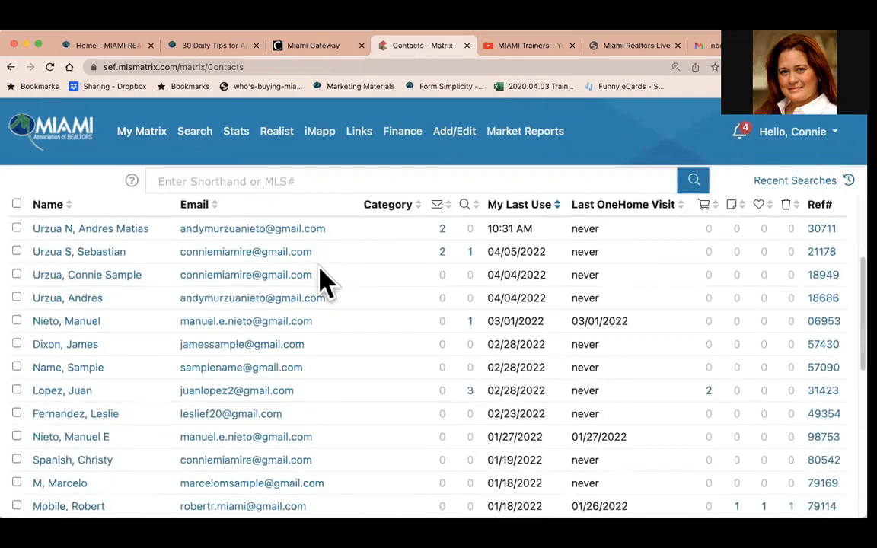
pyautogui.scroll(2, 320, 278)
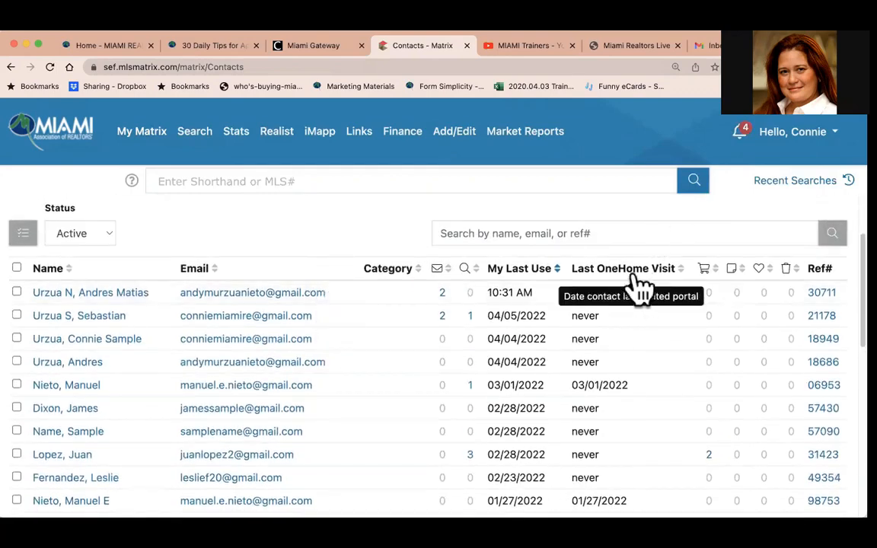
pyautogui.click(512, 271)
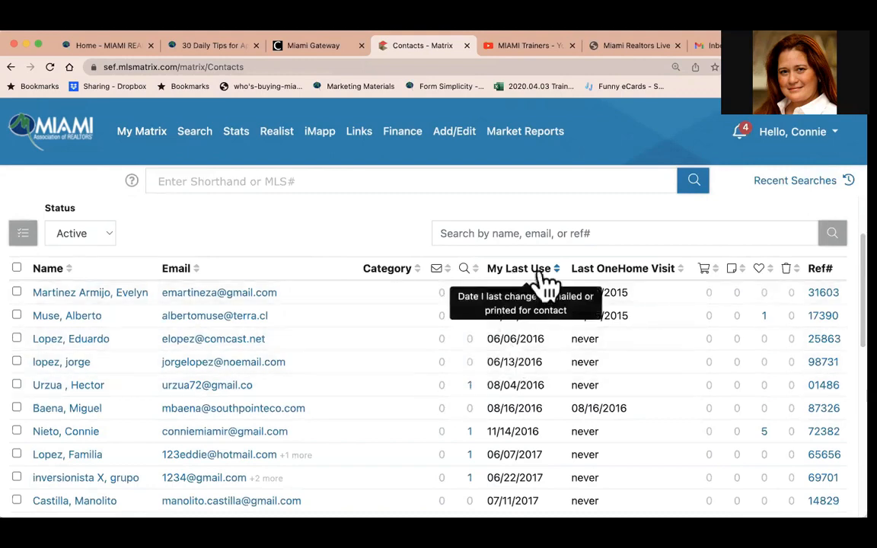
pyautogui.click(535, 273)
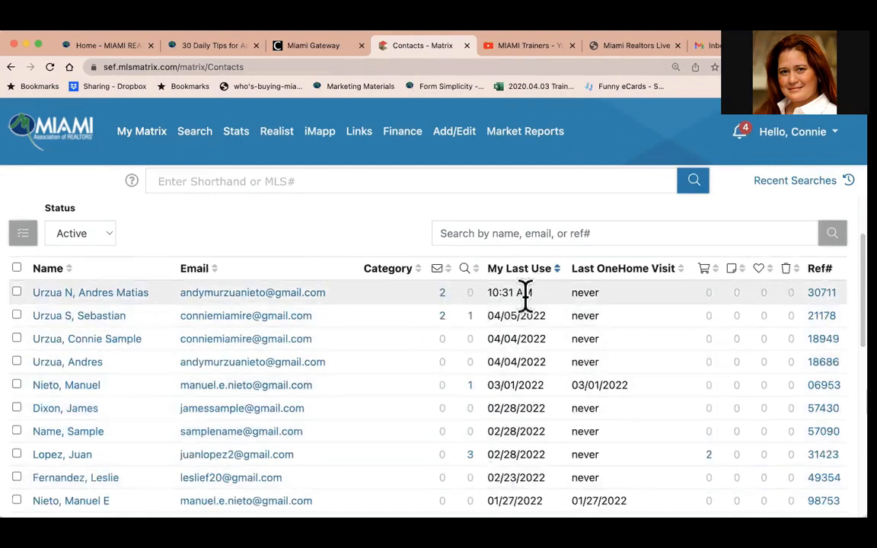
# Open the most recent contact's details and scroll through them.
pyautogui.click(42, 293)
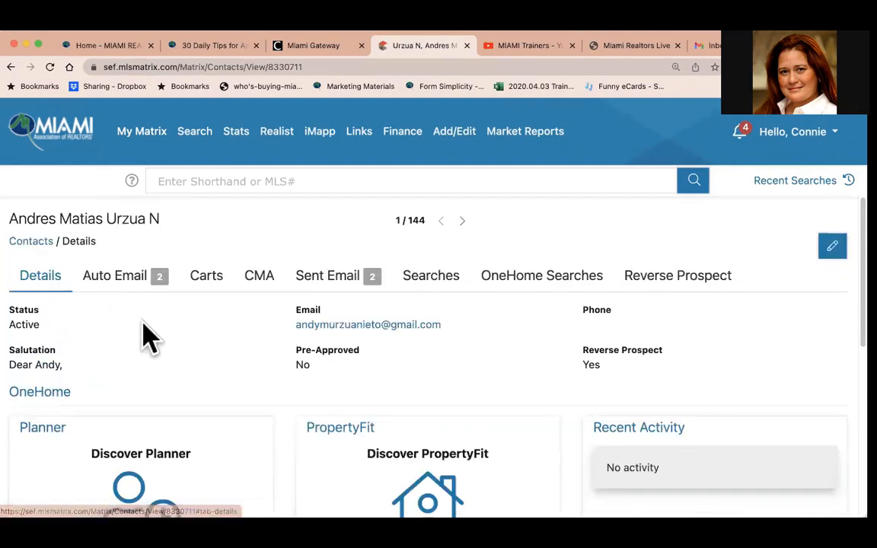
pyautogui.scroll(-2, 144, 335)
pyautogui.scroll(-5, 144, 334)
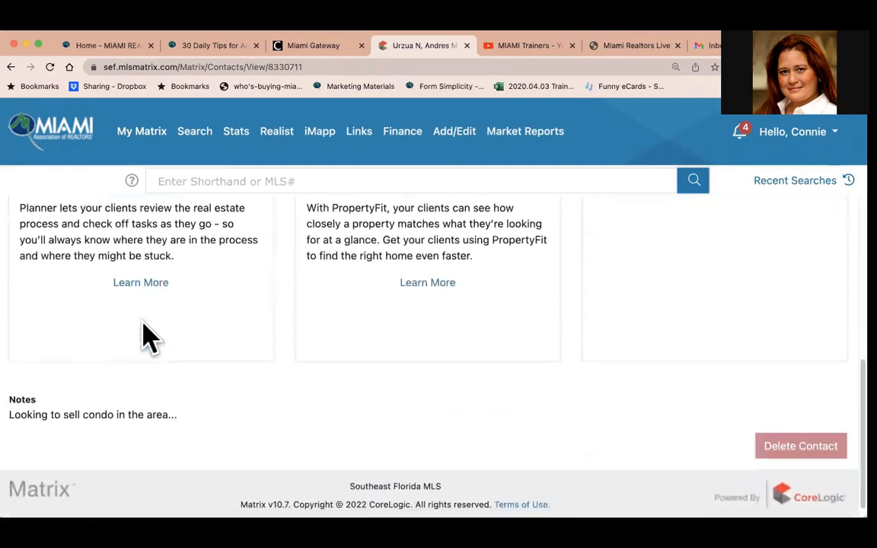
pyautogui.scroll(4, 147, 334)
pyautogui.scroll(3, 144, 335)
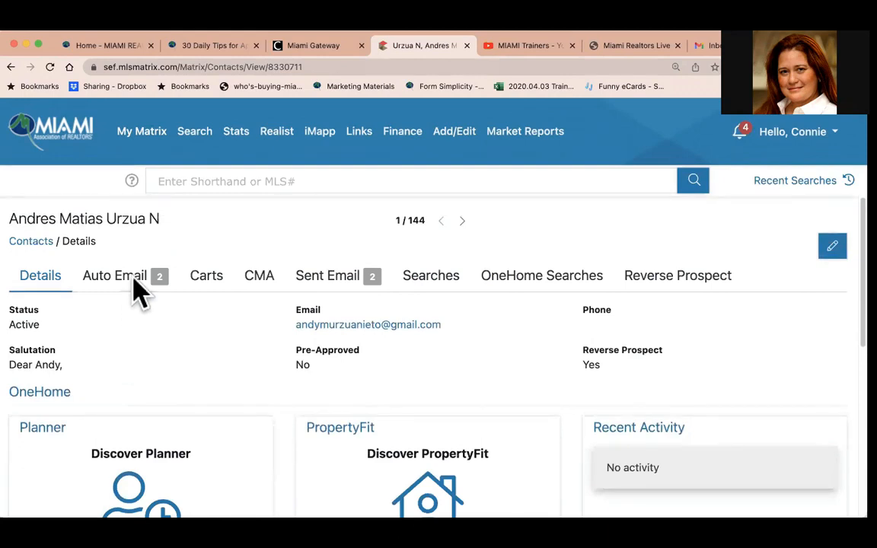
# Open the Add Contact form from the Contacts list, look through its fields, and return to Contacts without saving.
pyautogui.moveTo(156, 134)
pyautogui.click(163, 199)
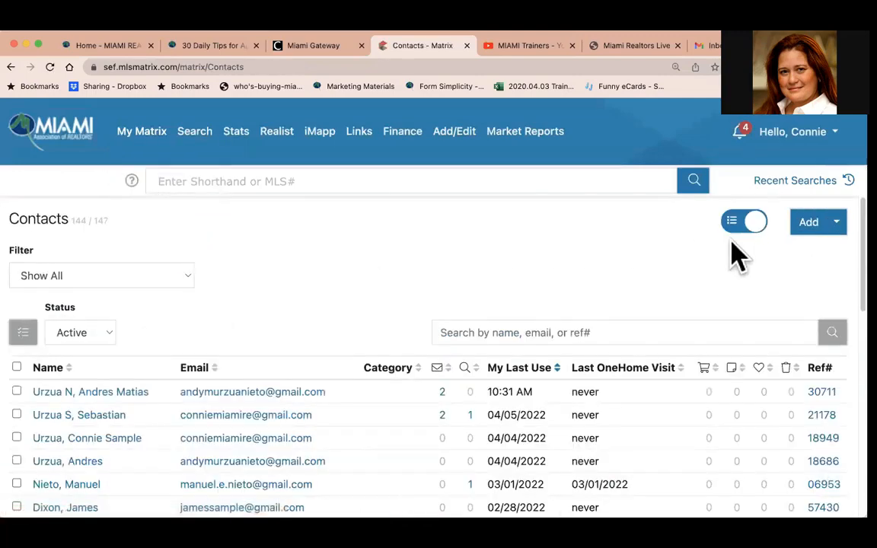
pyautogui.click(813, 223)
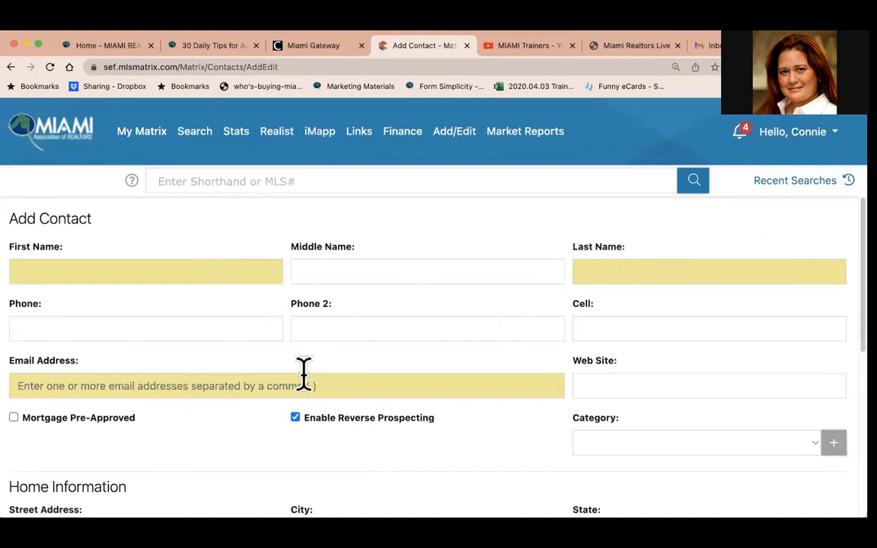
pyautogui.scroll(-6, 303, 373)
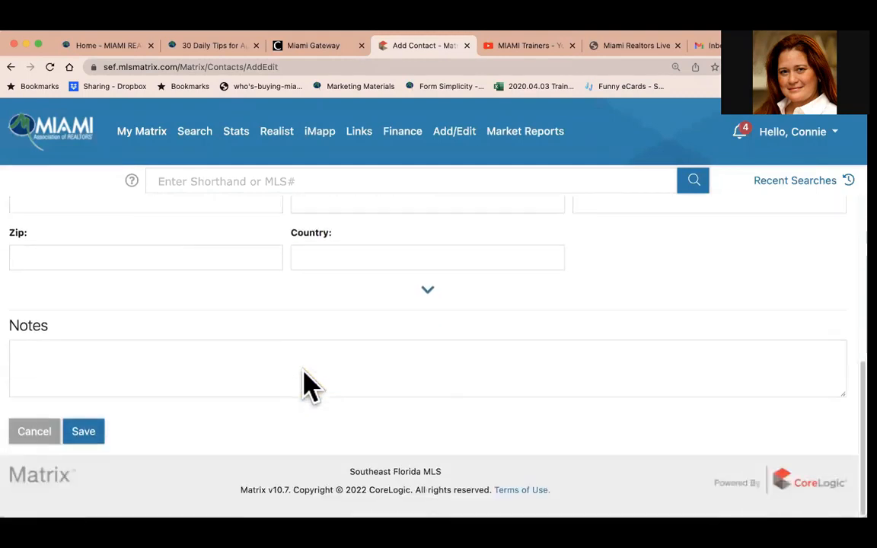
pyautogui.scroll(6, 302, 385)
pyautogui.moveTo(158, 137)
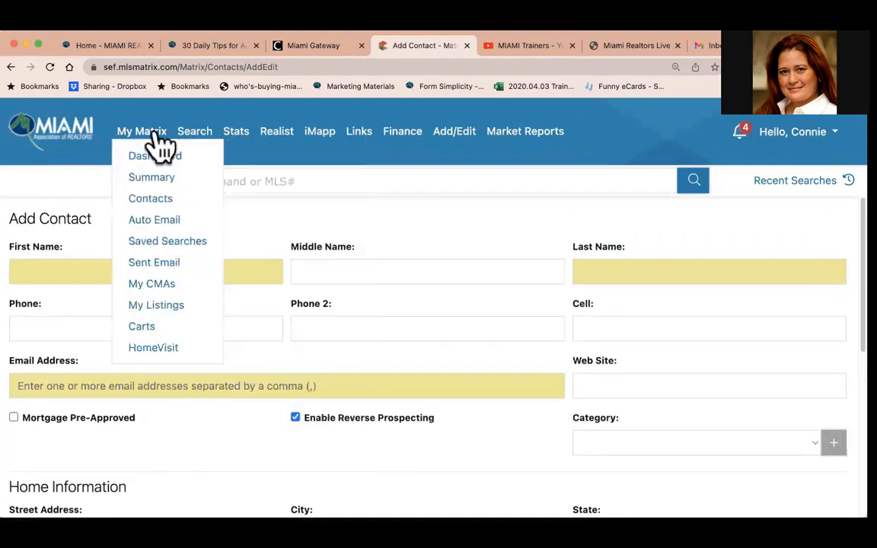
pyautogui.click(152, 202)
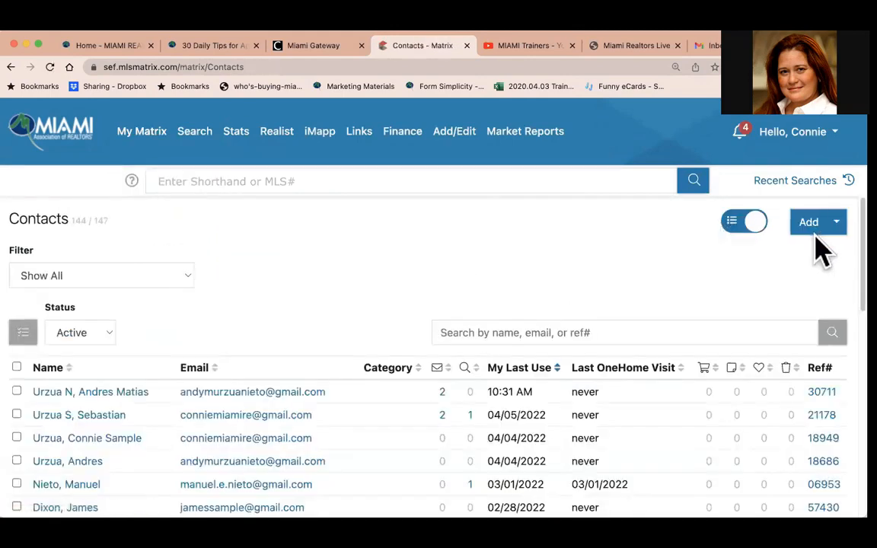
# Open the contact Import page, then return to the Matrix home dashboard.
pyautogui.click(833, 223)
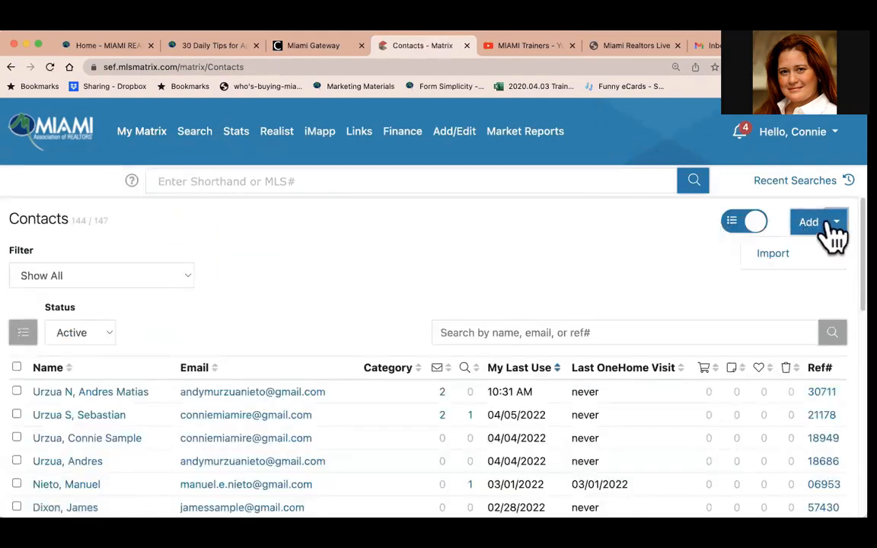
pyautogui.click(770, 258)
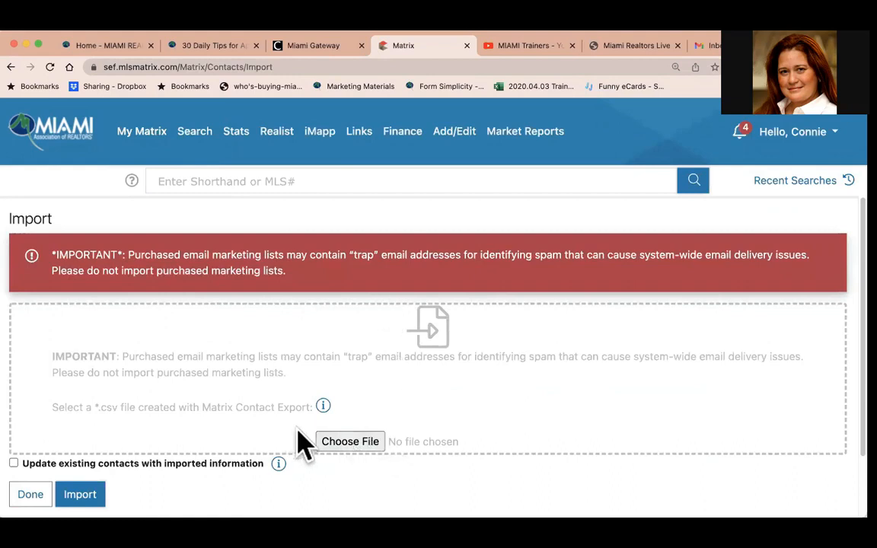
pyautogui.moveTo(164, 141)
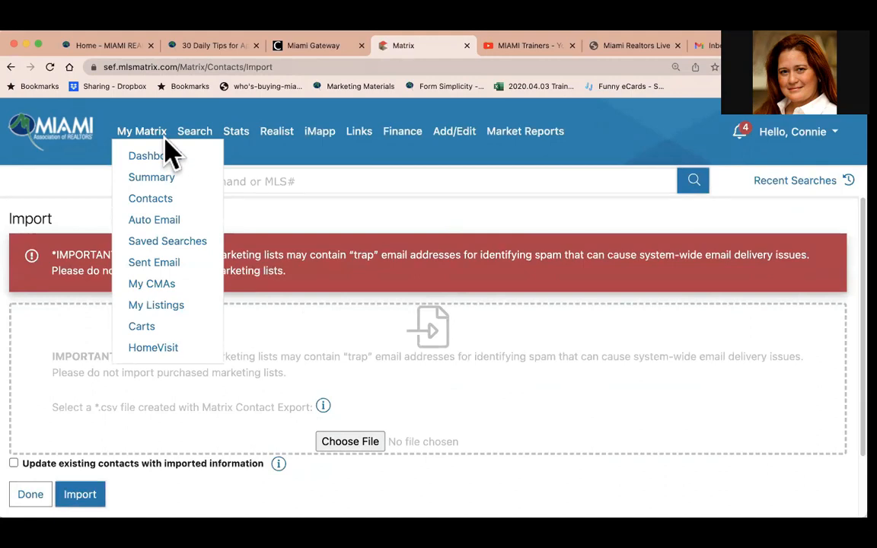
pyautogui.click(42, 130)
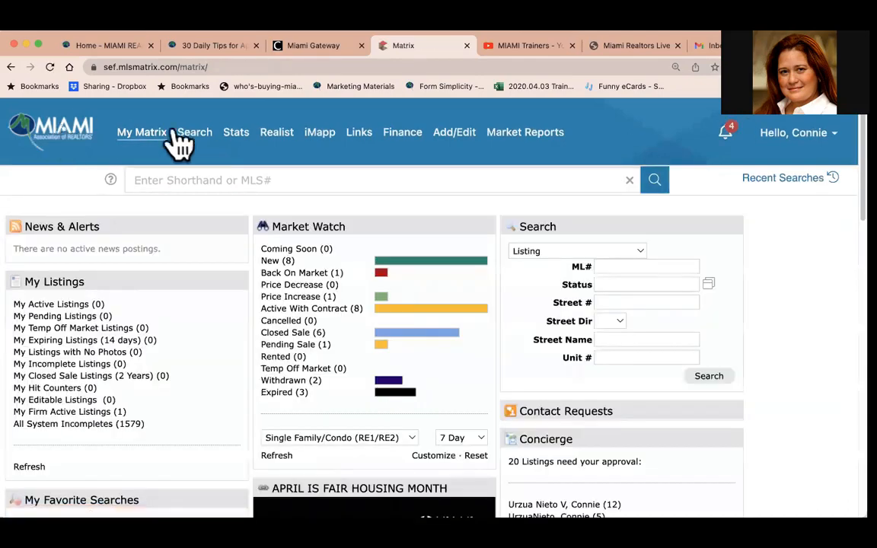
# Open the Single Family/Condo search and view its results on the map.
pyautogui.moveTo(216, 131)
pyautogui.click(218, 156)
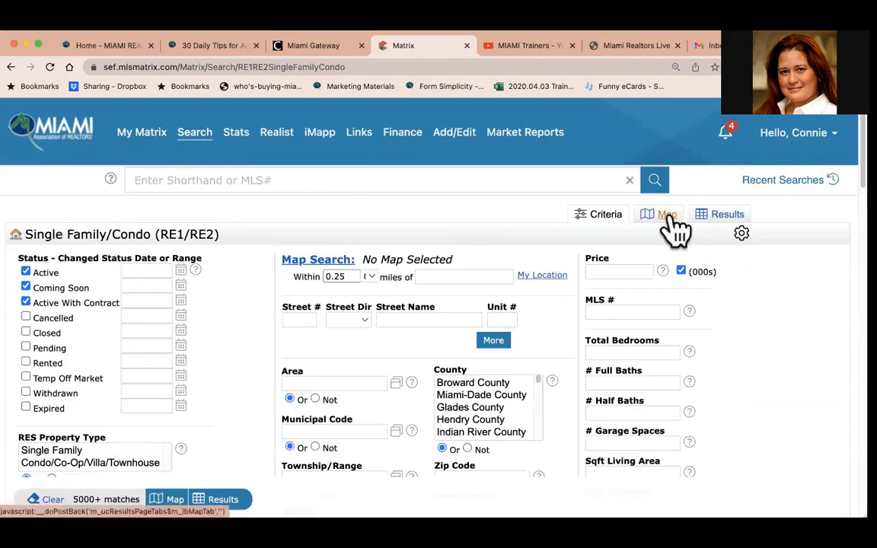
pyautogui.click(668, 221)
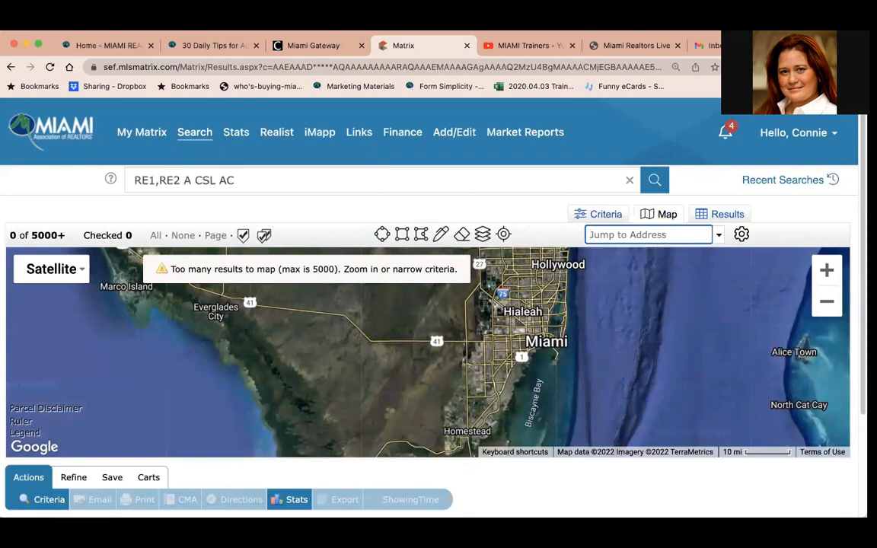
# Open a new browser tab and go to miamirealtors.com/mls.
pyautogui.hotkey('ctrl', 't')
pyautogui.write('imami')
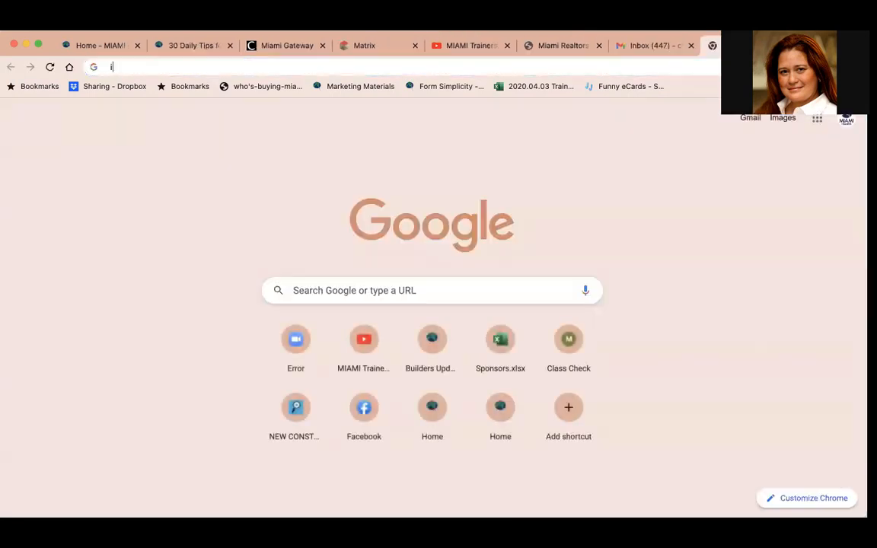
pyautogui.press('BackSpace')
pyautogui.press('BackSpace')
pyautogui.press('BackSpace')
pyautogui.press('BackSpace')
pyautogui.press('BackSpace')
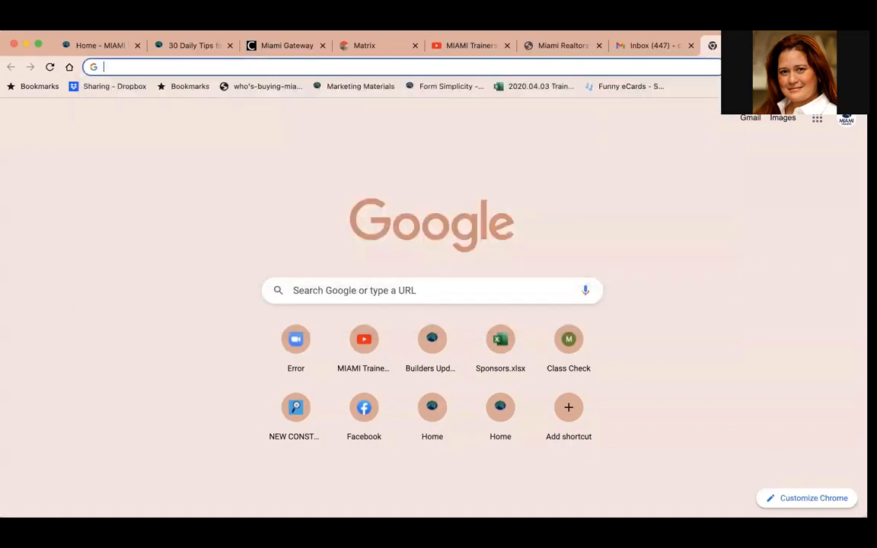
pyautogui.write('mi')
pyautogui.press('BackSpace')
pyautogui.write('amir')
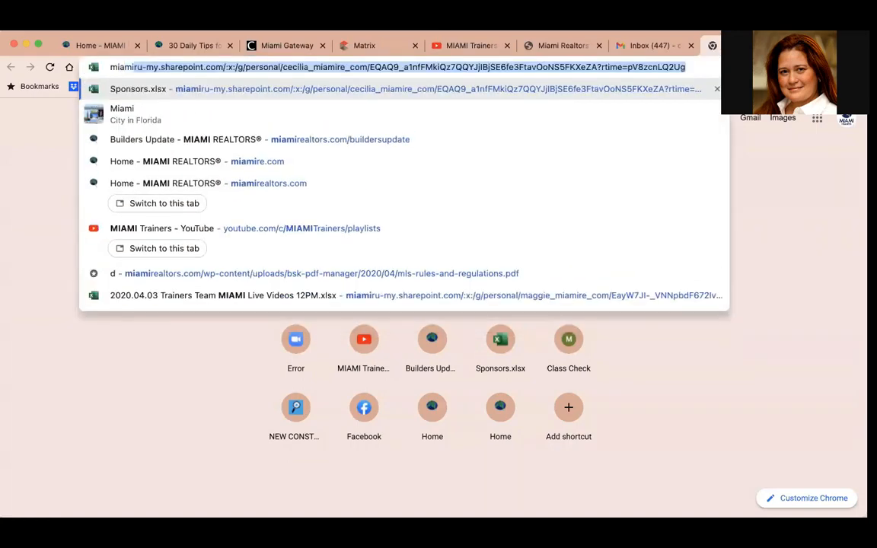
pyautogui.write('ealtors.com')
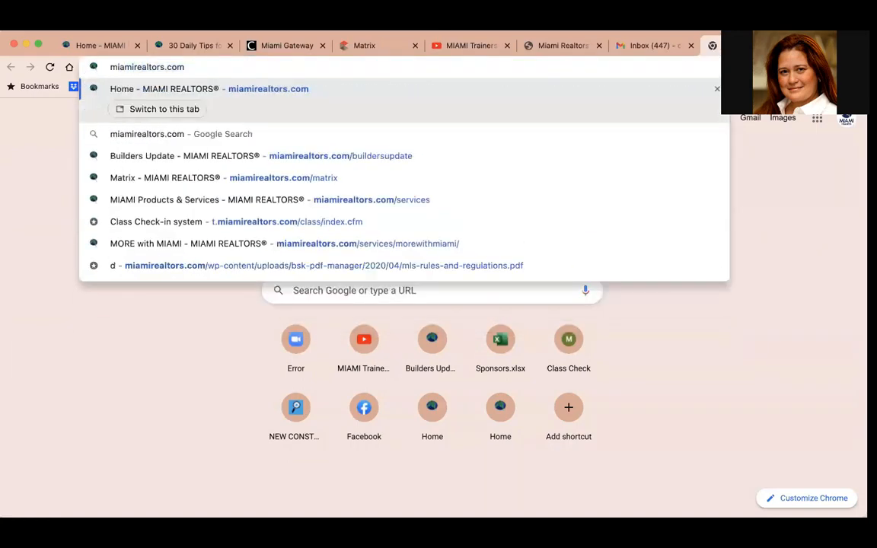
pyautogui.write('/mls')
pyautogui.press('Return')
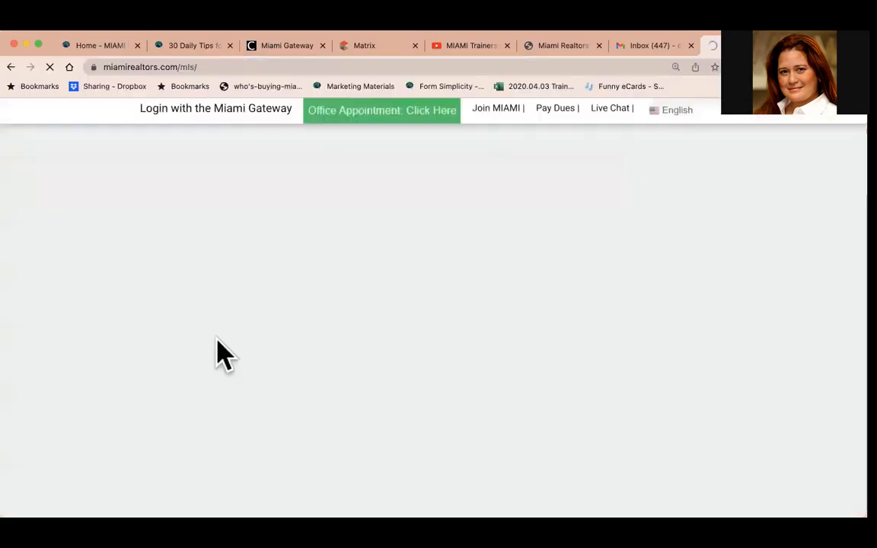
# Scroll through the MLS page, then switch to the MIAMI Trainers YouTube playlists and scroll through them.
pyautogui.scroll(-5, 122, 417)
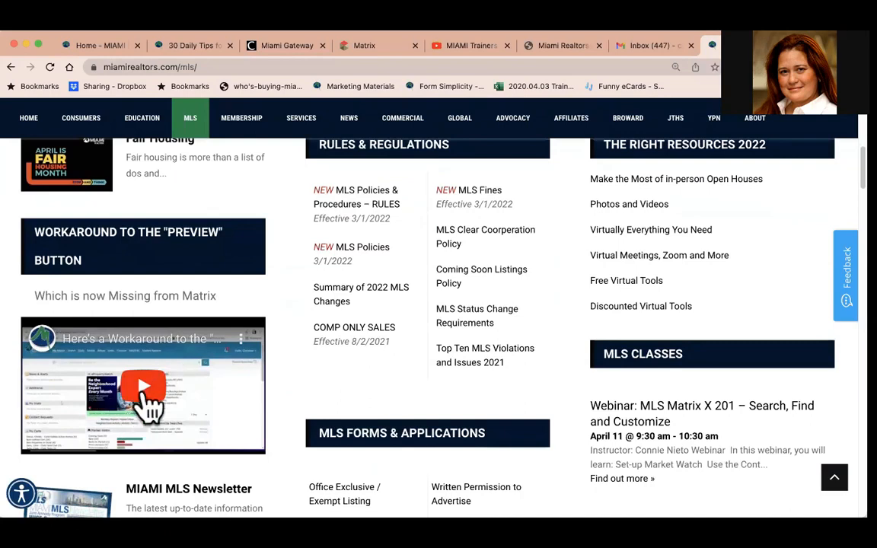
pyautogui.click(179, 67)
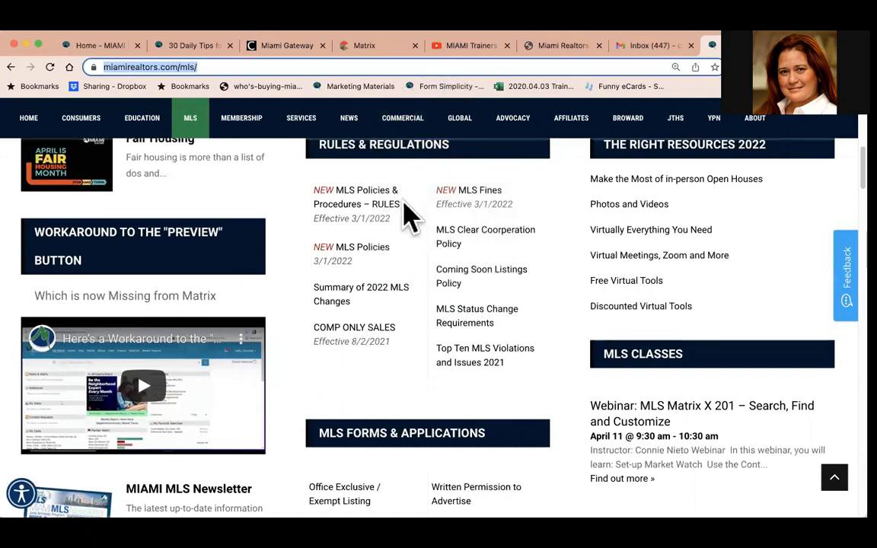
pyautogui.click(456, 48)
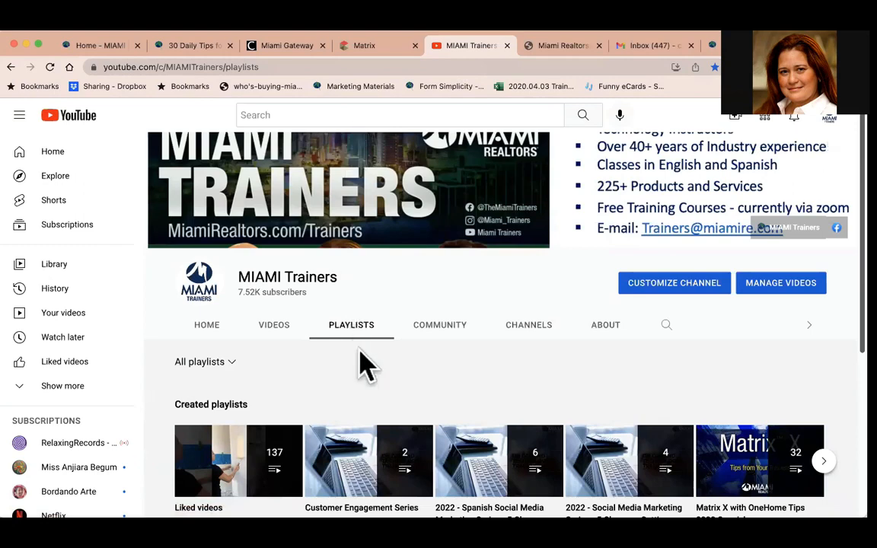
pyautogui.scroll(-3, 363, 363)
pyautogui.scroll(-2, 362, 362)
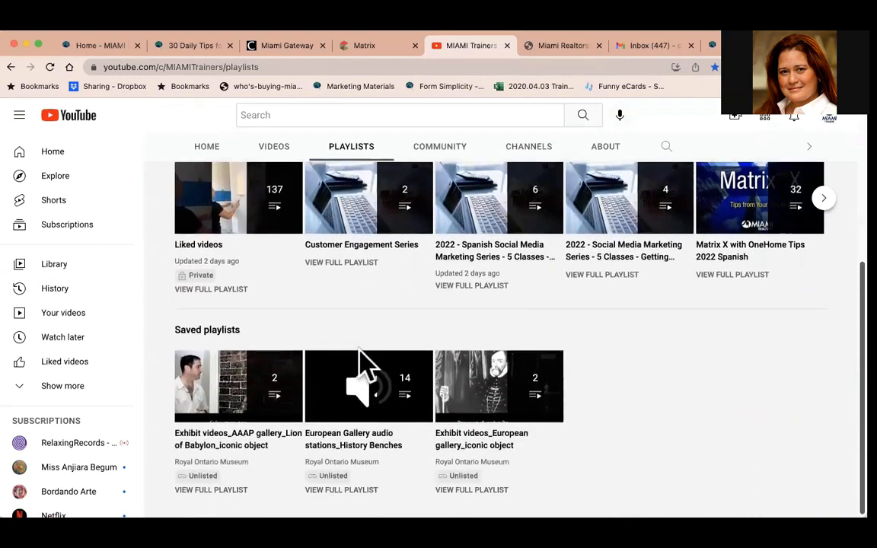
pyautogui.scroll(1, 362, 366)
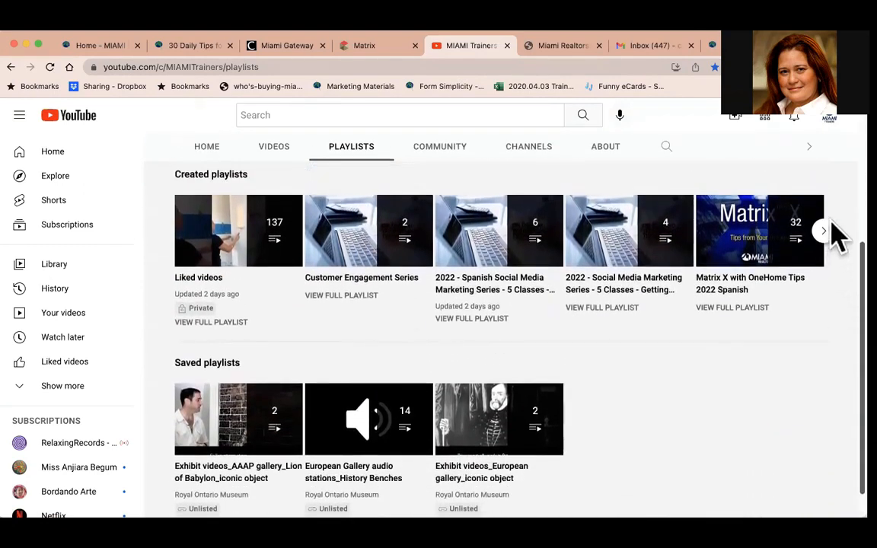
pyautogui.hscroll(-5, 651, 366)
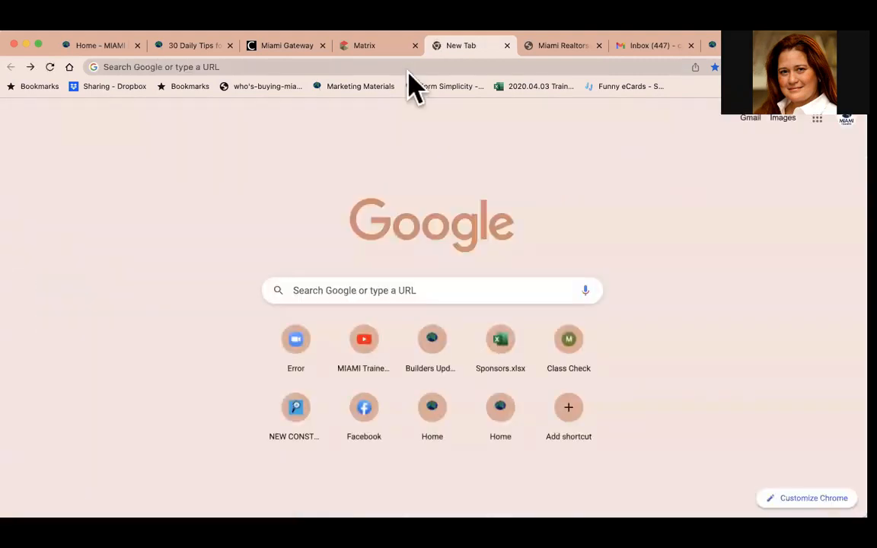
# Go to youtube.com in the new tab, opening the MIAMI Trainers playlists page.
pyautogui.click(362, 69)
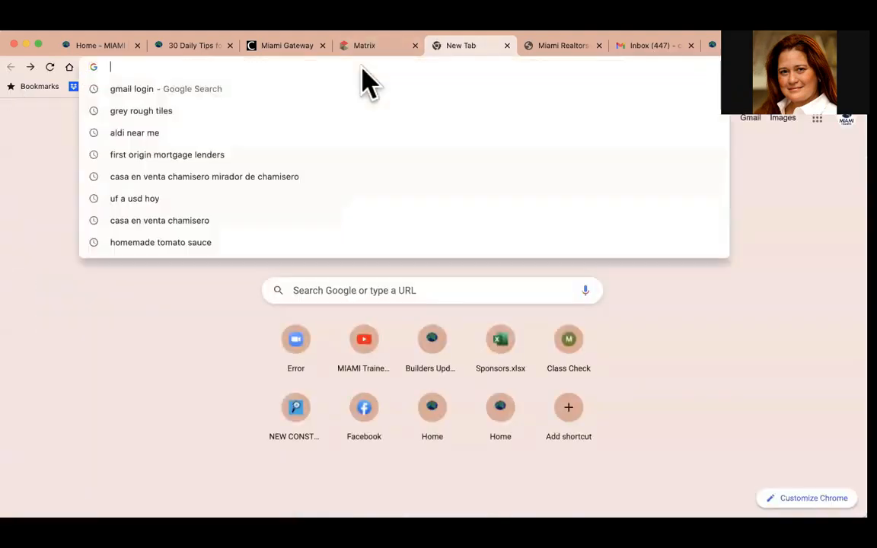
pyautogui.write('youtube.com')
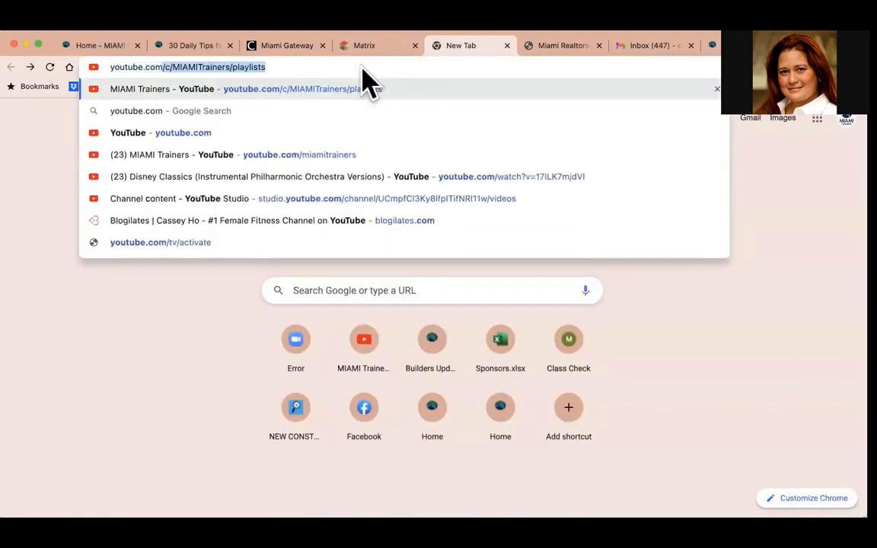
pyautogui.press('Return')
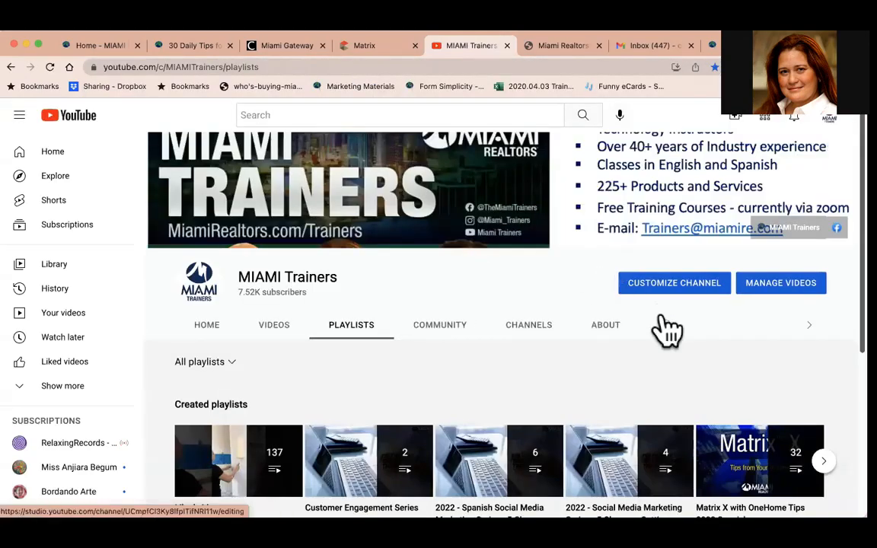
# Search the MIAMI Trainers channel for matrix x and scroll through the matching videos.
pyautogui.click(666, 326)
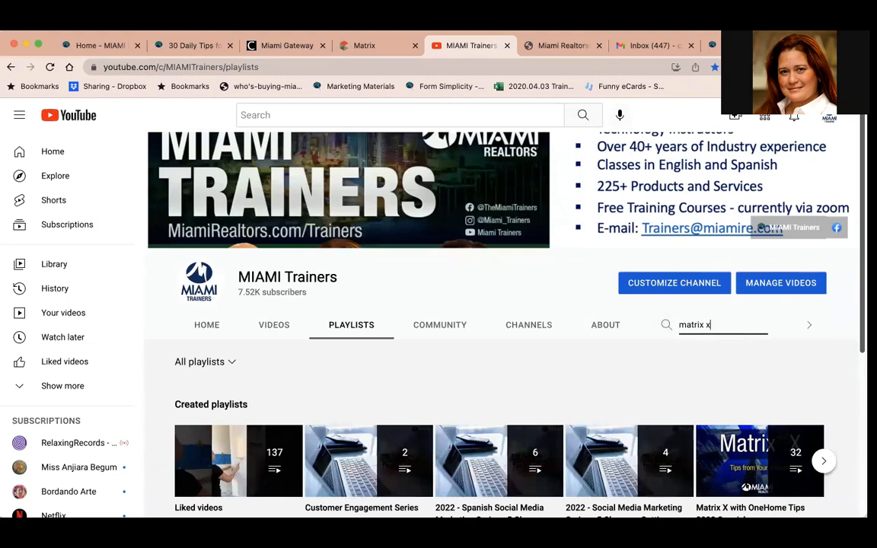
pyautogui.press('Return')
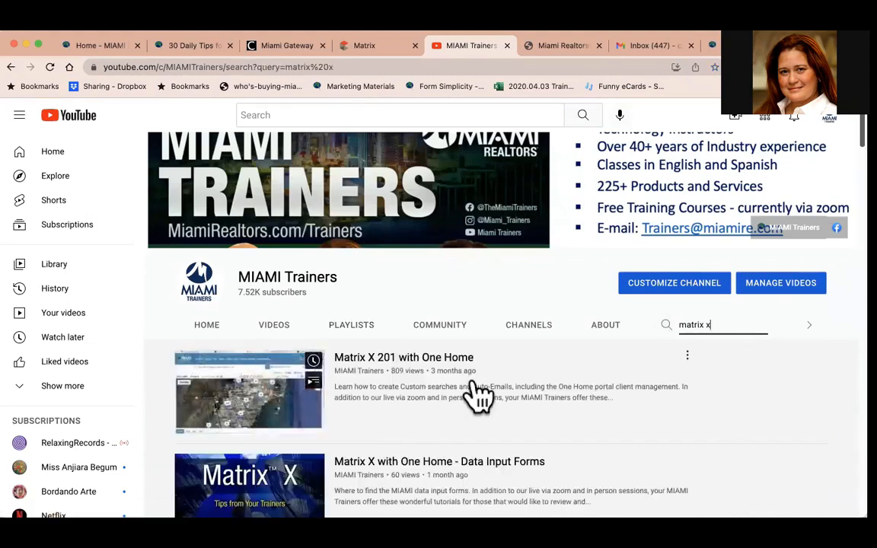
pyautogui.scroll(-3, 511, 416)
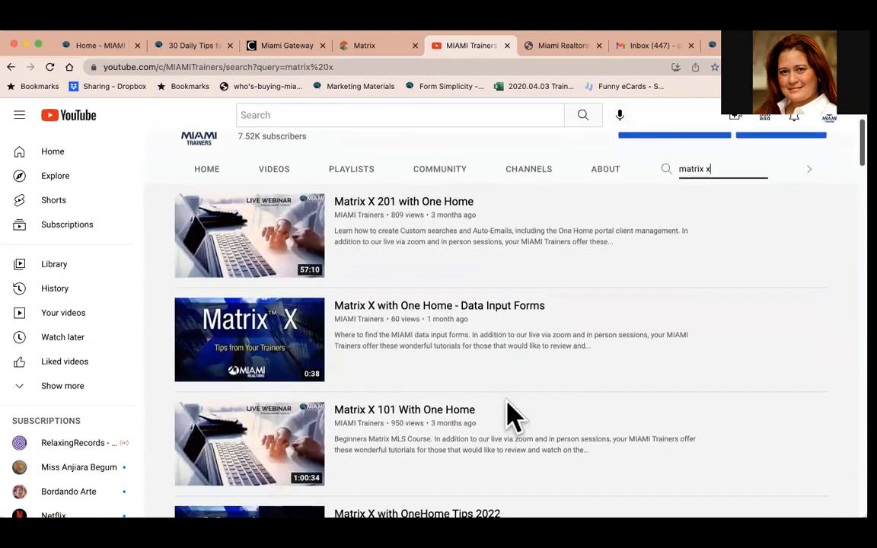
pyautogui.scroll(-6, 512, 415)
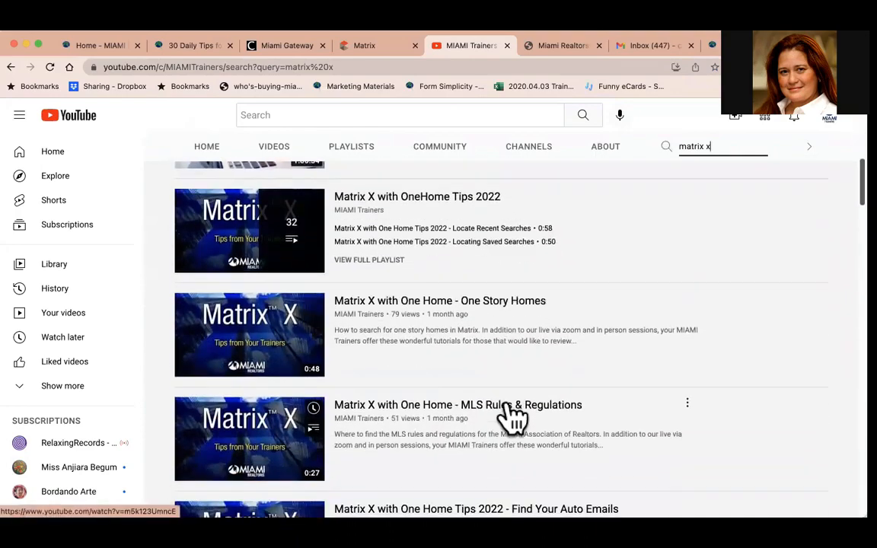
pyautogui.scroll(-5, 511, 415)
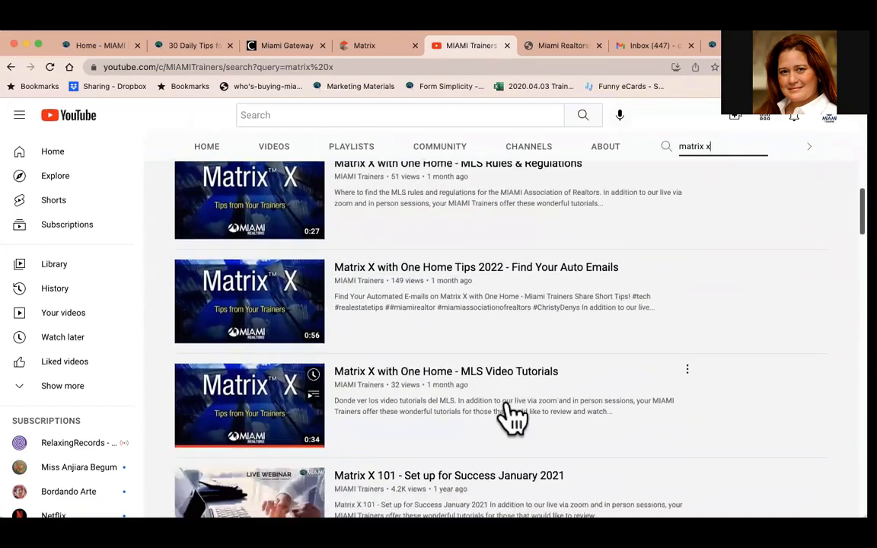
pyautogui.scroll(-5, 511, 416)
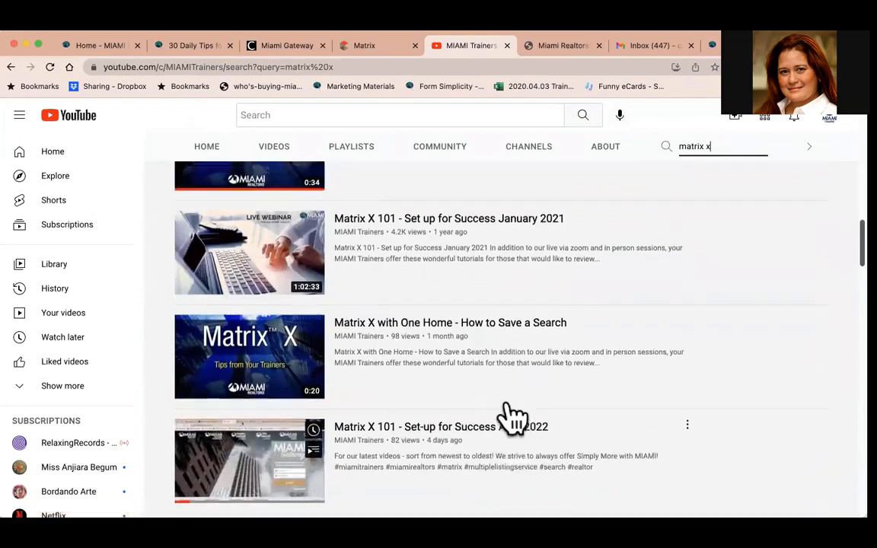
pyautogui.scroll(15, 511, 416)
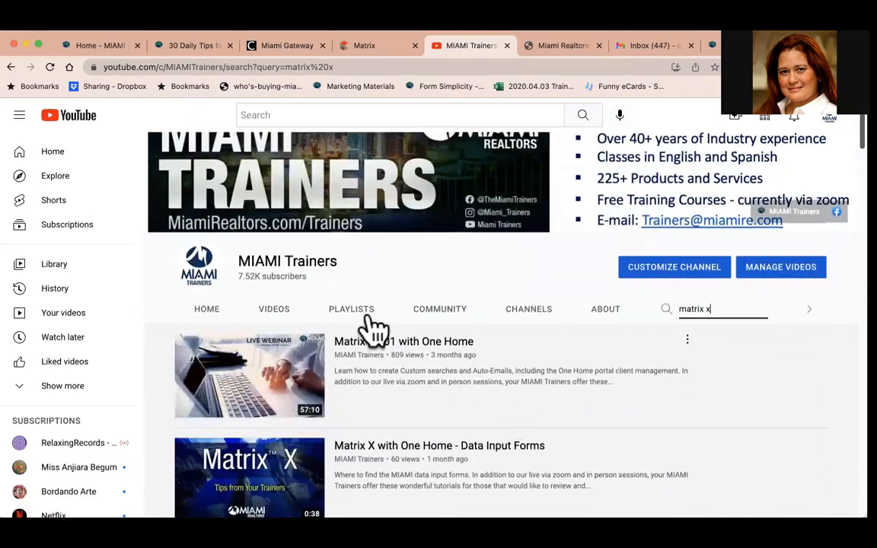
# Open the Matrix X with OneHome playlist from the channel's playlists.
pyautogui.click(352, 312)
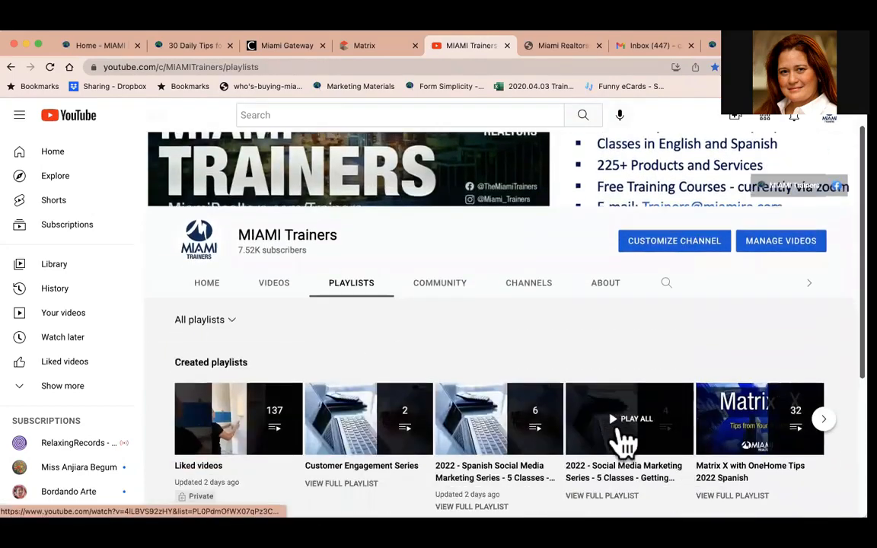
pyautogui.scroll(-3, 624, 442)
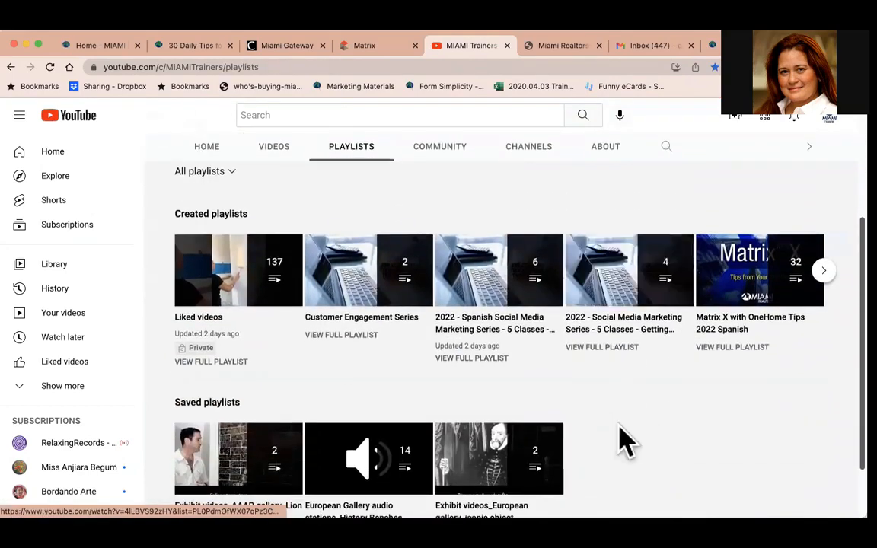
pyautogui.click(825, 271)
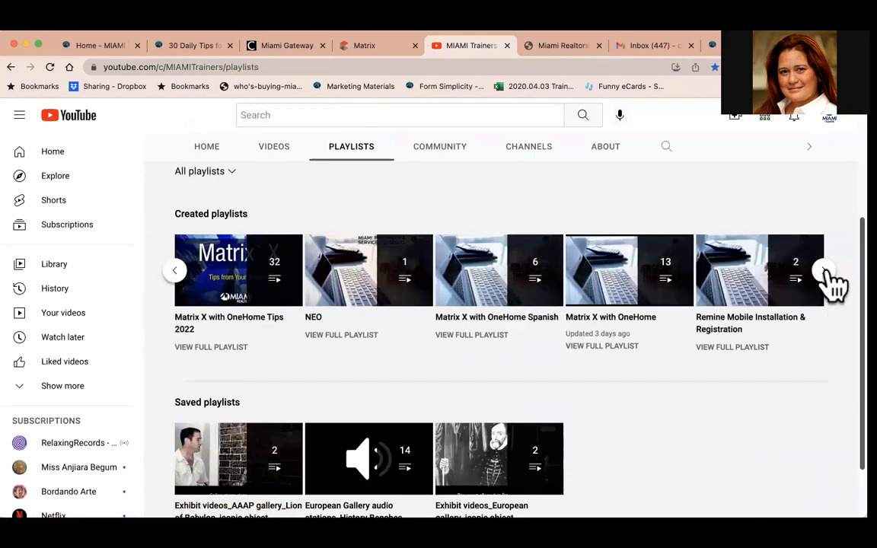
pyautogui.click(600, 346)
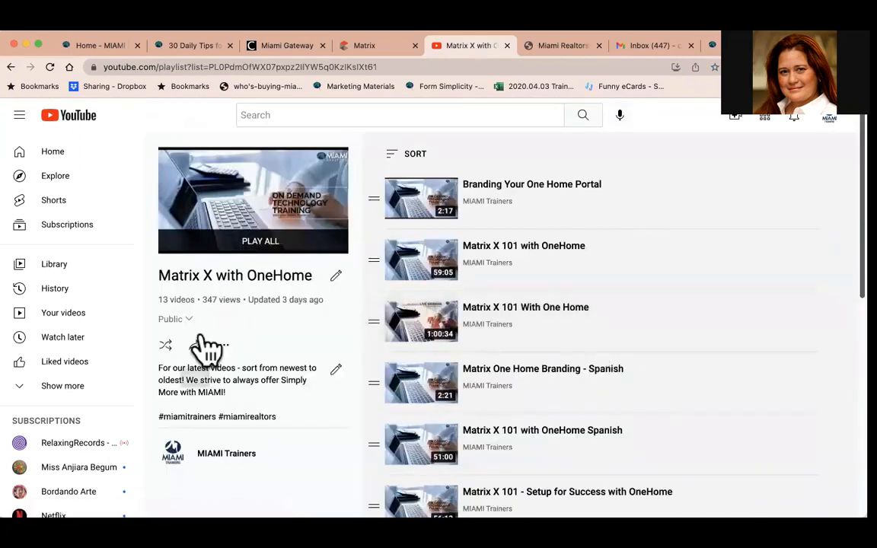
# Copy the share link of the Matrix X with OneHome playlist and close the share dialog.
pyautogui.click(196, 346)
pyautogui.click(547, 352)
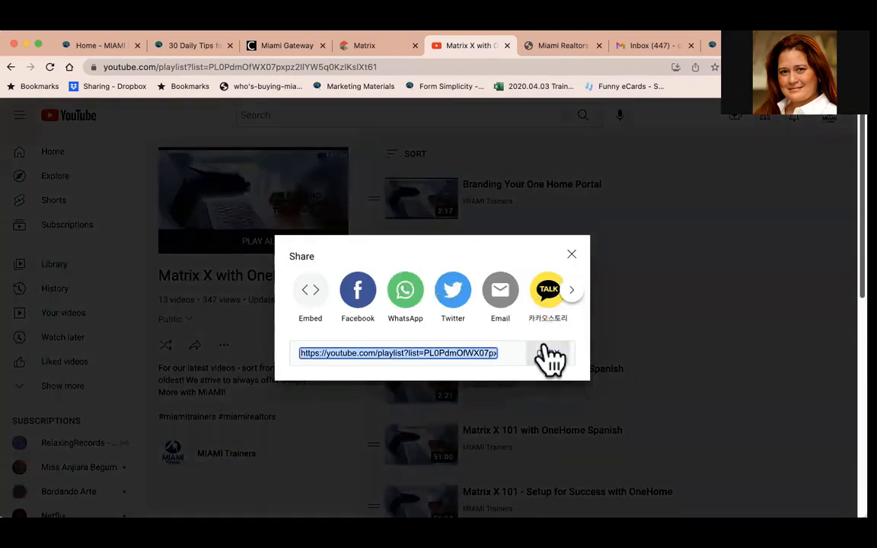
pyautogui.click(570, 254)
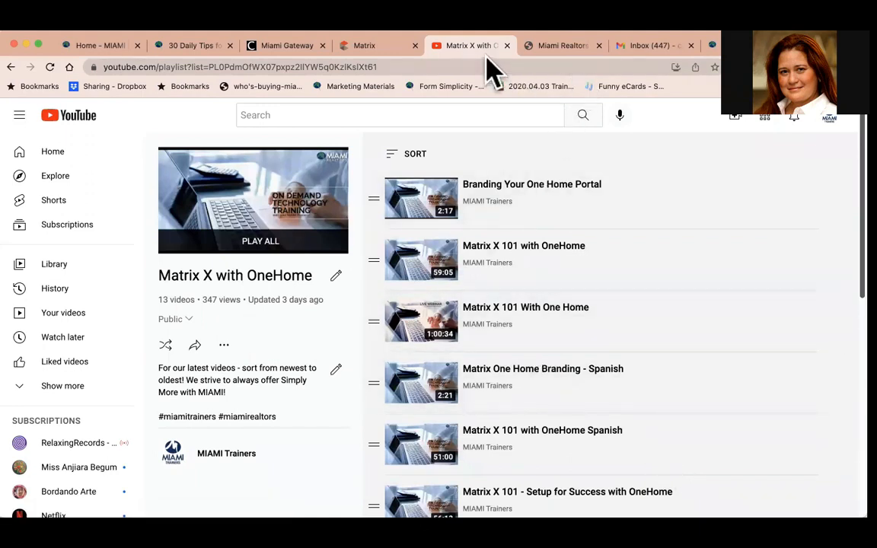
# Open Miami Realtors LIVE from the Miami Gateway and open the Section 8 Housing Choice Voucher Program Virtual Class video.
pyautogui.click(292, 48)
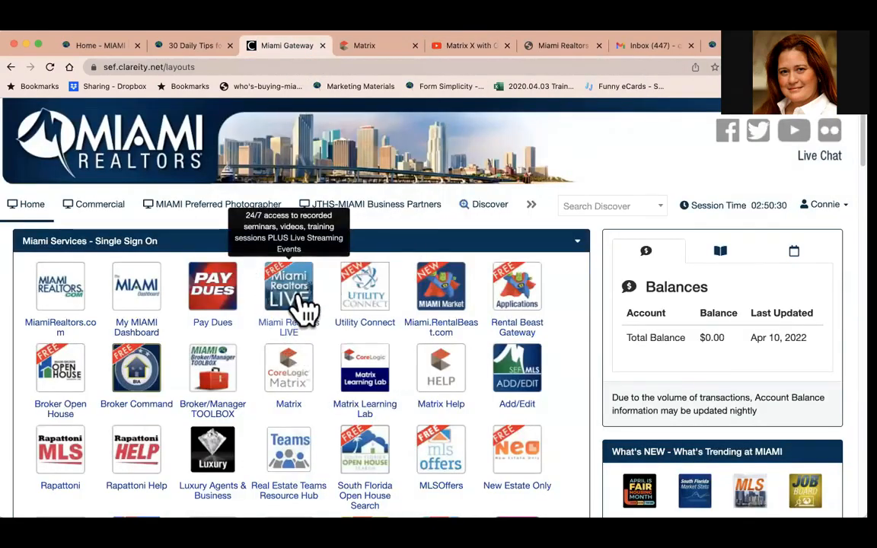
pyautogui.click(307, 307)
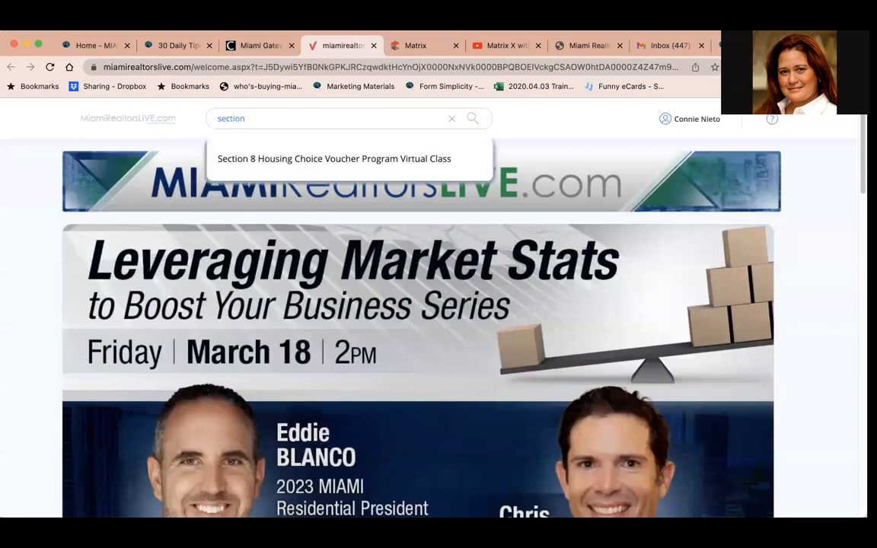
pyautogui.click(280, 168)
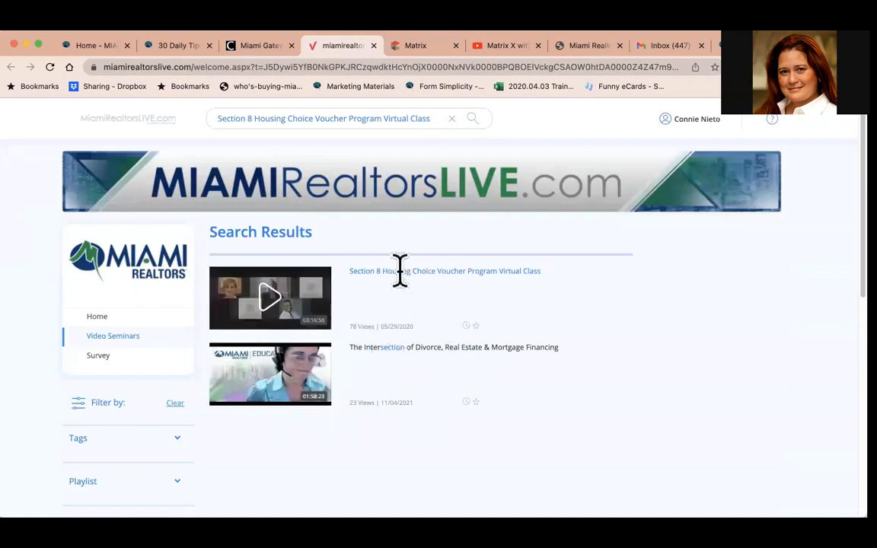
pyautogui.click(312, 297)
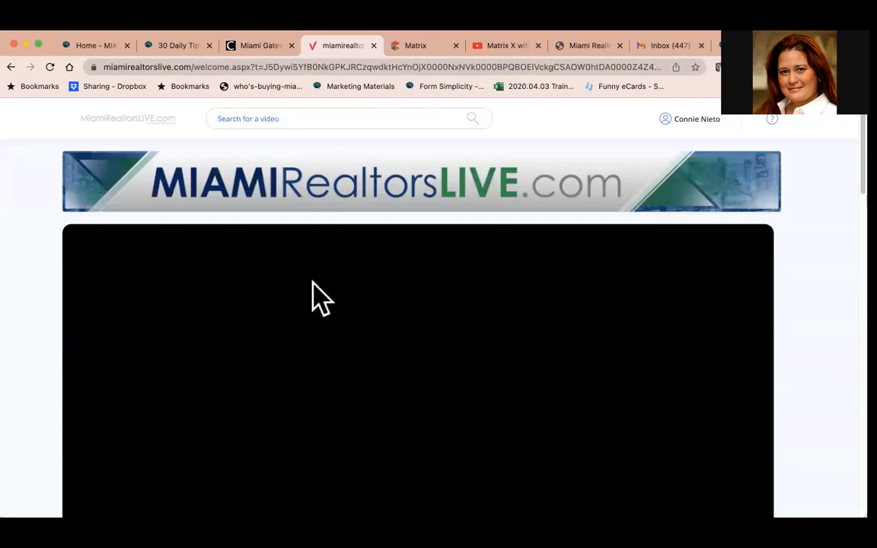
# Start the video and scroll through its description and the video library below it.
pyautogui.scroll(-3, 312, 297)
pyautogui.click(77, 452)
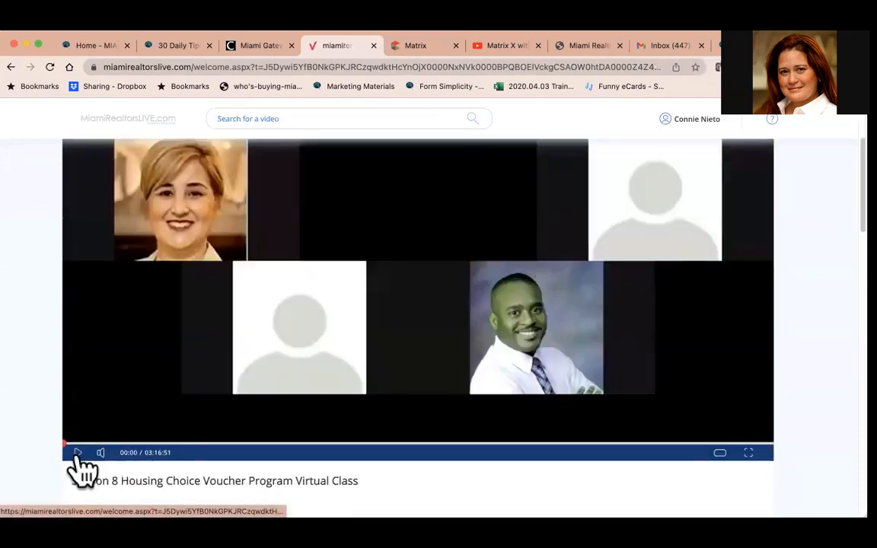
pyautogui.scroll(-3, 196, 474)
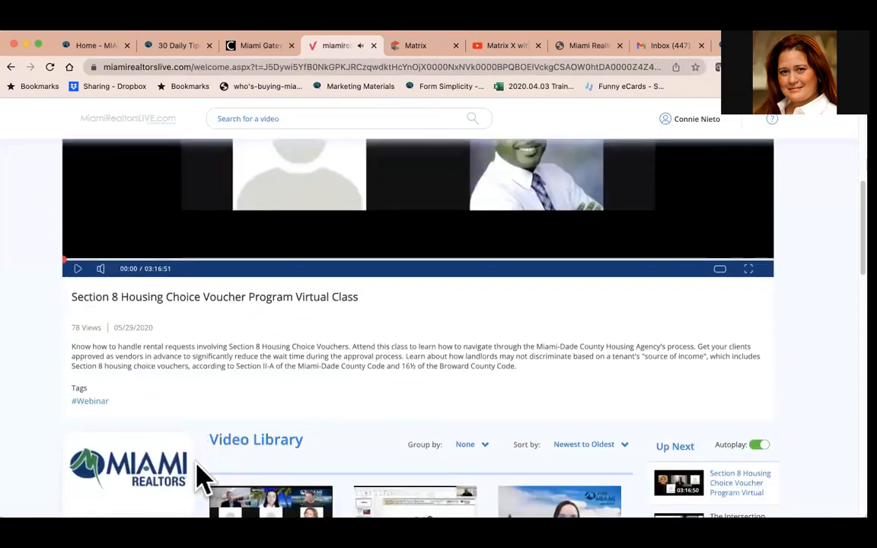
pyautogui.scroll(5, 196, 474)
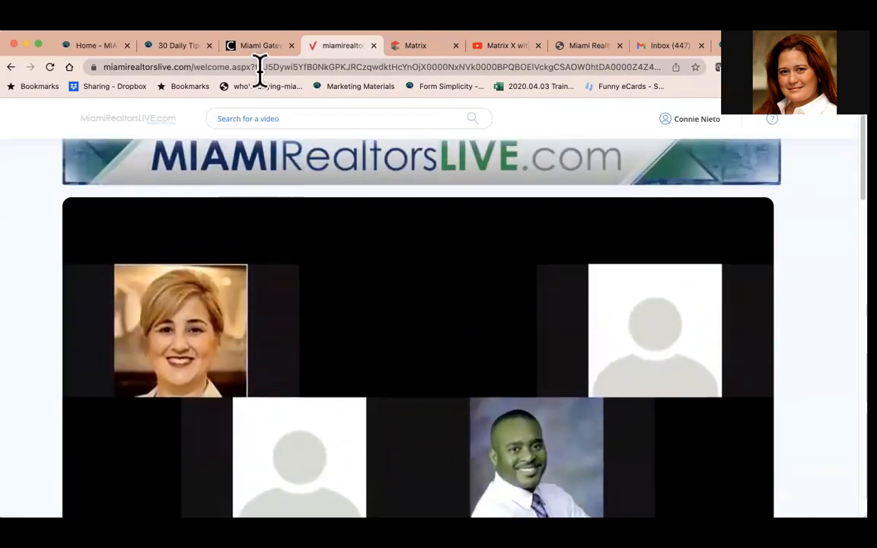
# Return to the video page and select the Section 8 Housing Choice Voucher Program Virtual Class title text.
pyautogui.click(263, 47)
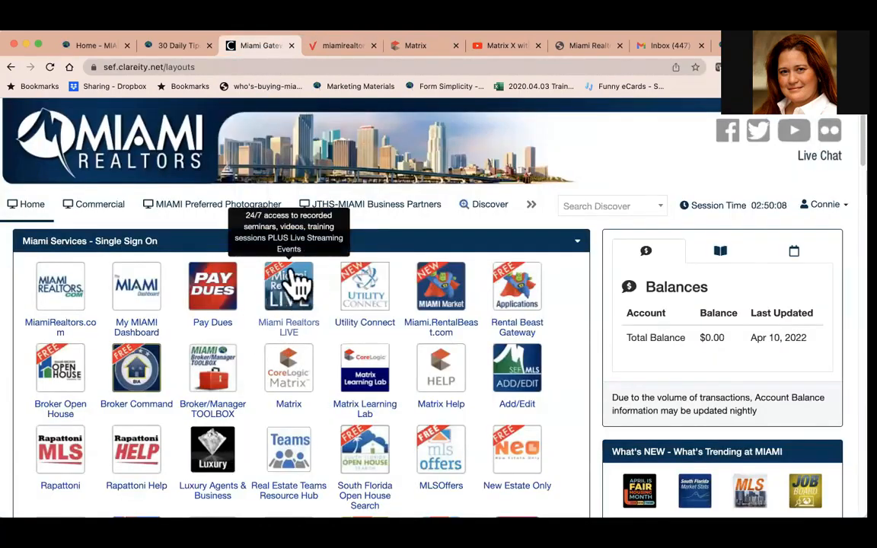
pyautogui.click(355, 48)
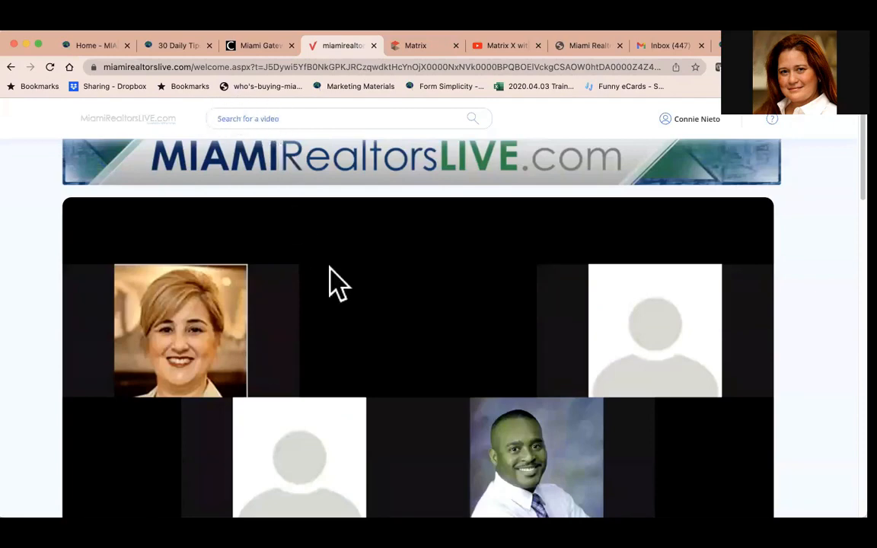
pyautogui.scroll(-5, 337, 284)
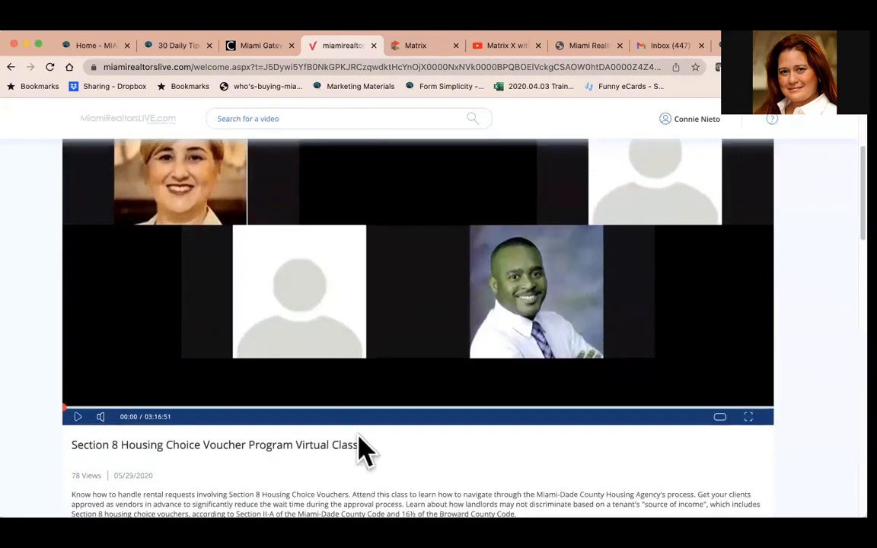
pyautogui.moveTo(364, 450); pyautogui.dragTo(121, 446)
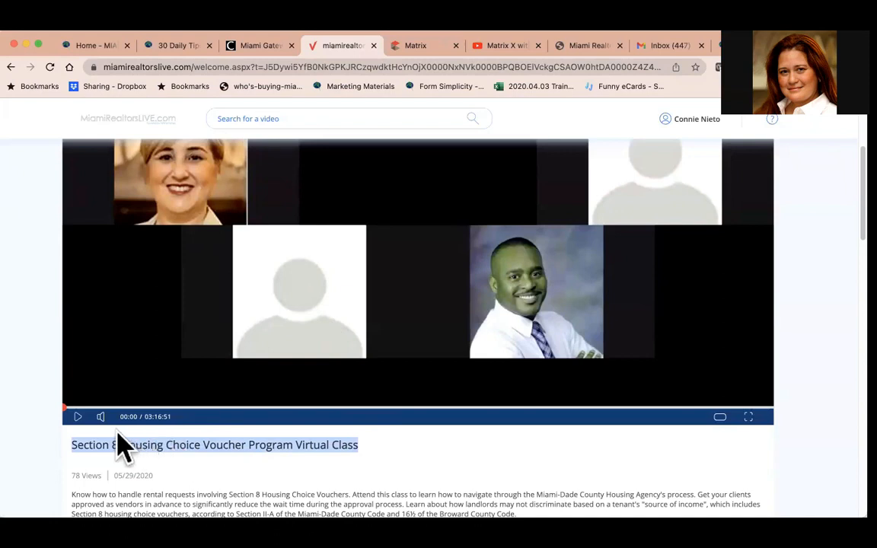